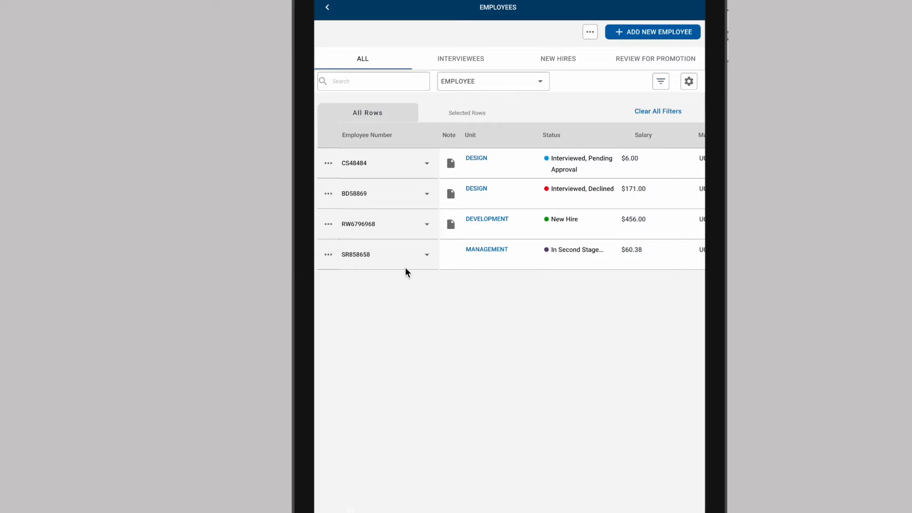
Step: Open the action menu of the first employee row in the prototype, dismiss it, and scroll the table sideways
click(328, 163)
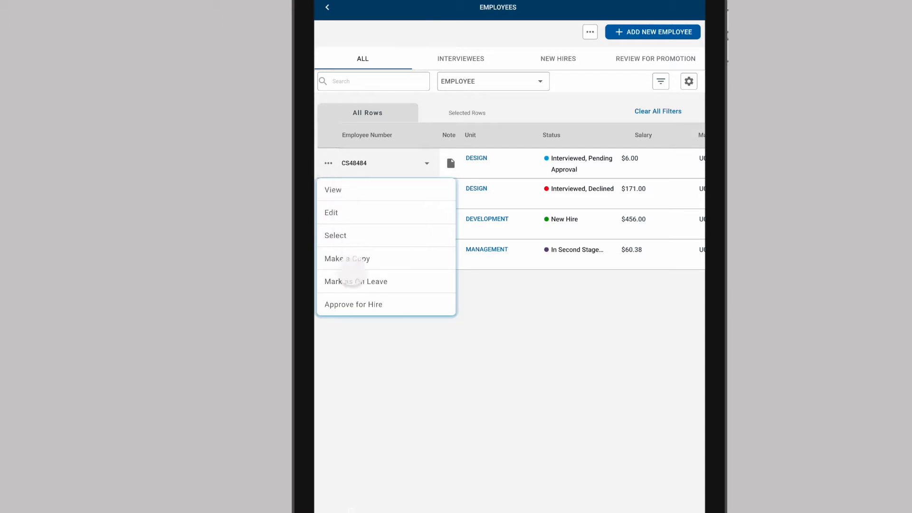
click(603, 147)
scroll(626, 198, right, 4)
drag(433, 219, 601, 228)
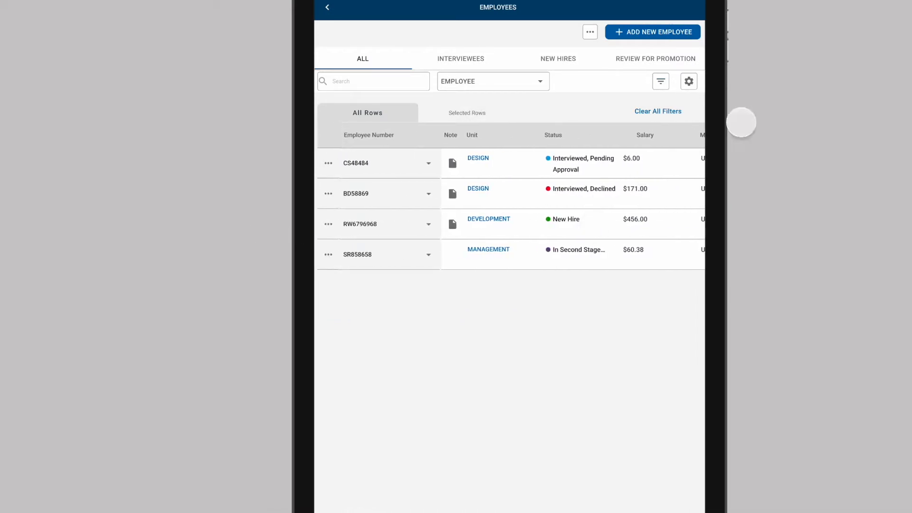
Step: Open the column settings panel in the prototype, scroll through the column options, and close it
click(689, 81)
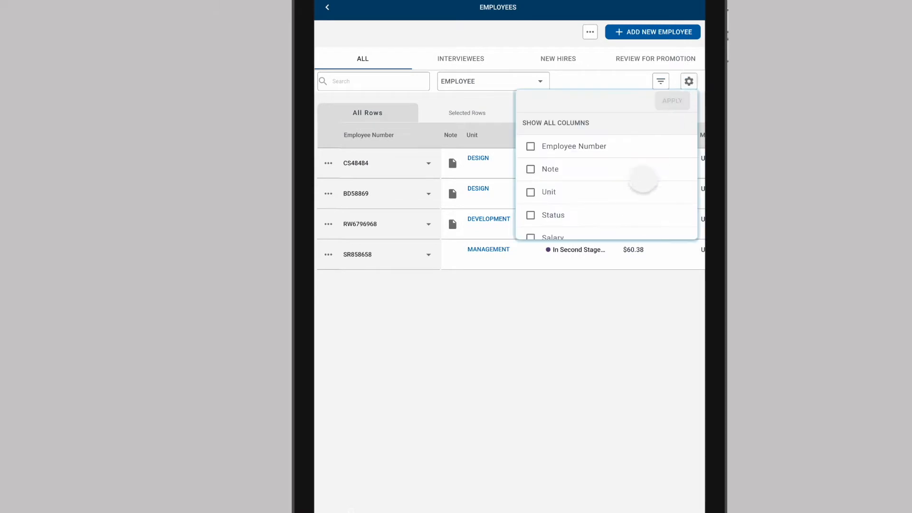
scroll(636, 185, down, 1)
scroll(639, 184, up, 1)
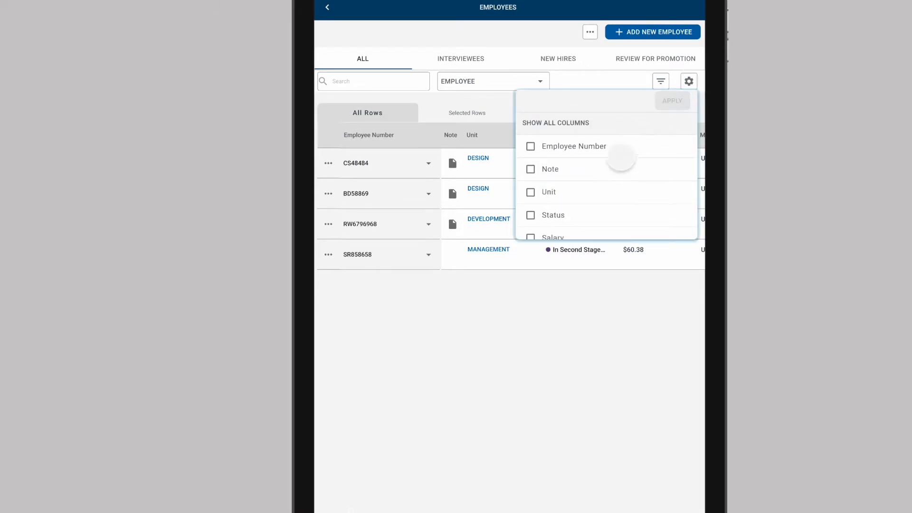
click(622, 82)
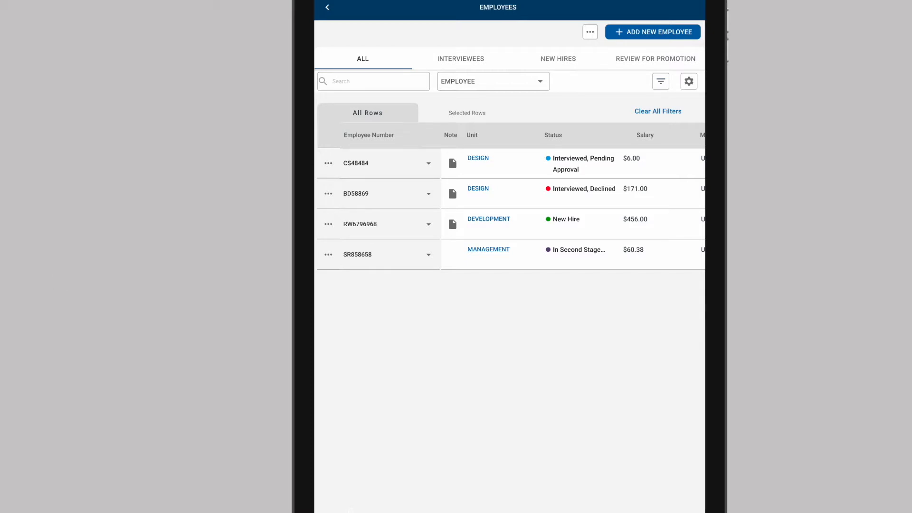
Step: Switch to the design canvas and zoom into the Employee Search Selector frames
key(ctrl+Tab)
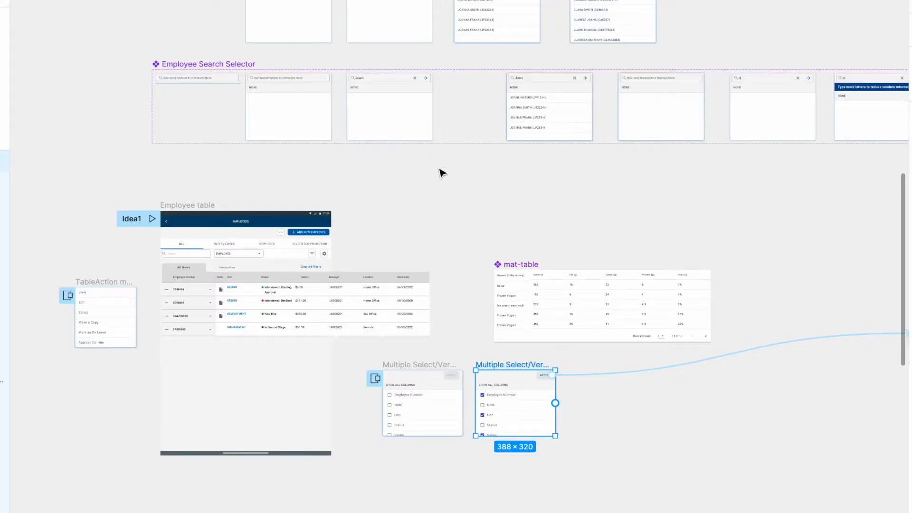
scroll(280, 145, up, 1)
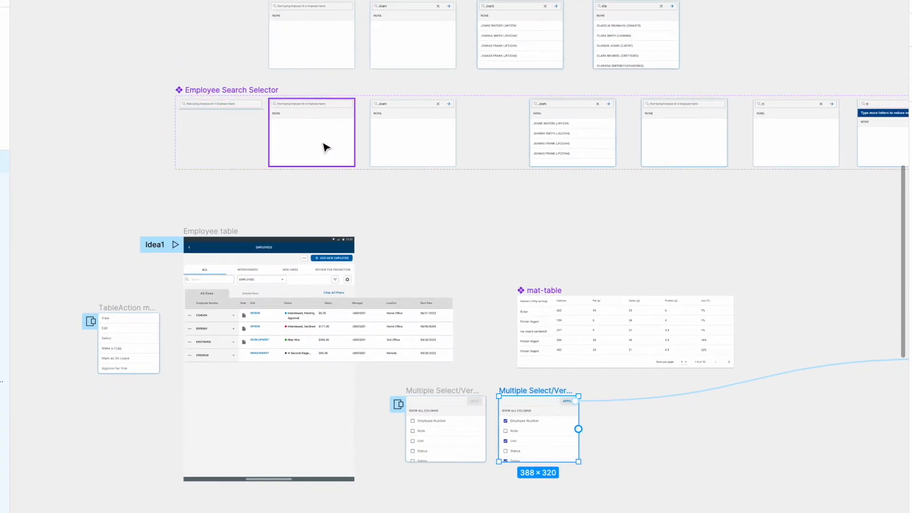
scroll(323, 145, up, 5)
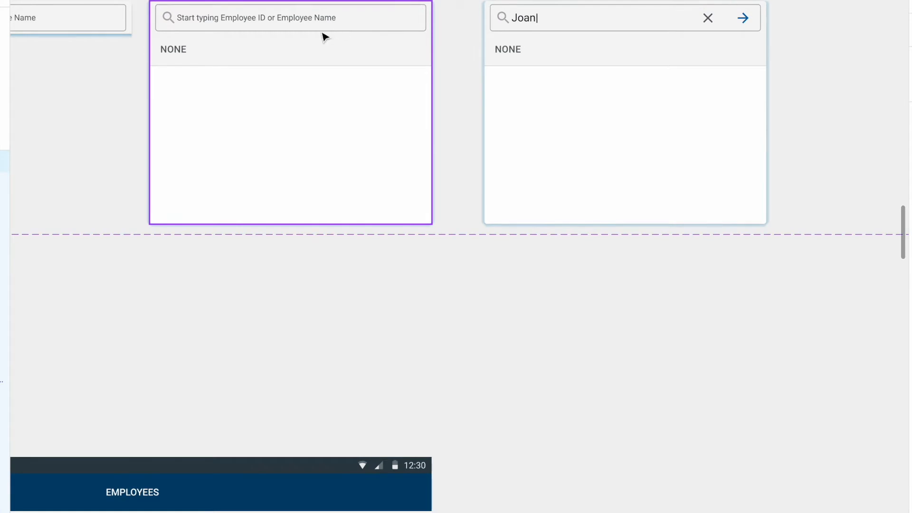
scroll(263, 16, left, 3)
scroll(262, 16, up, 1)
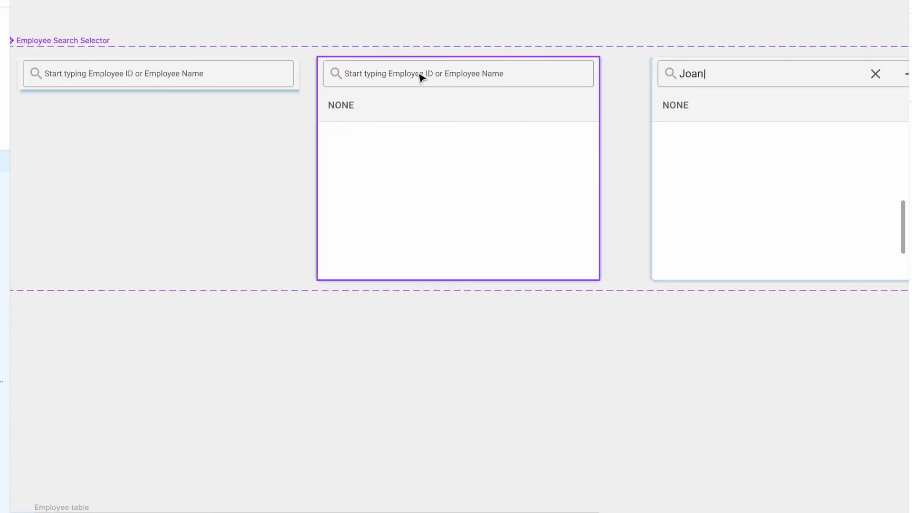
scroll(420, 77, right, 15)
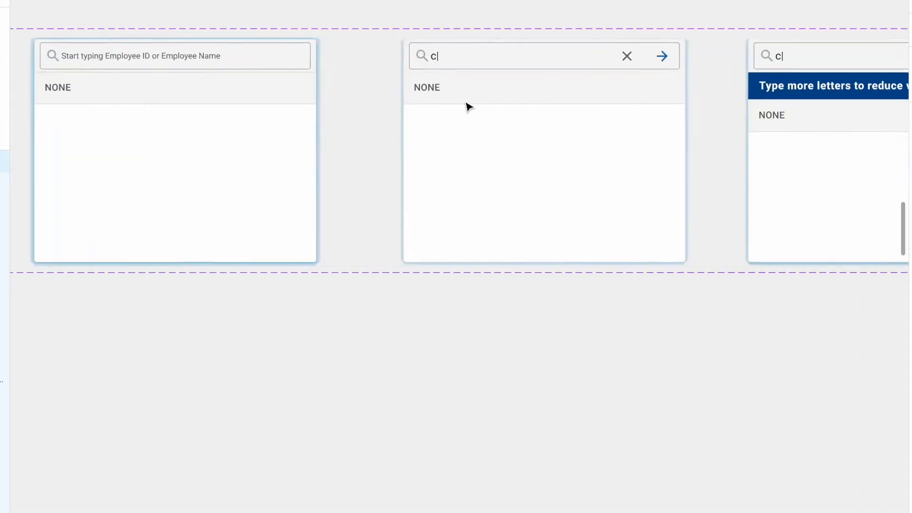
Step: Examine the search selector variants for the typed queries c and cla across the frame row
scroll(468, 107, right, 7)
scroll(389, 89, left, 3)
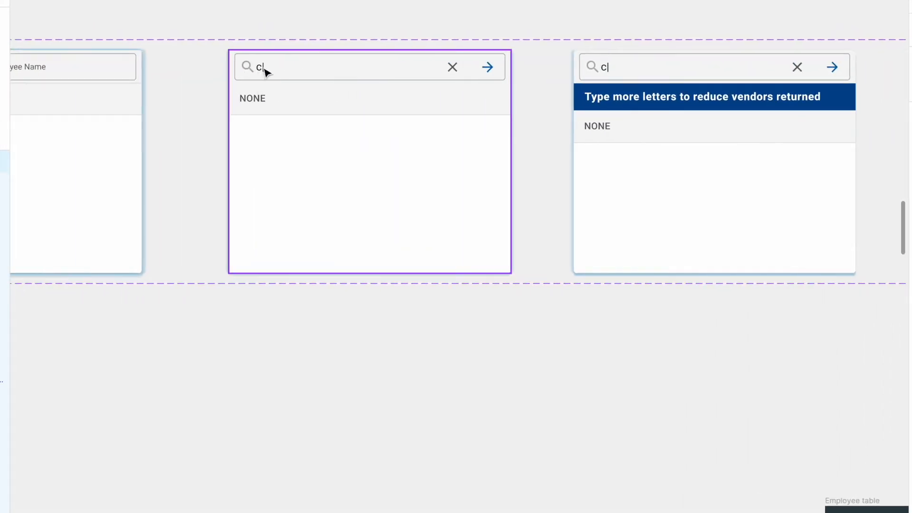
scroll(265, 71, right, 2)
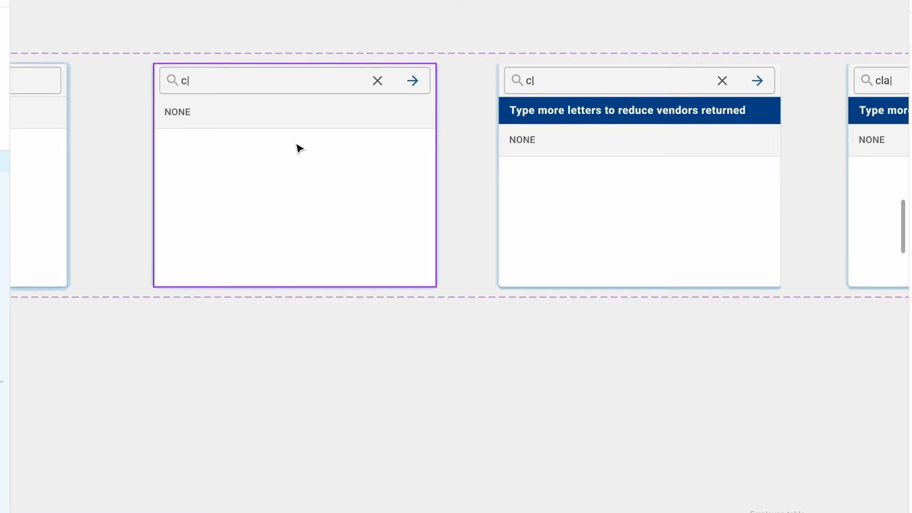
scroll(452, 138, right, 5)
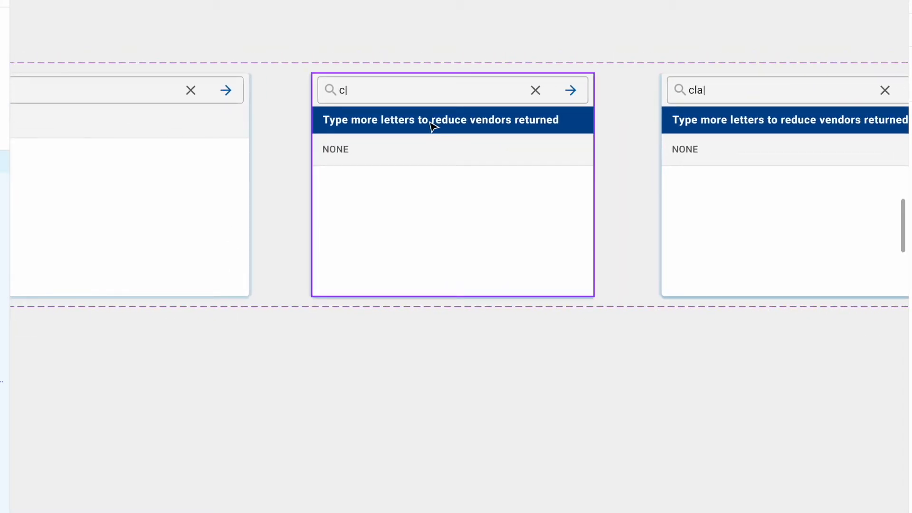
scroll(431, 123, right, 8)
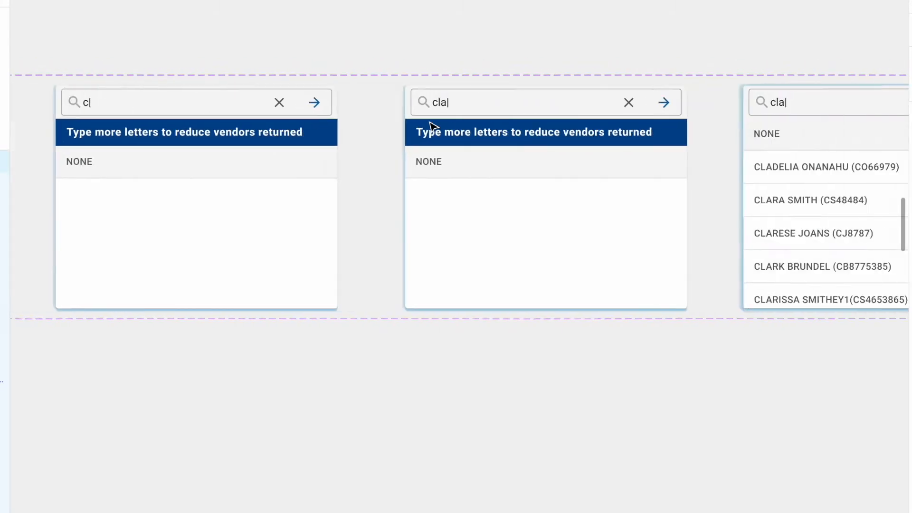
scroll(179, 145, left, 2)
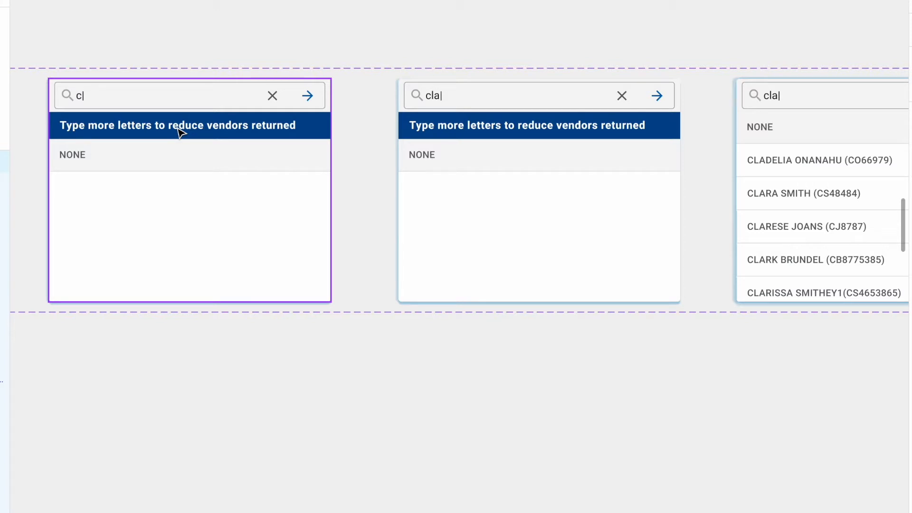
click(405, 106)
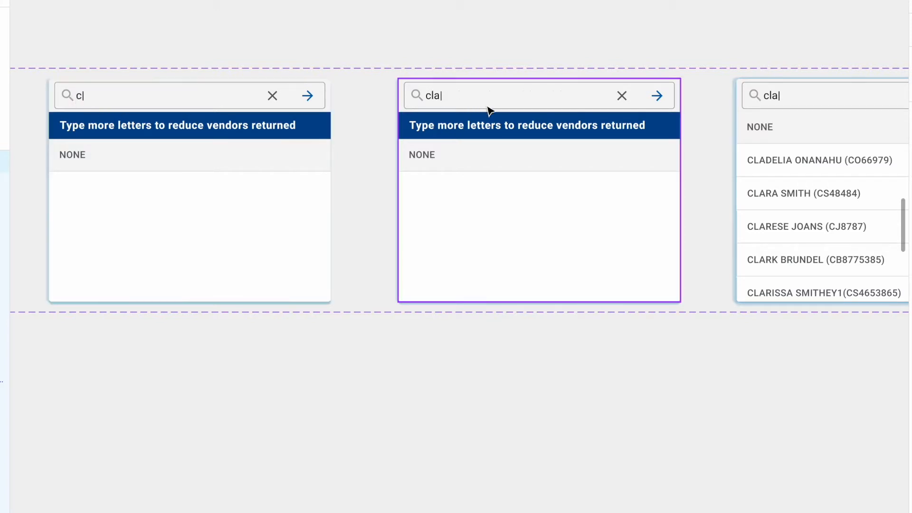
scroll(489, 112, right, 4)
scroll(608, 169, right, 6)
scroll(608, 169, down, 2)
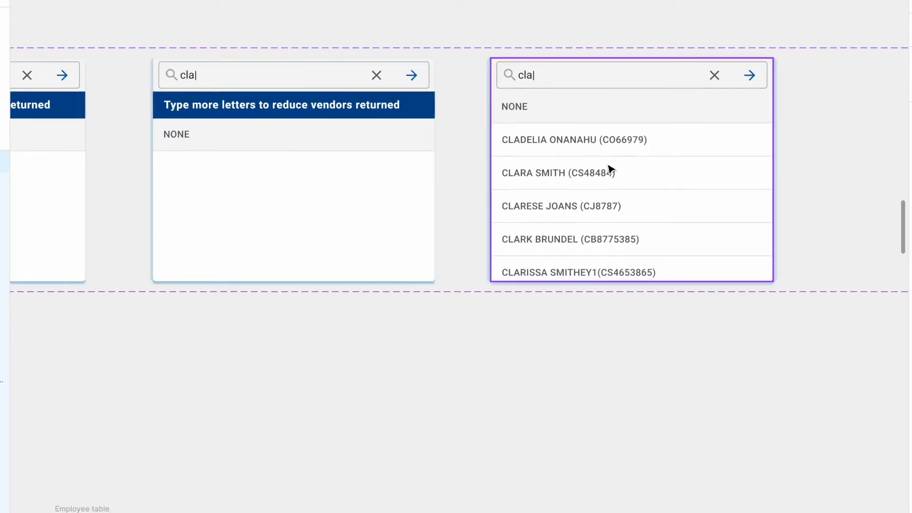
ctrl+scroll(460, 171, down, 3)
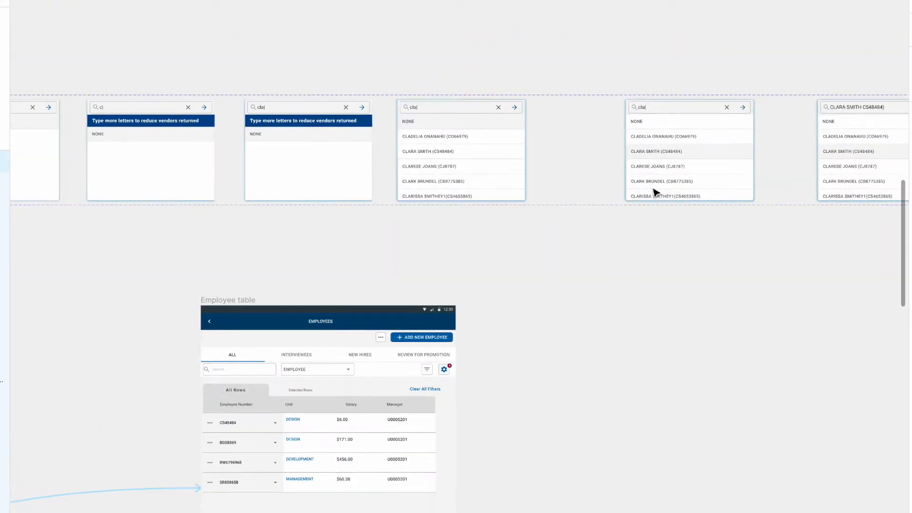
scroll(670, 192, left, 20)
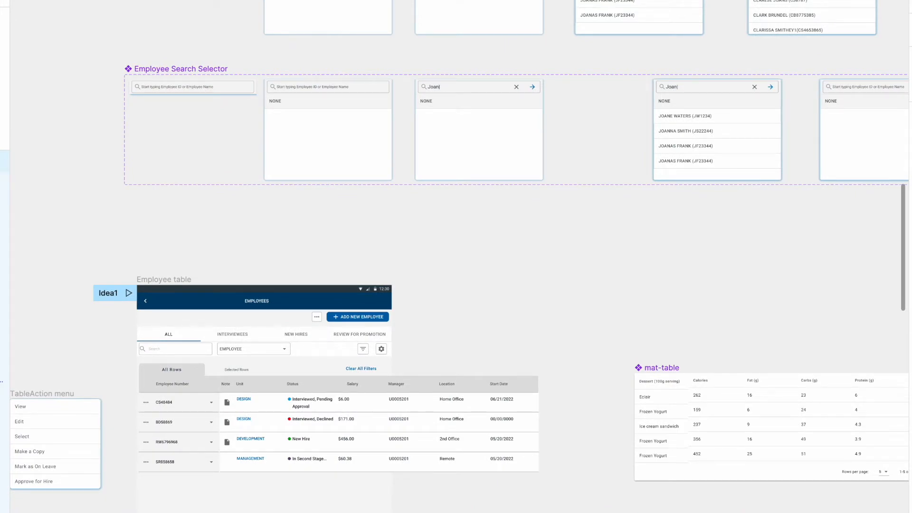
Step: Switch to the Stack Overflow question about filtering over 5000 autocomplete values and read its answers
drag(0, 157, 120, 0)
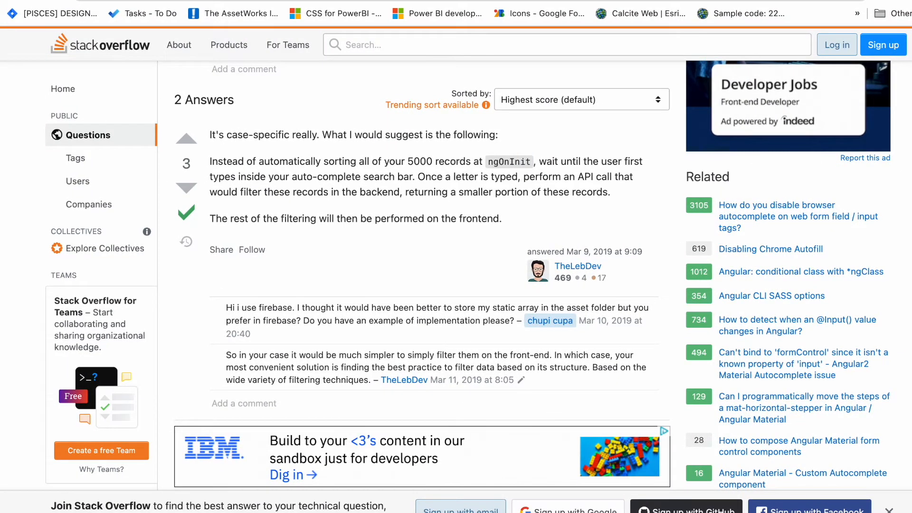
drag(911, 0, 909, 0)
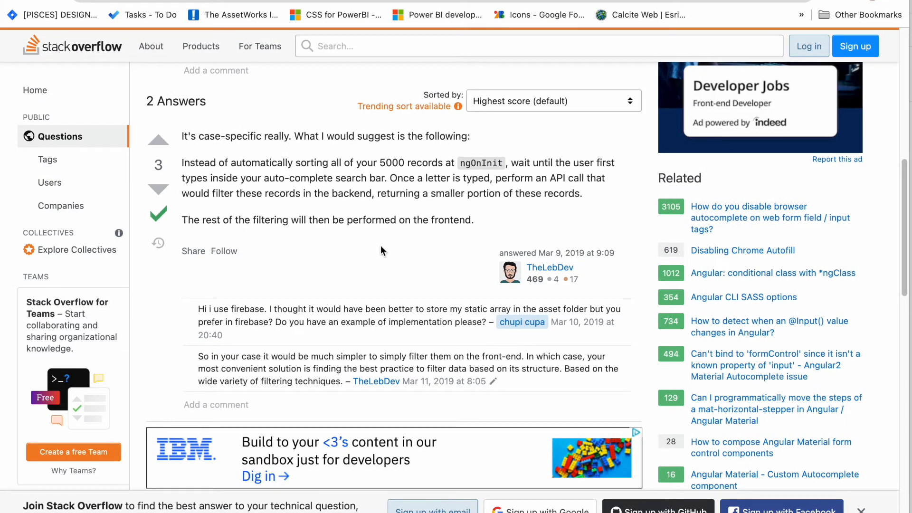
scroll(380, 244, up, 3)
scroll(380, 238, up, 1)
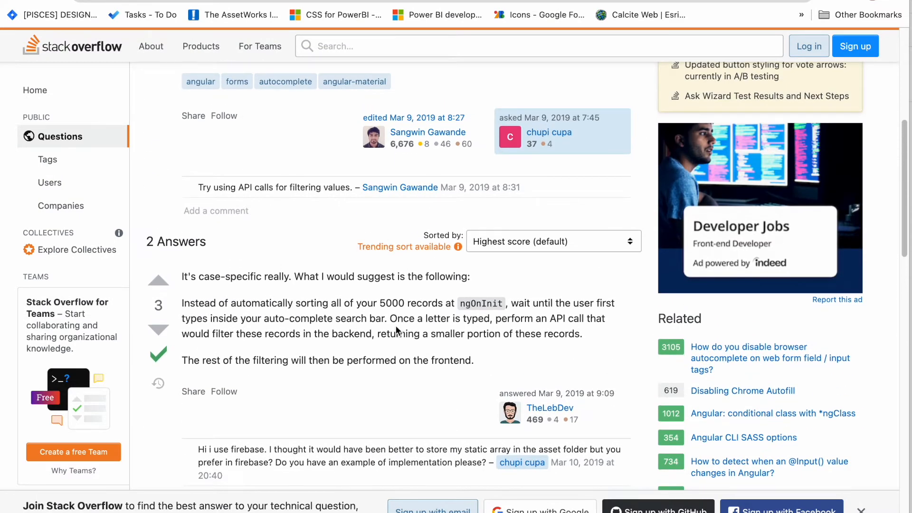
scroll(380, 328, down, 3)
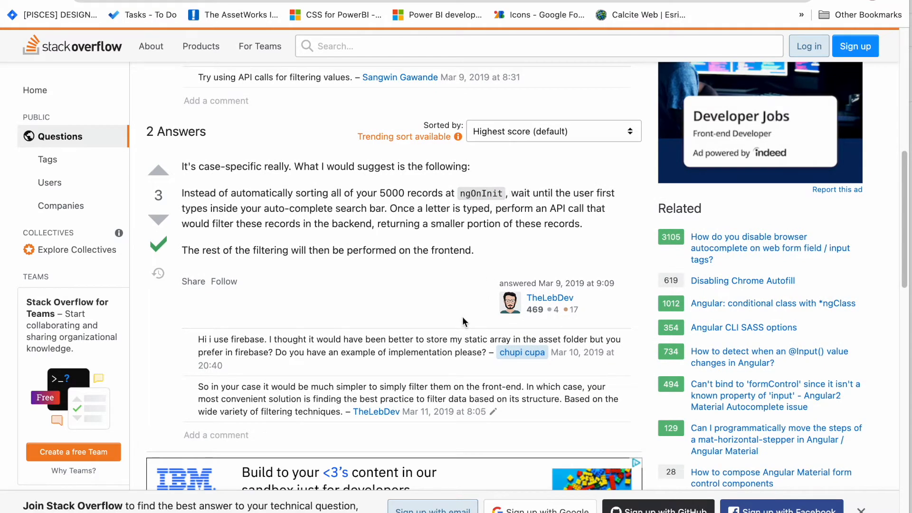
scroll(430, 304, down, 5)
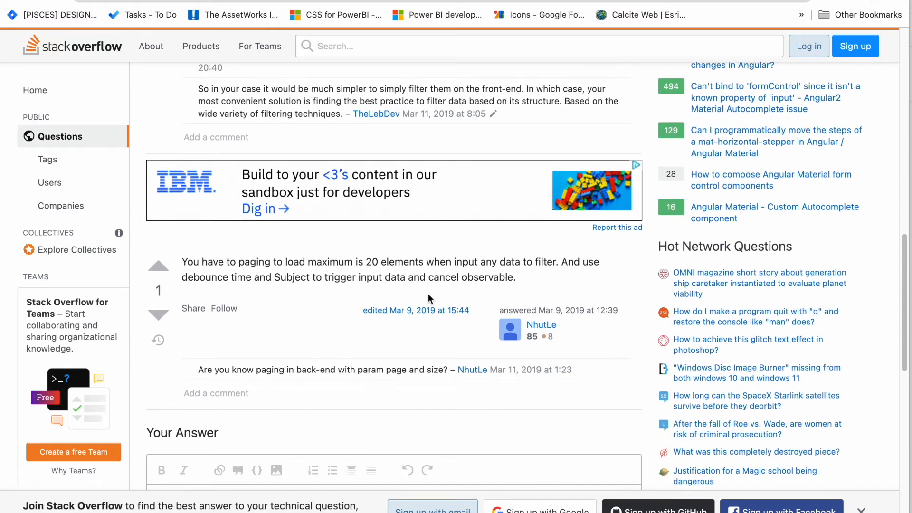
scroll(428, 298, up, 5)
scroll(421, 296, up, 7)
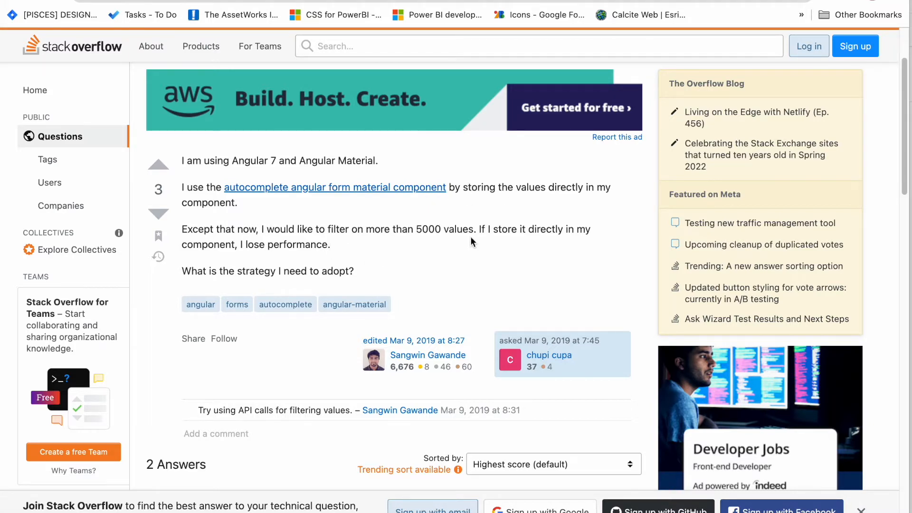
Step: Highlight the phrase auto-complete search bar in the accepted answer
scroll(474, 249, down, 1)
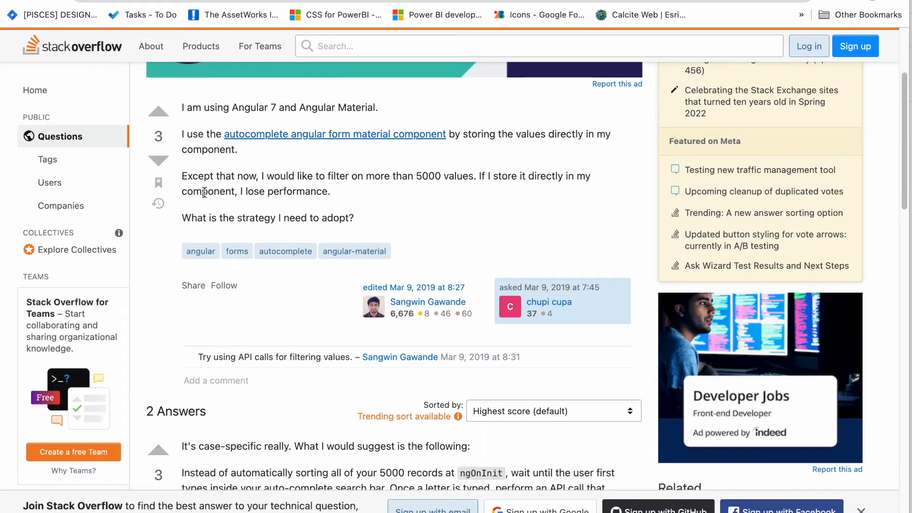
scroll(426, 238, down, 5)
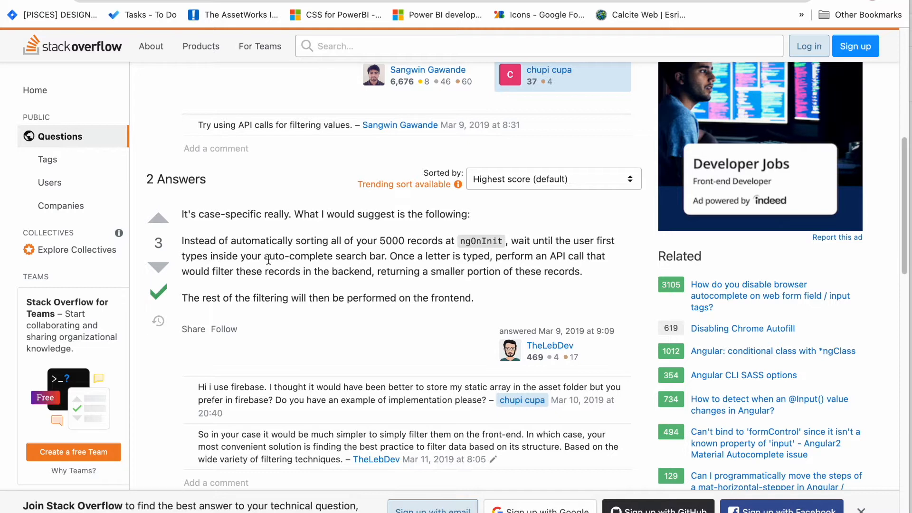
drag(264, 257, 381, 258)
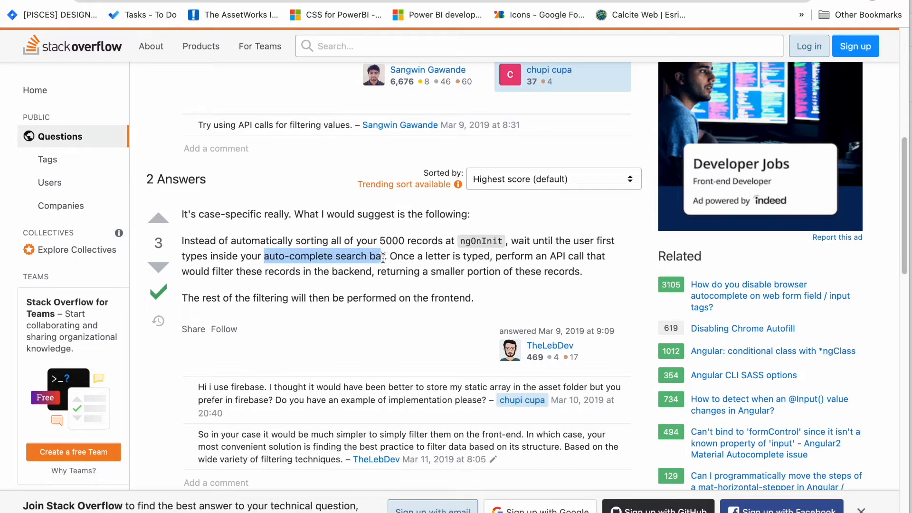
drag(377, 258, 385, 258)
drag(492, 257, 390, 260)
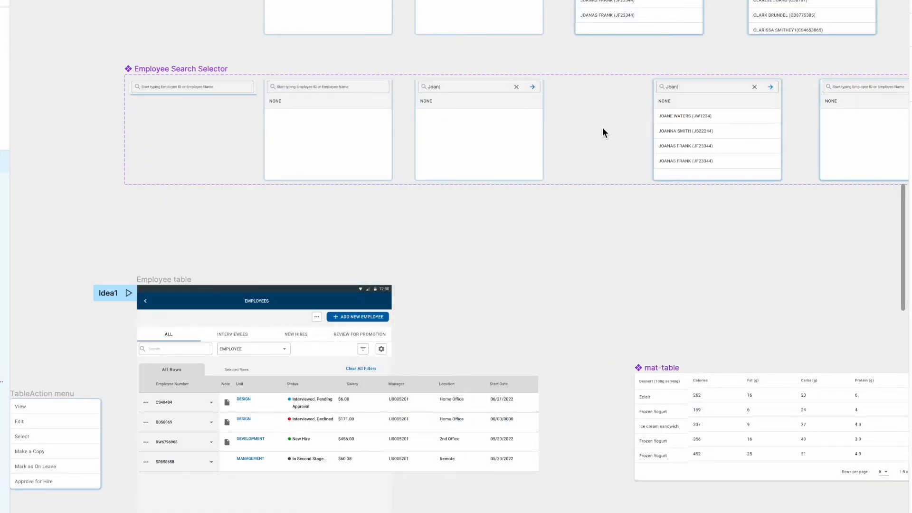
Step: Return to the design canvas and review the search selector variants again
scroll(498, 89, up, 5)
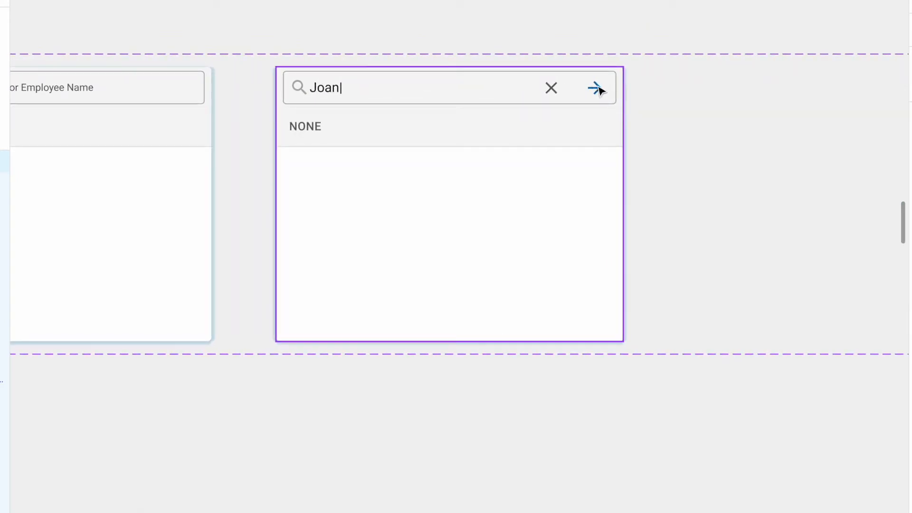
scroll(541, 206, down, 4)
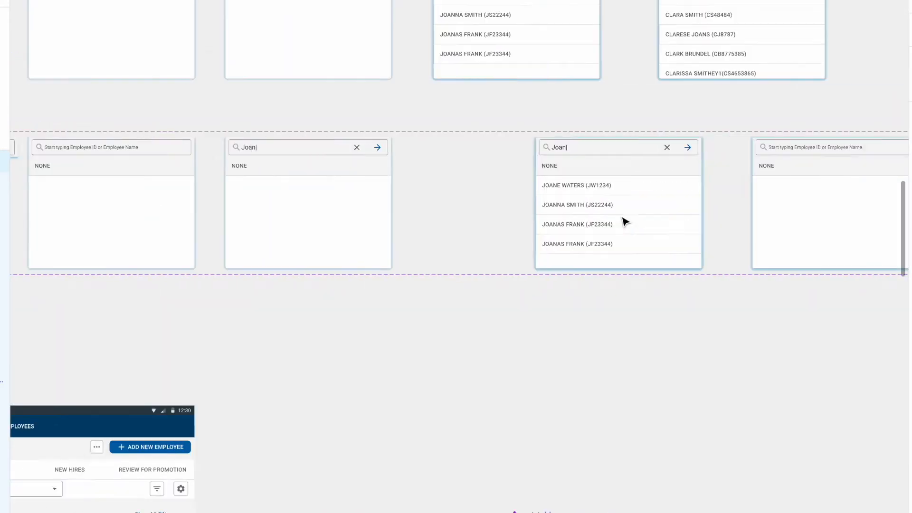
scroll(569, 192, right, 10)
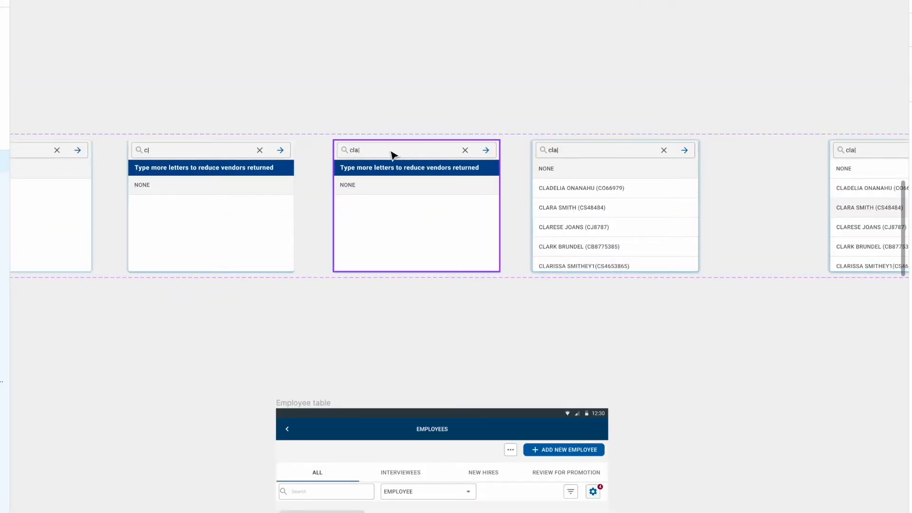
scroll(379, 153, up, 5)
scroll(368, 158, down, 3)
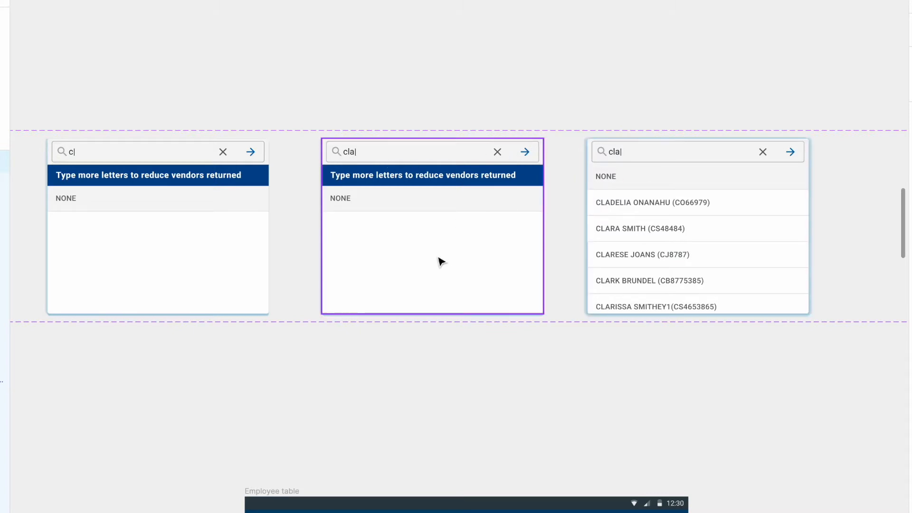
scroll(504, 269, down, 5)
Step: Open the Medium article on binding a dropdown with a huge data set and read its approaches
scroll(333, 273, left, 10)
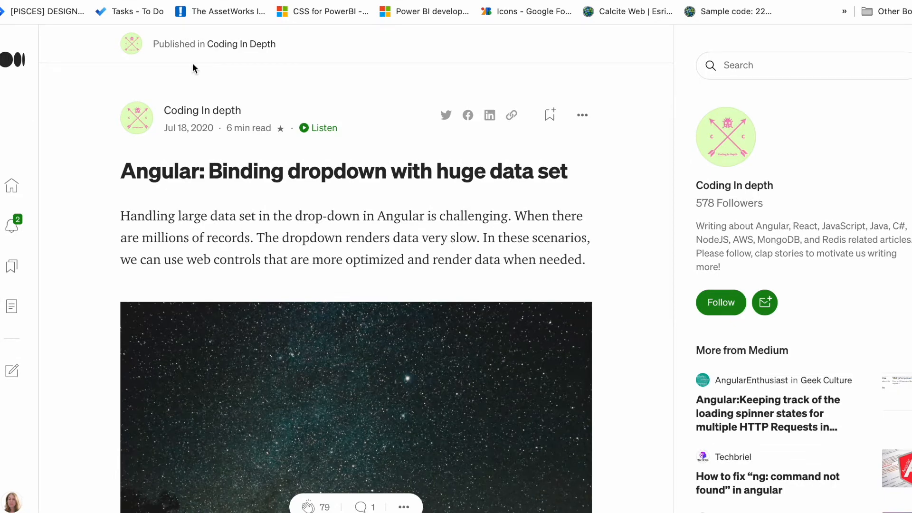
scroll(315, 307, down, 15)
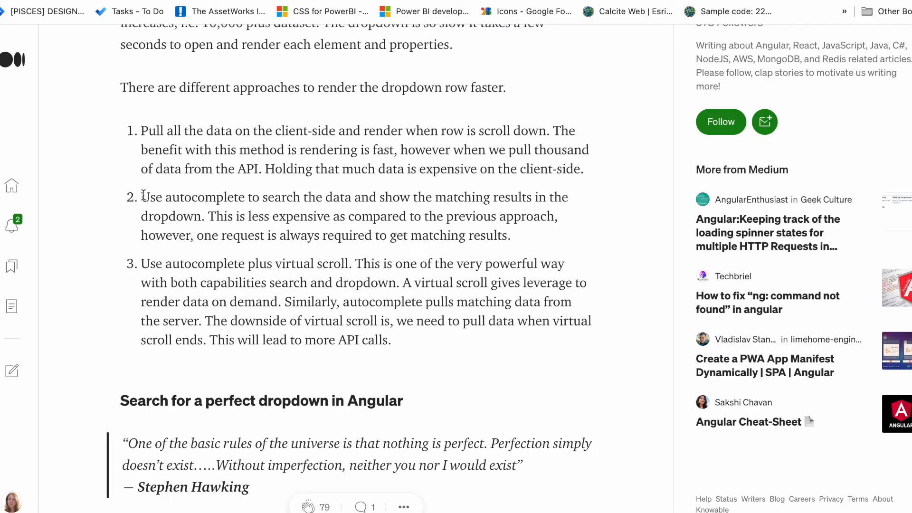
Step: Highlight the article's second approach about using autocomplete to search data and show matching results
drag(142, 195, 499, 251)
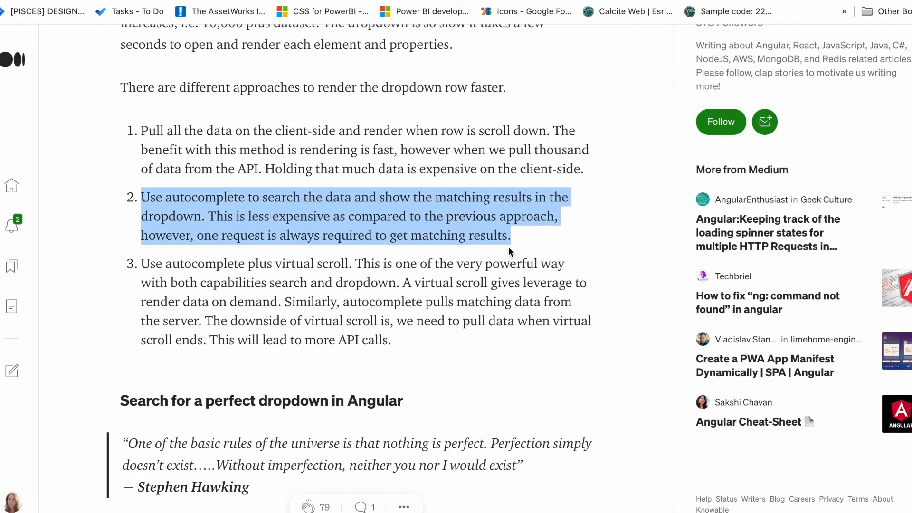
drag(214, 1, 0, 180)
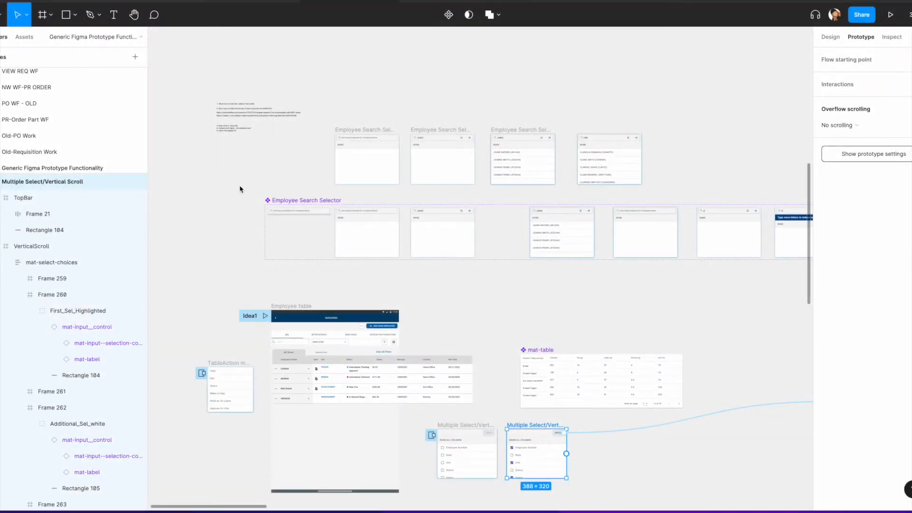
Step: Review the employee search selector variants and employee table on the design canvas
scroll(239, 186, down, 3)
scroll(238, 187, left, 3)
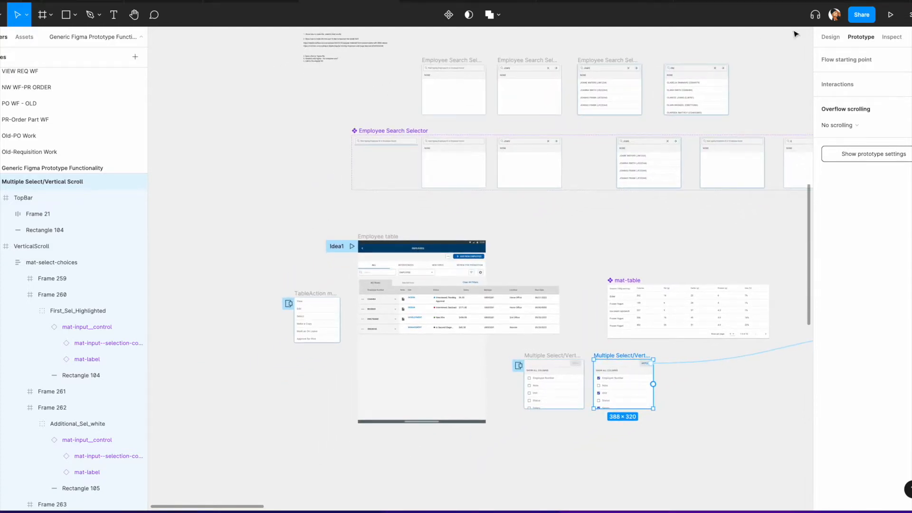
click(828, 38)
scroll(423, 174, up, 5)
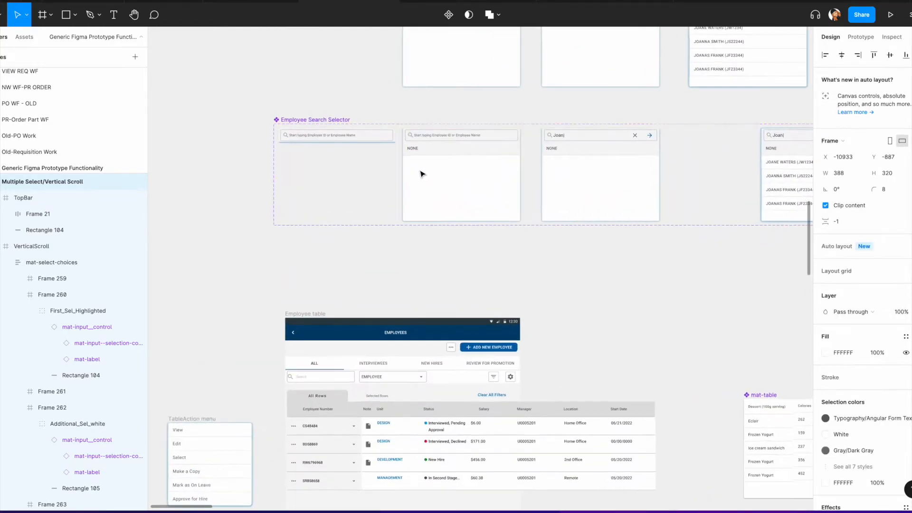
scroll(401, 176, left, 10)
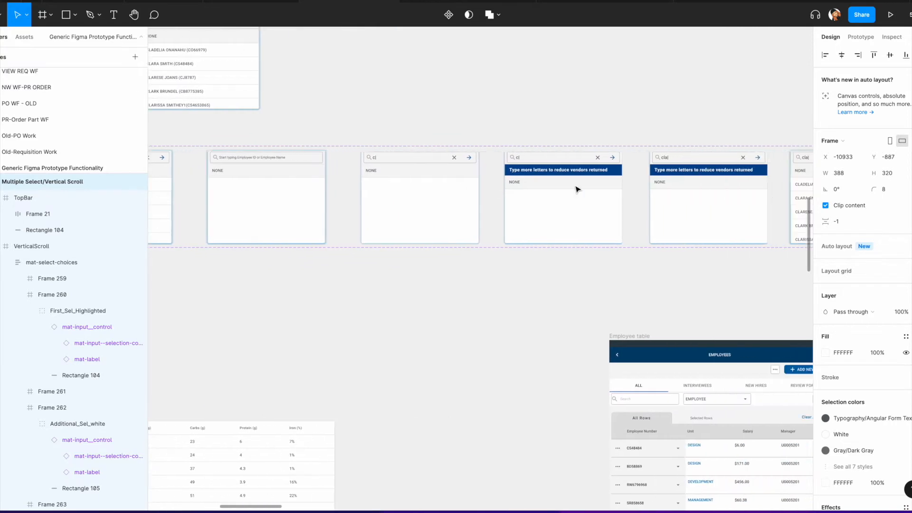
scroll(605, 193, up, 2)
scroll(605, 194, left, 2)
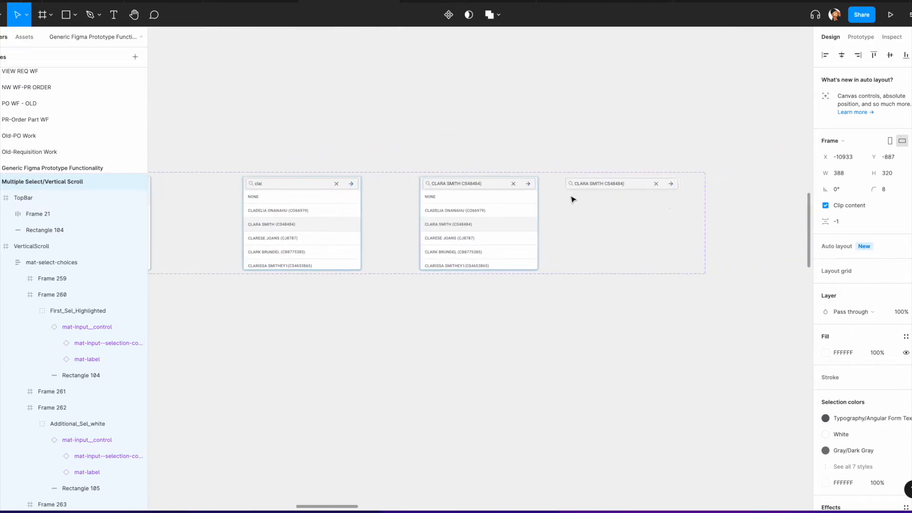
scroll(544, 196, left, 15)
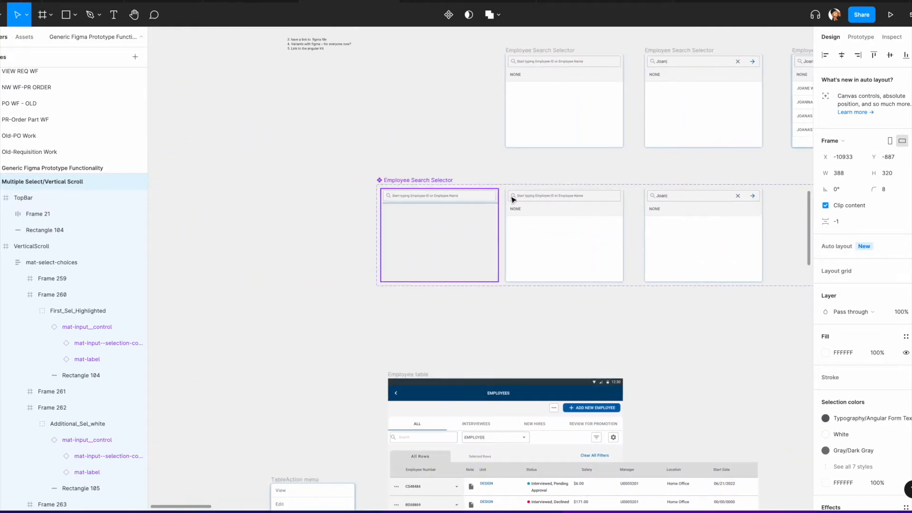
scroll(511, 200, right, 2)
click(467, 231)
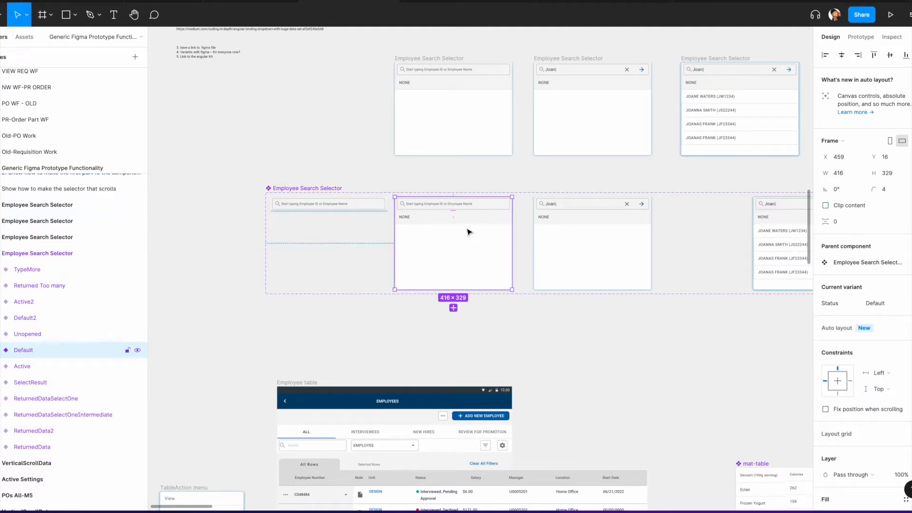
drag(470, 231, 330, 98)
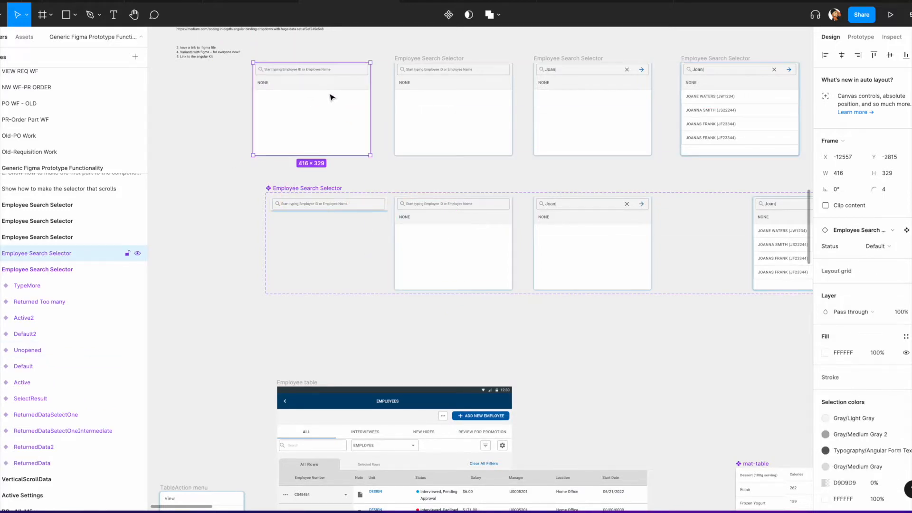
right_click(303, 92)
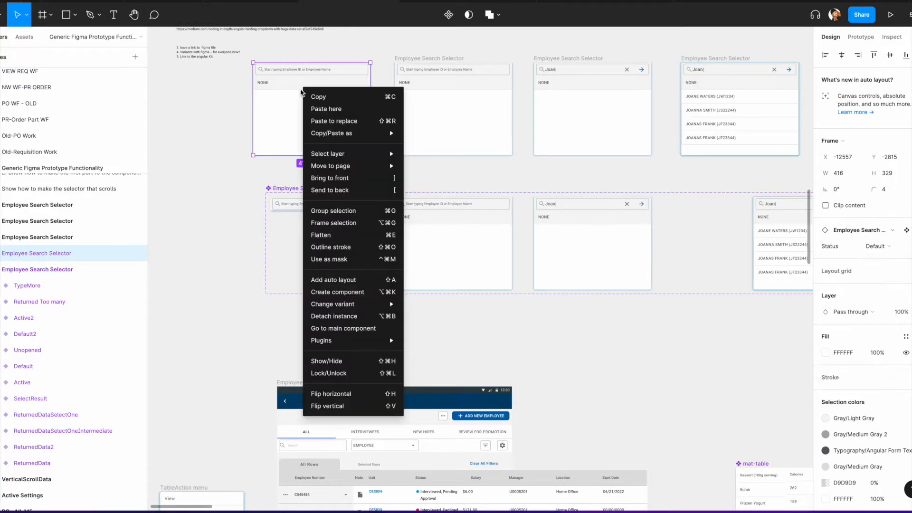
click(348, 317)
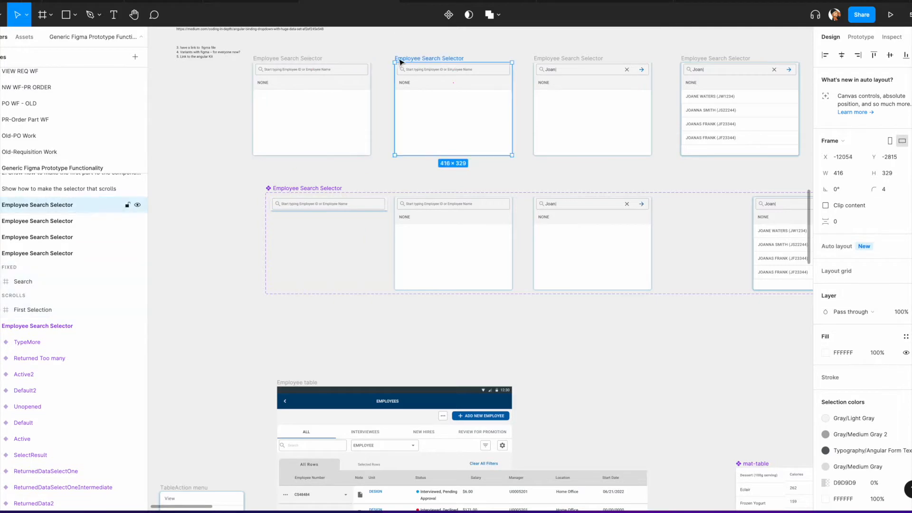
key(Delete)
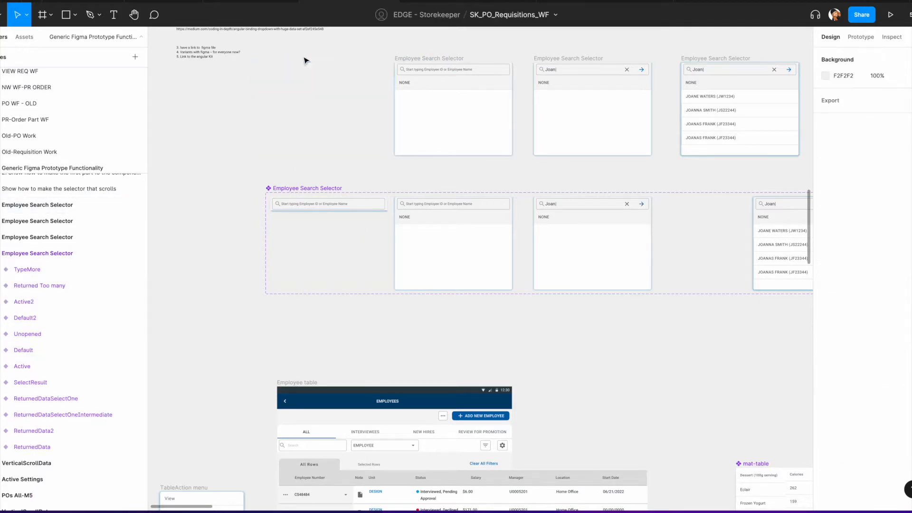
Step: Wrap the search bar of the detached employee search selector in a new frame
click(426, 60)
scroll(426, 60, up, 3)
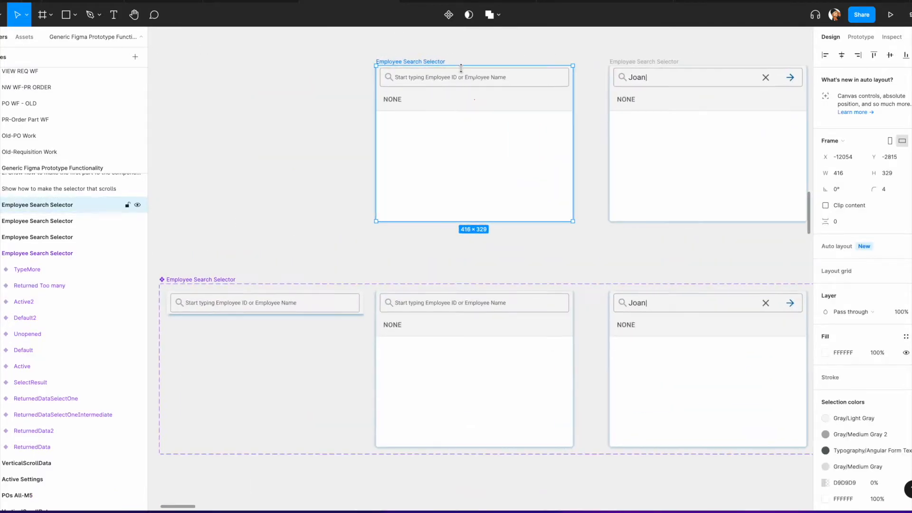
scroll(421, 104, left, 3)
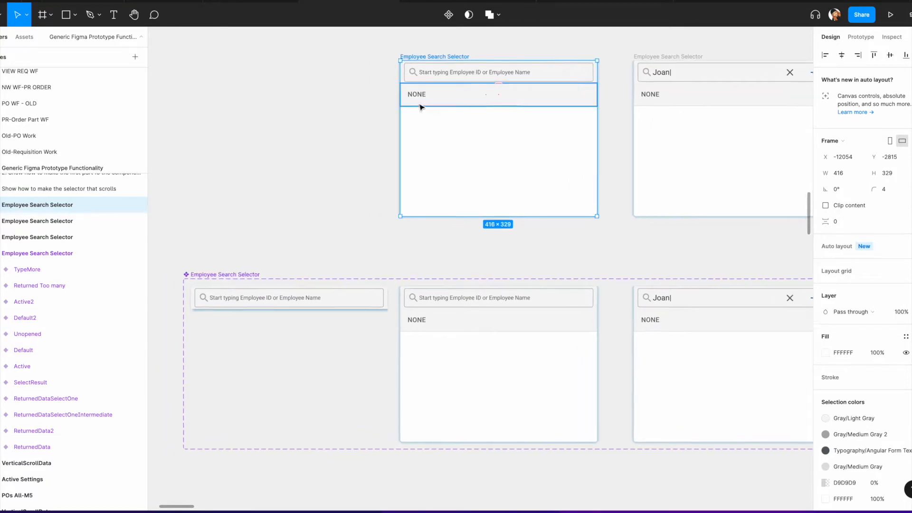
click(43, 16)
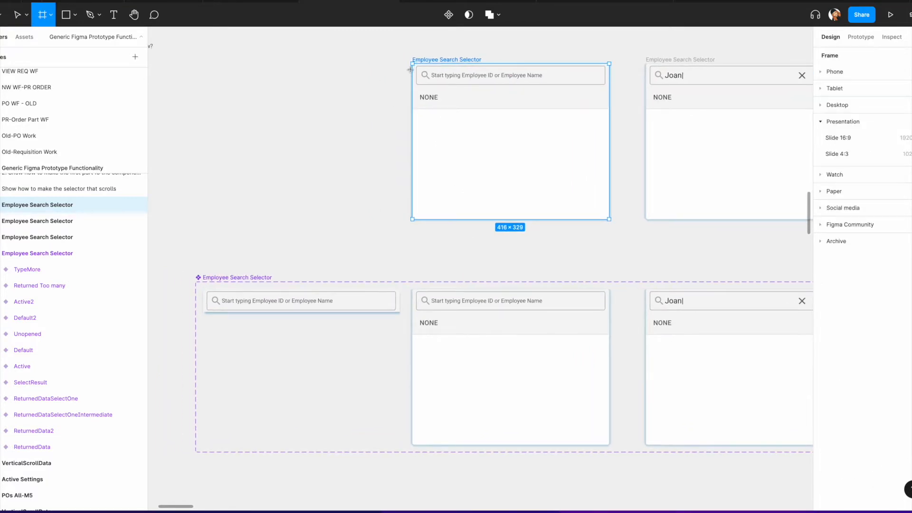
drag(412, 63, 611, 218)
drag(311, 164, 311, 164)
key(ctrl+z)
click(385, 235)
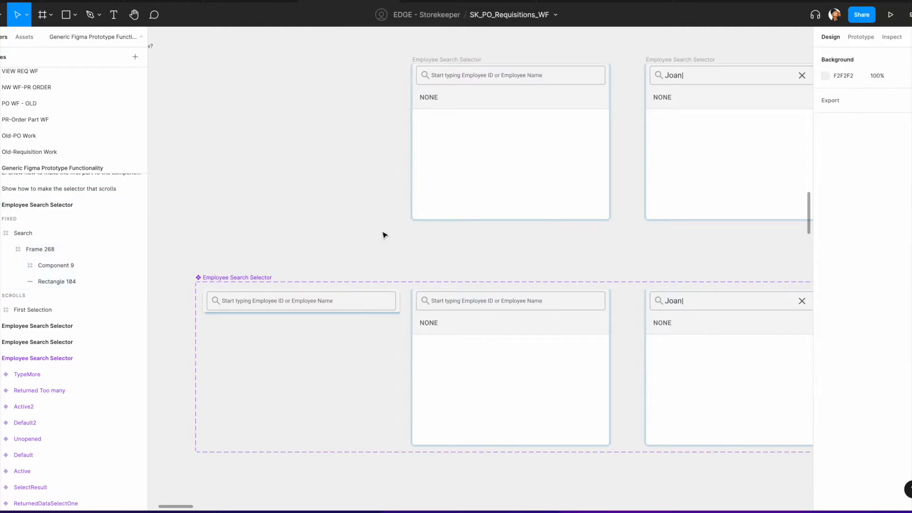
Step: Move the new frame out of the selector onto the empty canvas beside it
click(58, 246)
drag(52, 243, 10, 197)
drag(487, 169, 234, 155)
click(271, 71)
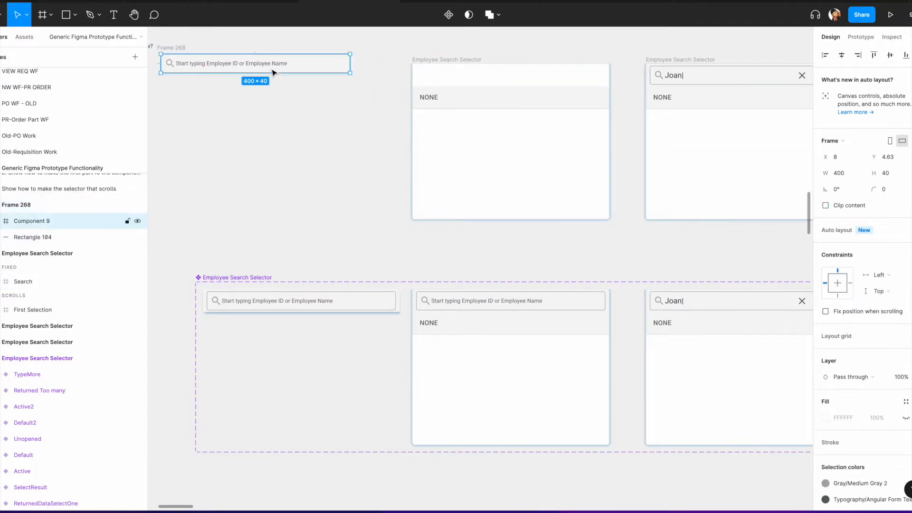
click(355, 90)
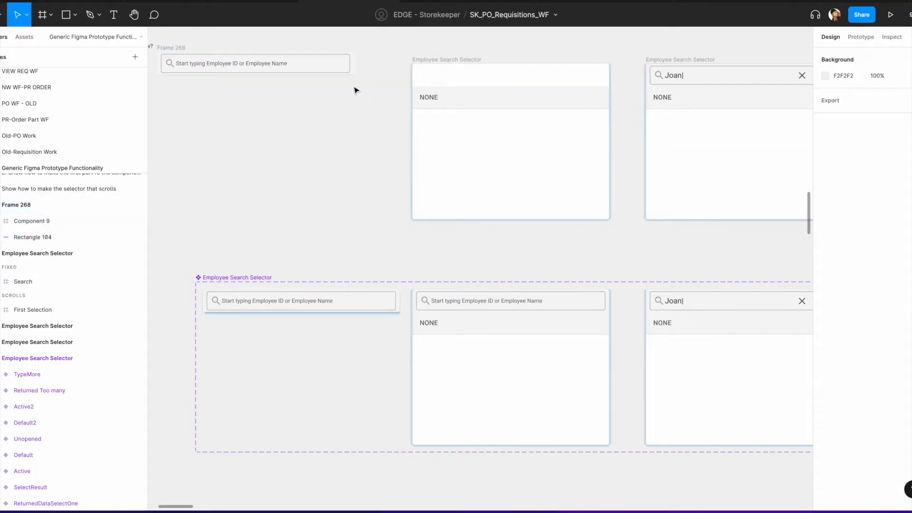
click(182, 51)
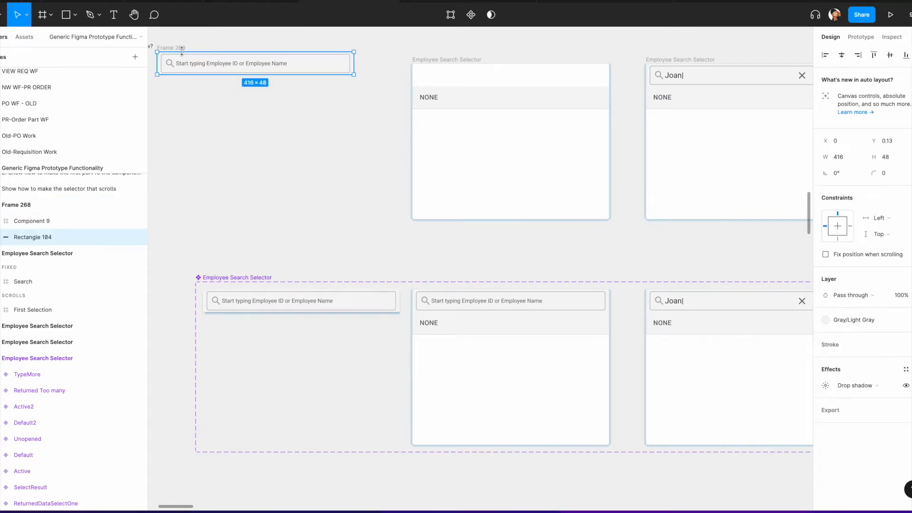
Step: Move the search bar component and its rectangle back into the selector's Search frame
click(433, 64)
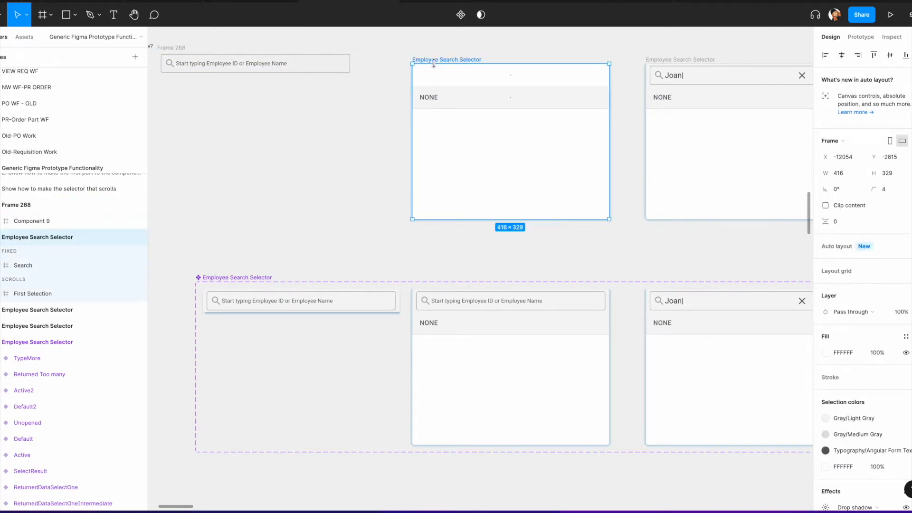
key(ctrl+v)
click(273, 67)
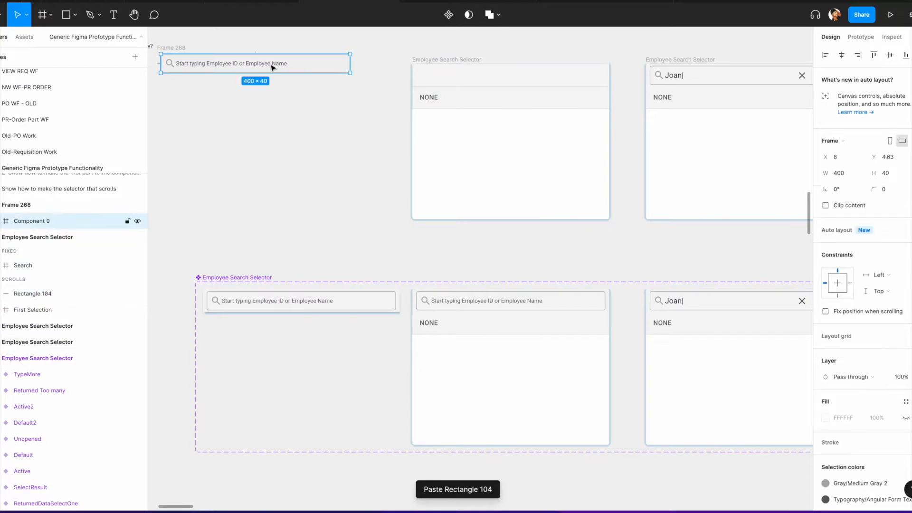
key(Delete)
click(459, 74)
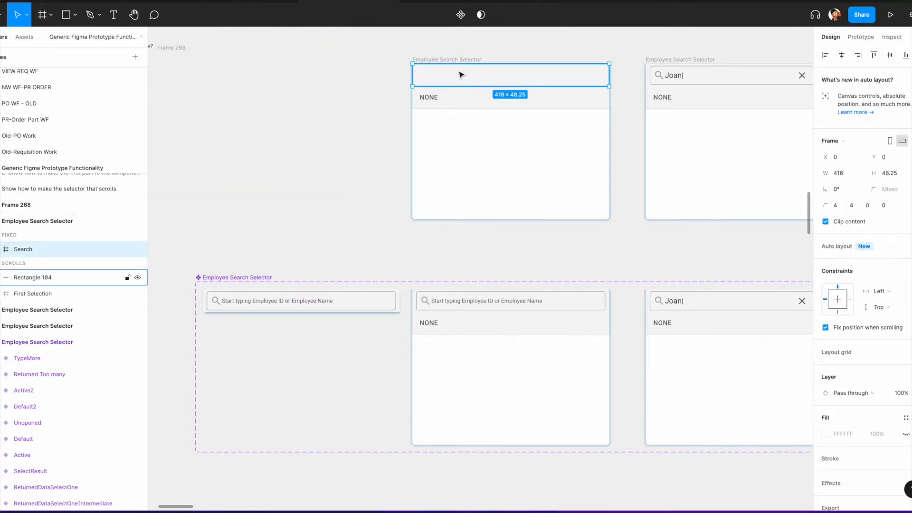
key(ctrl+v)
Step: Rename the empty frame to Demo
scroll(280, 80, left, 5)
click(278, 65)
drag(281, 67, 295, 73)
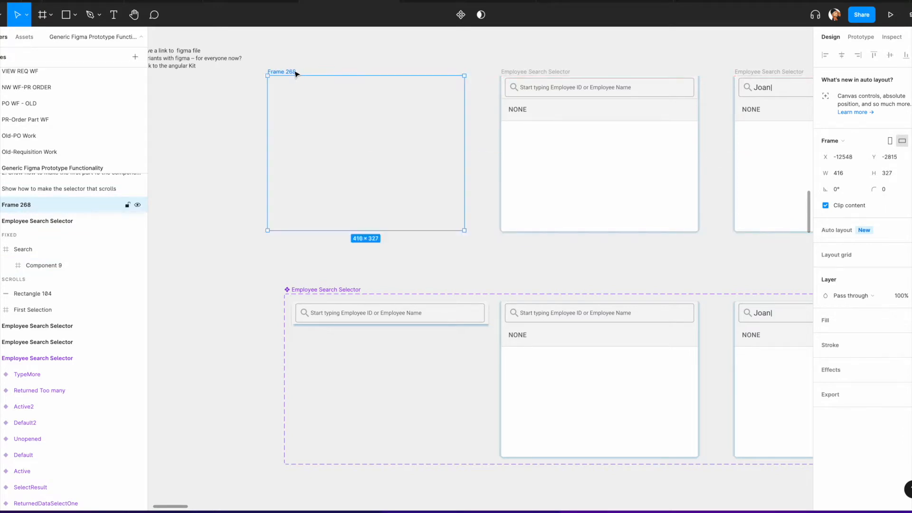
double_click(278, 71)
text(Demo)
click(351, 62)
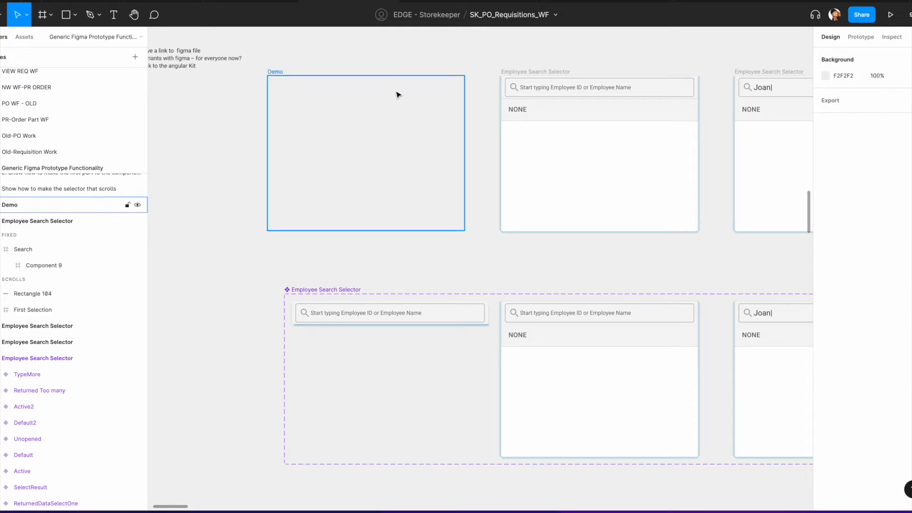
Step: Paste a copy of the selector's search bar into the Demo frame
click(597, 91)
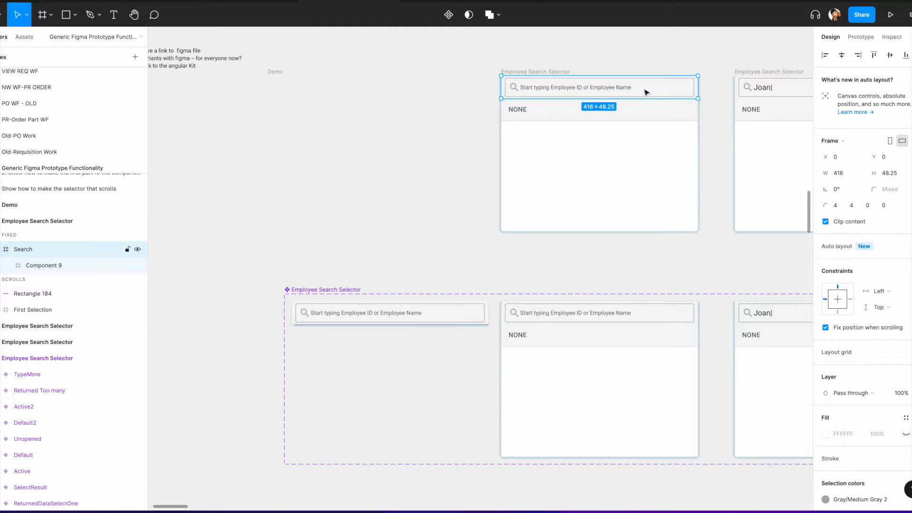
scroll(644, 91, up, 3)
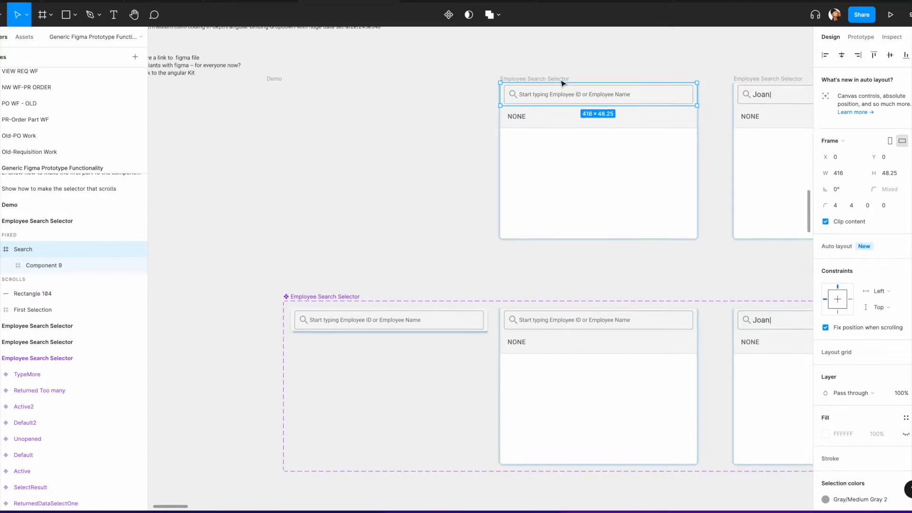
click(295, 127)
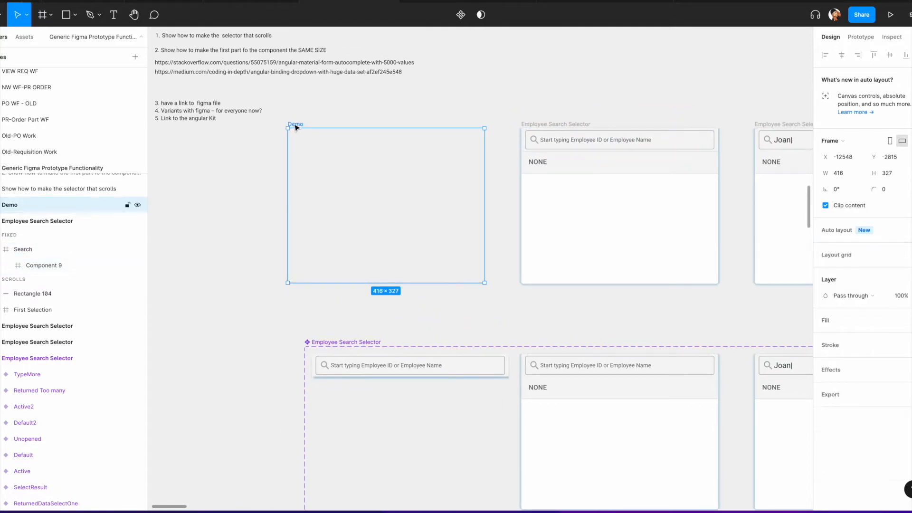
key(ctrl+v)
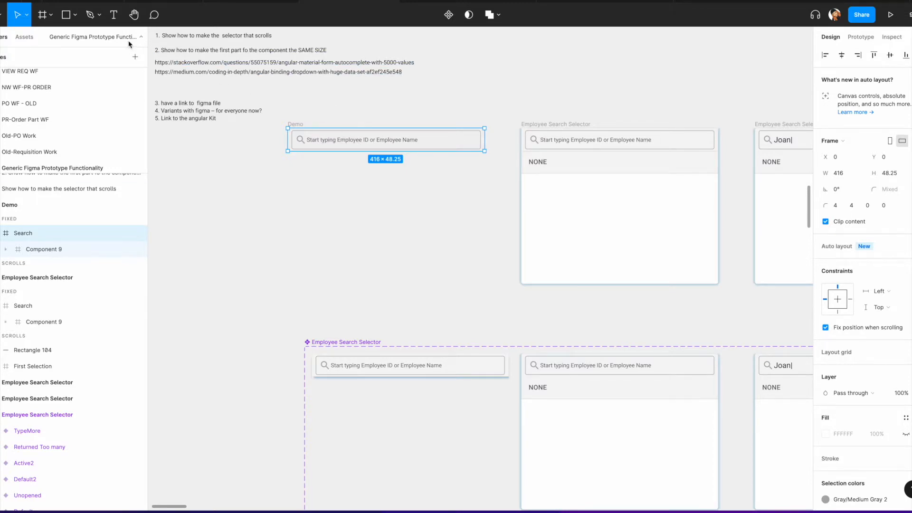
Step: Examine the pasted search bar's layers and the selector's First Selection row
click(7, 249)
click(37, 252)
click(53, 266)
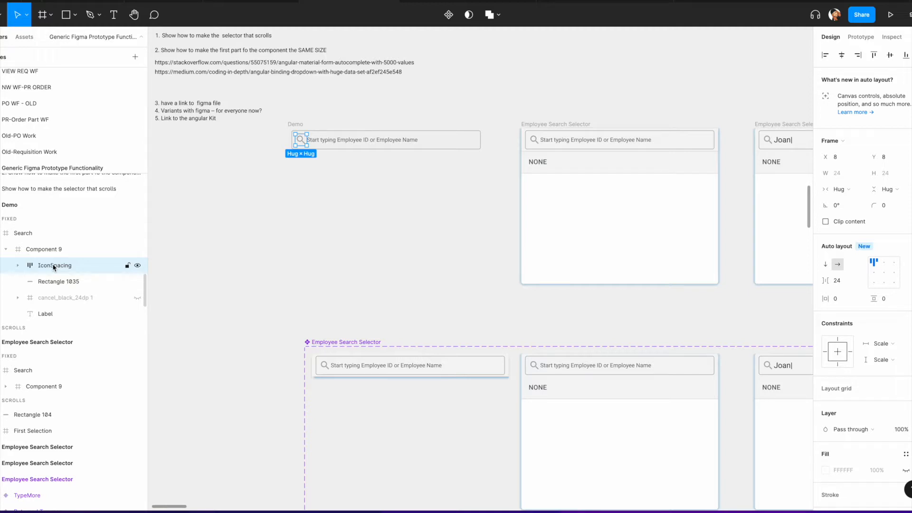
click(55, 282)
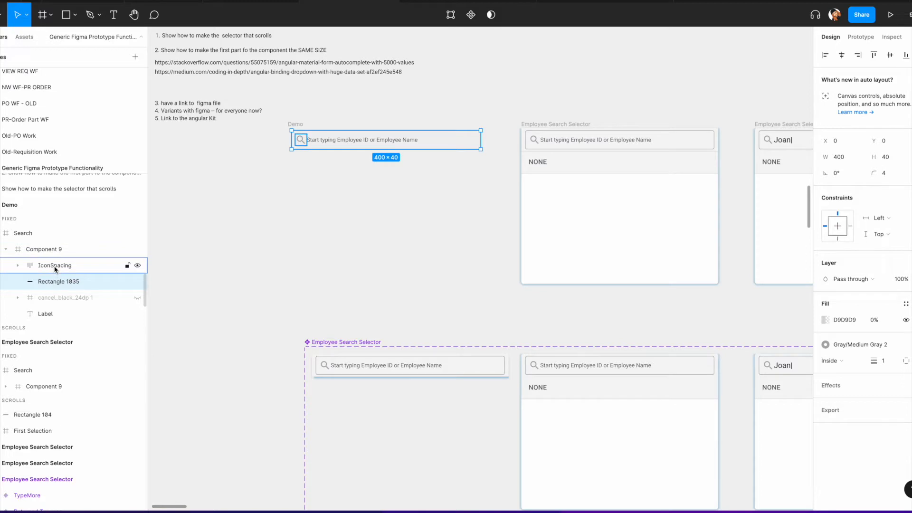
click(45, 314)
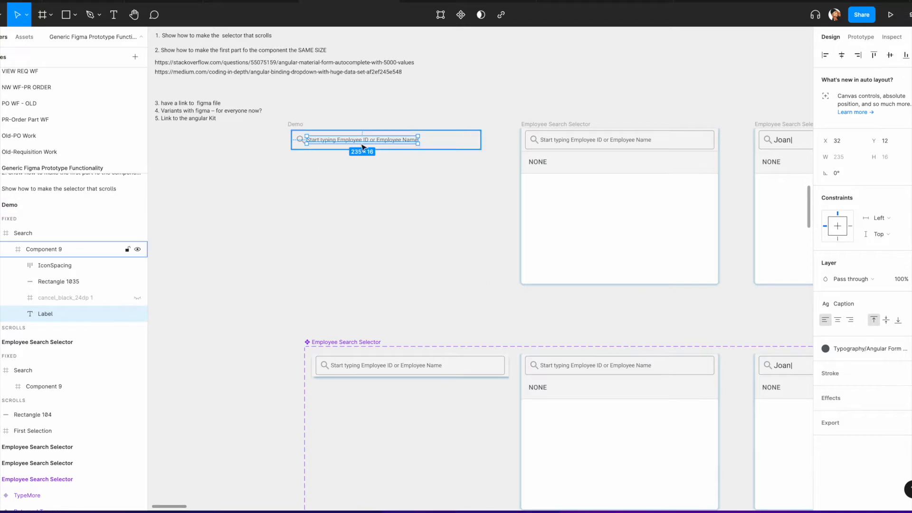
click(560, 169)
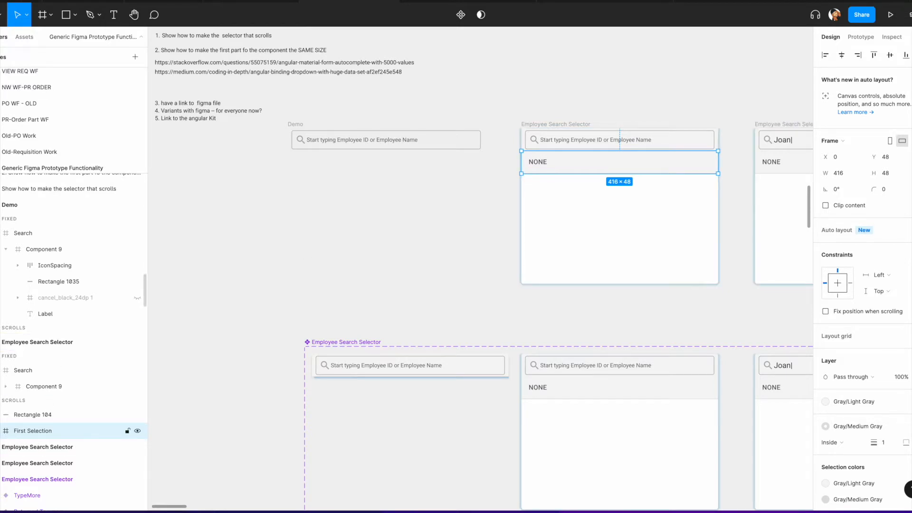
click(1, 431)
scroll(56, 411, down, 4)
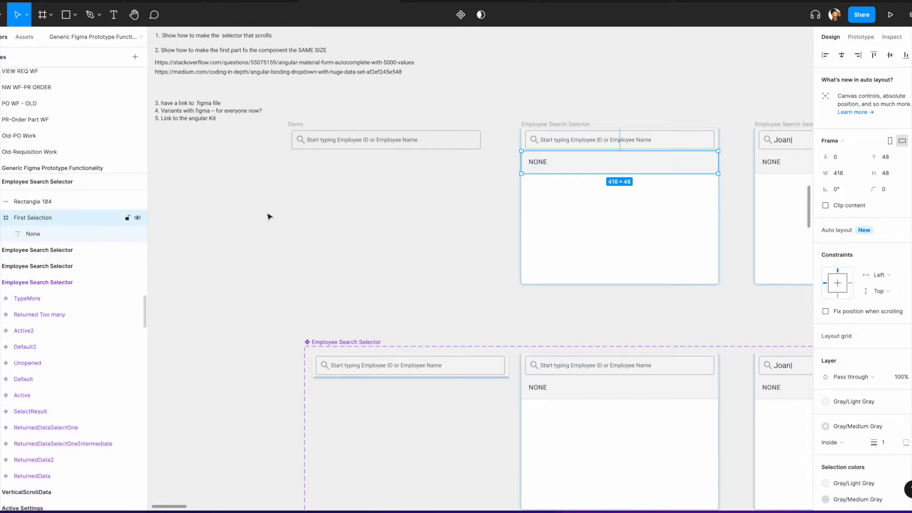
Step: Draw a frame about 416 × 327 px over the Demo area around the search bar and add a white fill
click(48, 17)
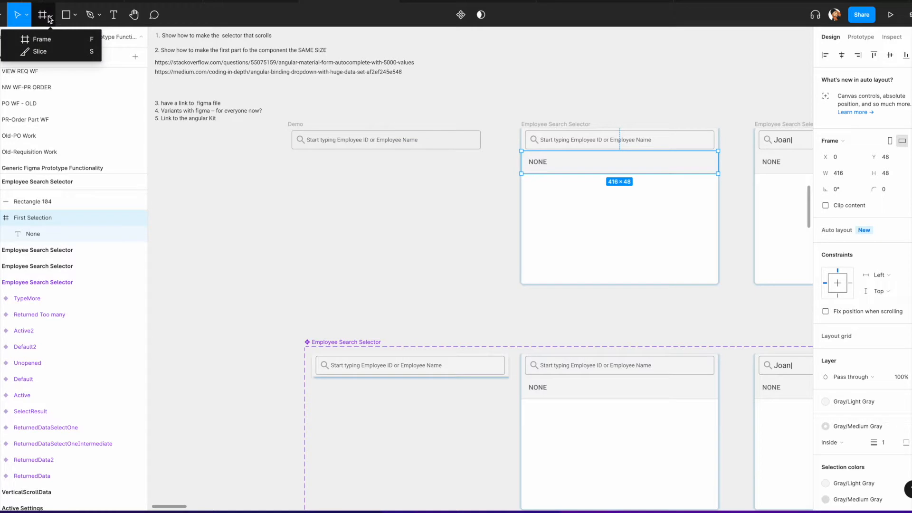
click(41, 39)
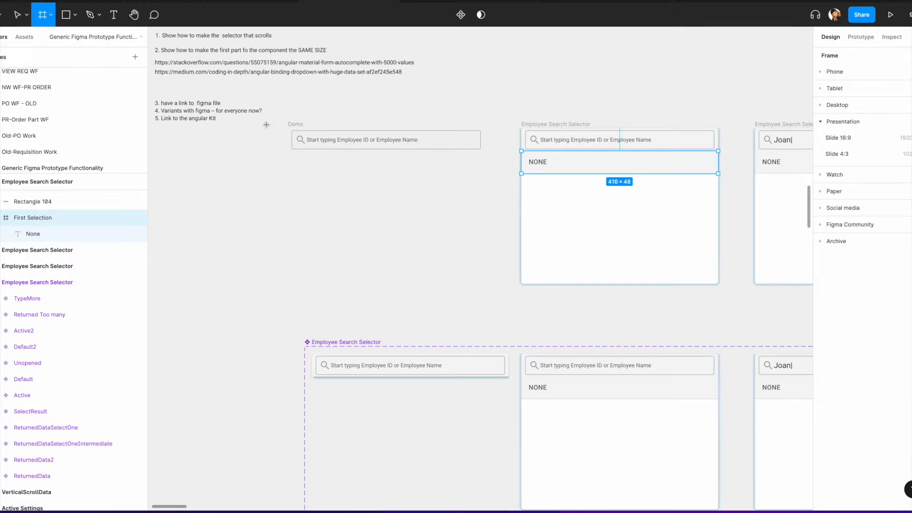
mouse_move(288, 129)
mouse_down()
mouse_move(427, 253)
mouse_move(484, 282)
mouse_up()
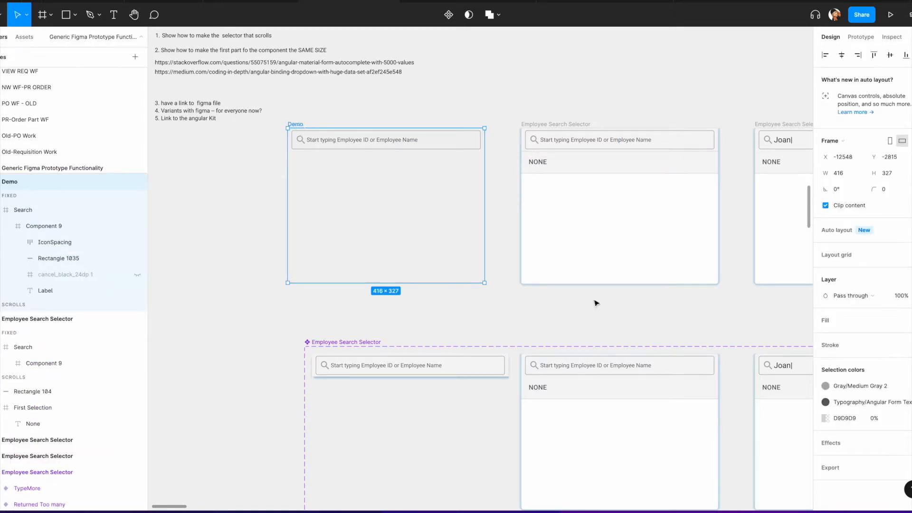
click(906, 320)
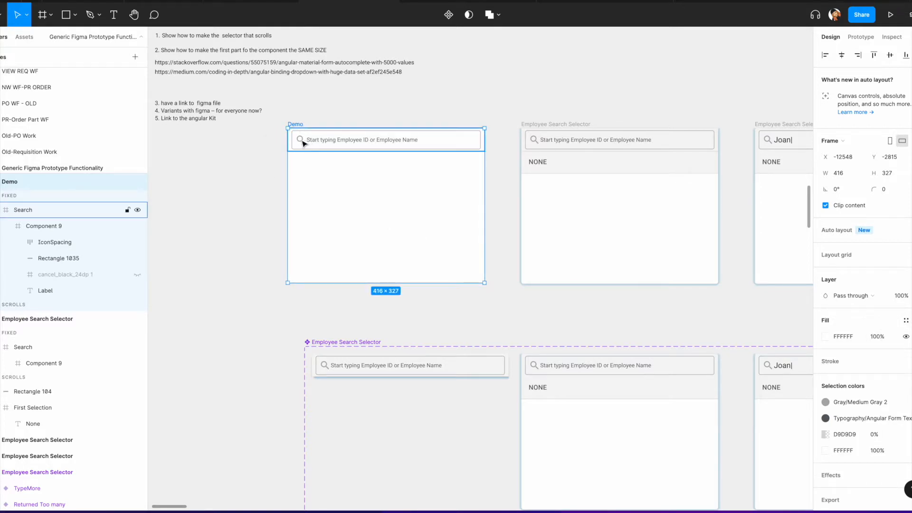
Step: Give the Demo search bar a bottom-only stroke using the Medium Gray color style
click(303, 144)
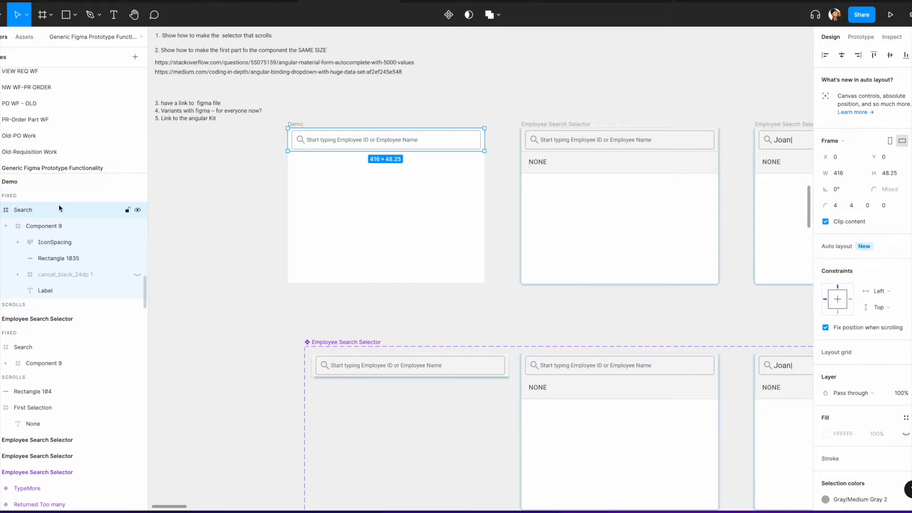
scroll(865, 371, down, 3)
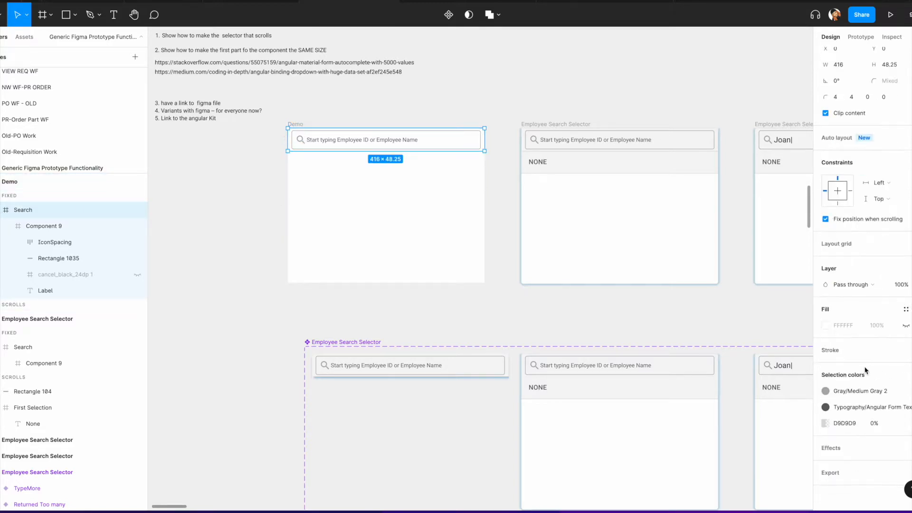
click(906, 350)
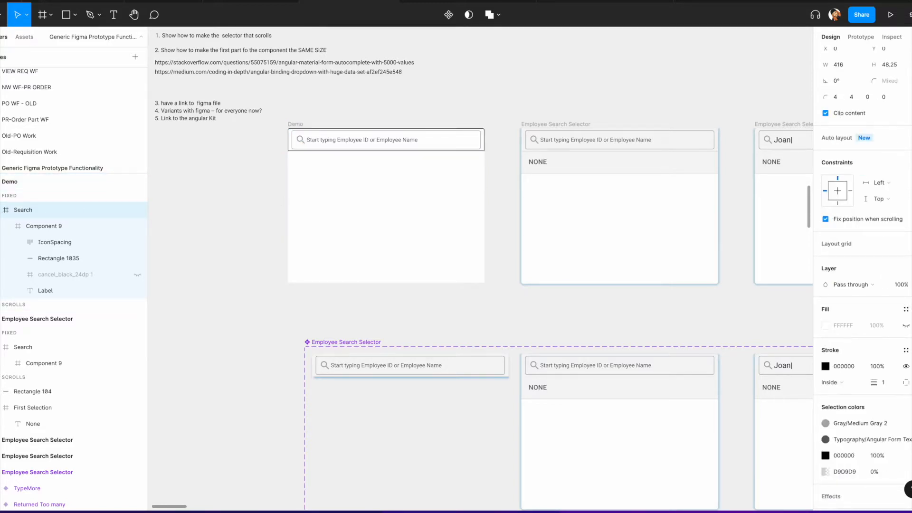
click(906, 382)
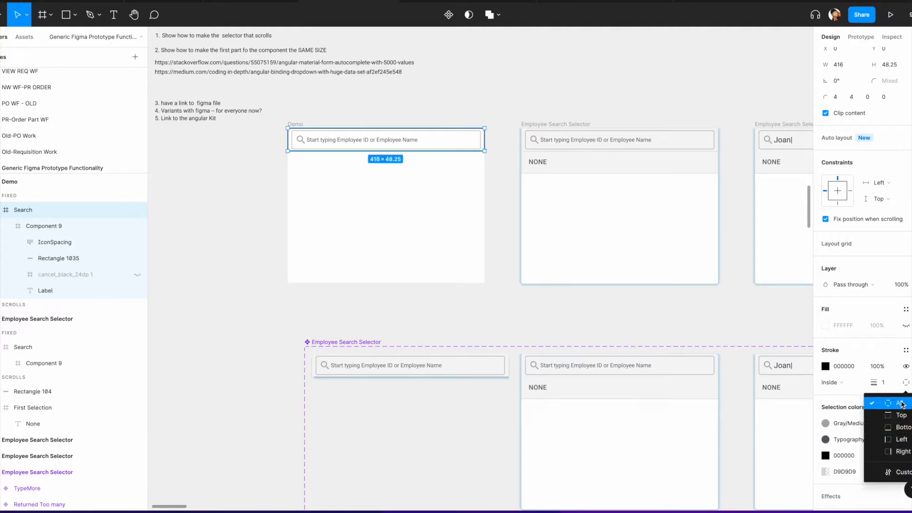
click(905, 427)
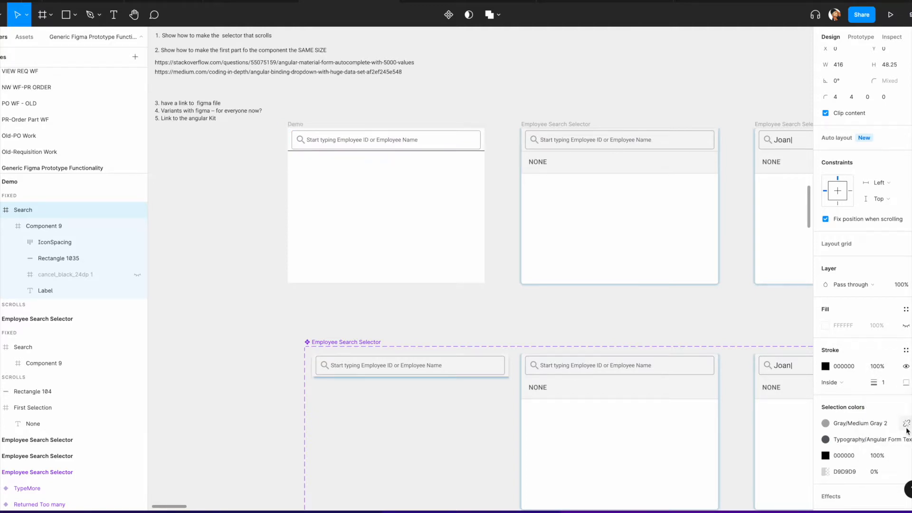
click(905, 350)
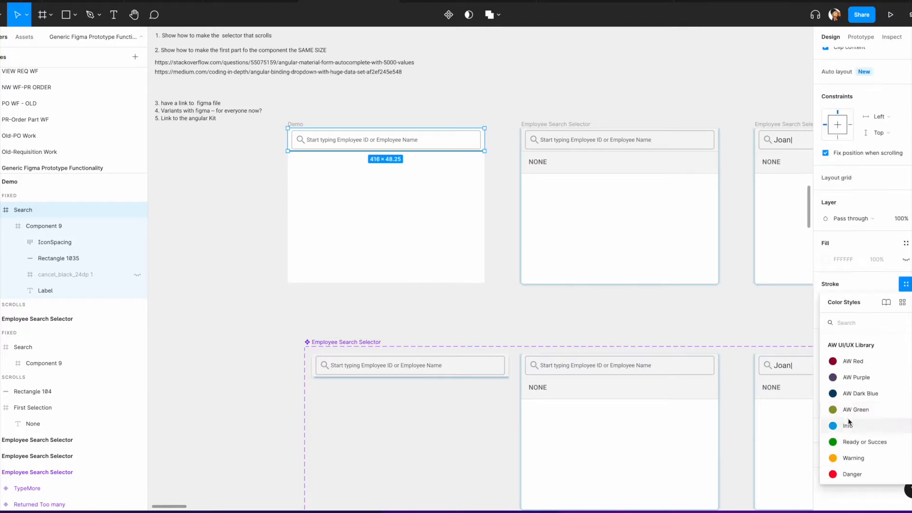
scroll(848, 421, down, 5)
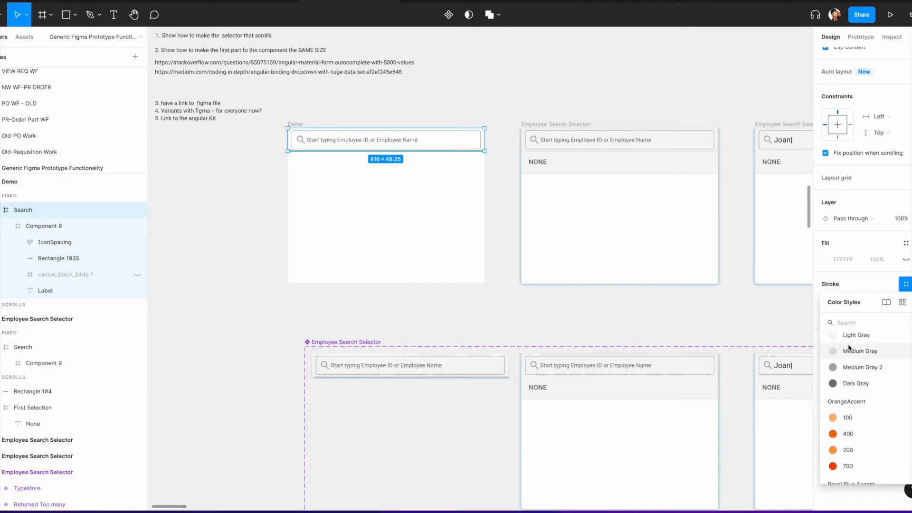
click(844, 350)
click(223, 208)
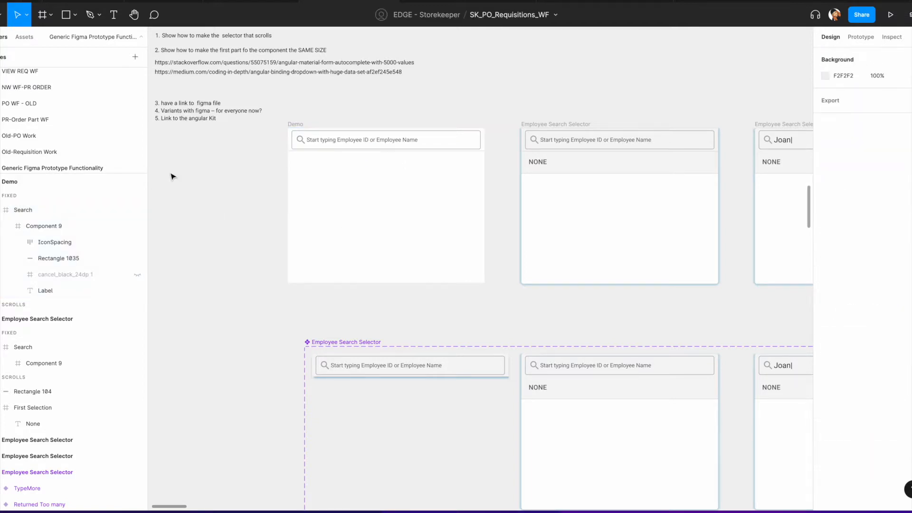
Step: Draw a frame about 416 × 51 px under the Demo search bar and fill it with the Light Gray color style
click(562, 164)
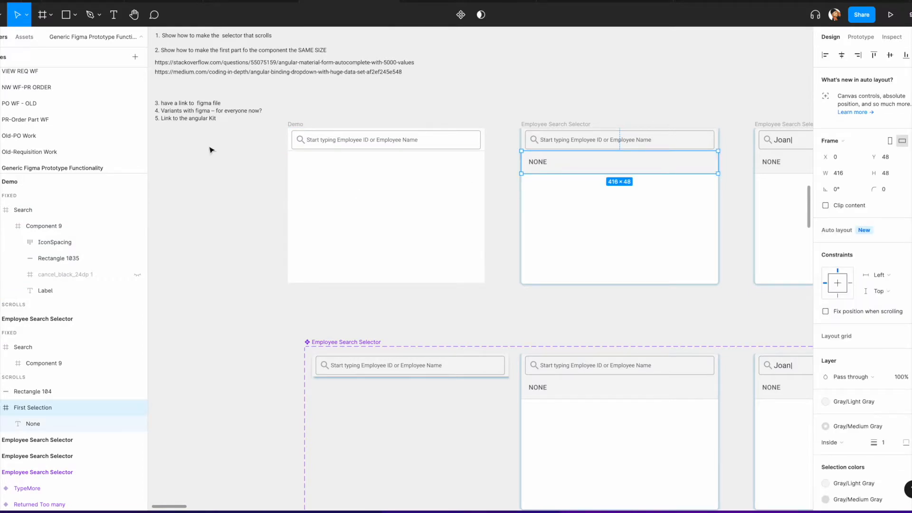
click(51, 18)
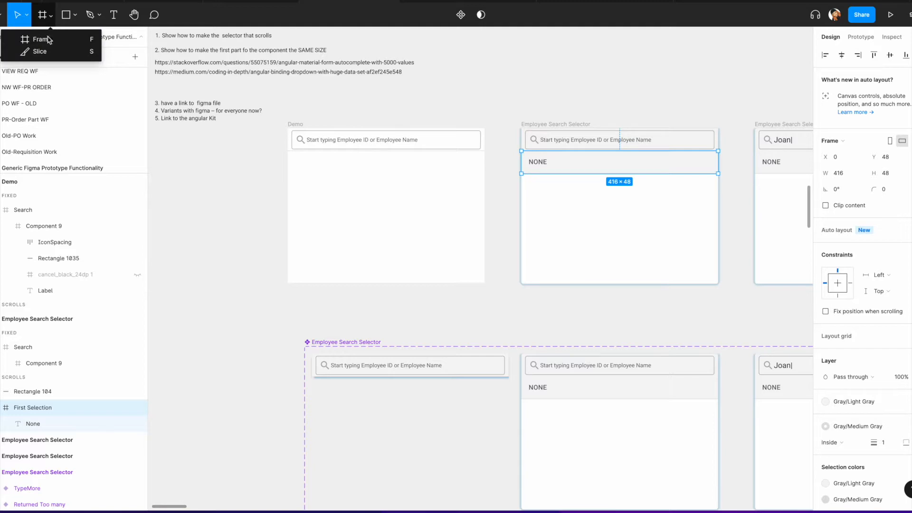
click(43, 37)
drag(288, 152, 484, 177)
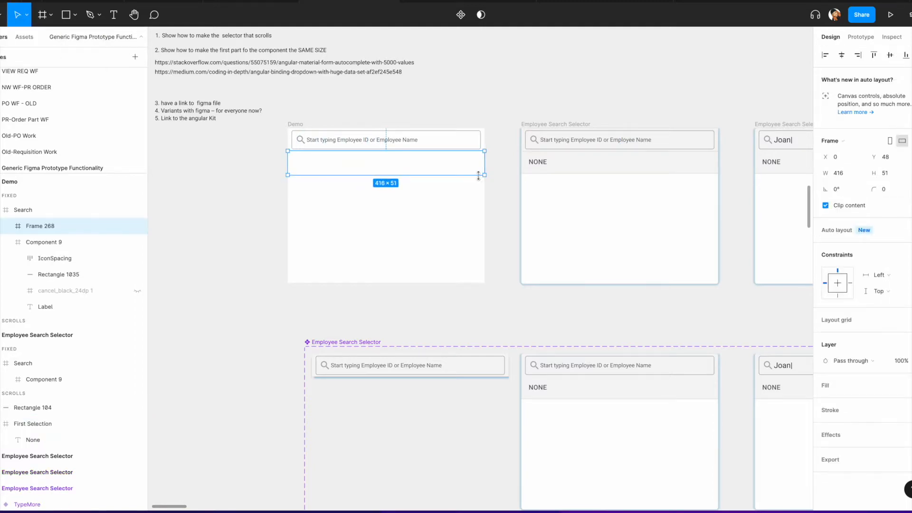
click(575, 170)
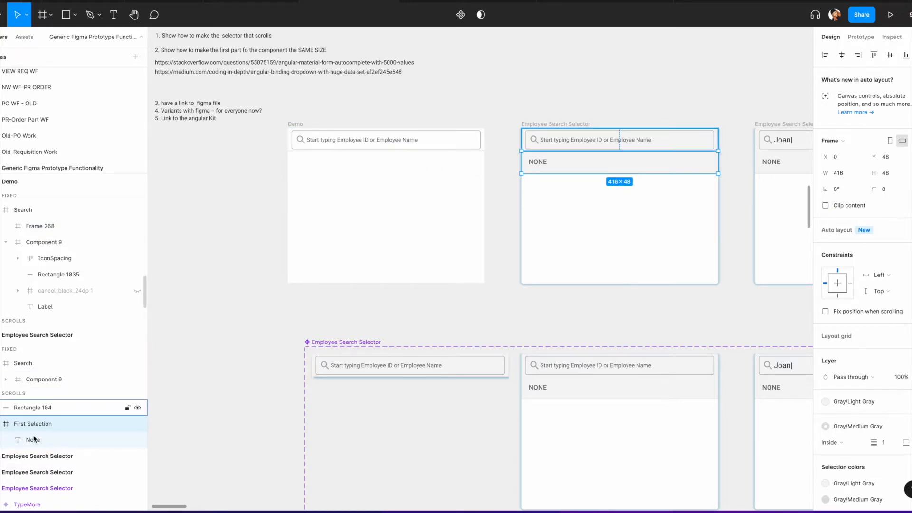
click(341, 184)
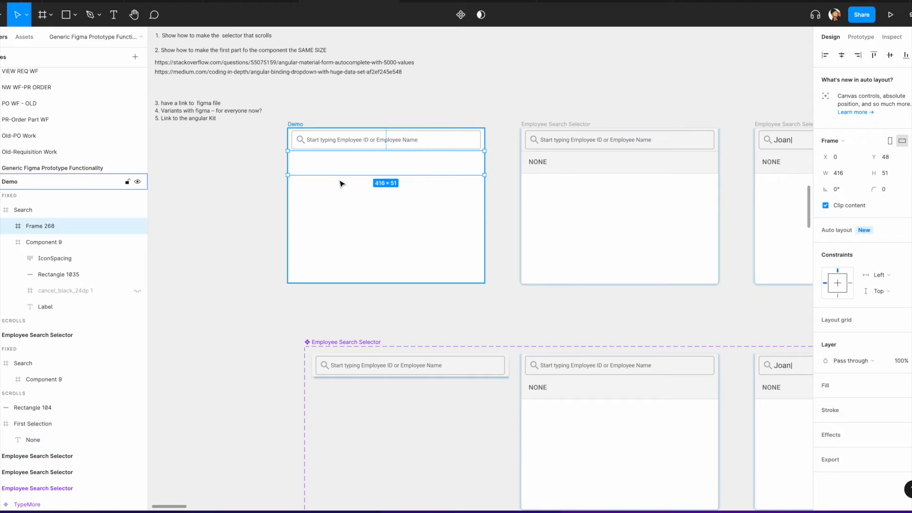
click(892, 176)
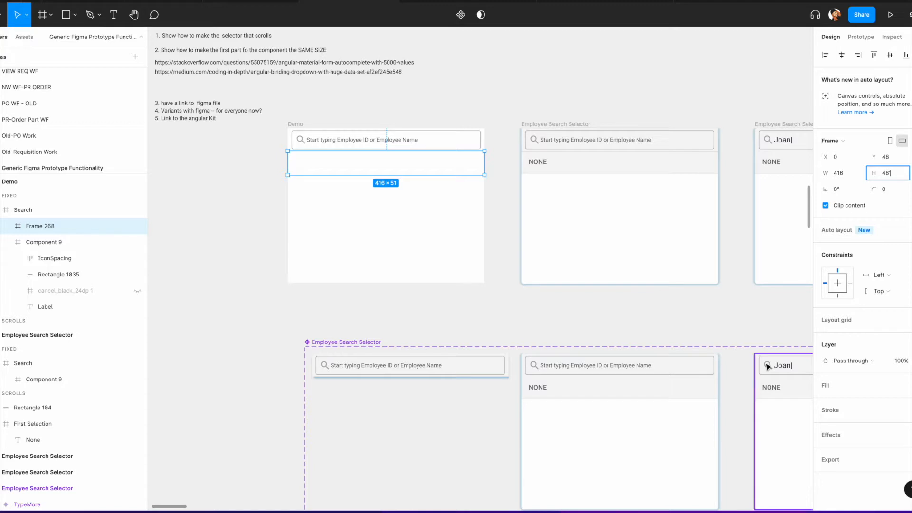
click(911, 385)
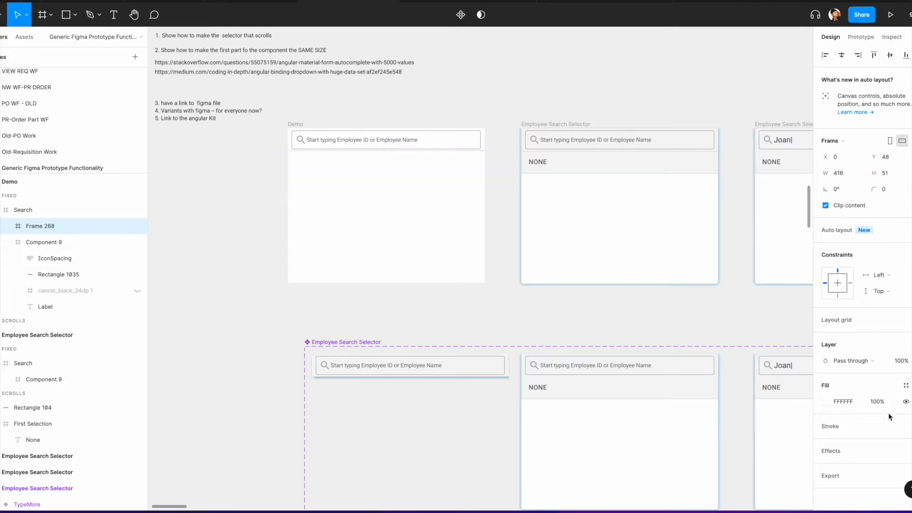
click(906, 385)
scroll(865, 416, down, 5)
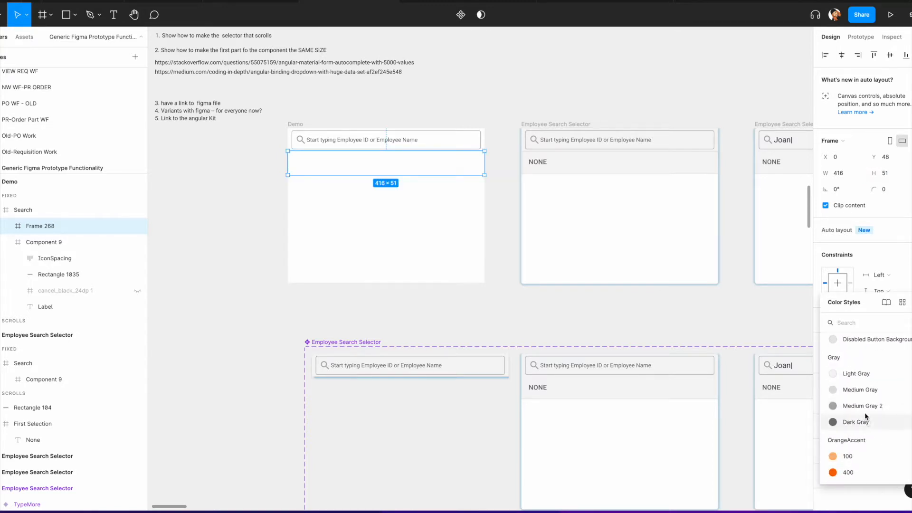
click(857, 374)
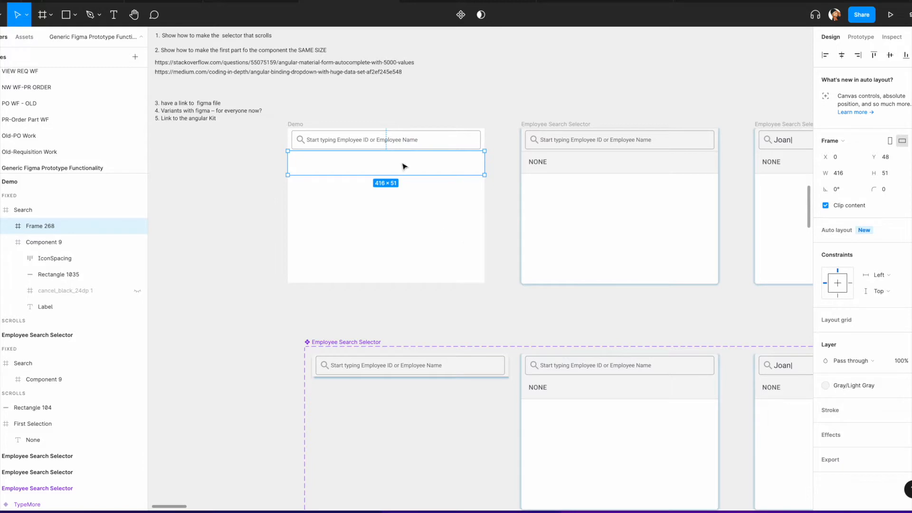
Step: Move the Light Gray frame into the Demo frame's scrolling section, directly below the search bar
drag(403, 166, 187, 182)
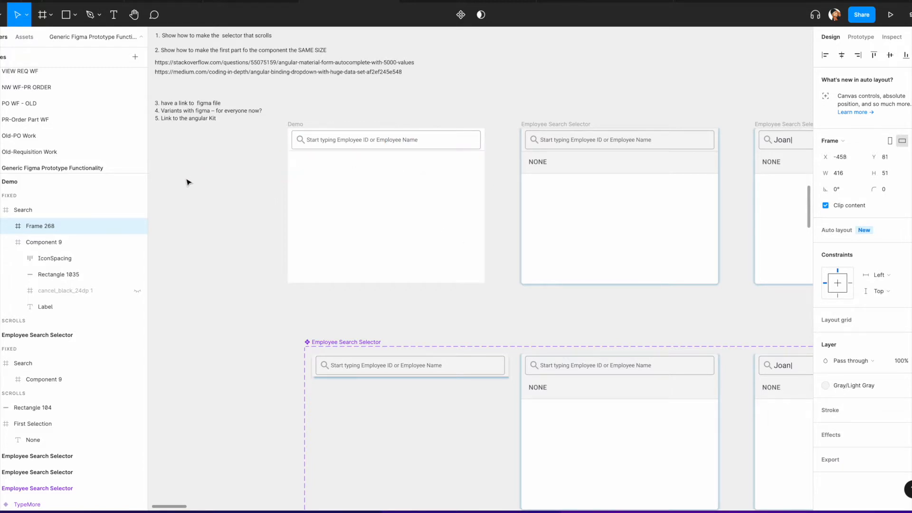
key(Delete)
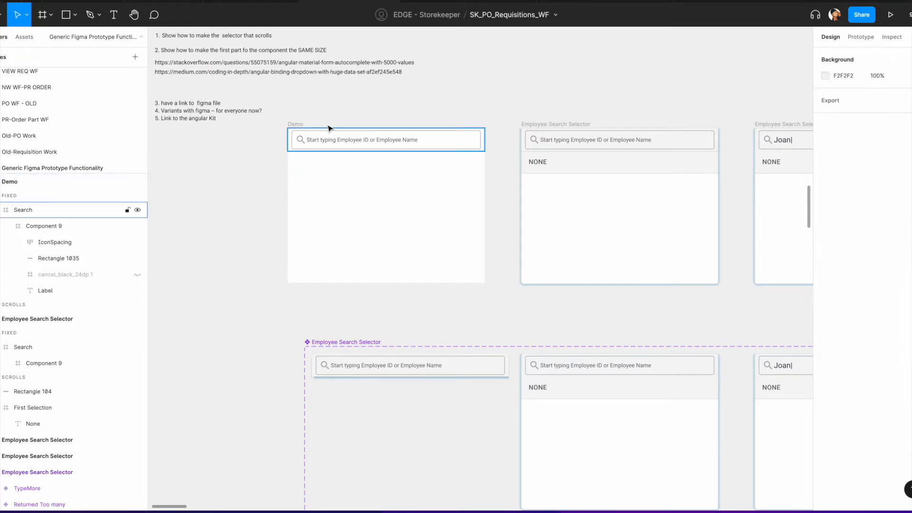
click(300, 125)
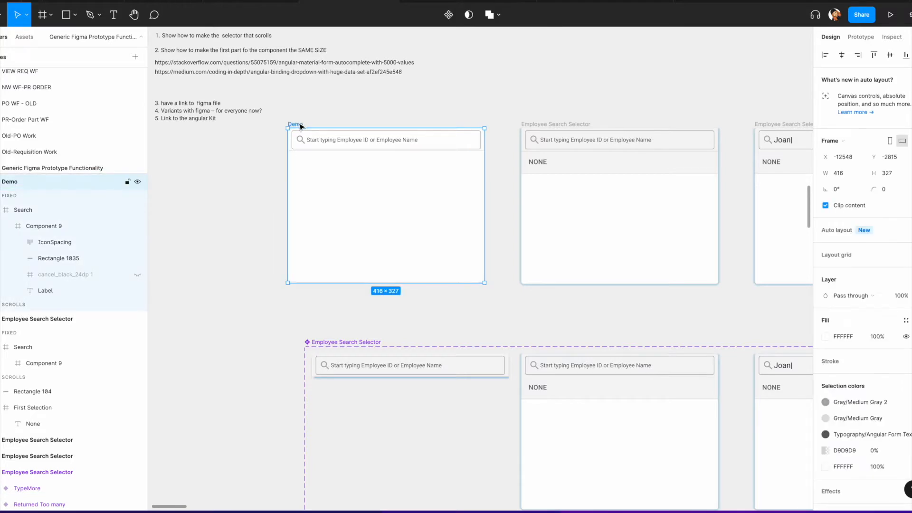
key(ctrl+v)
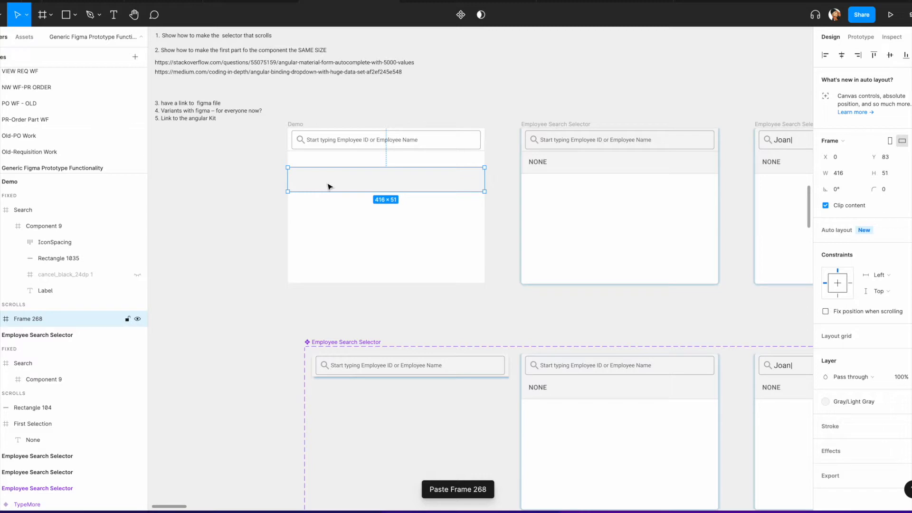
drag(327, 185, 327, 186)
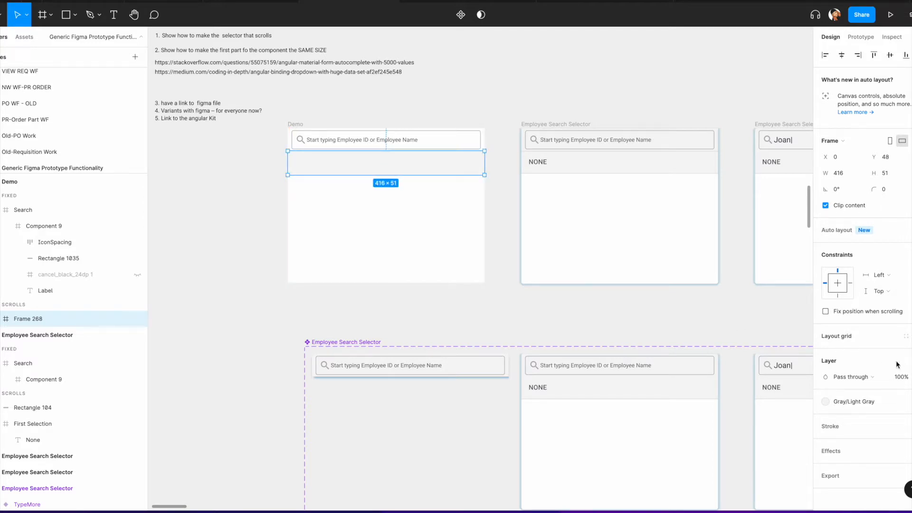
Step: Add a Medium Gray stroke to the new row frame in Demo
click(906, 426)
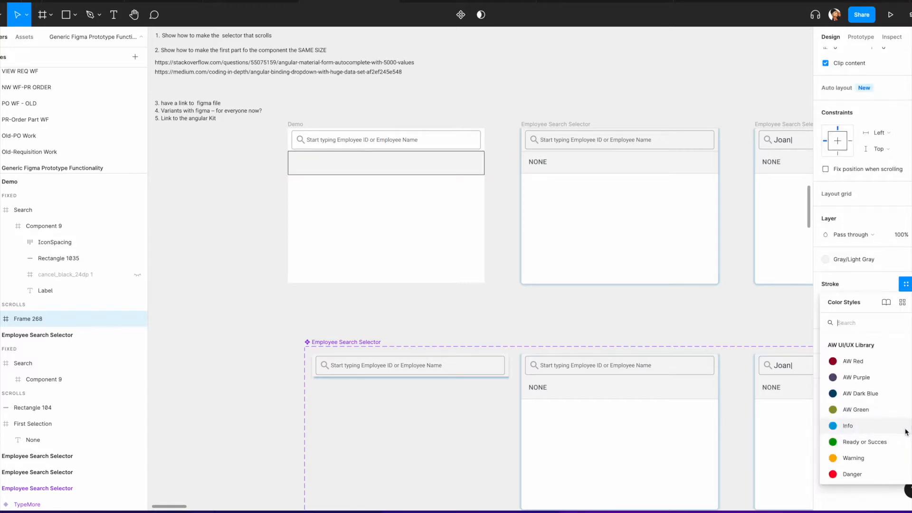
scroll(863, 428, down, 5)
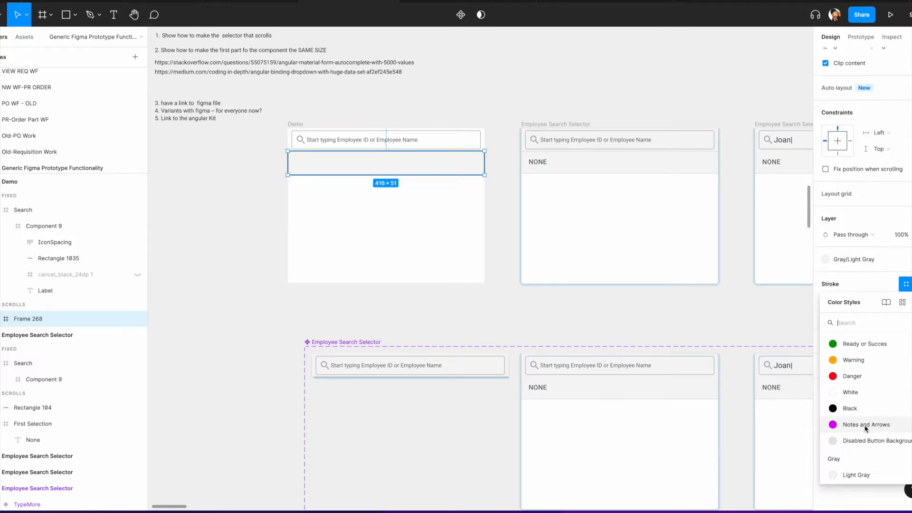
click(861, 431)
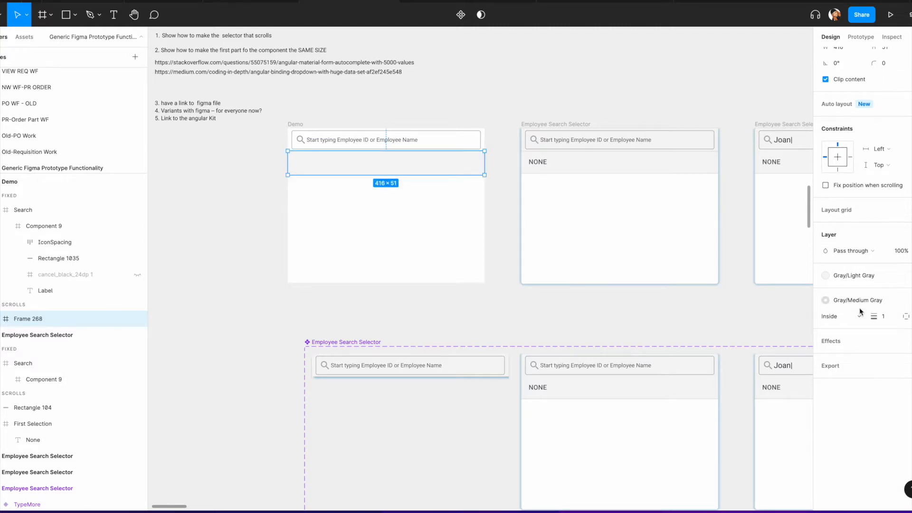
Step: Copy the NONE label from the selector's First Selection row and paste it into the new Demo row frame
double_click(536, 165)
key(ctrl+c)
click(408, 161)
key(ctrl+v)
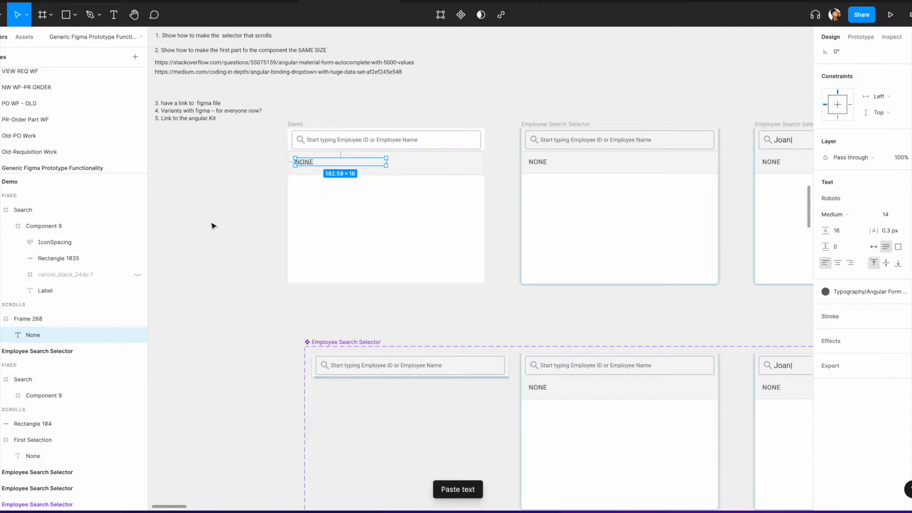
Step: Try setting the Demo frame's overflow scrolling to vertical scrolling, reverting it to no scrolling
click(29, 320)
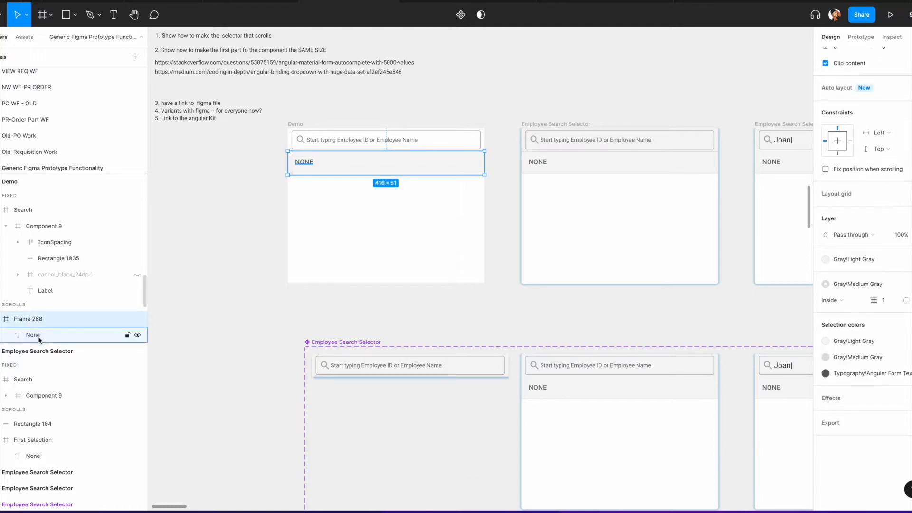
click(38, 336)
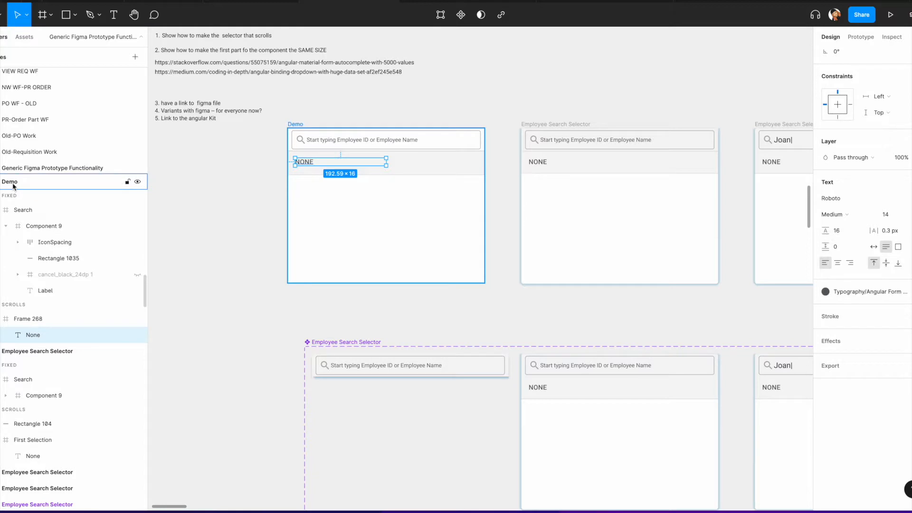
click(294, 126)
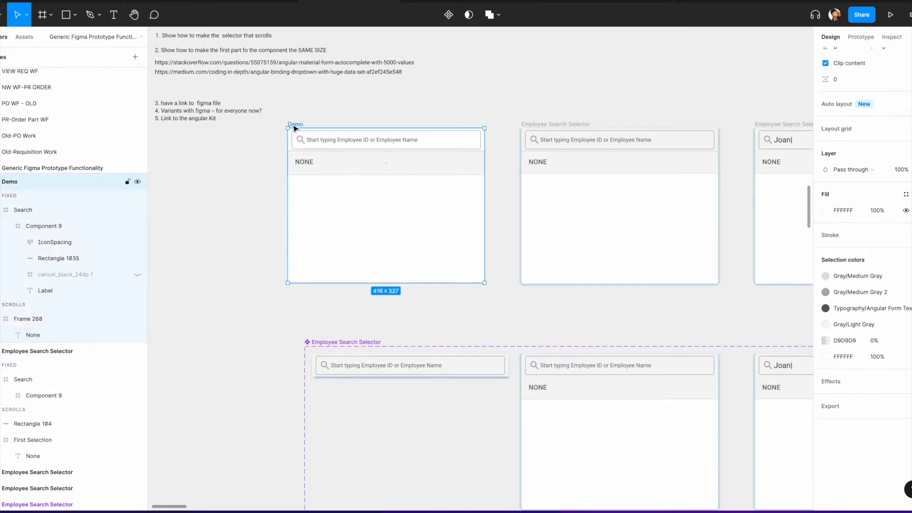
scroll(873, 96, up, 5)
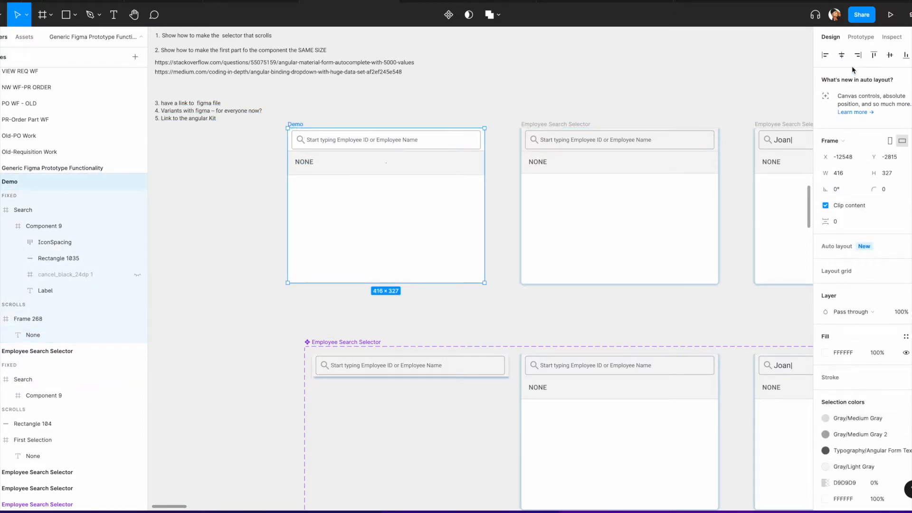
click(862, 38)
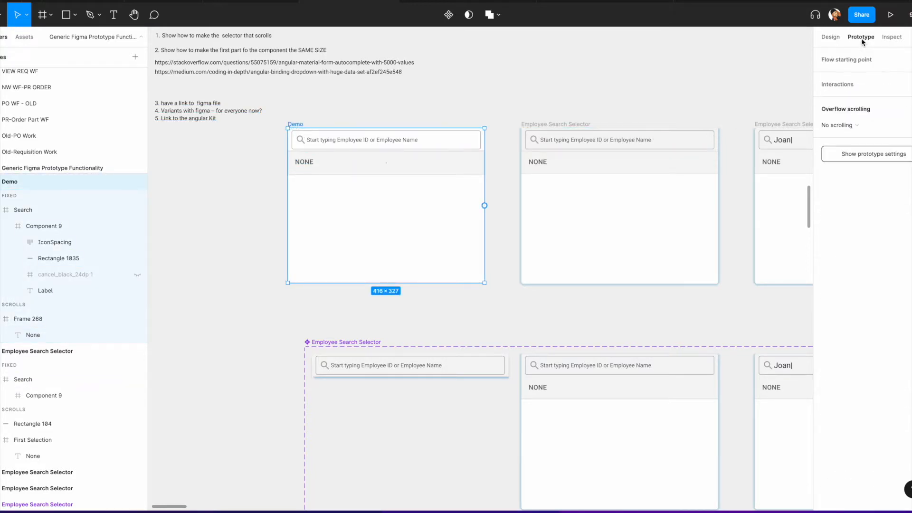
click(903, 130)
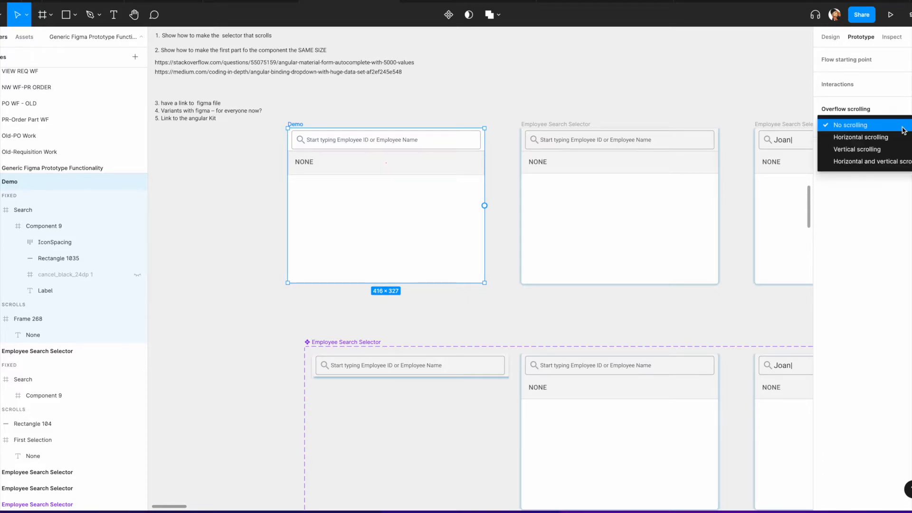
click(886, 150)
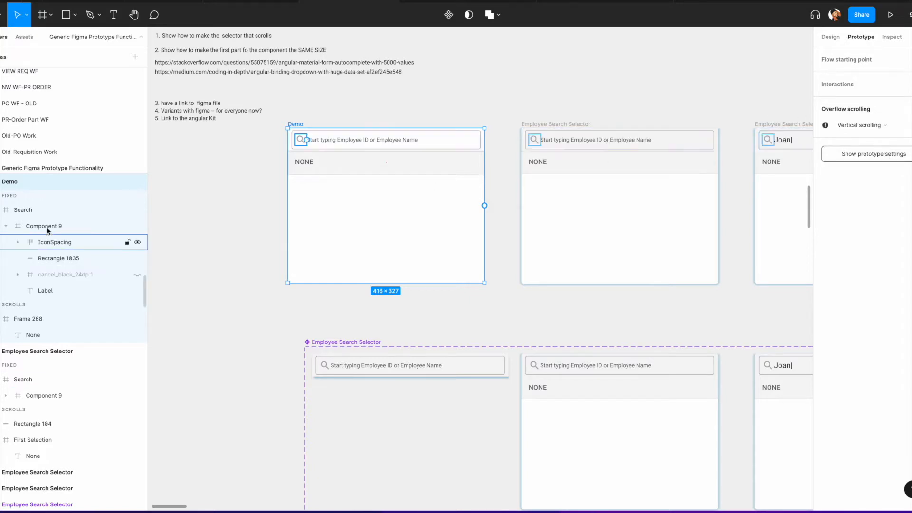
click(870, 125)
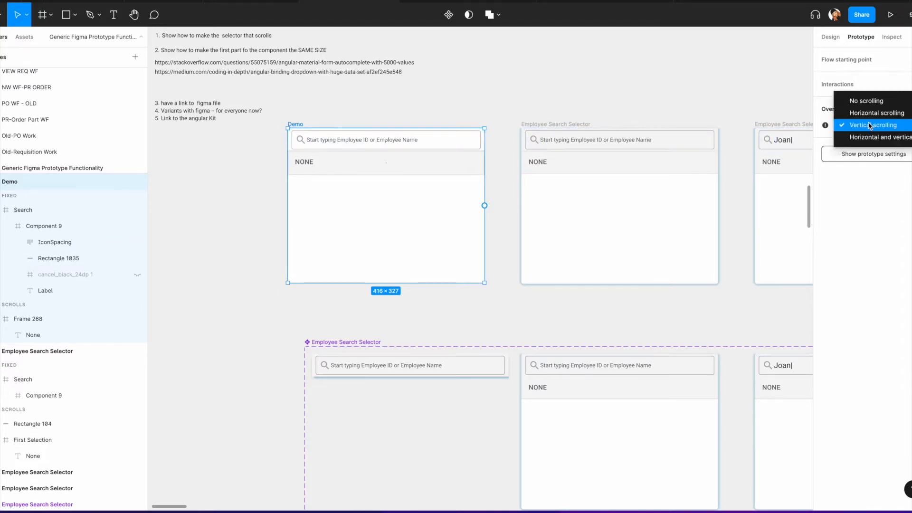
click(869, 101)
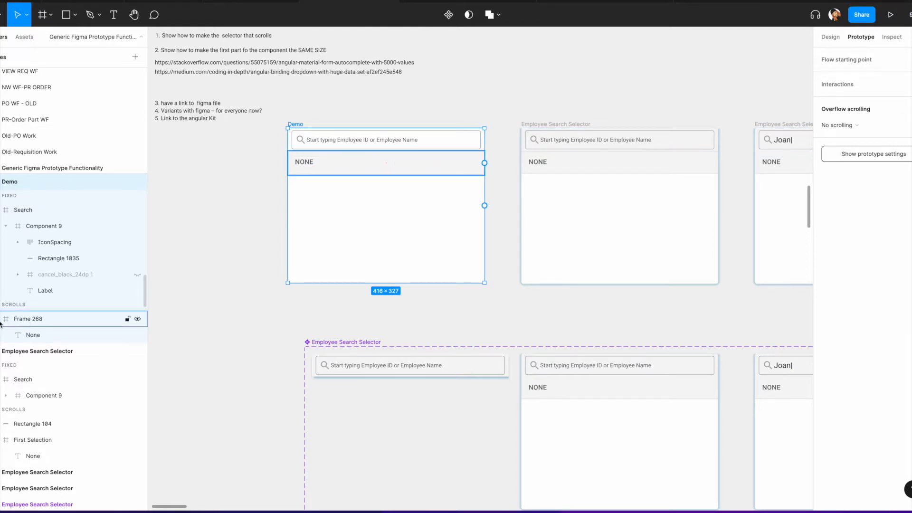
Step: Move the row frame into Demo's fixed section, directly under the Search frame
click(23, 321)
drag(22, 316, 23, 304)
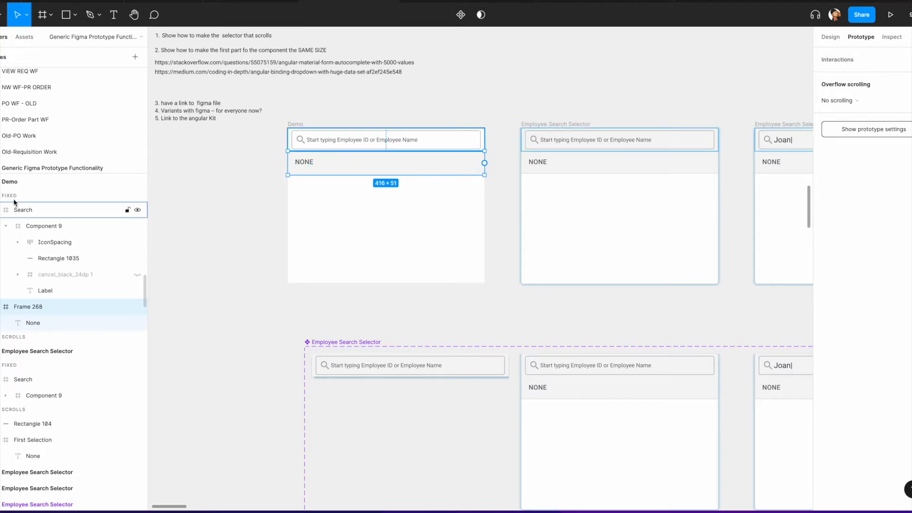
click(297, 126)
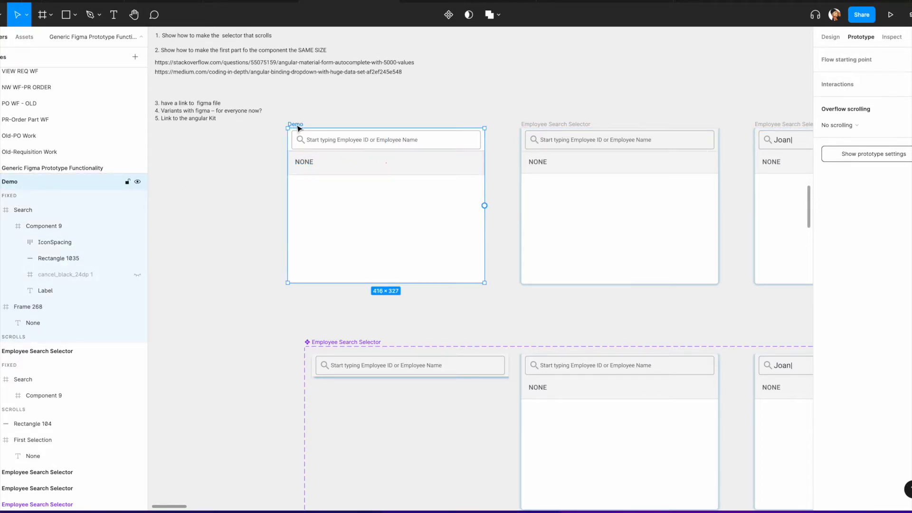
click(12, 339)
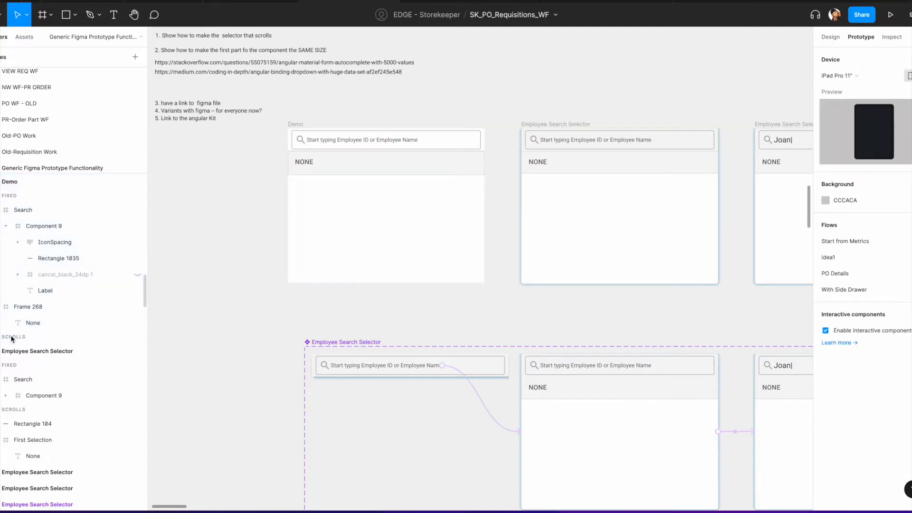
click(0, 210)
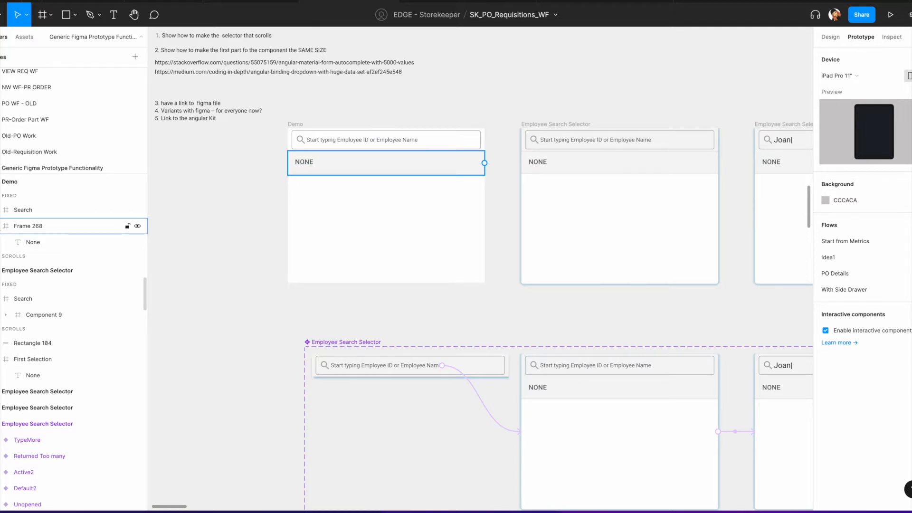
click(10, 181)
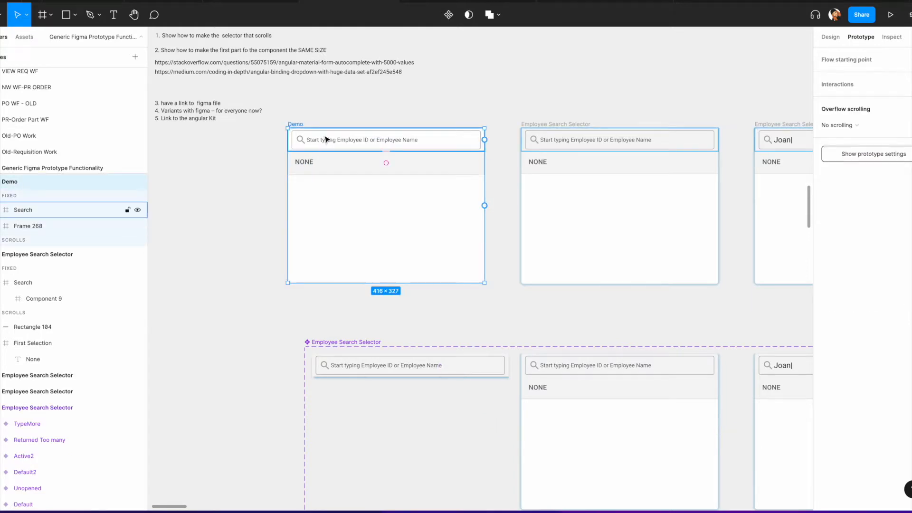
click(28, 212)
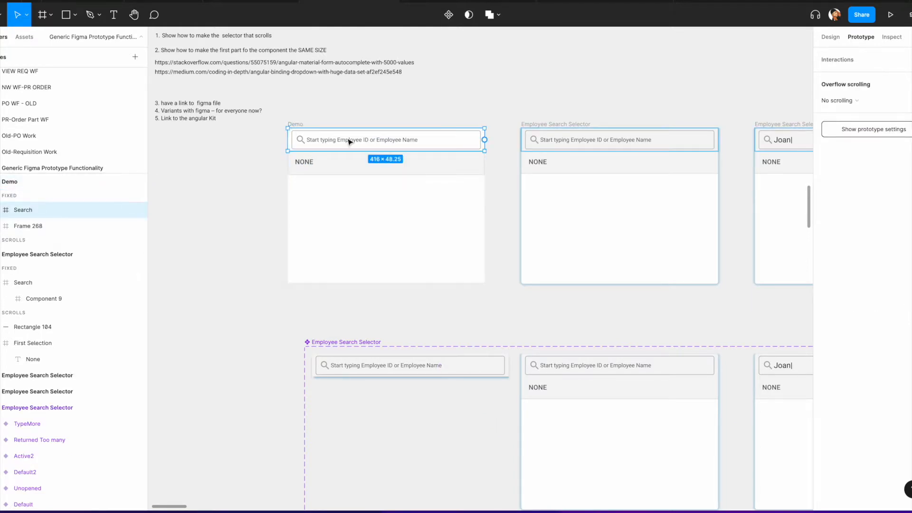
click(26, 227)
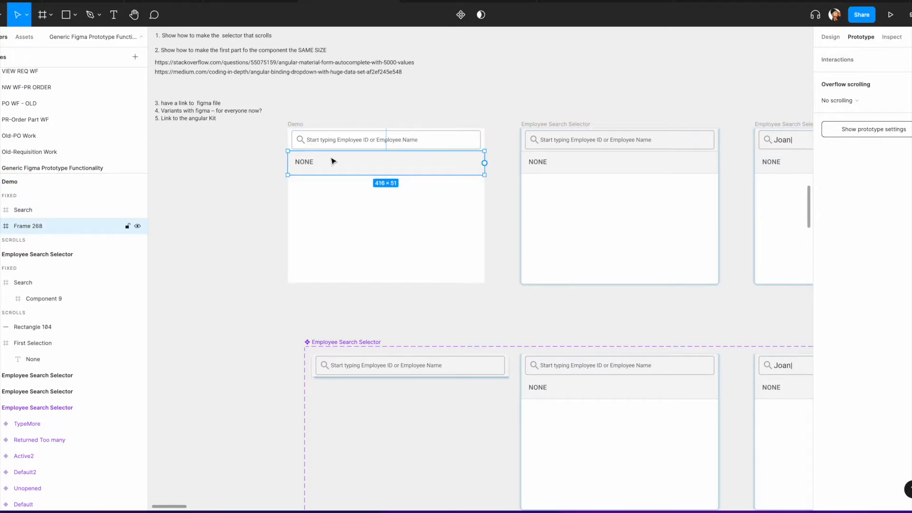
Step: Duplicate the Demo frame and paste the copy to the left of the original
scroll(559, 380, down, 2)
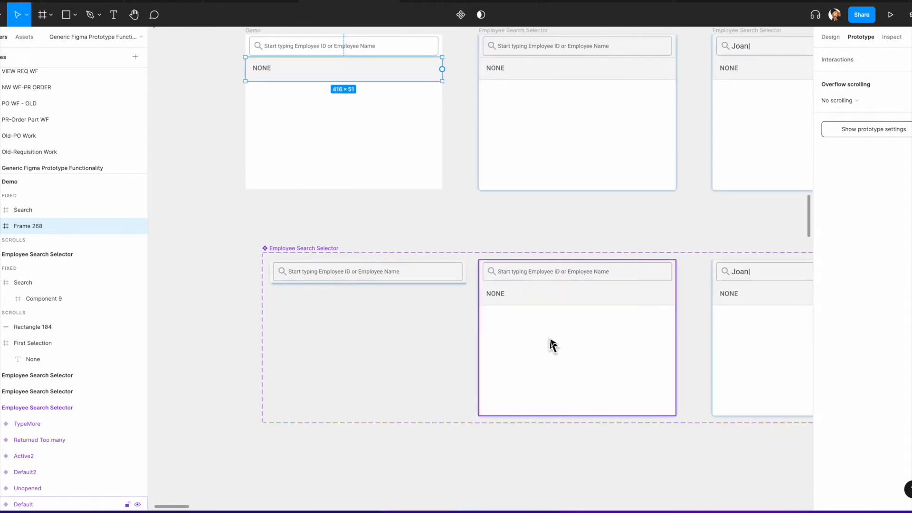
scroll(496, 314, up, 1)
scroll(428, 285, up, 2)
scroll(427, 285, left, 3)
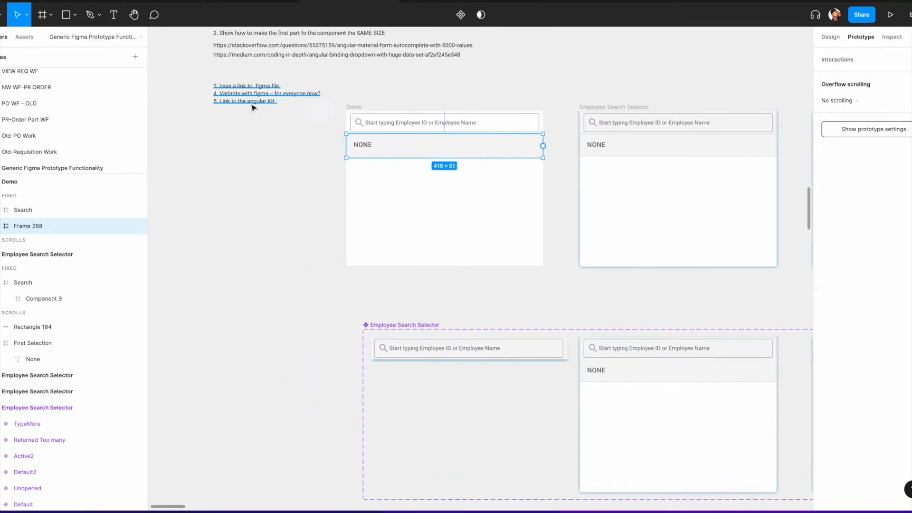
scroll(265, 120, up, 3)
scroll(265, 120, left, 1)
drag(236, 81, 348, 204)
drag(301, 176, 301, 79)
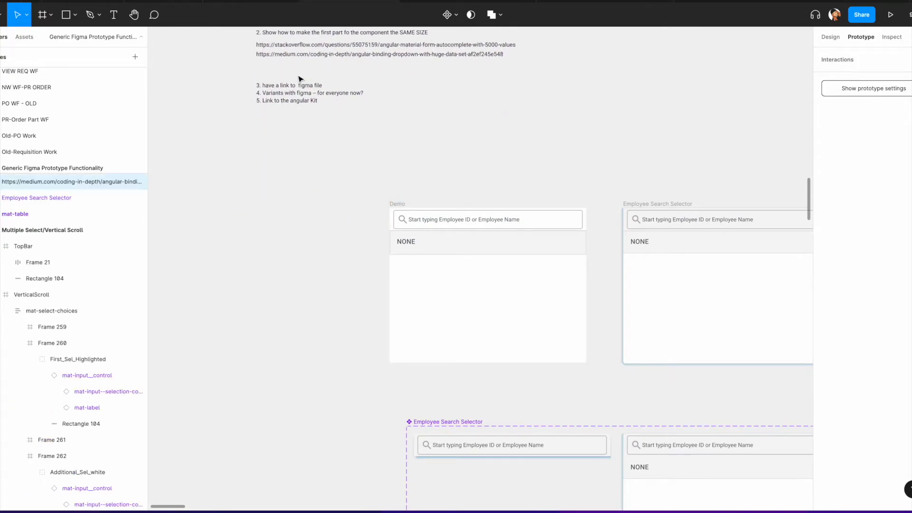
scroll(404, 177, down, 1)
click(399, 178)
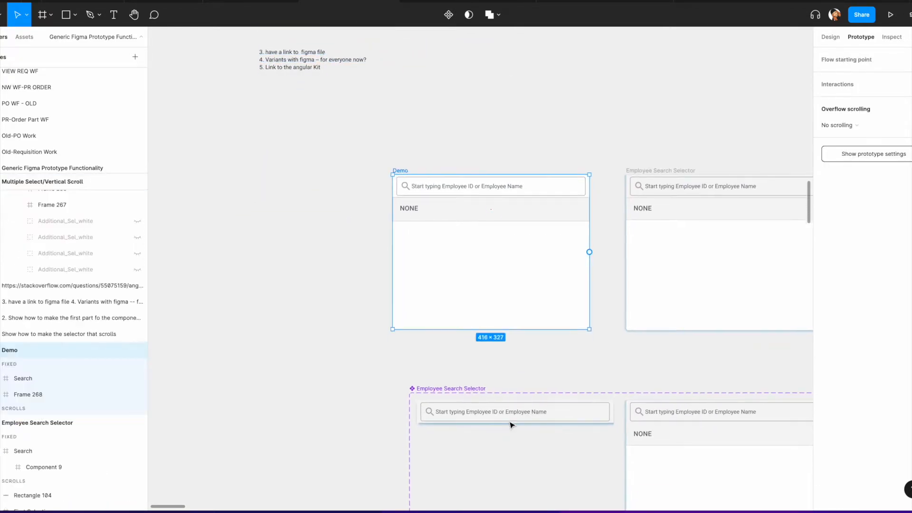
scroll(505, 431, down, 1)
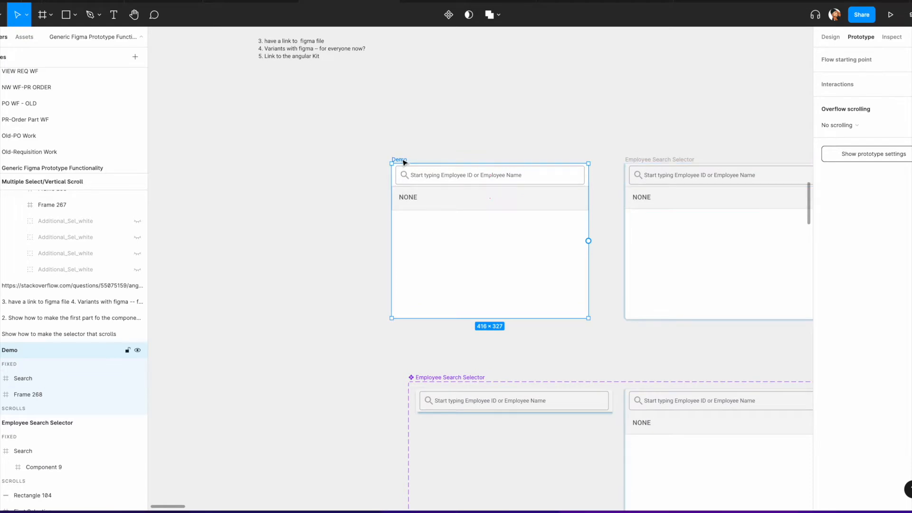
click(179, 163)
right_click(179, 161)
click(199, 167)
drag(184, 159, 183, 163)
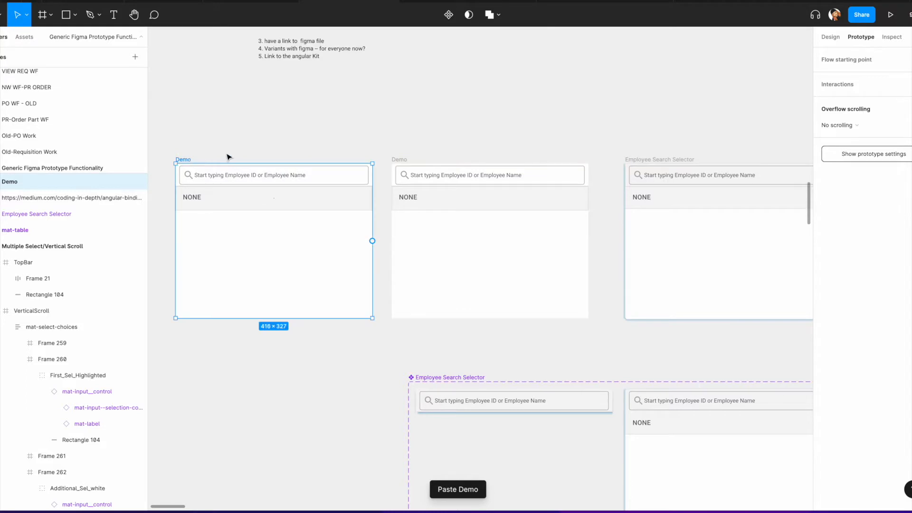
click(834, 40)
key(Escape)
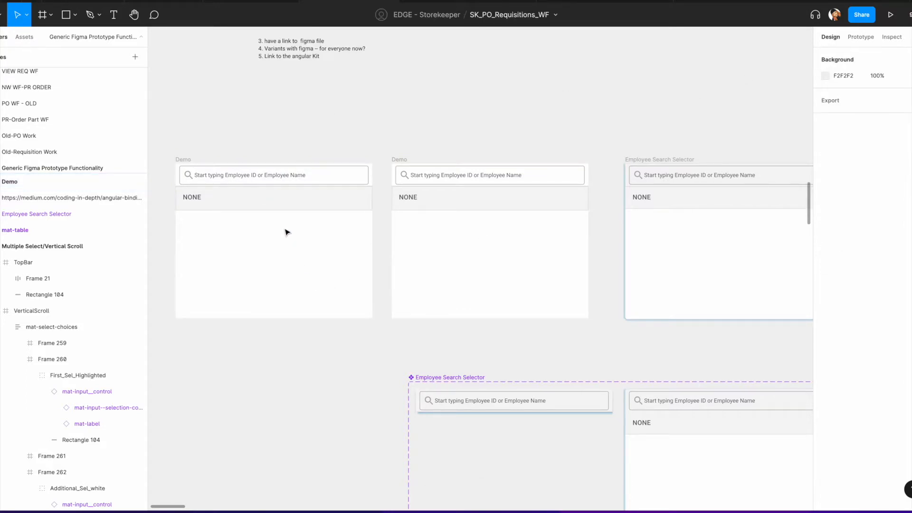
Step: In the copied Demo frame, hide the row frame and remove the frame's white fill
click(259, 202)
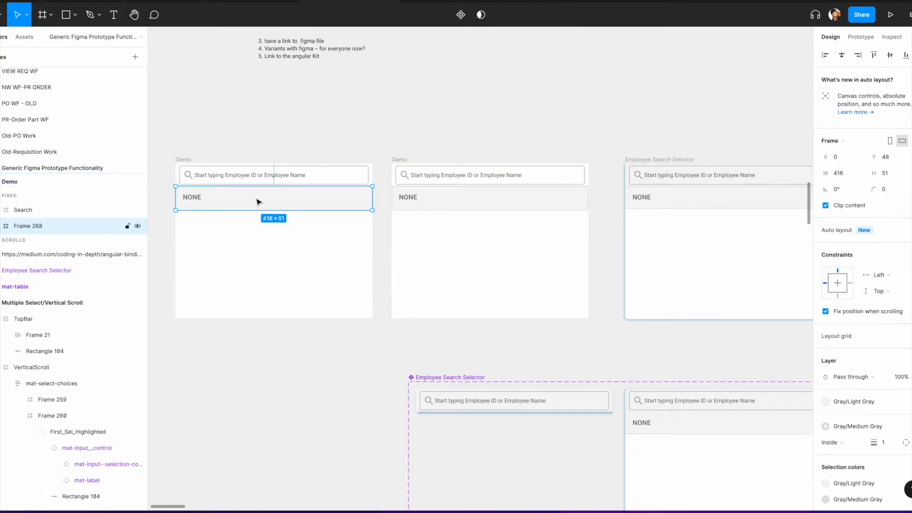
click(138, 227)
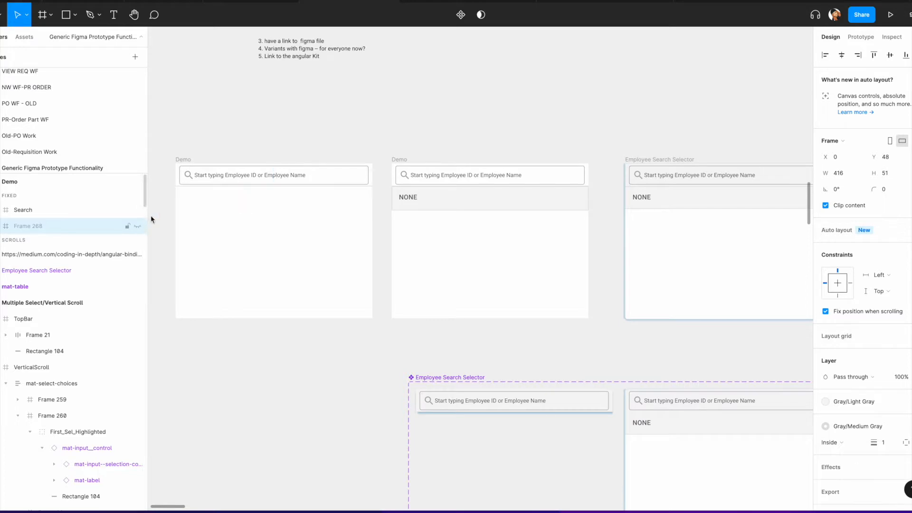
click(183, 163)
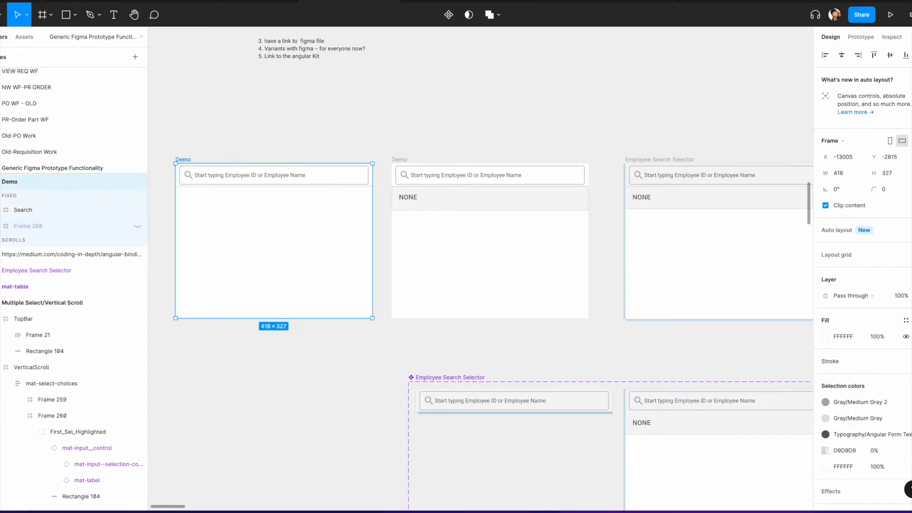
click(911, 336)
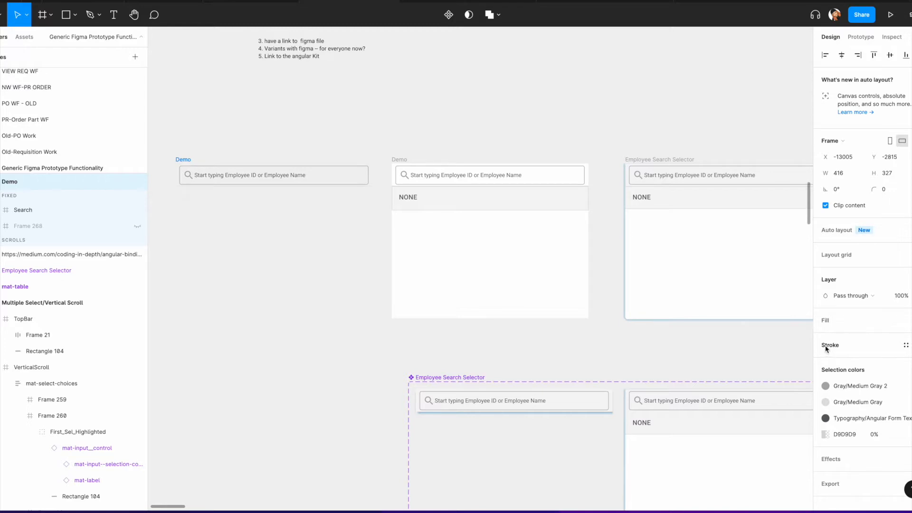
Step: Set the fill of the original Demo's Search frame to the Medium Gray color style
click(572, 178)
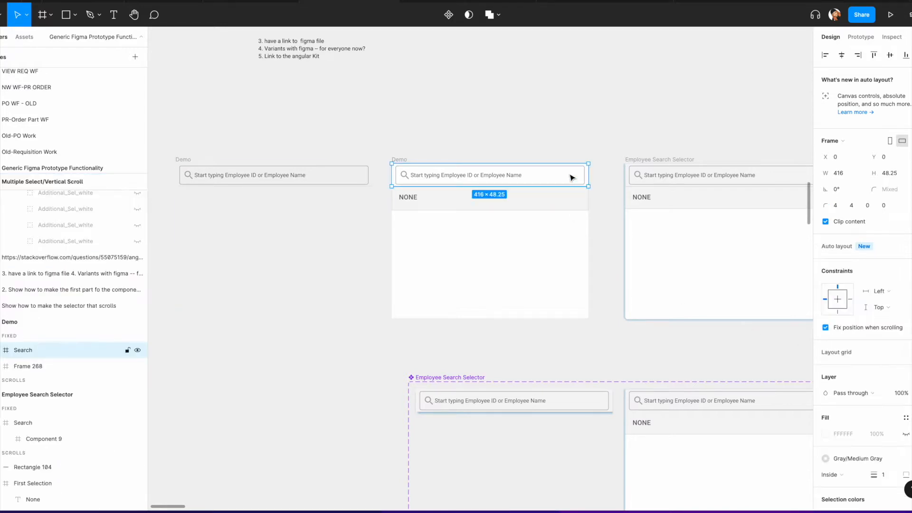
click(905, 434)
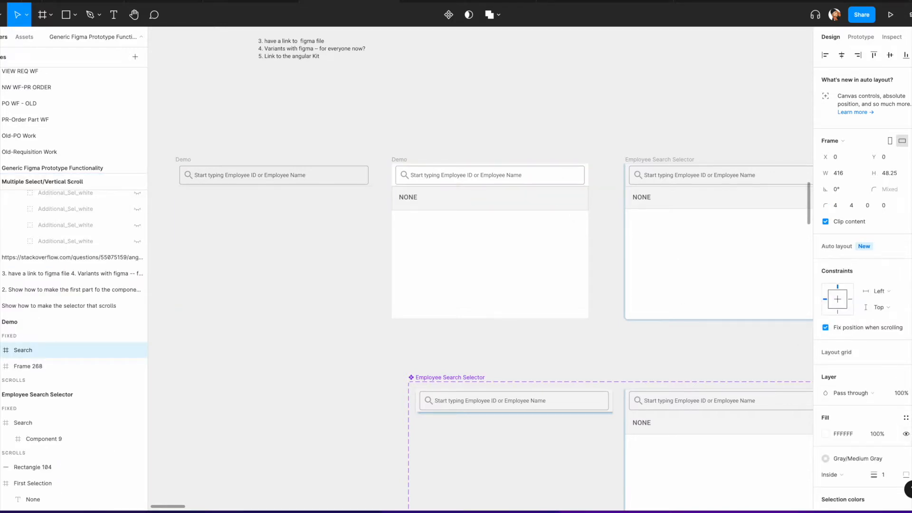
click(911, 418)
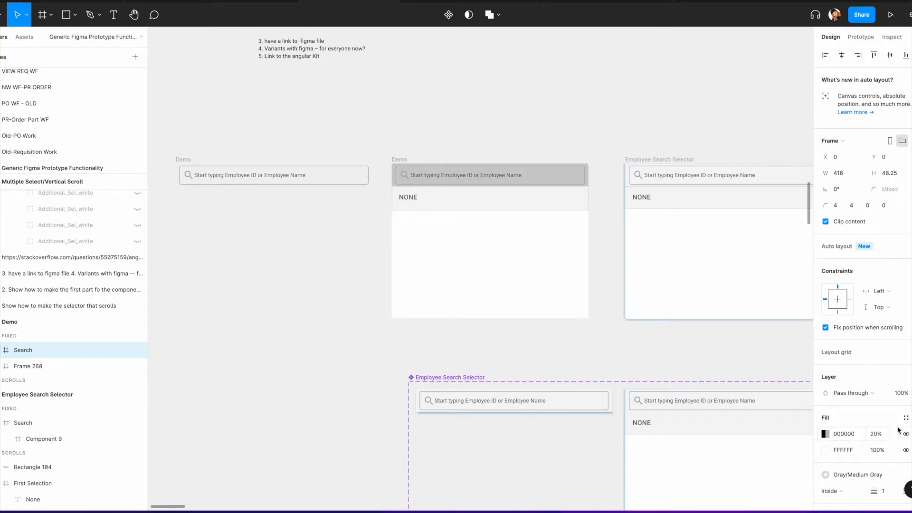
click(911, 433)
click(911, 433)
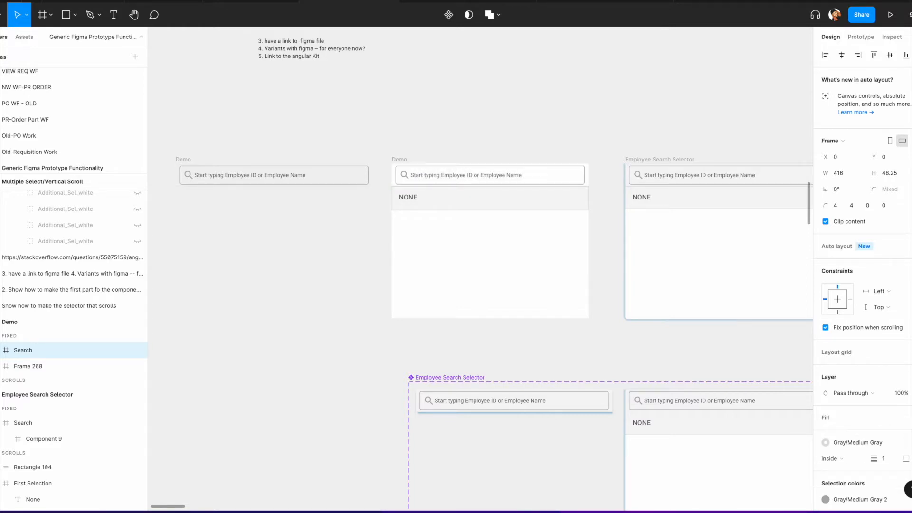
key(ctrl+z)
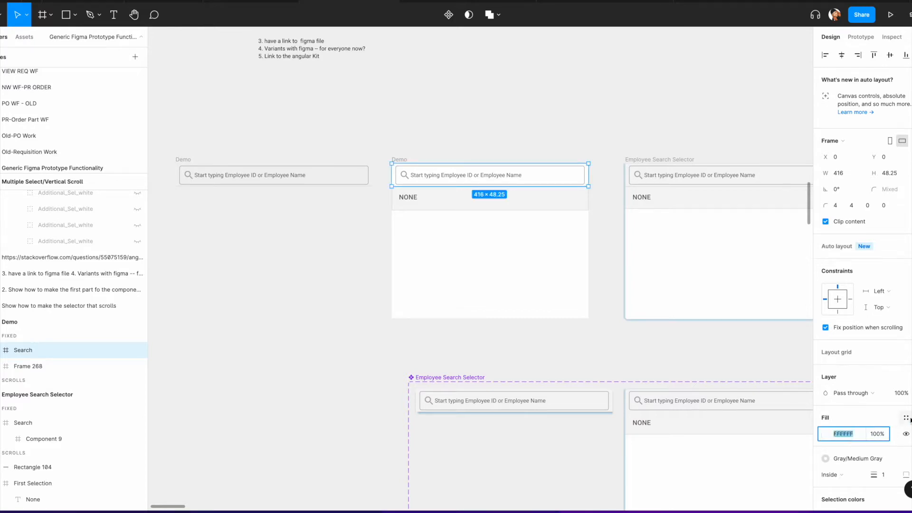
click(905, 418)
scroll(857, 442, up, 5)
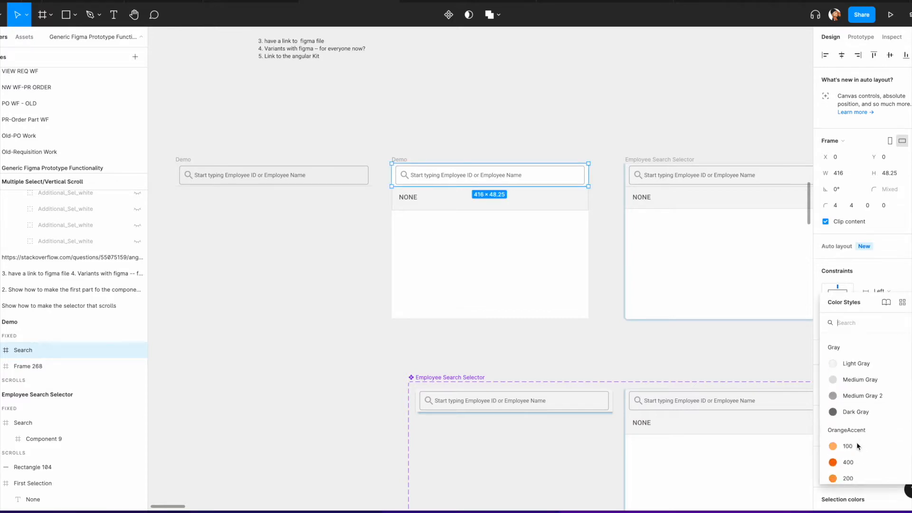
click(860, 371)
Step: Examine the Employee Search Selector component's variants and their search bar and result rows
click(259, 298)
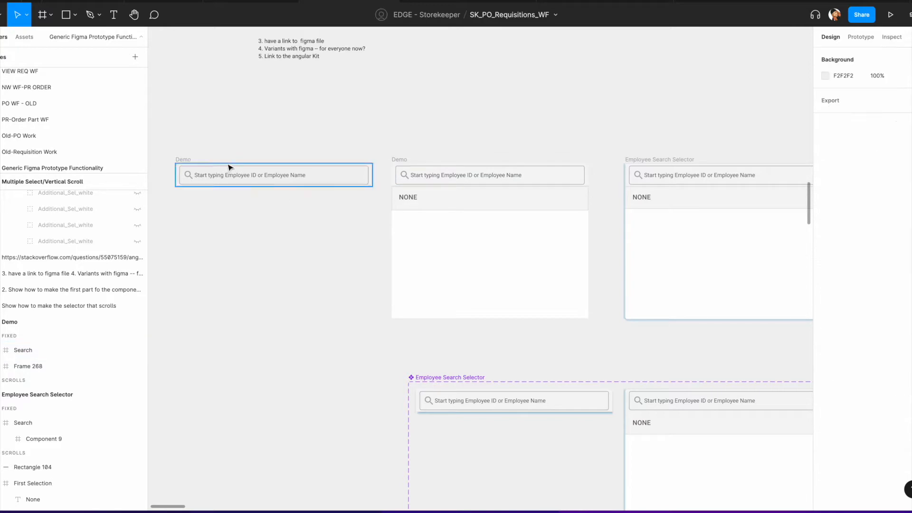
drag(184, 160, 190, 161)
scroll(519, 492, down, 5)
scroll(519, 492, right, 3)
click(434, 312)
click(509, 303)
scroll(606, 304, right, 5)
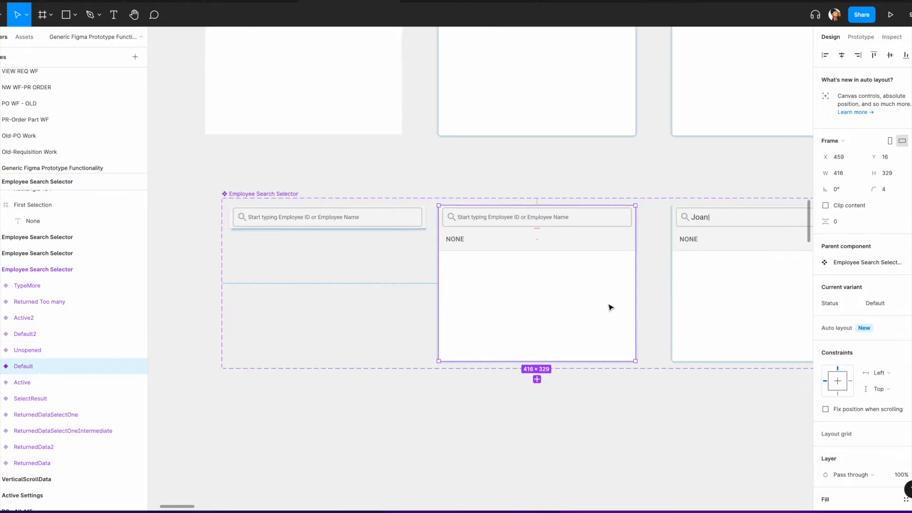
click(585, 302)
scroll(588, 303, right, 5)
scroll(582, 302, right, 5)
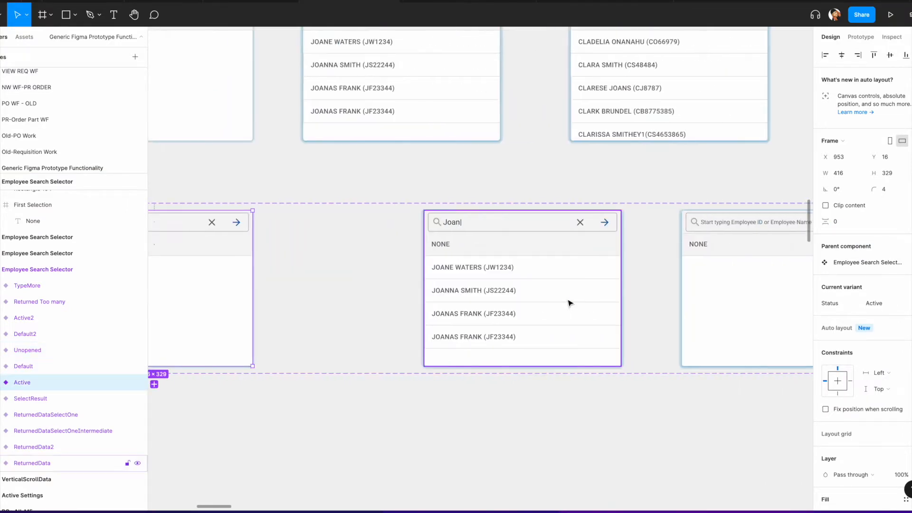
click(570, 301)
scroll(665, 301, right, 6)
click(622, 301)
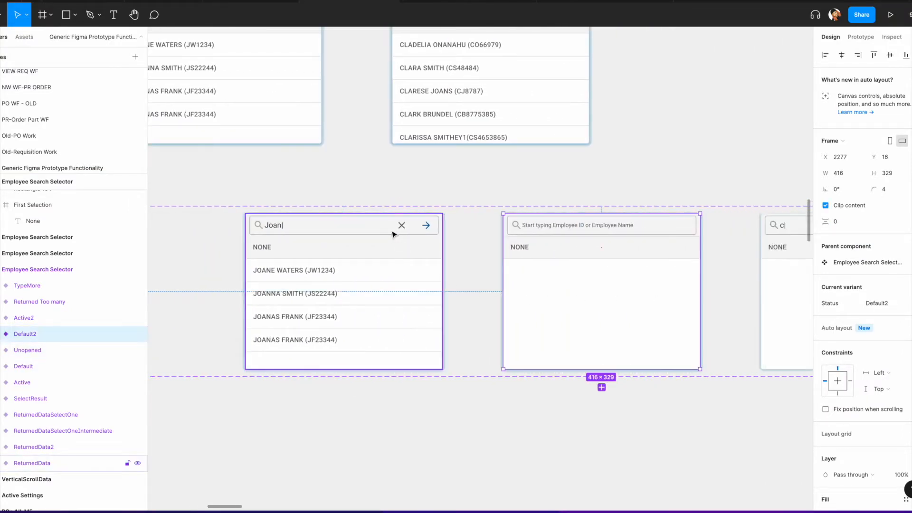
scroll(585, 295, left, 20)
click(486, 267)
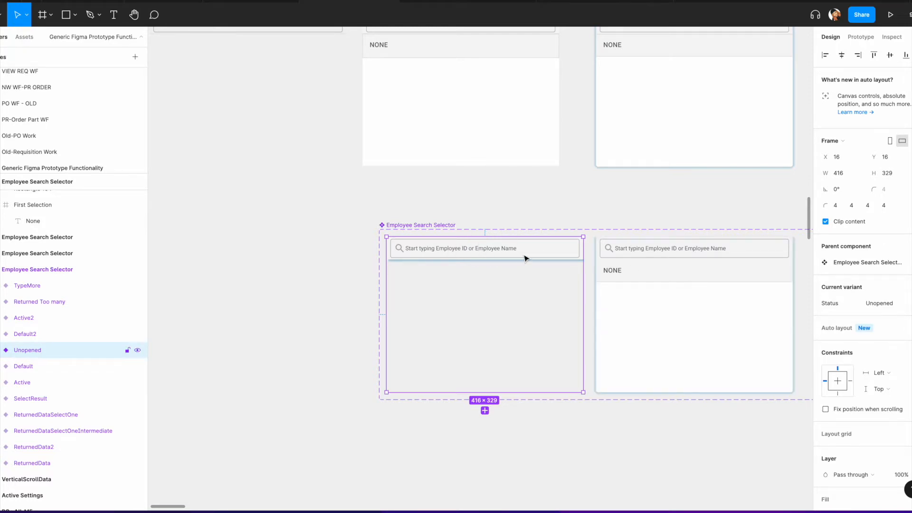
Step: Compare the two Demo frames with the selector instances that show search results
scroll(523, 238, down, 5)
scroll(497, 250, up, 1)
scroll(407, 216, up, 5)
click(261, 119)
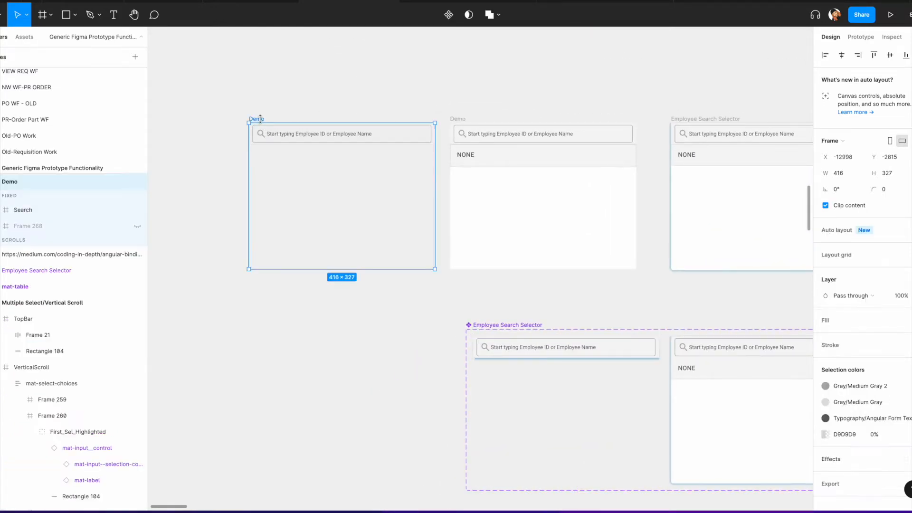
click(466, 119)
scroll(470, 120, right, 10)
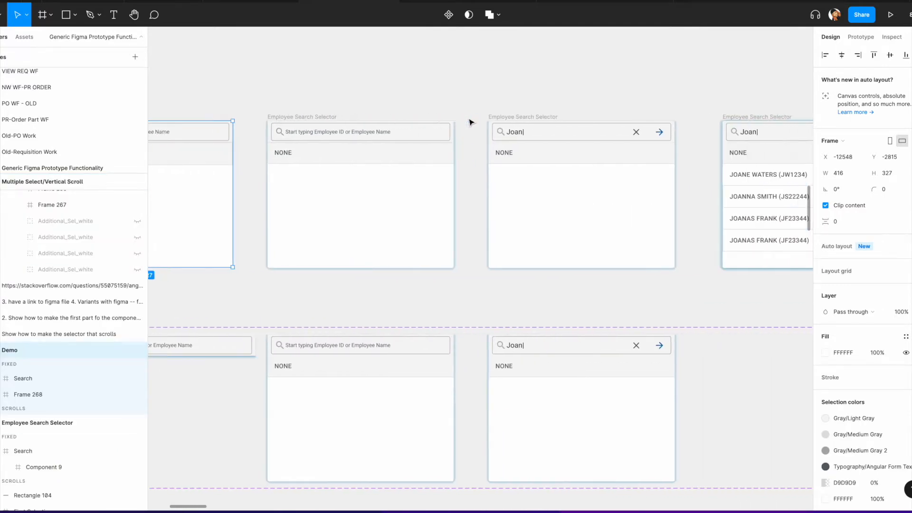
scroll(335, 142, left, 2)
scroll(617, 171, right, 4)
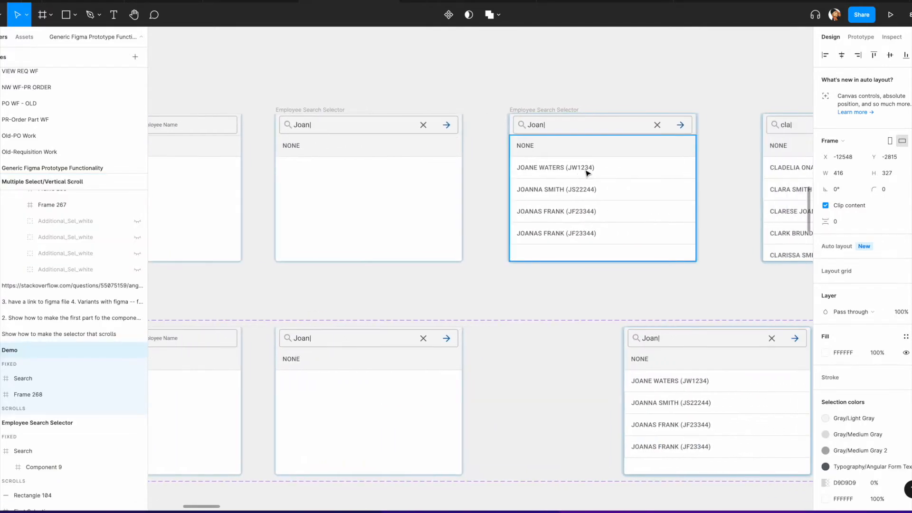
click(559, 151)
scroll(558, 151, right, 3)
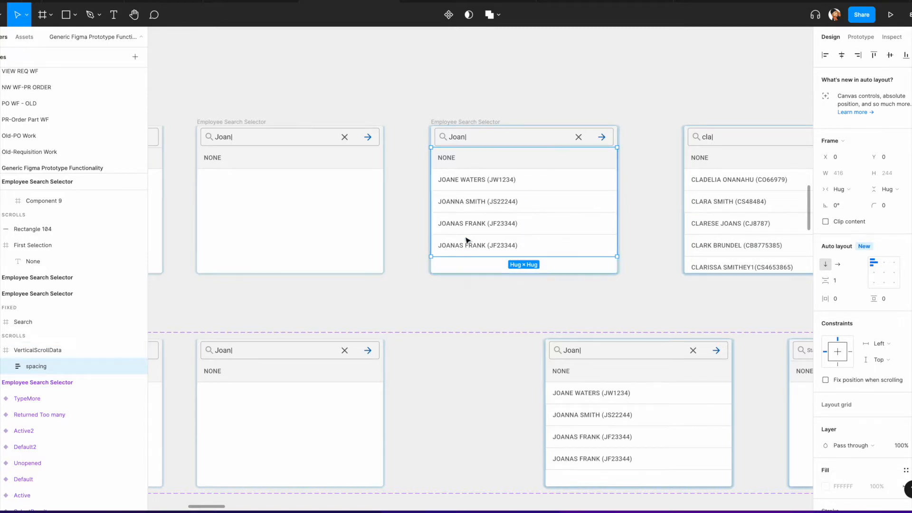
scroll(519, 227, right, 10)
scroll(518, 227, right, 1)
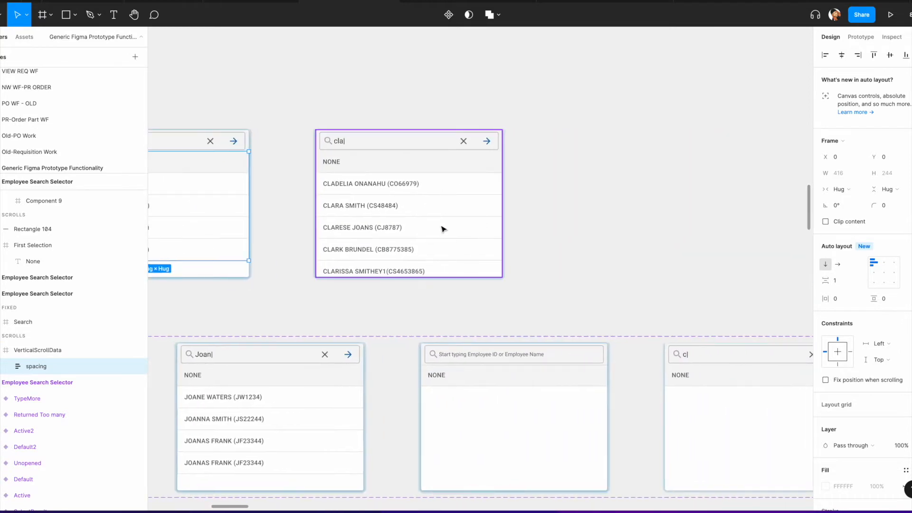
scroll(436, 230, left, 5)
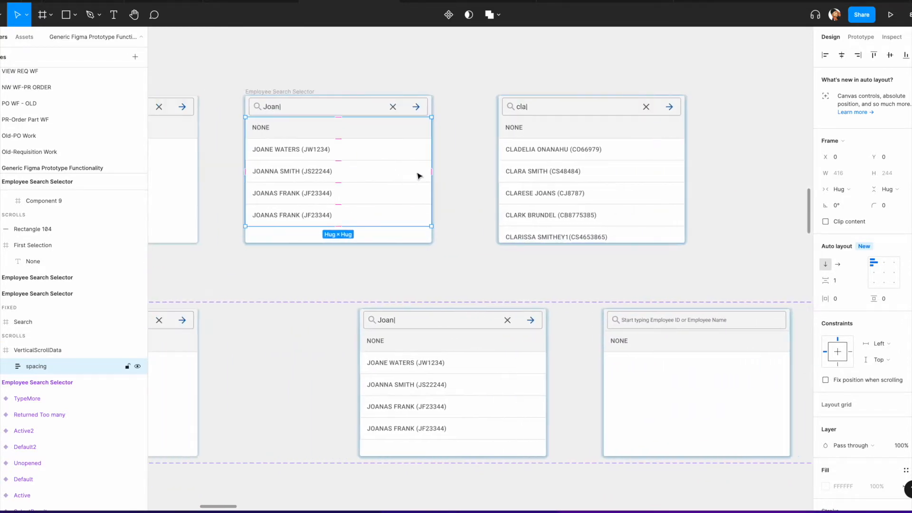
scroll(494, 178, right, 3)
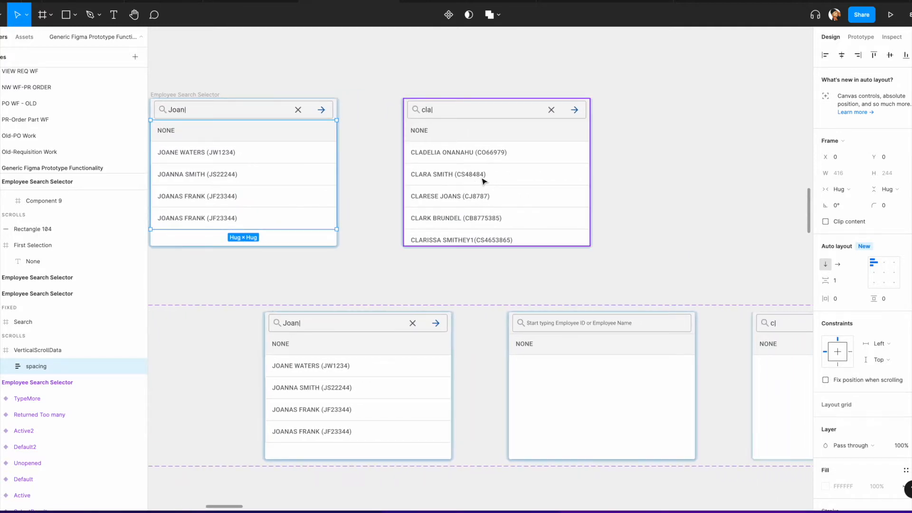
Step: Detach the selector instance showing the 'cla' search results from its component
click(484, 181)
right_click(484, 181)
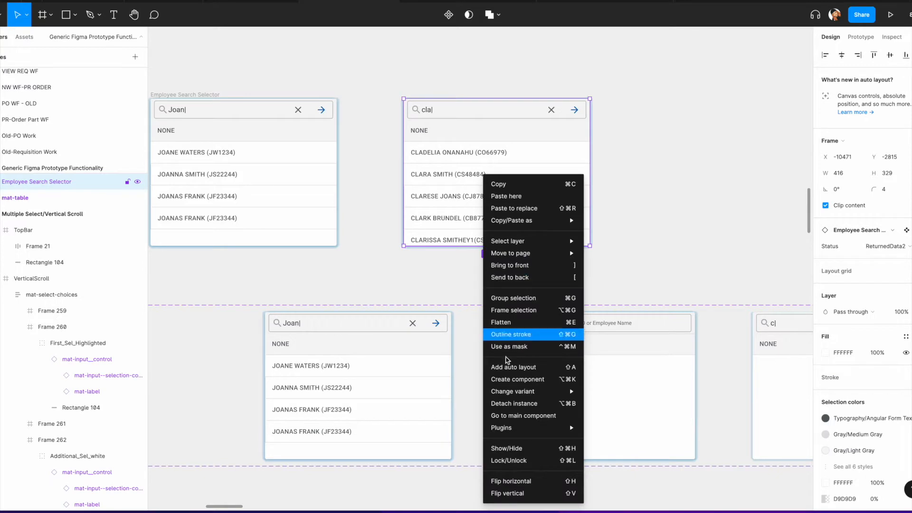
click(515, 403)
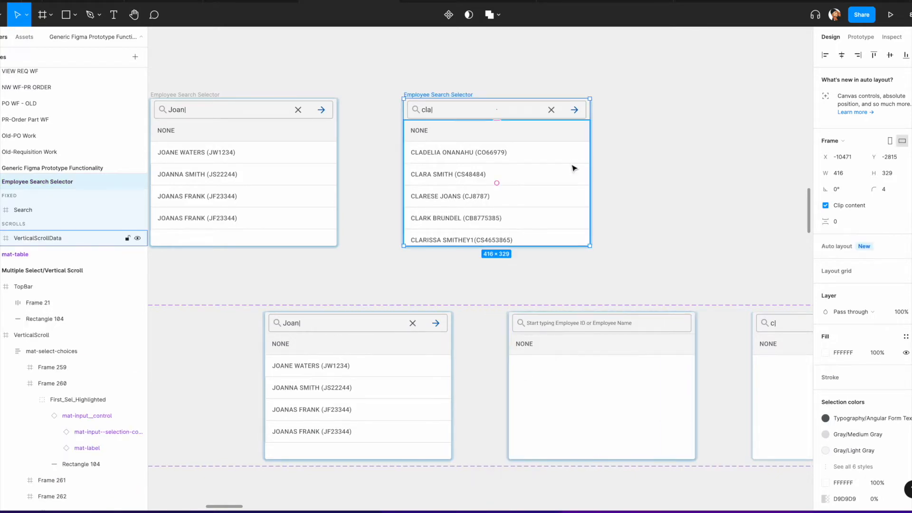
Step: Inspect the detached selector's Search, VerticalScrollData and spacing layers and their overflow scrolling settings
click(500, 113)
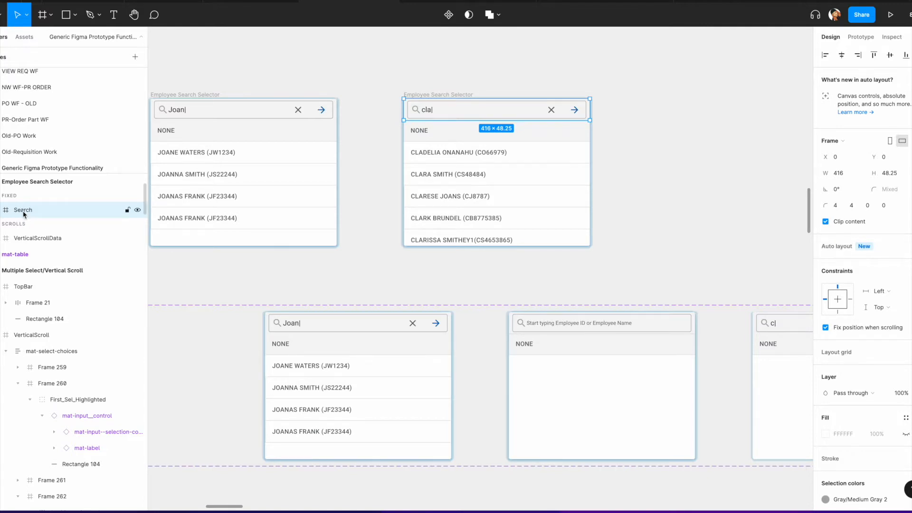
click(436, 95)
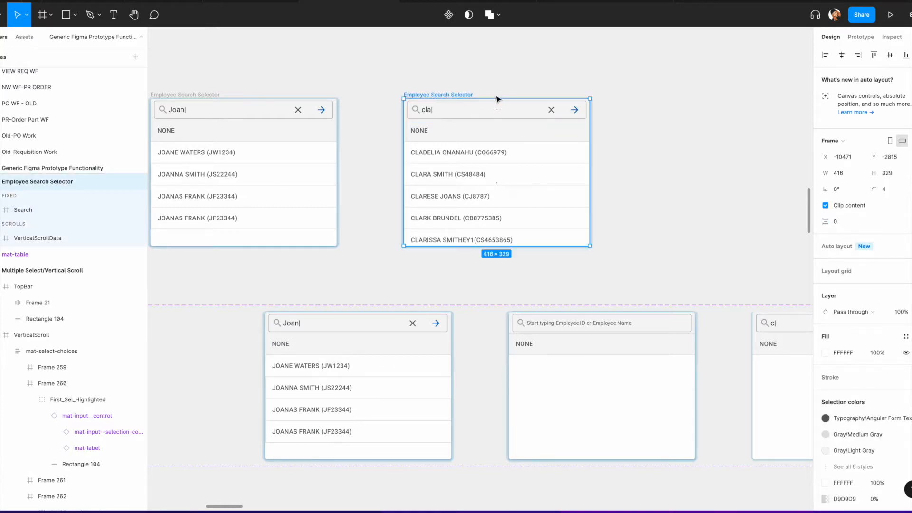
click(860, 36)
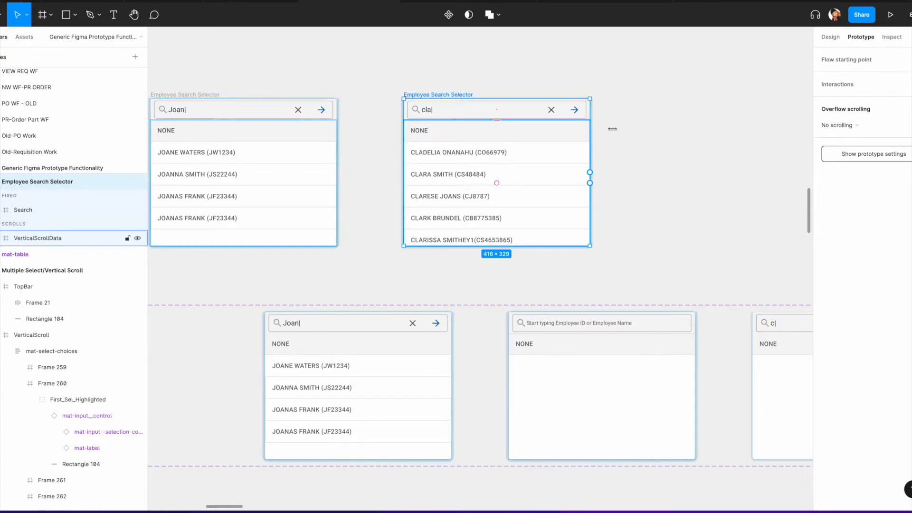
click(707, 133)
click(473, 172)
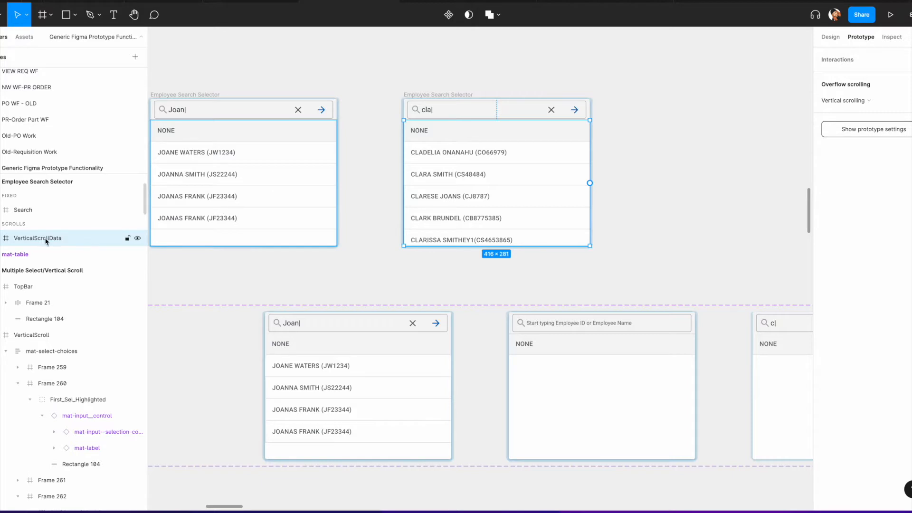
click(0, 238)
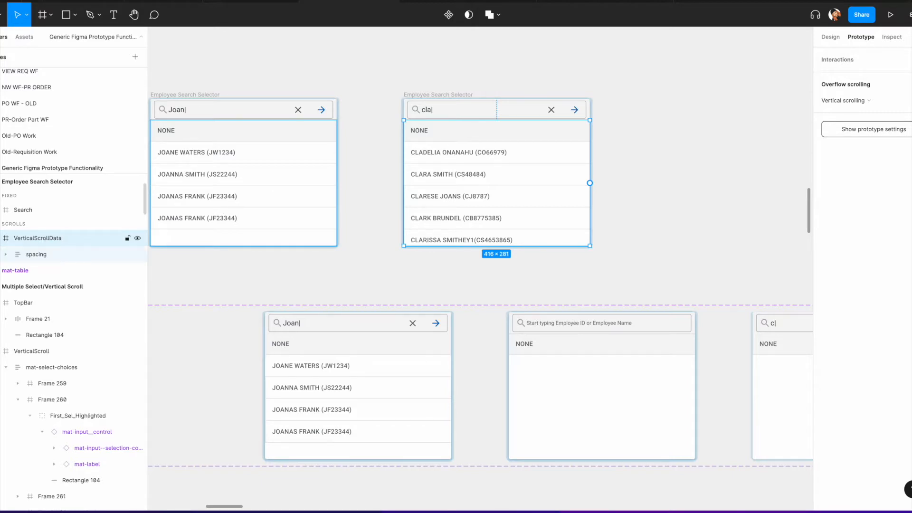
click(35, 255)
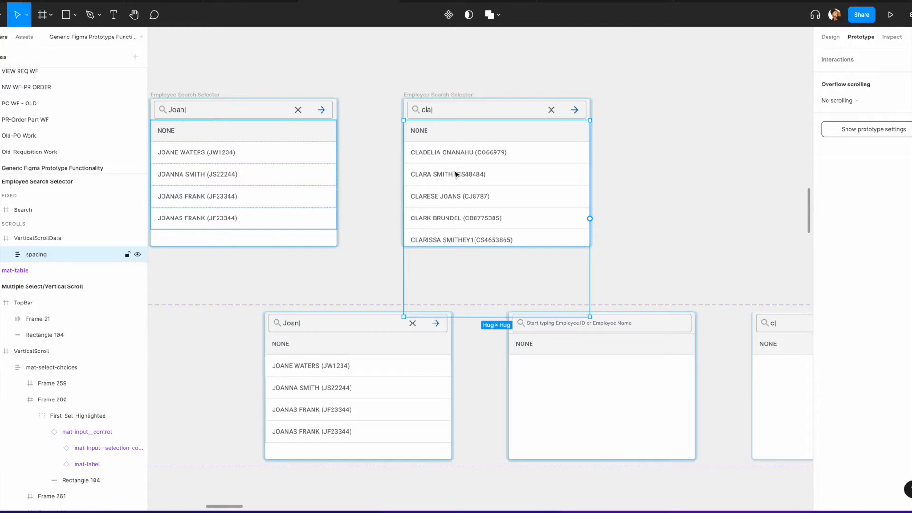
Step: Duplicate the detached selector and place the copy to its right
scroll(419, 85, right, 4)
scroll(417, 81, down, 1)
click(413, 74)
scroll(280, 64, up, 1)
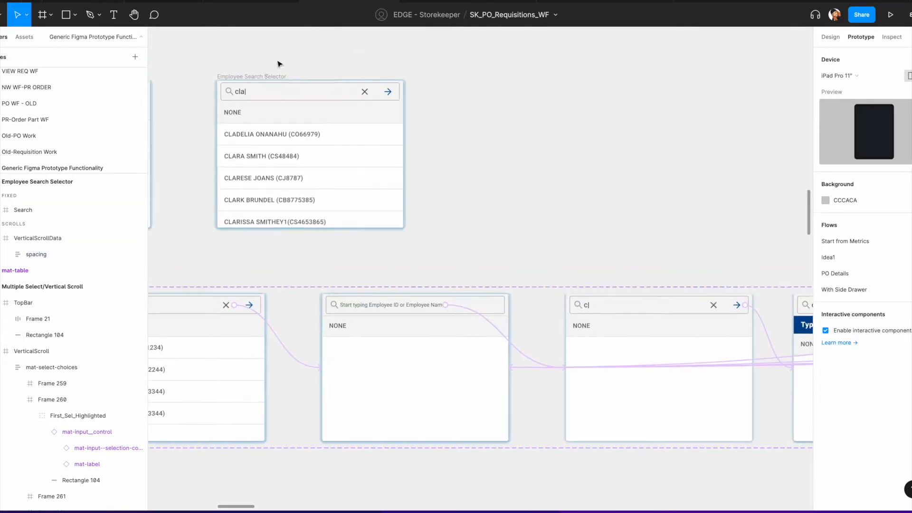
click(255, 83)
drag(255, 83, 490, 80)
click(830, 36)
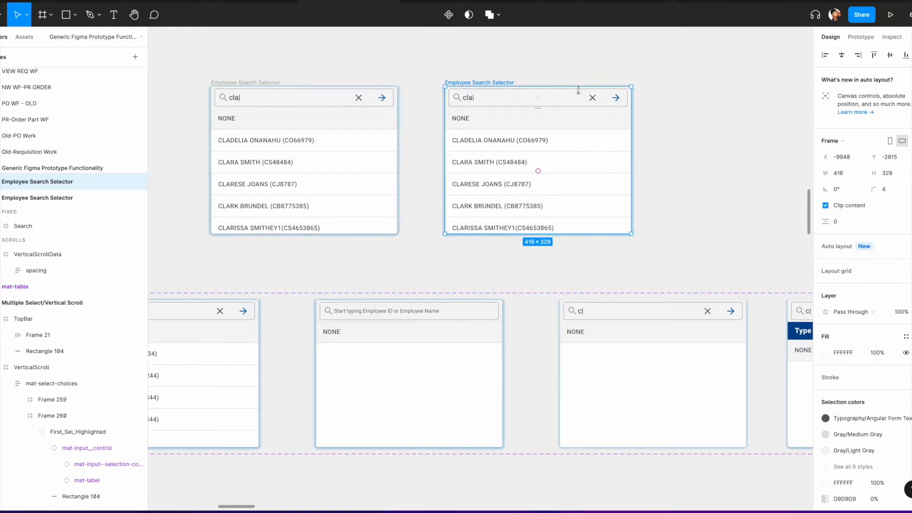
Step: In the copied selector, move the VerticalScrollData frame into the fixed section below Search
scroll(531, 69, down, 5)
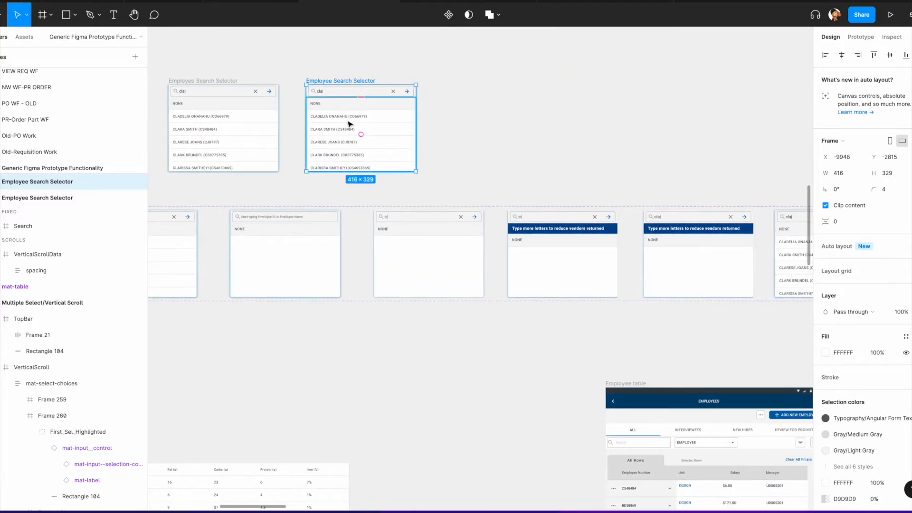
click(860, 37)
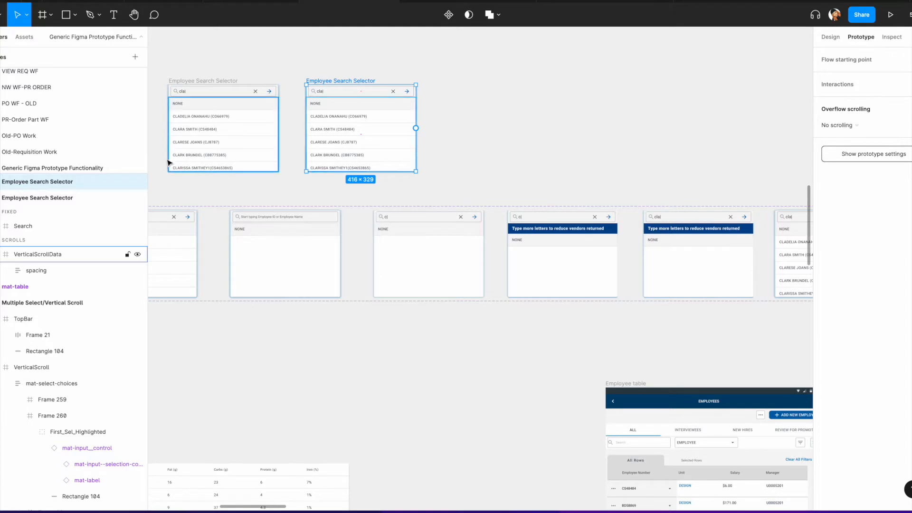
click(0, 198)
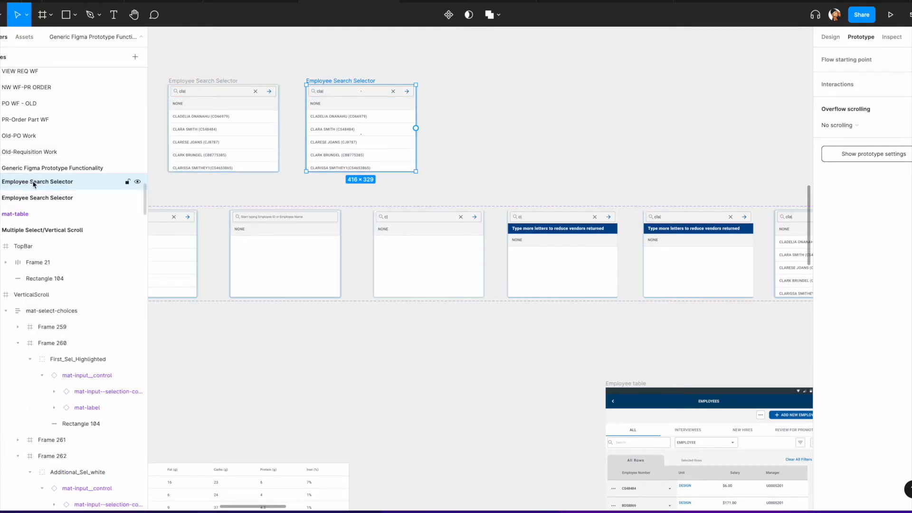
key(alt+l)
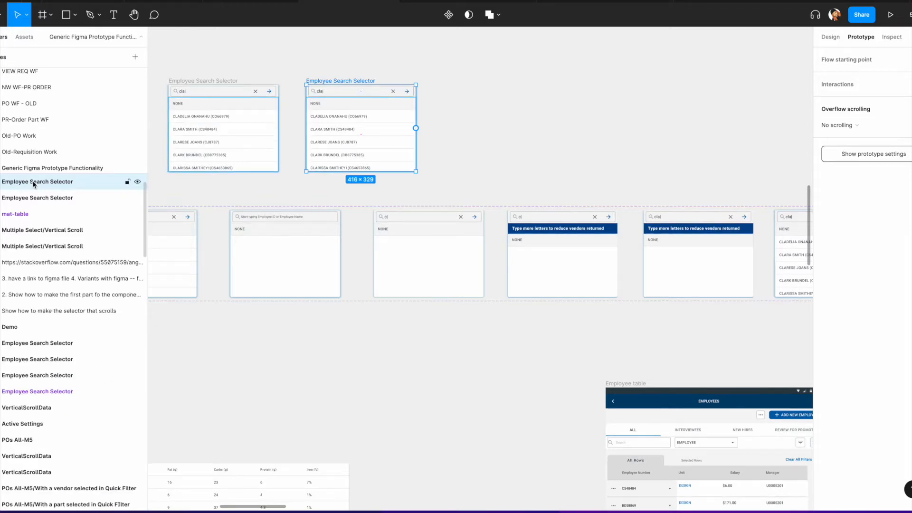
click(0, 181)
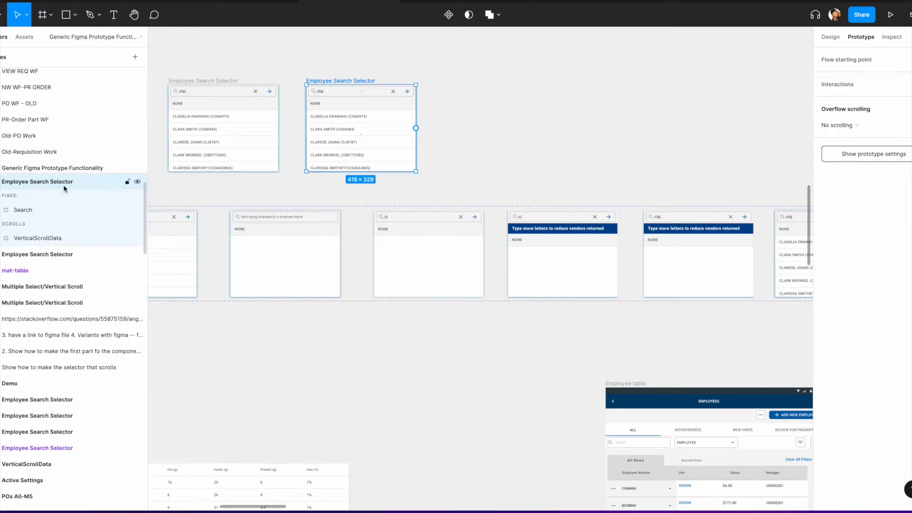
click(32, 238)
drag(31, 239, 29, 221)
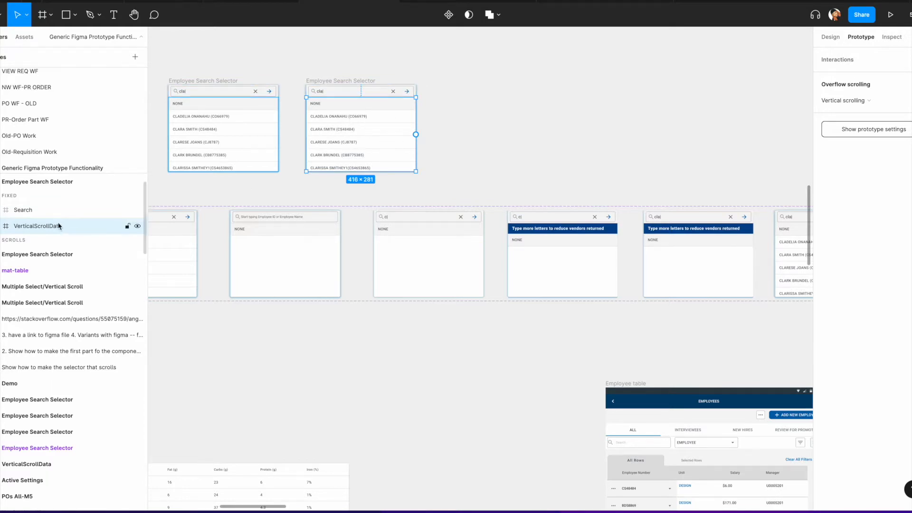
Step: Move the spacing rows frame out of VerticalScrollData to the top of the copied selector's fixed section
click(18, 181)
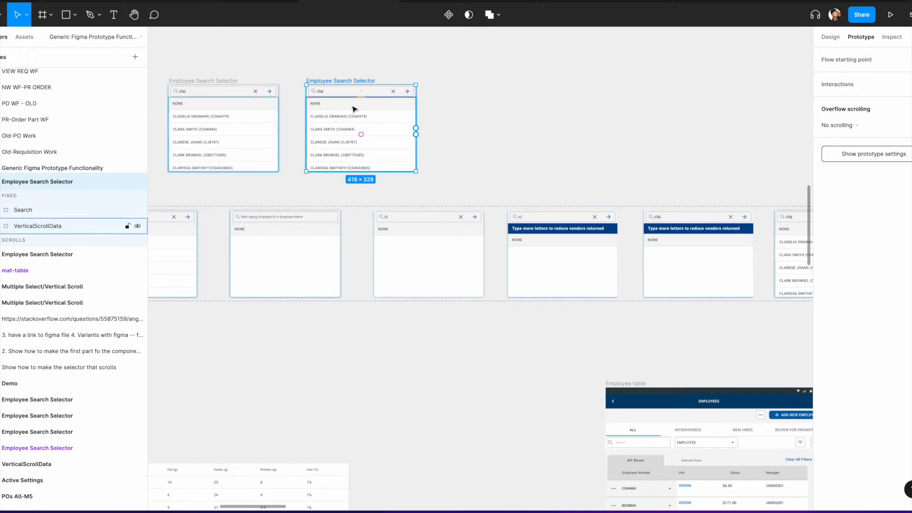
click(361, 132)
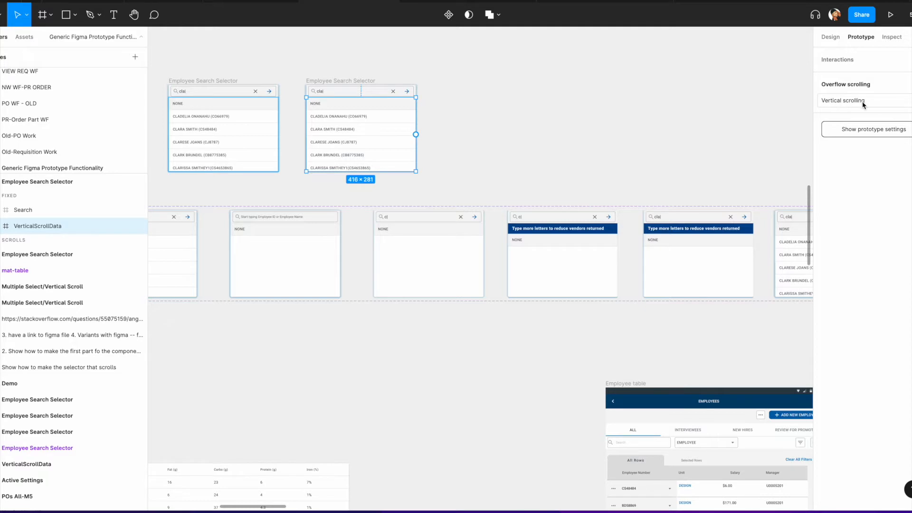
click(354, 85)
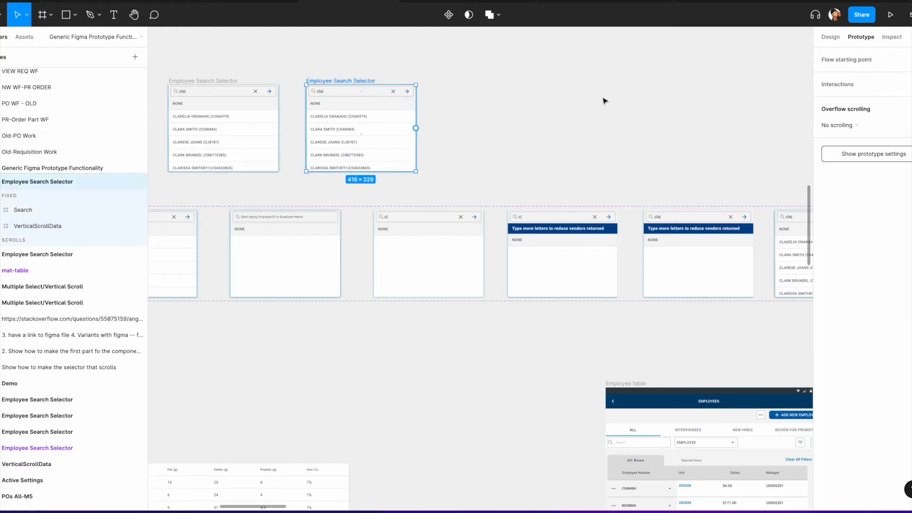
click(367, 130)
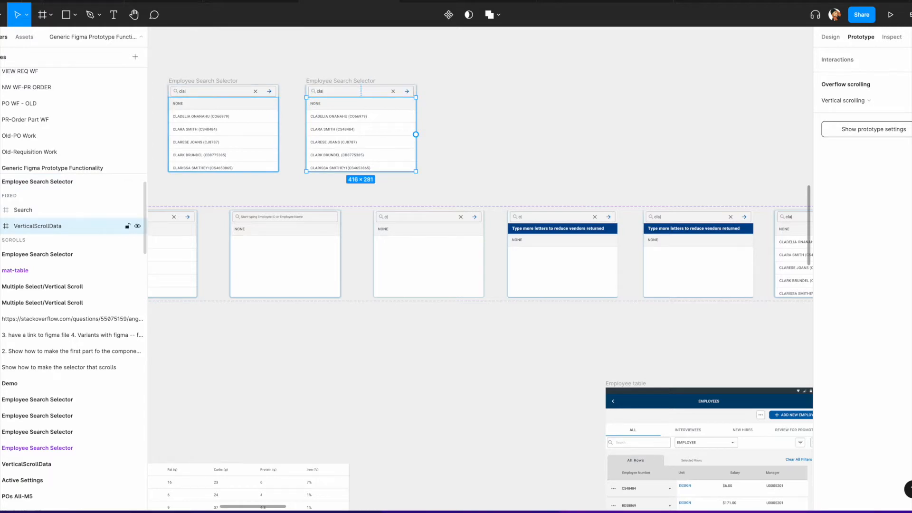
click(1, 226)
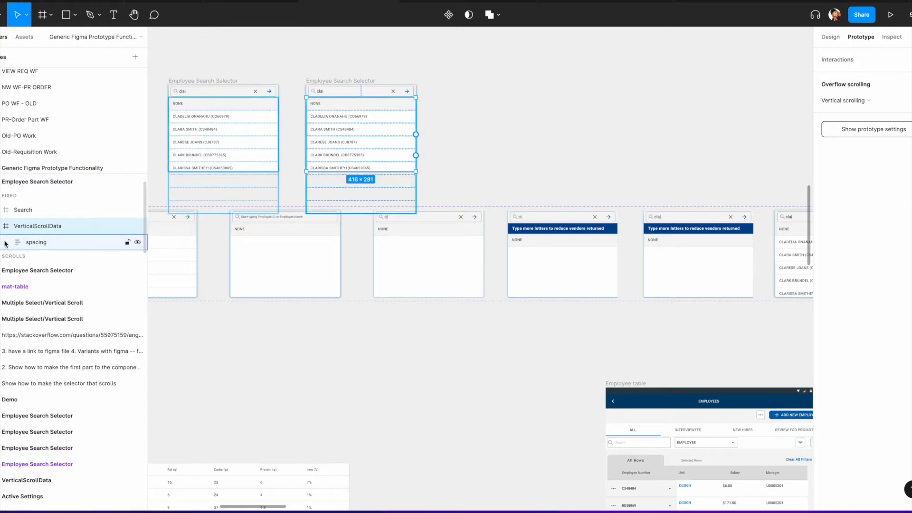
click(6, 243)
click(38, 243)
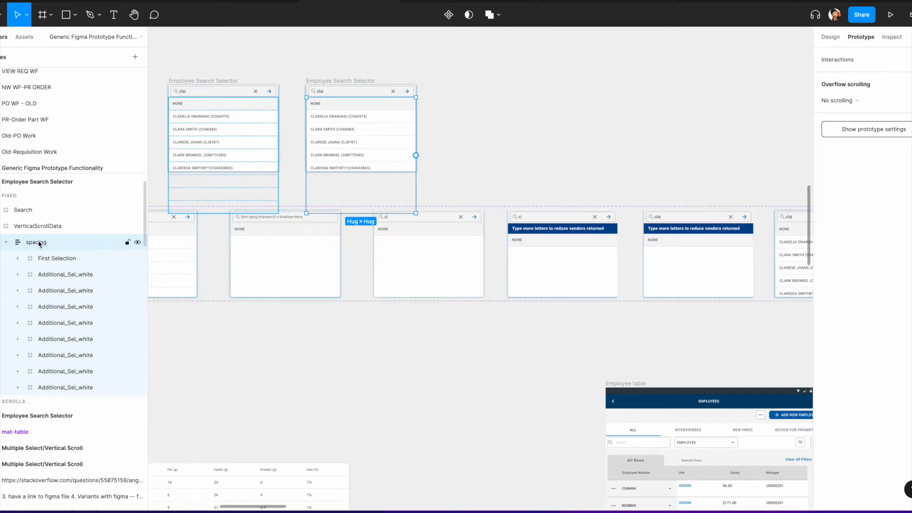
drag(40, 243, 49, 209)
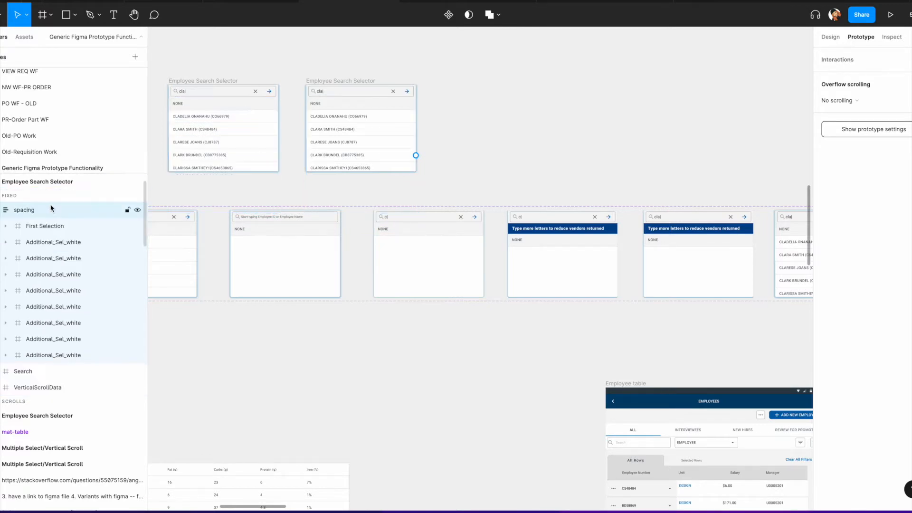
Step: Move the spacing rows frame out of the copied selector onto the canvas above it
drag(361, 135, 564, 95)
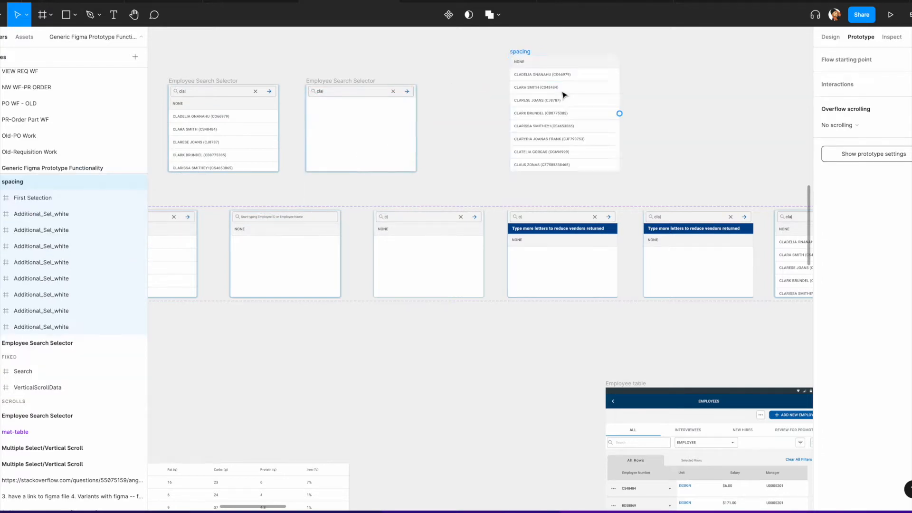
click(830, 37)
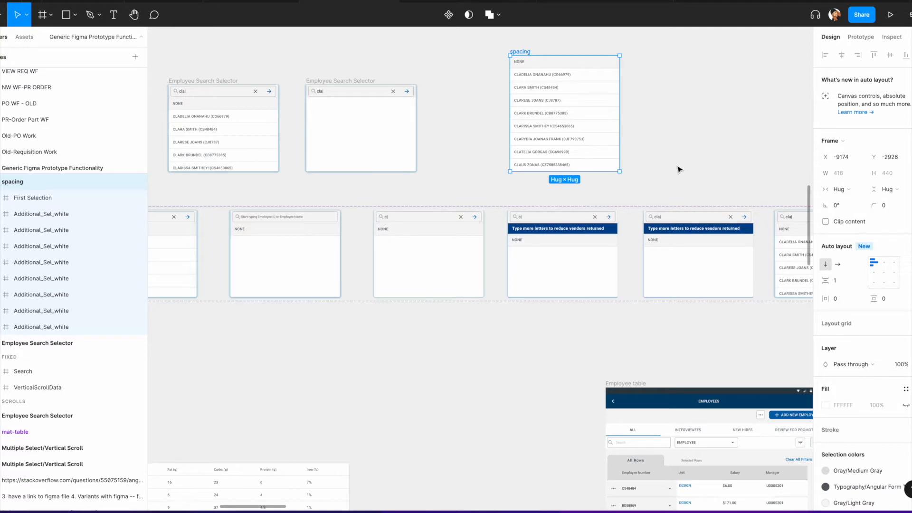
scroll(580, 108, right, 5)
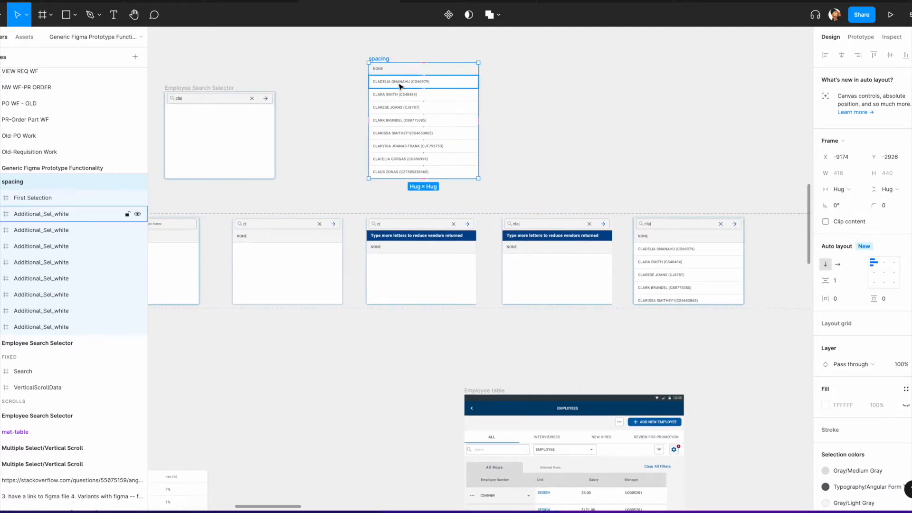
Step: Delete five selection rows from the spacing frame, leaving four rows
click(390, 124)
key(Delete)
click(391, 122)
key(Delete)
click(394, 125)
key(Delete)
click(394, 123)
key(Delete)
click(398, 123)
key(Delete)
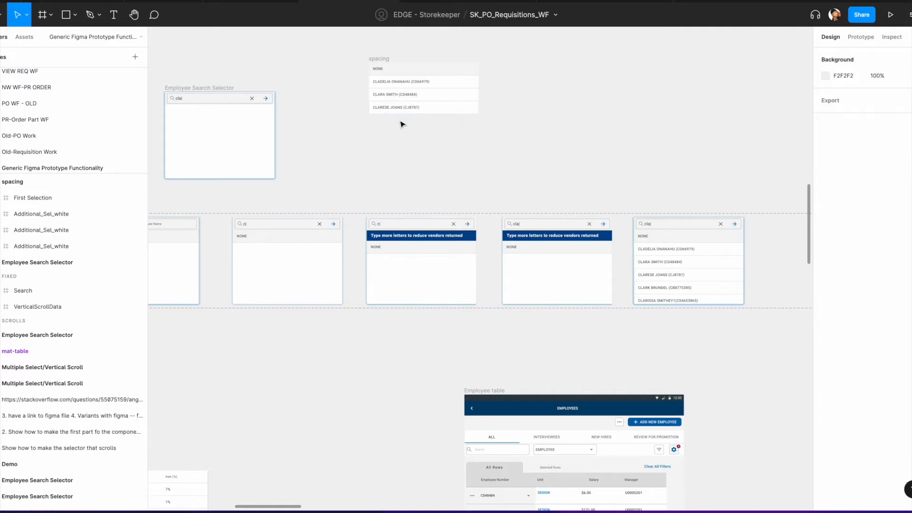
Step: Remove auto layout from the spacing frame, duplicate its last row and place the copy directly below
click(389, 62)
key(shift+alt+a)
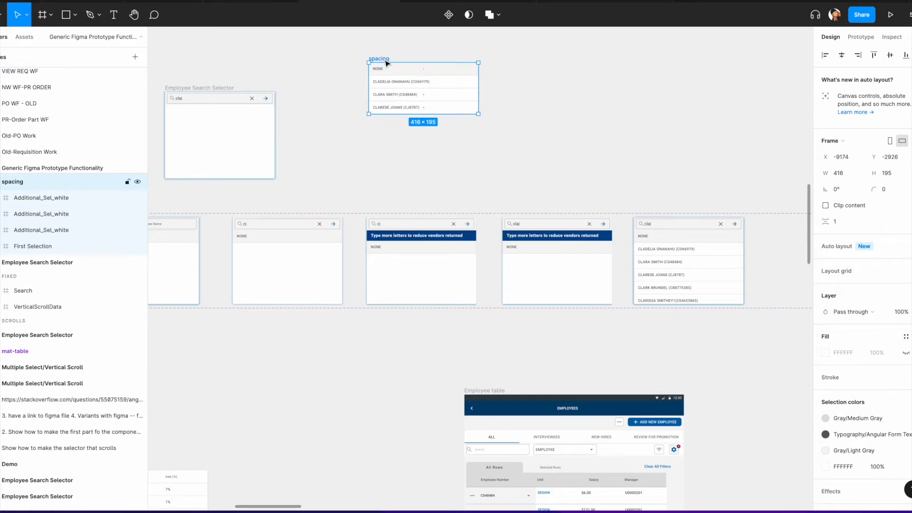
click(426, 107)
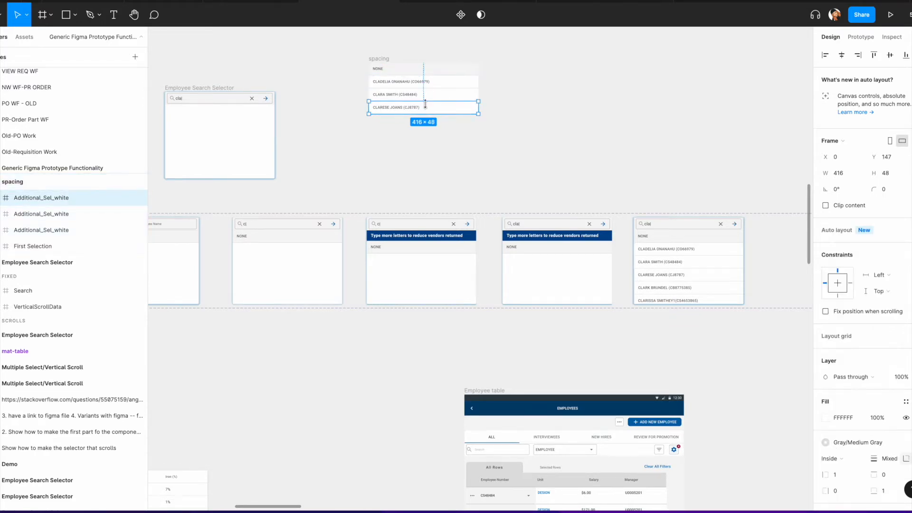
key(ctrl+d)
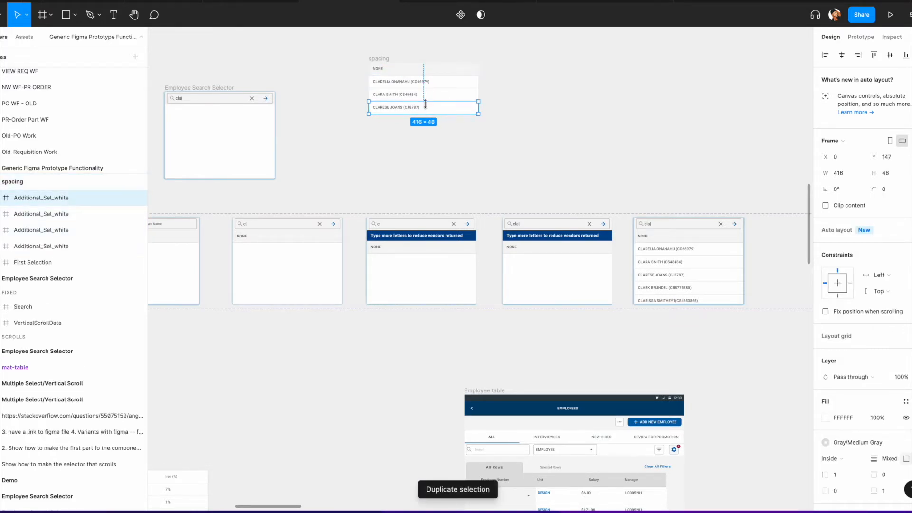
drag(425, 104, 428, 108)
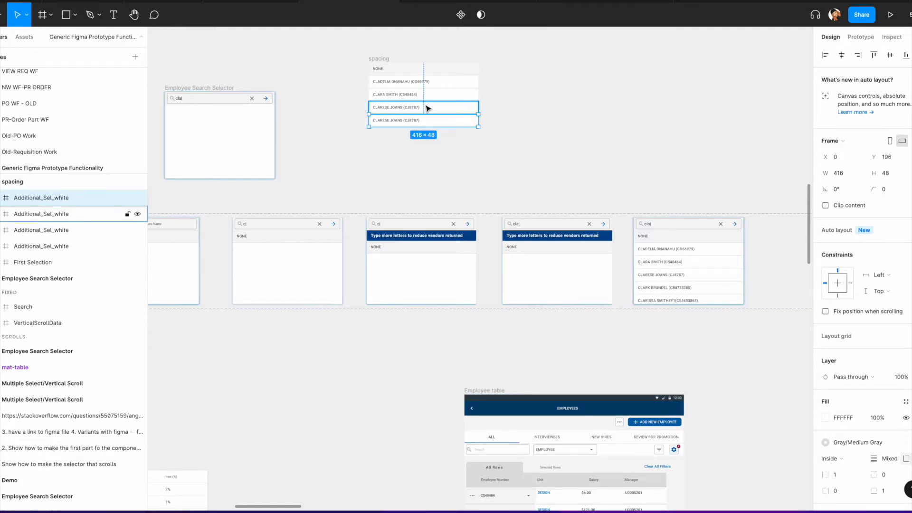
Step: Duplicate the row five more times to stack additional rows down the spacing frame
scroll(454, 116, up, 5)
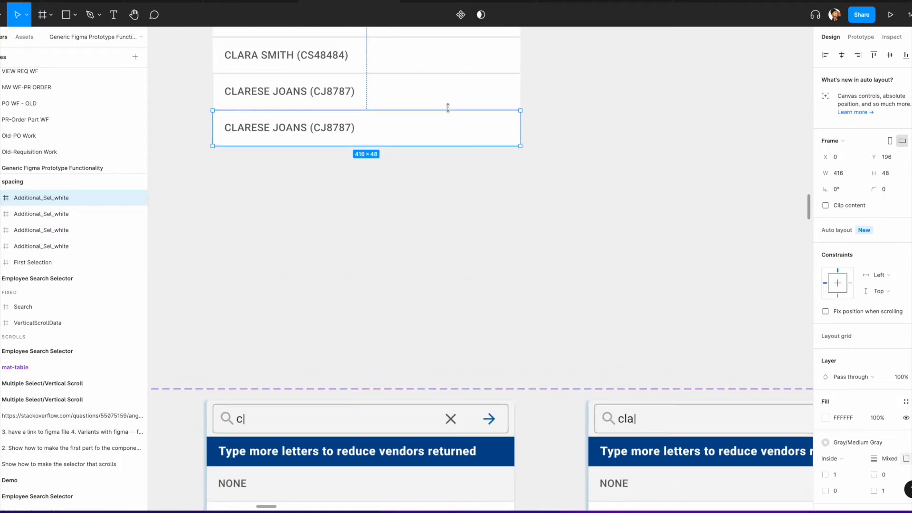
key(alt)
scroll(522, 109, down, 5)
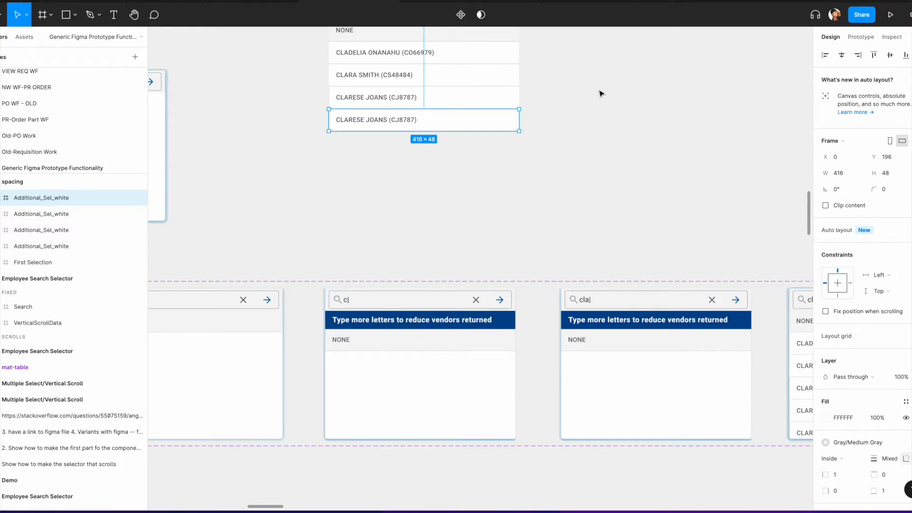
key(ctrl+d)
key(ctrl+d)
key(ctrl+d)
key(ctrl+d)
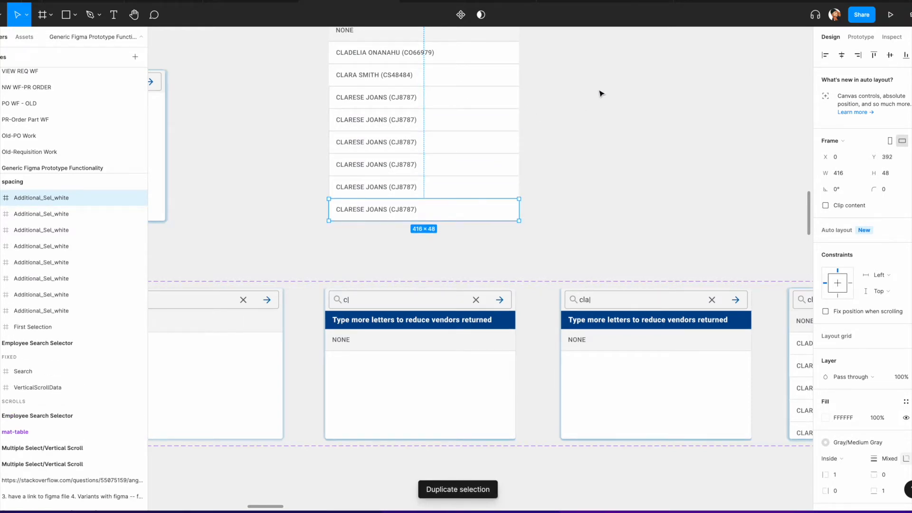
key(ctrl+d)
key(ctrl+d)
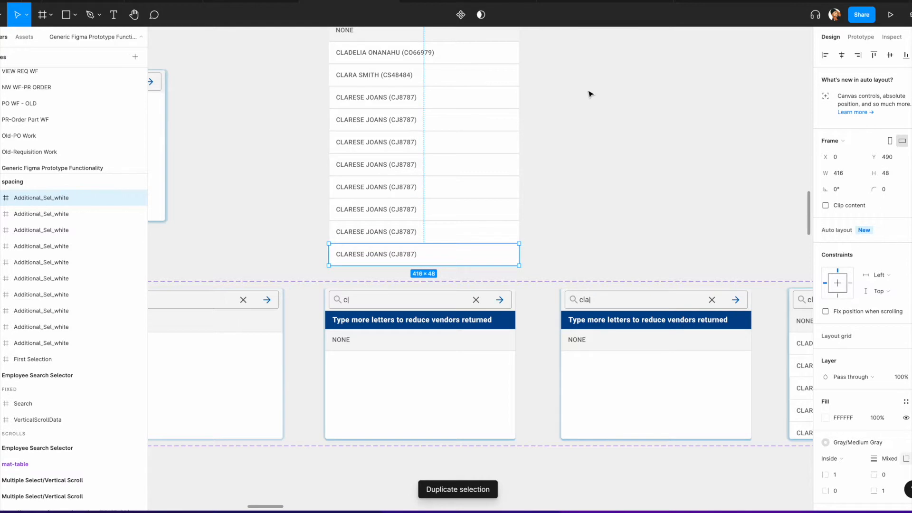
Step: Reposition the spacing frame and extend its height to about 538 so all rows fit
scroll(582, 94, down, 5)
click(581, 93)
drag(411, 61, 521, 51)
scroll(521, 52, right, 3)
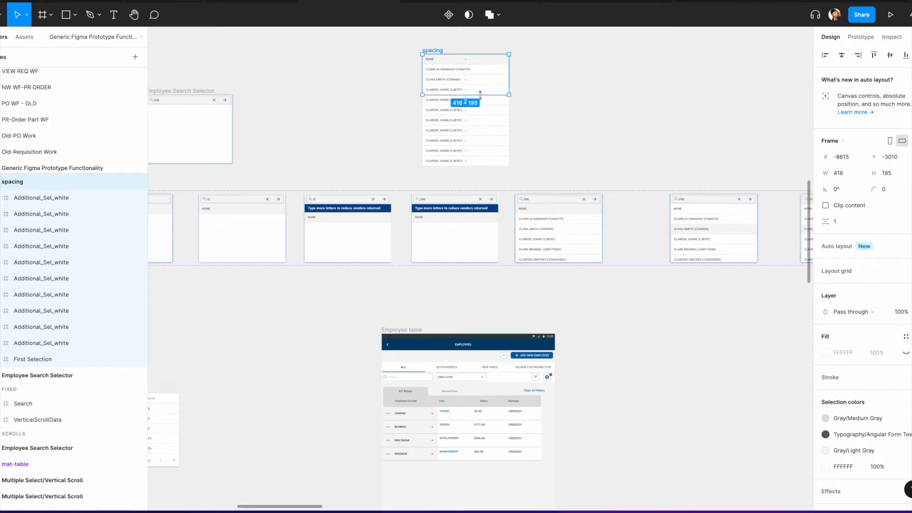
drag(480, 94, 468, 166)
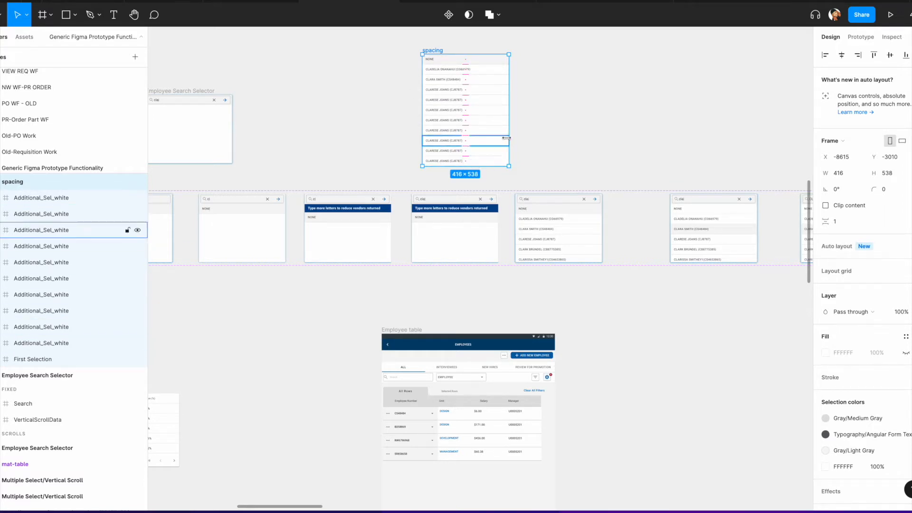
mouse_move(509, 123)
mouse_down()
mouse_move(481, 122)
mouse_move(507, 124)
mouse_up()
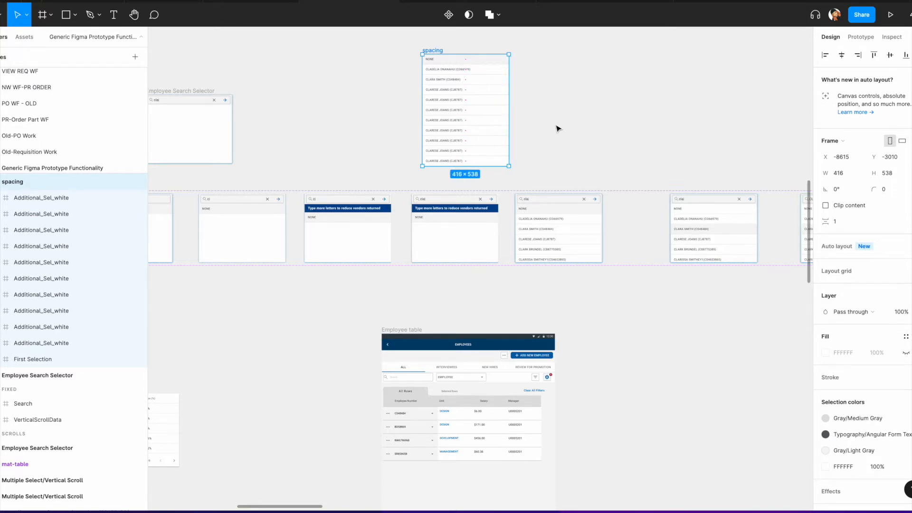
Step: Reapply auto layout to the spacing frame with a vertical direction
scroll(558, 128, up, 3)
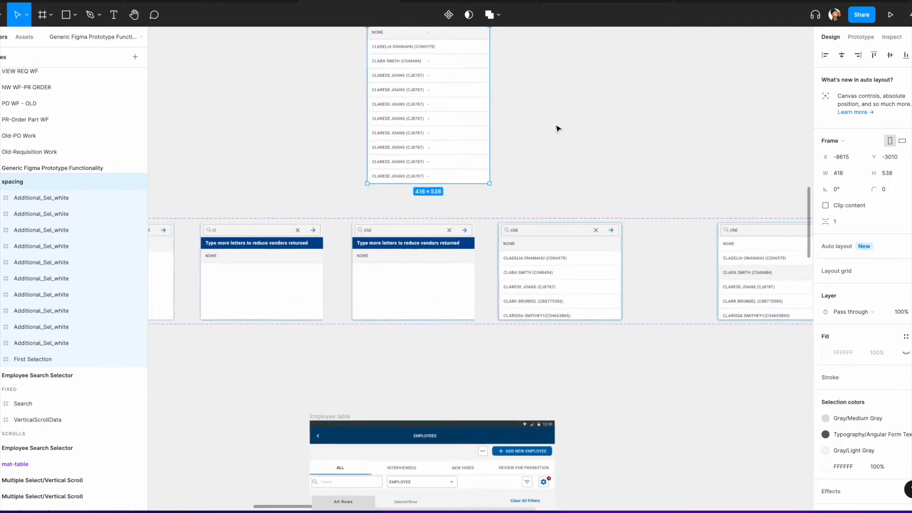
scroll(499, 129, up, 2)
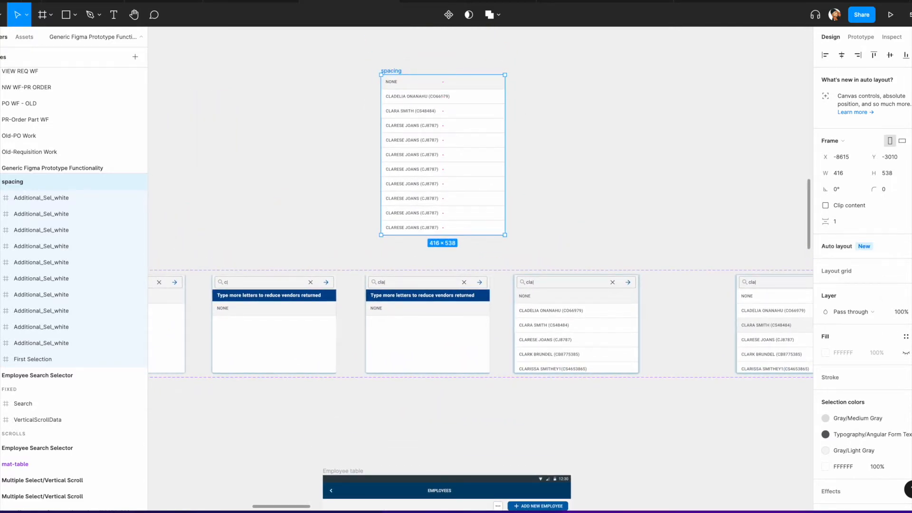
key(shift+a)
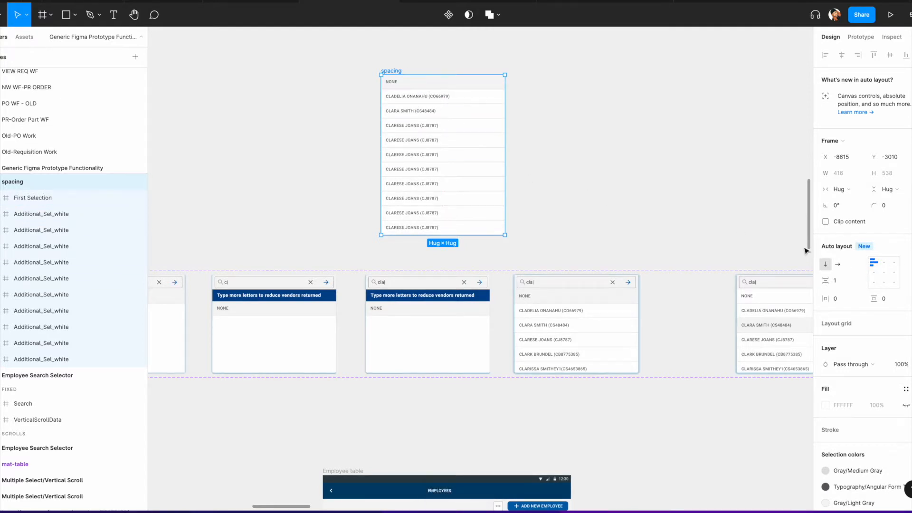
click(826, 265)
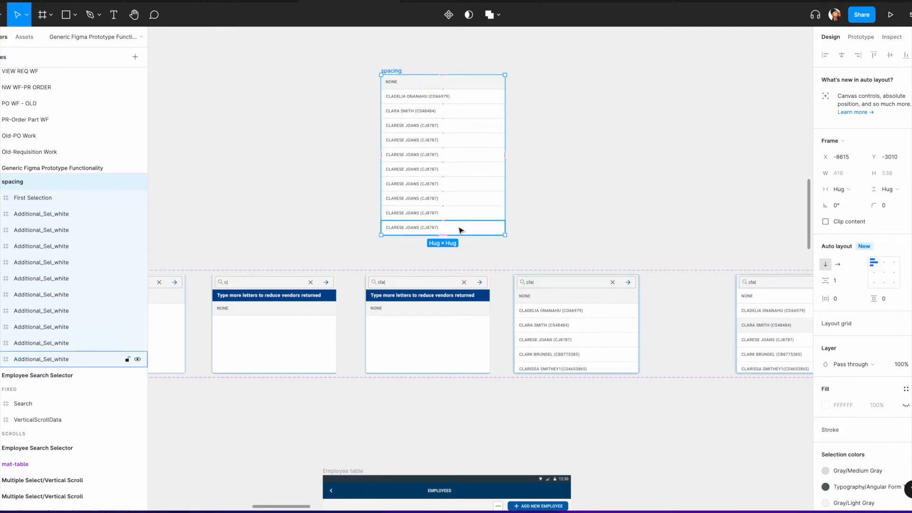
Step: Reposition the spacing frame and duplicate its last row and its fourth row
drag(393, 73, 415, 43)
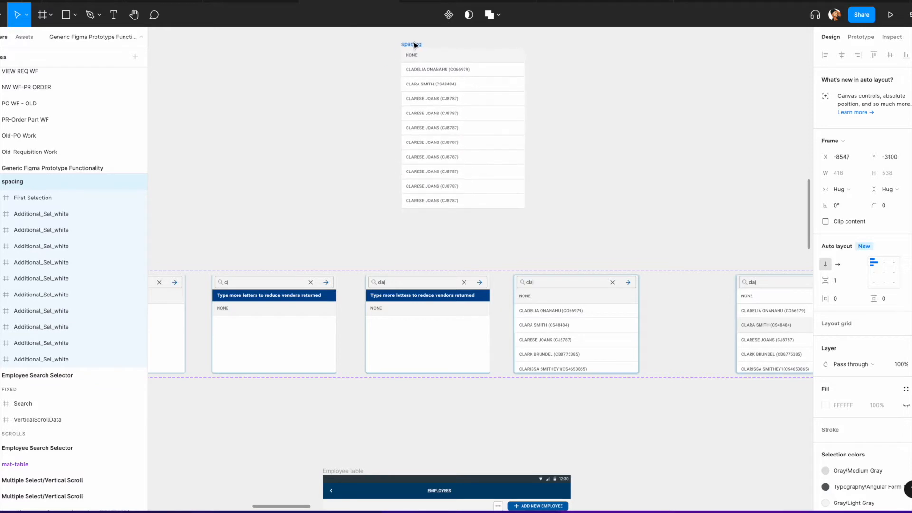
click(482, 200)
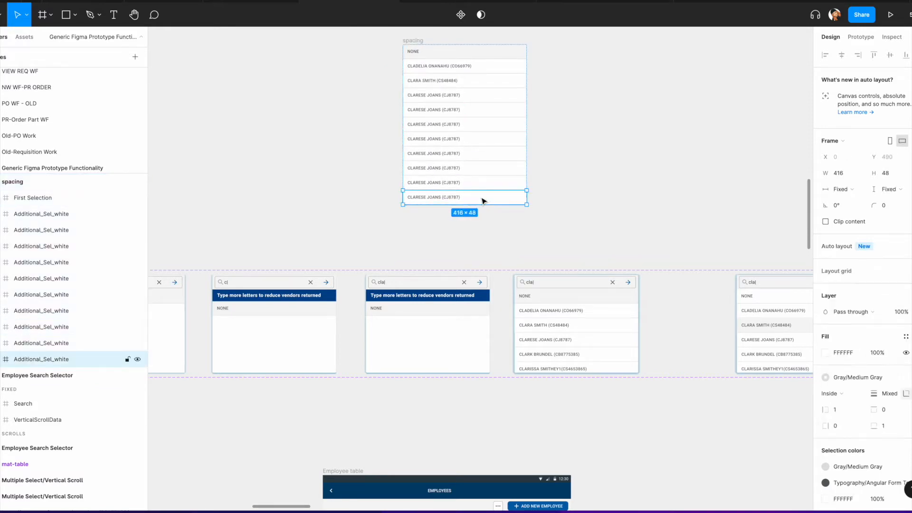
key(ctrl+d)
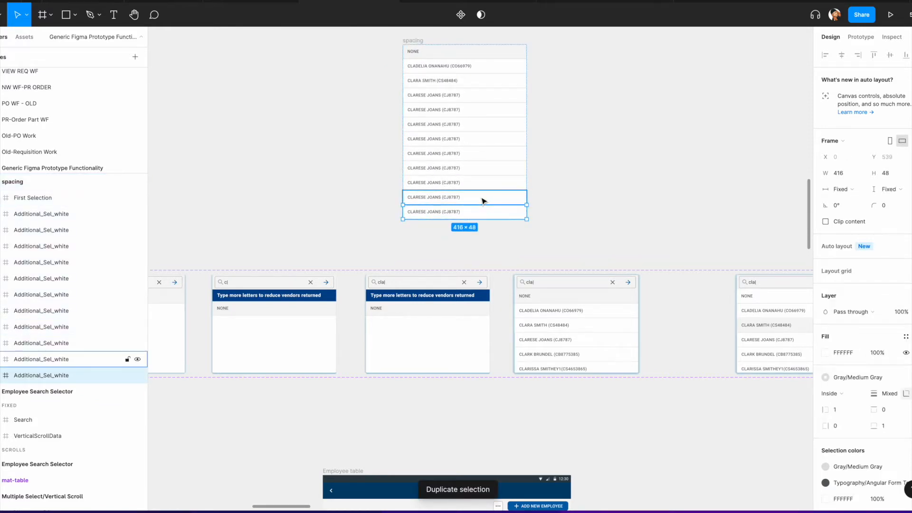
click(464, 97)
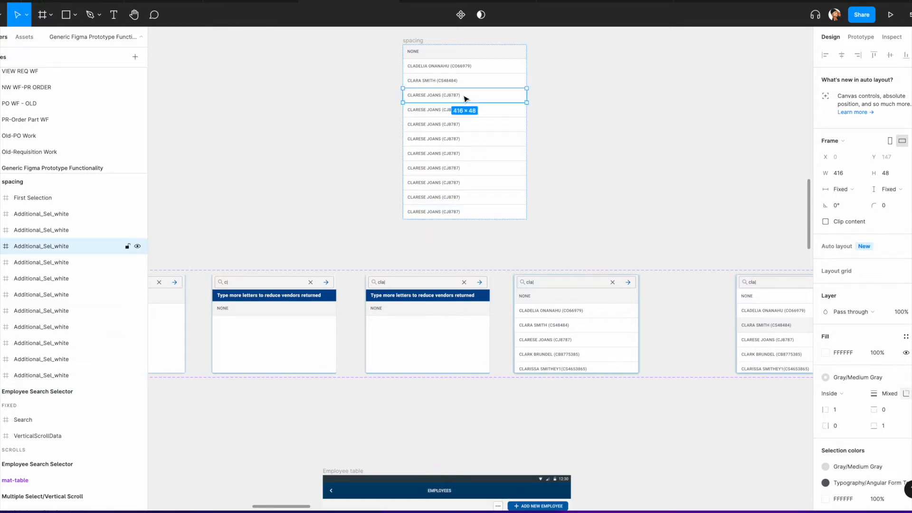
key(ctrl+d)
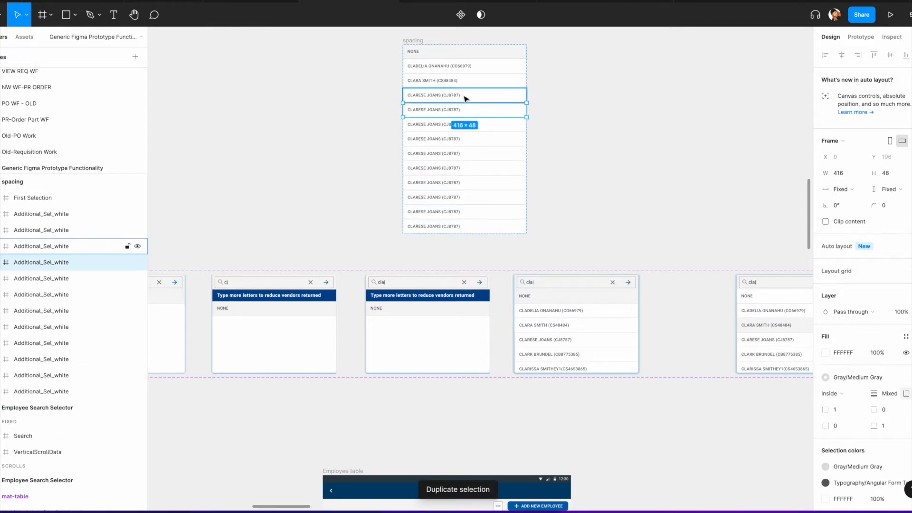
Step: Change the fifth row's name text to Frank Jones, keeping its code, and reselect the spacing frame
double_click(431, 113)
double_click(431, 113)
click(438, 110)
drag(441, 109, 406, 111)
text(Frank Jones)
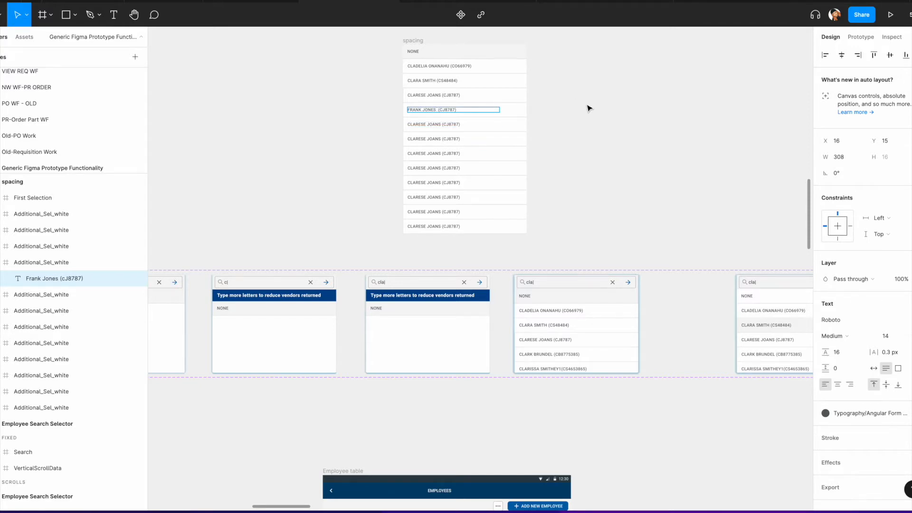
key(Escape)
click(412, 41)
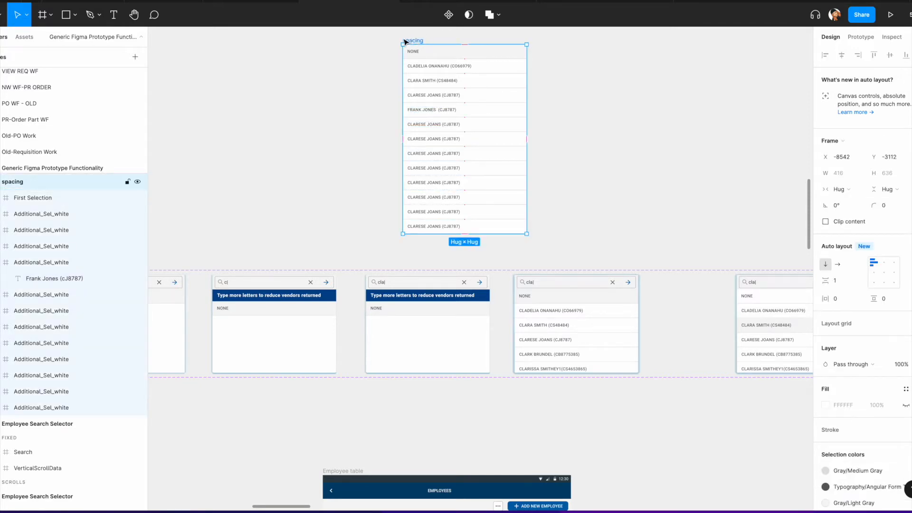
Step: Move the VerticalScrollData frame into the copied selector's scrolling section and check its vertical overflow scrolling
scroll(409, 134, down, 5)
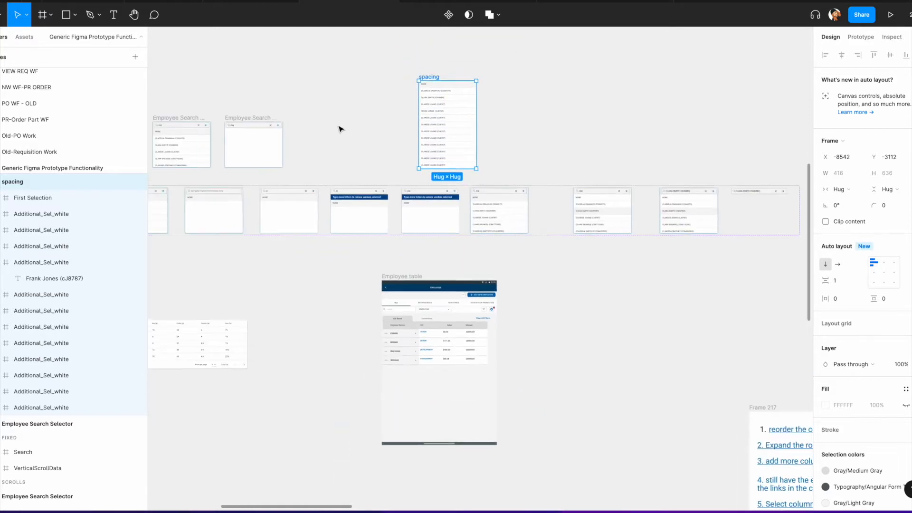
click(313, 163)
drag(312, 163, 411, 91)
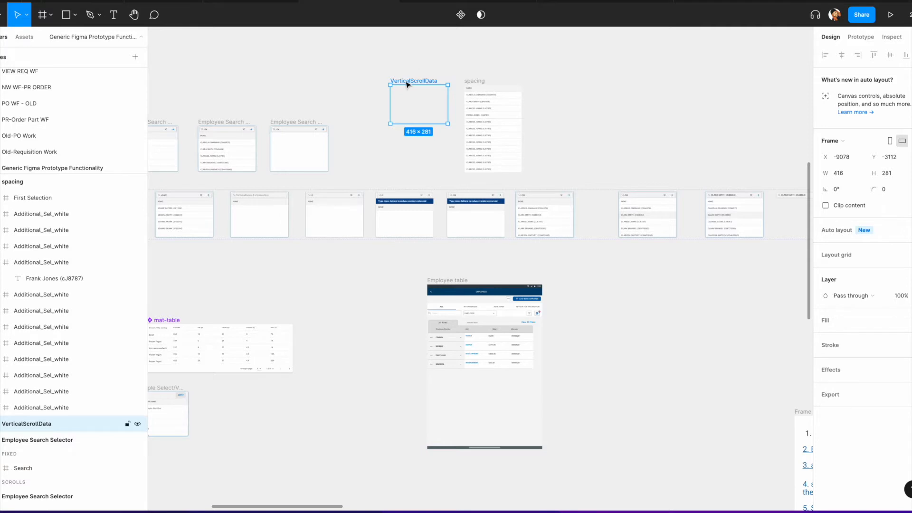
drag(407, 84, 283, 133)
scroll(292, 127, up, 2)
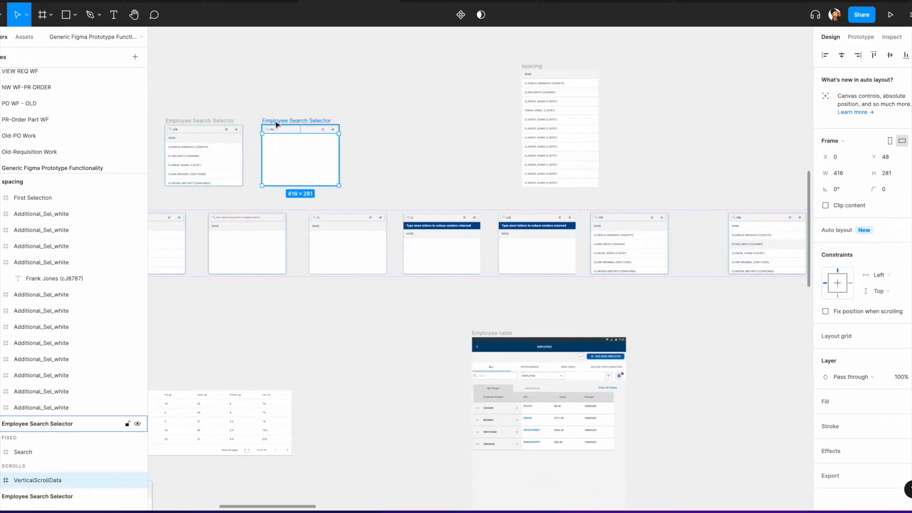
scroll(43, 397, down, 3)
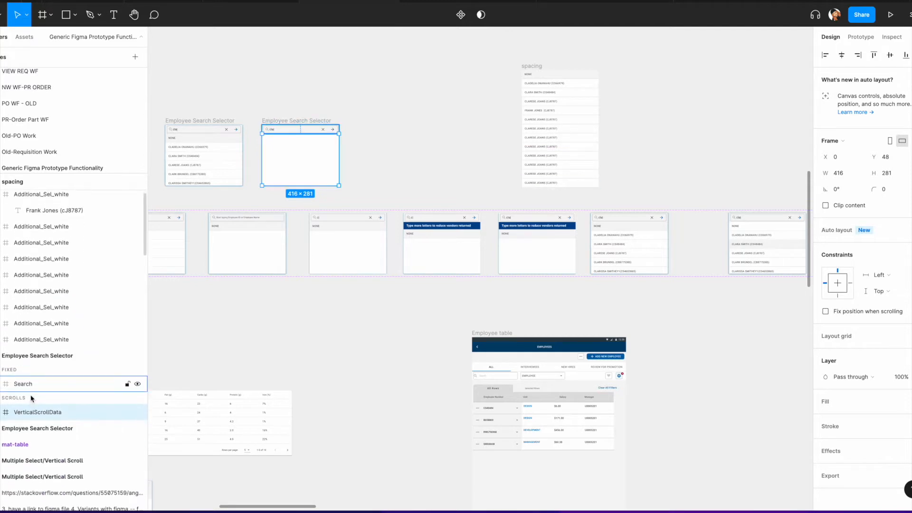
click(6, 264)
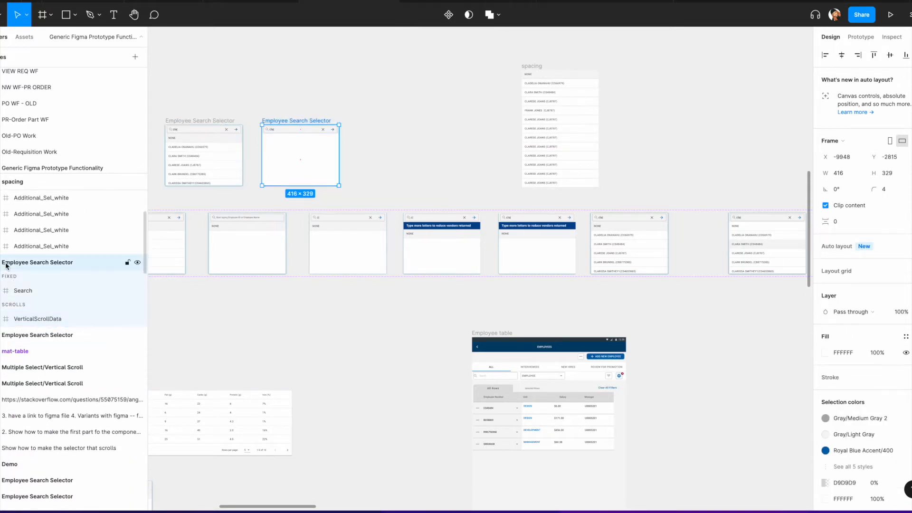
click(19, 291)
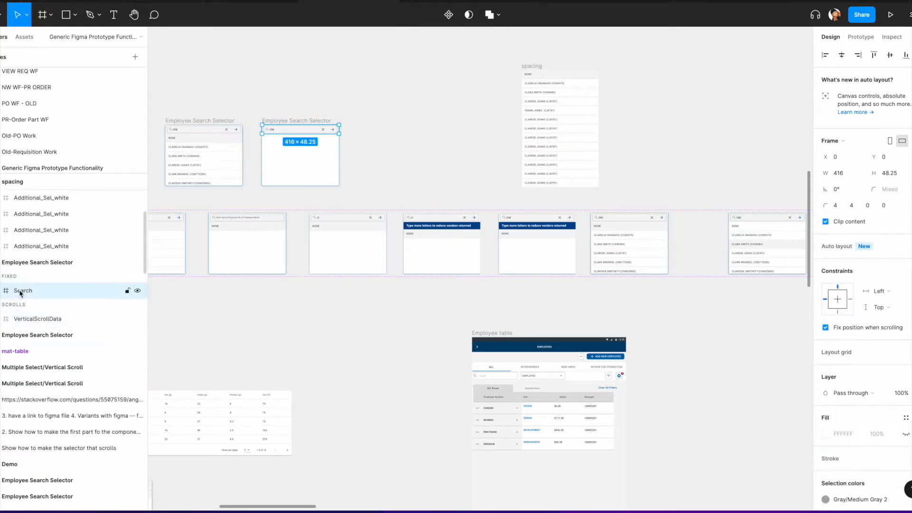
click(26, 320)
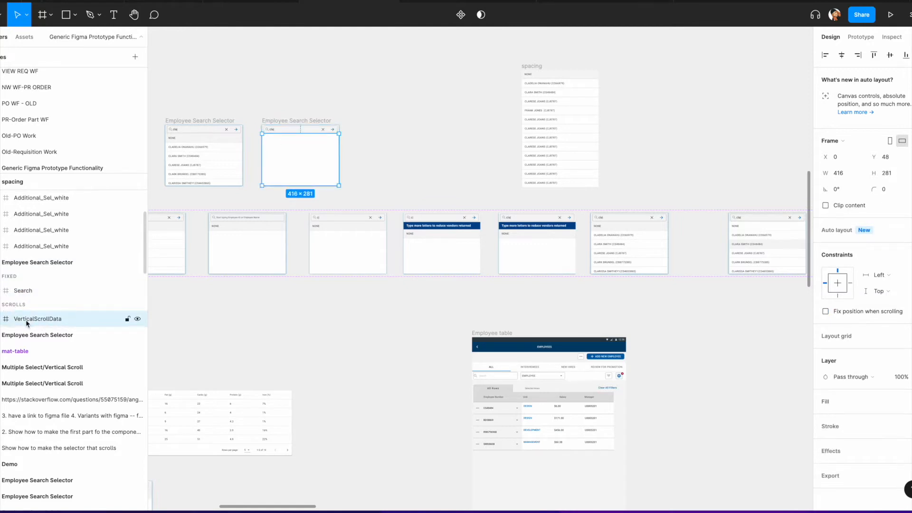
click(860, 37)
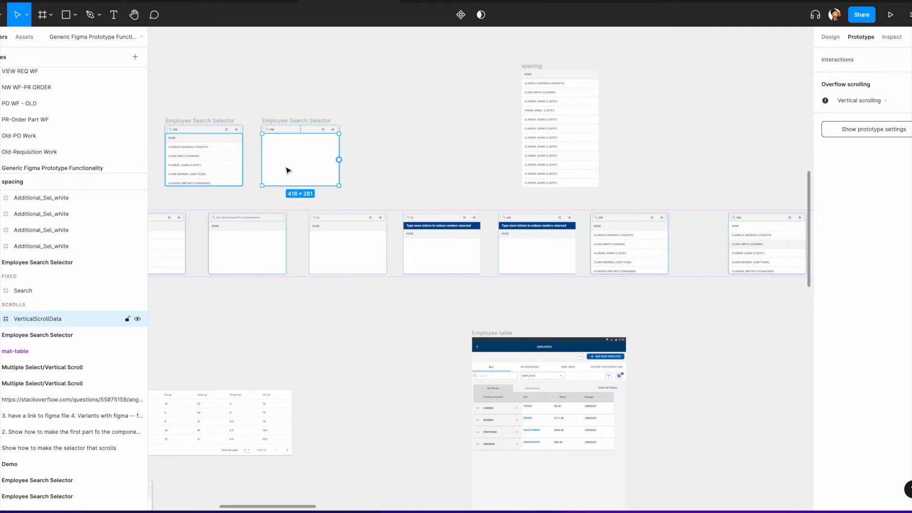
Step: Move the copied selector up beside the spacing rows frame
drag(294, 120, 412, 63)
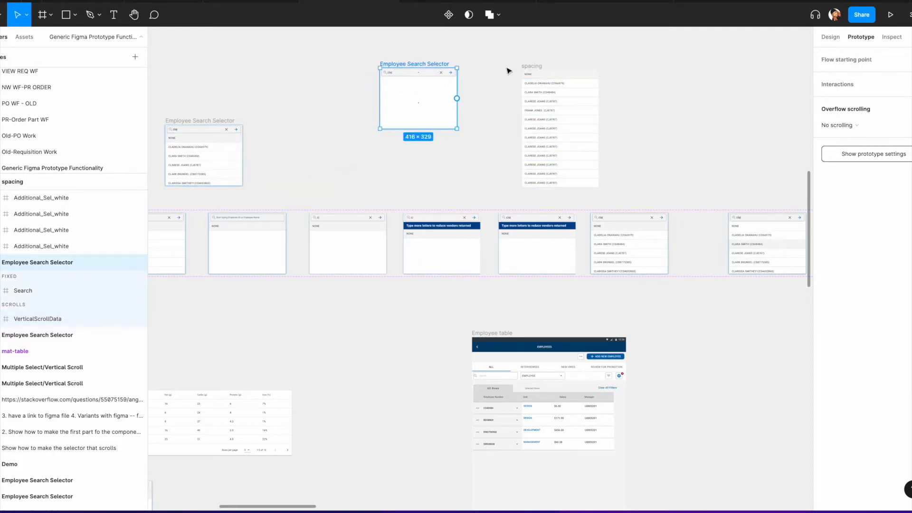
Step: Paste the copied spacing rows frame into the copied selector's VerticalScrollData frame
click(534, 67)
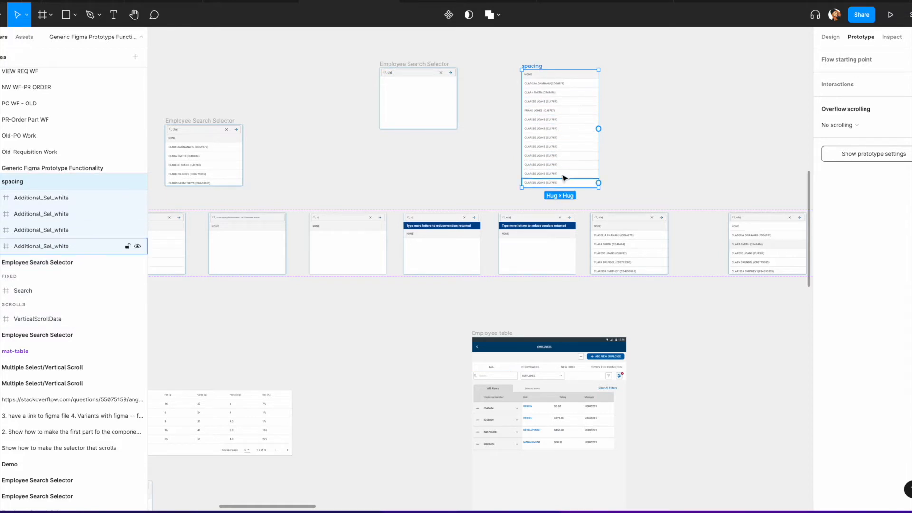
click(831, 37)
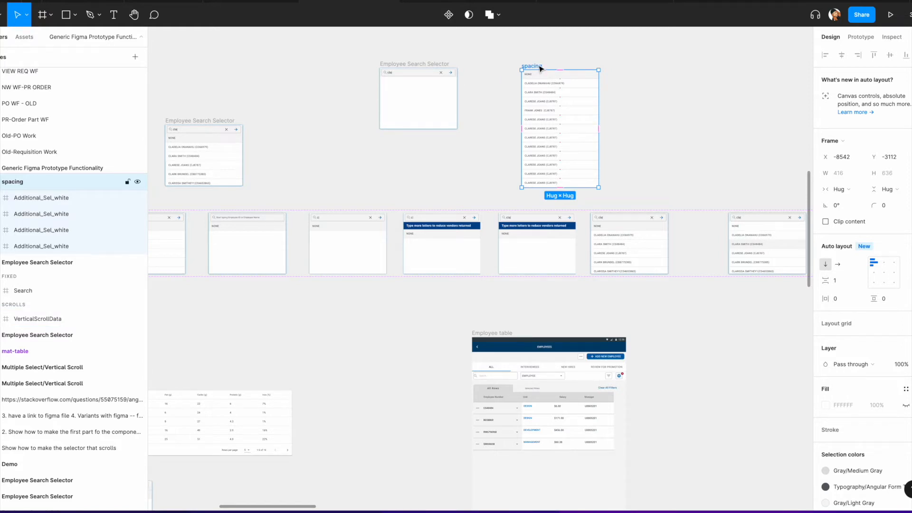
click(429, 108)
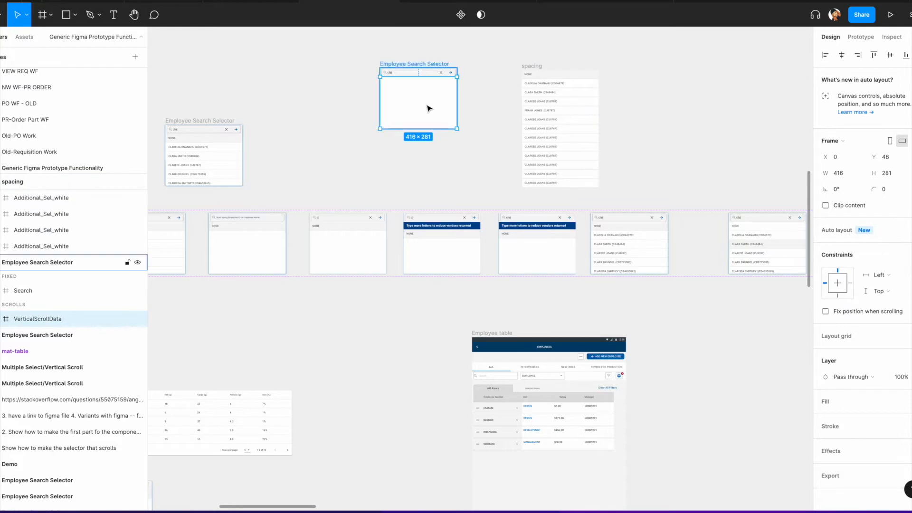
key(ctrl+v)
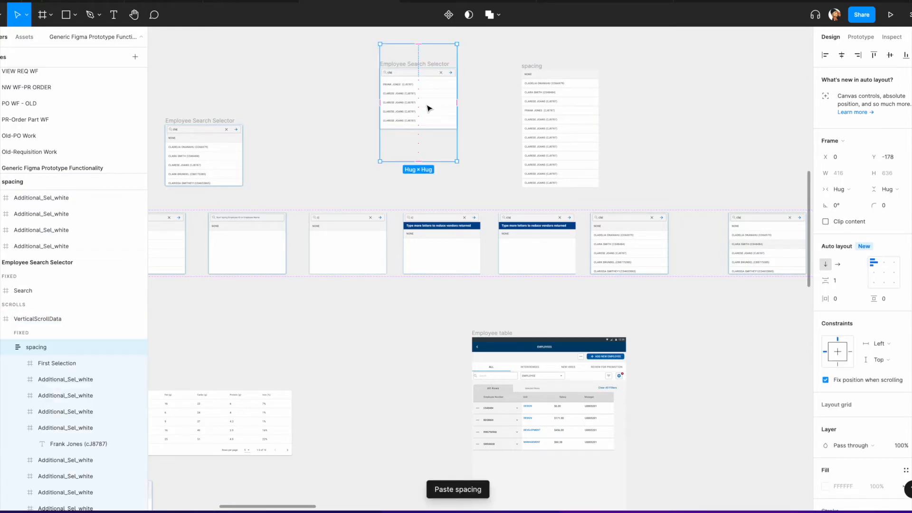
Step: Nudge the pasted rows frame down so it sits below the search bar
key(Down)
key(Down)
key(Down)
key(Down)
key(Down)
key(Down)
key(Down)
key(Down)
key(Down)
key(Down)
key(Down)
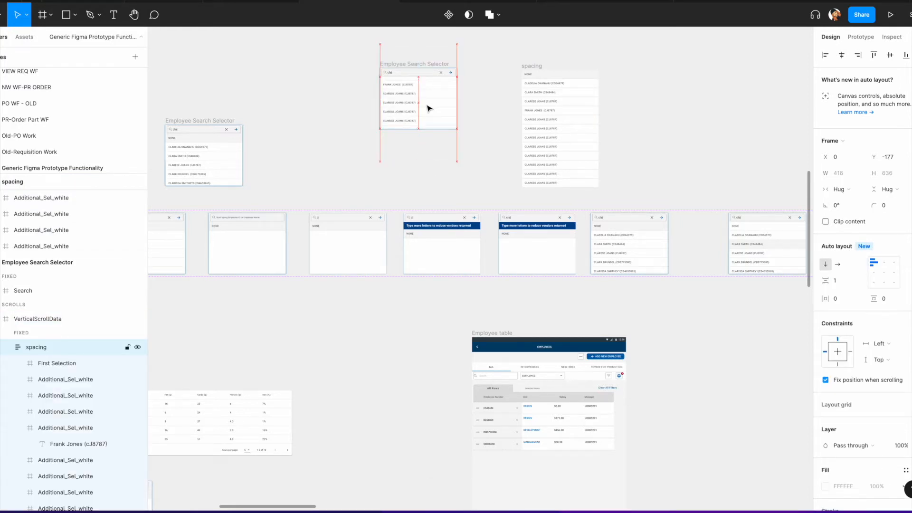
key(Down)
key(Down)
key(Down)
key(Down)
key(Down)
key(Down)
key(Down)
key(Down)
key(Down)
key(Down)
key(Down)
key(Down)
key(Down)
key(Down)
key(Down)
key(Down)
key(Down)
key(Down)
key(Down)
key(Down)
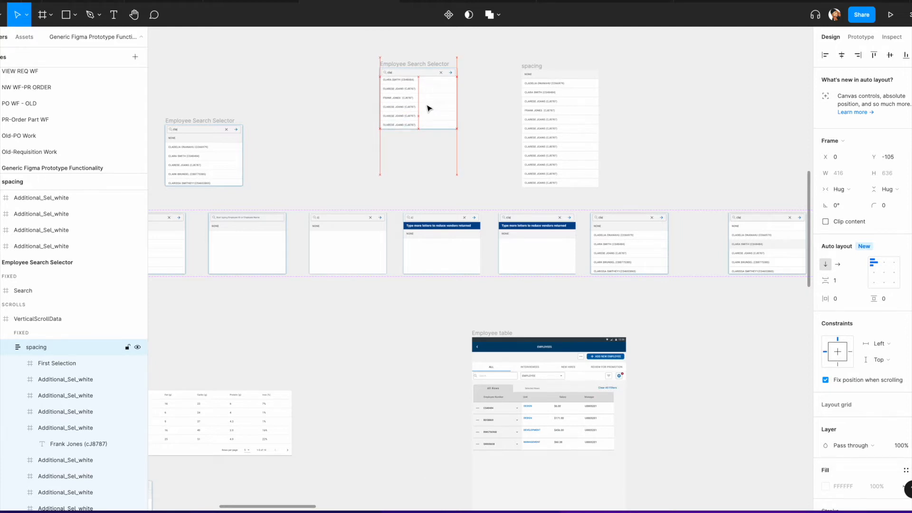
key(Down)
key(Down)
key(Down)
key(Down)
key(Down)
key(Down)
key(Down)
key(Down)
key(Down)
key(Down)
key(Down)
key(Down)
key(Down)
key(Down)
key(Down)
key(Down)
key(Down)
key(Down)
key(Down)
key(Down)
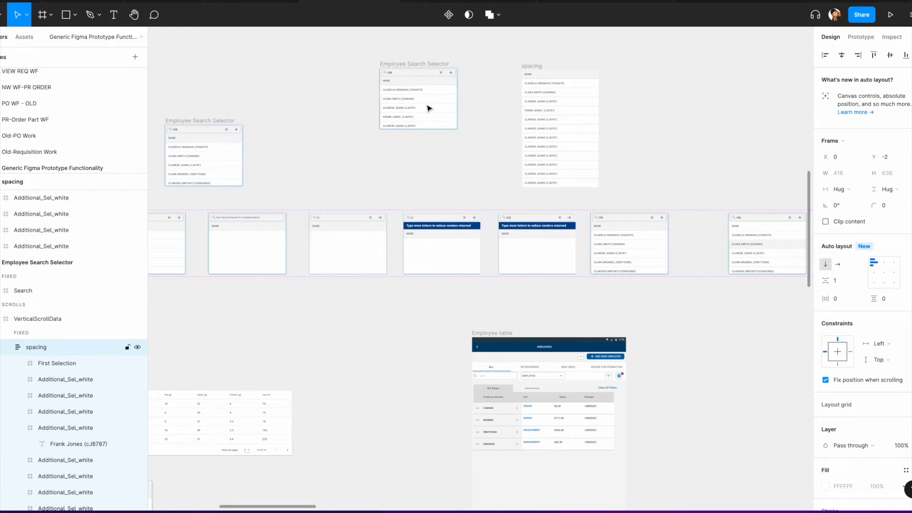
Step: Zoom in on the selector and nudge the rows frame to a Y position of 0
key(shift+2)
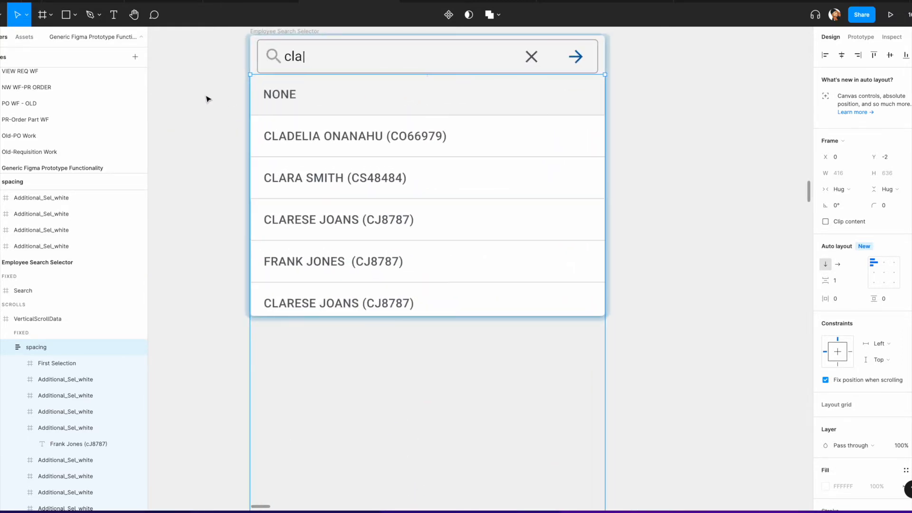
scroll(205, 100, up, 4)
scroll(206, 99, up, 1)
key(Down)
key(Down)
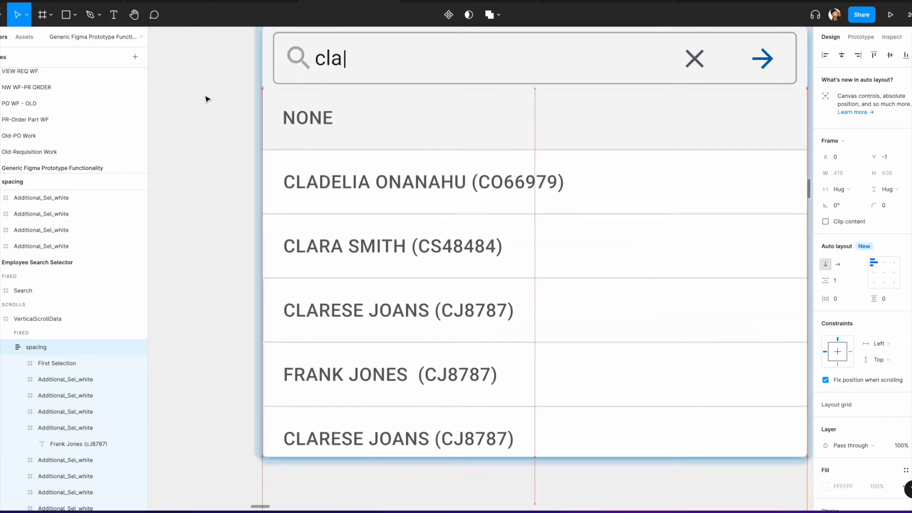
scroll(206, 99, down, 5)
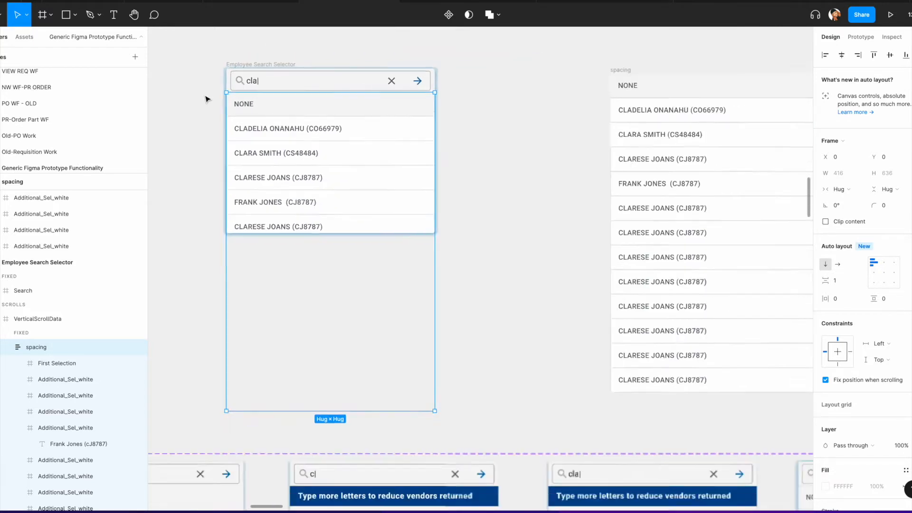
Step: Move the spacing layer from the fixed section into the scrolling section of VerticalScrollData
scroll(509, 123, left, 2)
click(537, 113)
scroll(536, 113, down, 3)
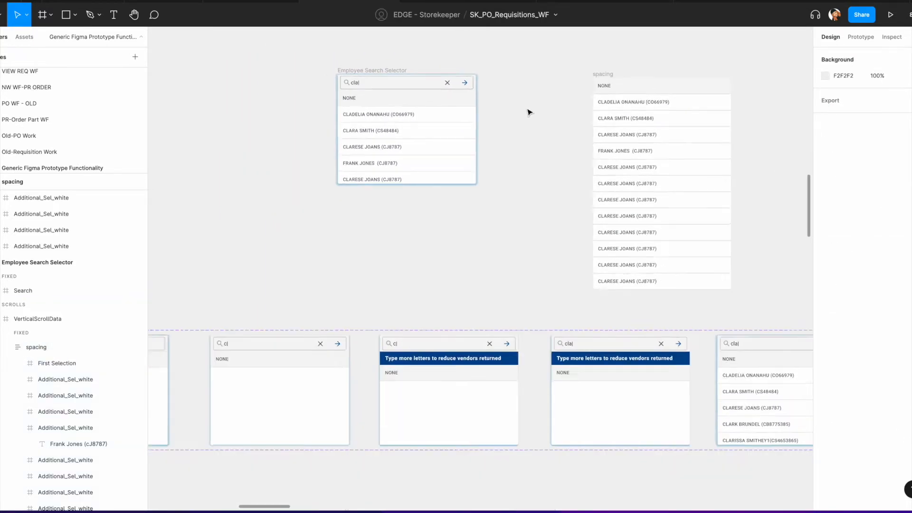
click(432, 124)
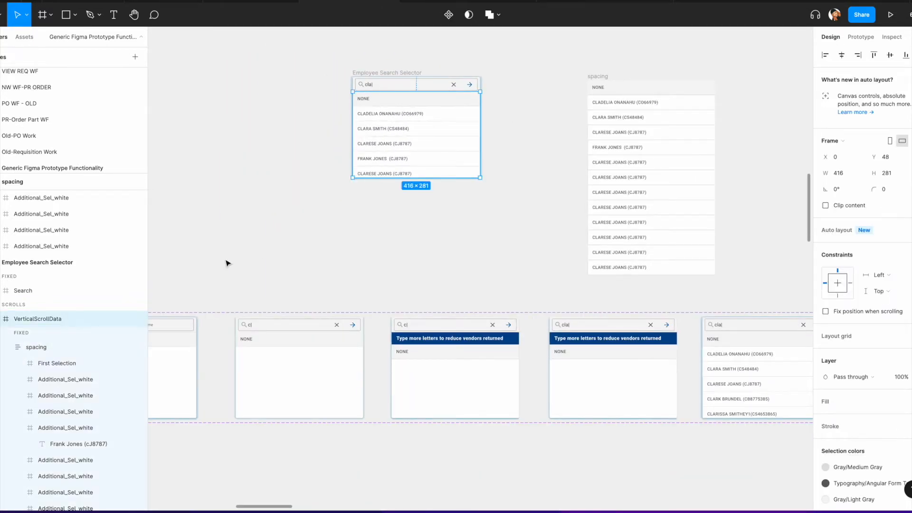
scroll(41, 323, down, 3)
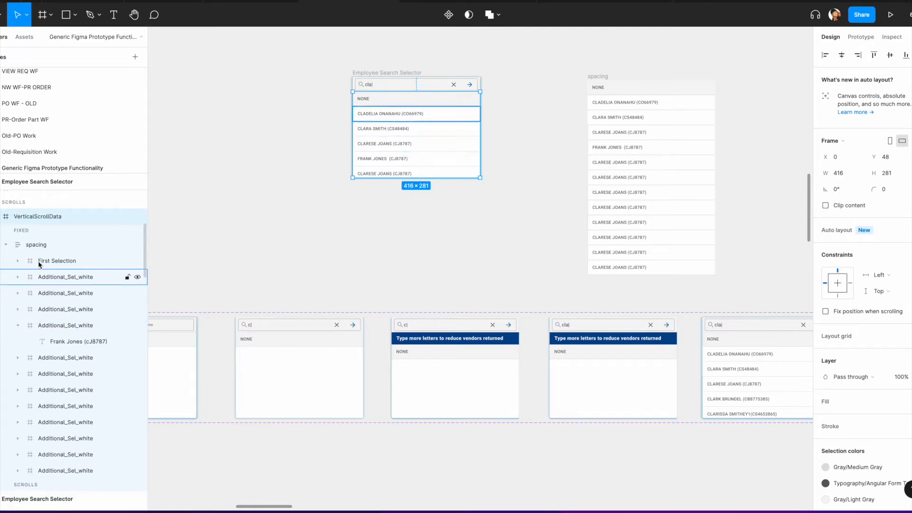
click(6, 245)
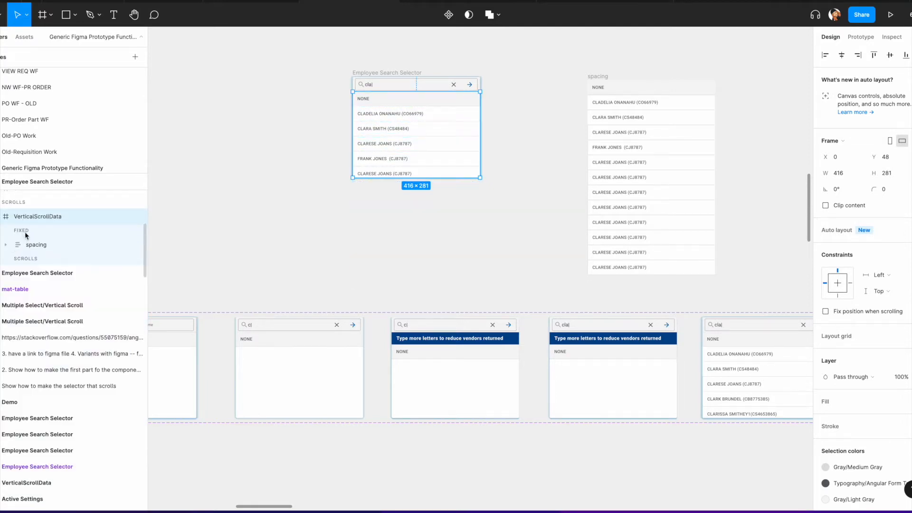
click(34, 248)
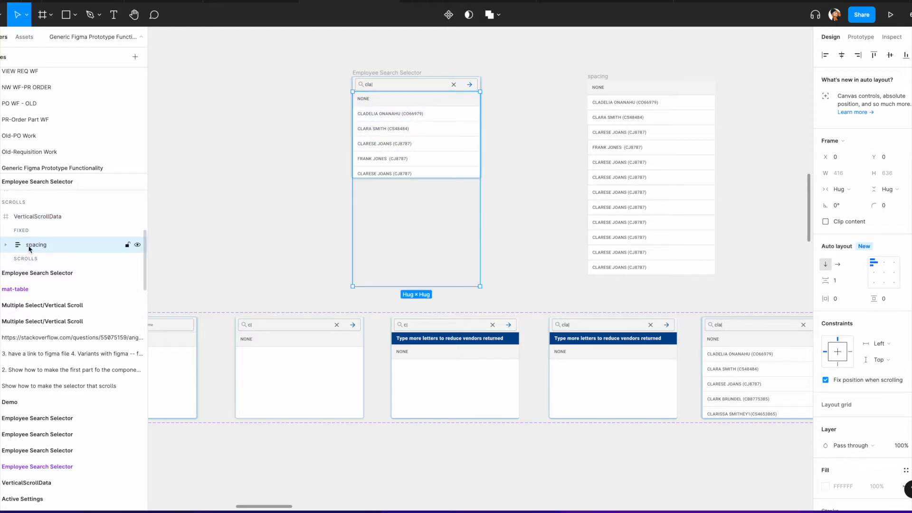
drag(29, 246, 25, 261)
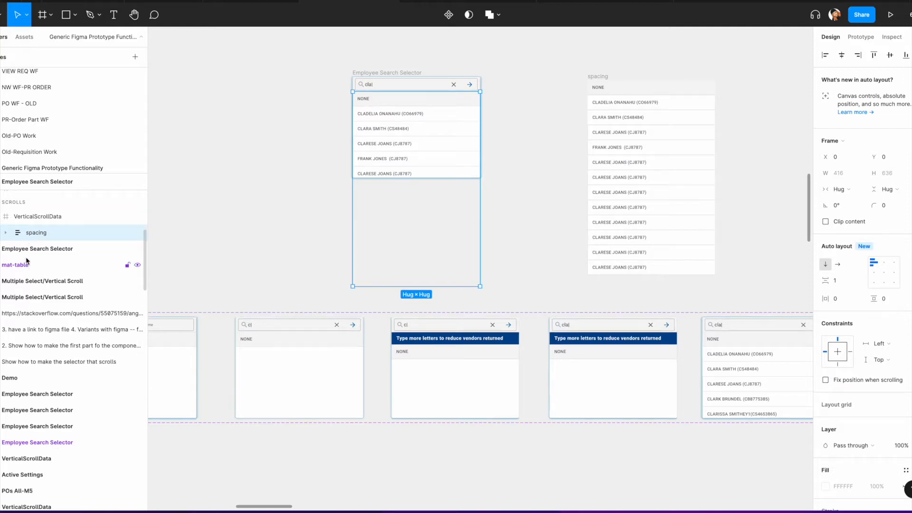
Step: Check the overflow scrolling settings of VerticalScrollData and the spacing frame
click(38, 216)
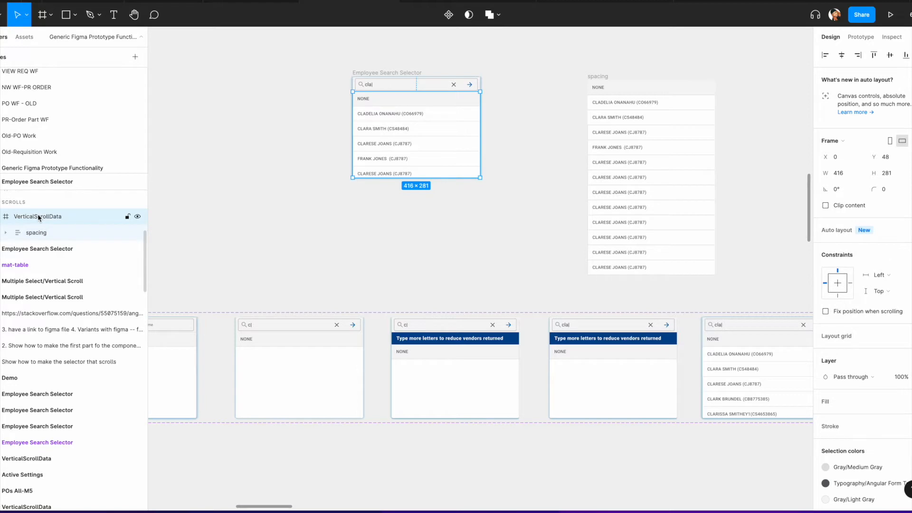
click(861, 37)
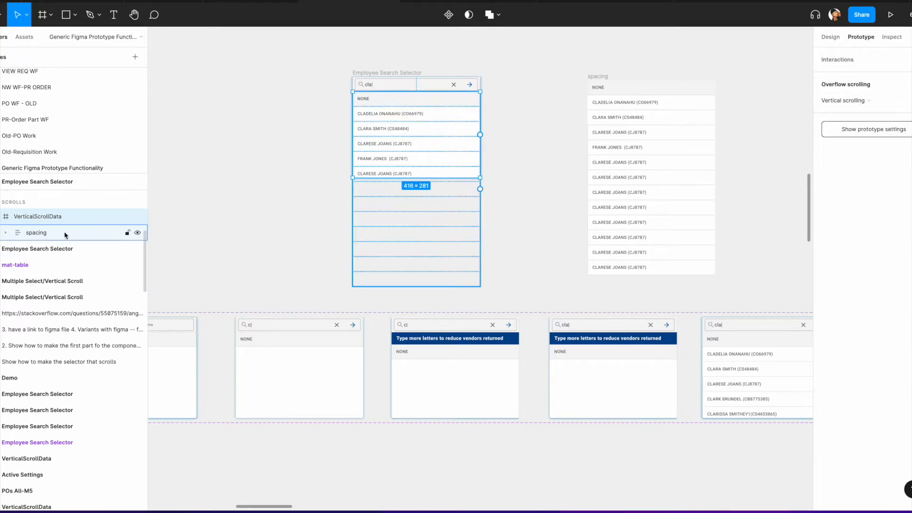
click(41, 236)
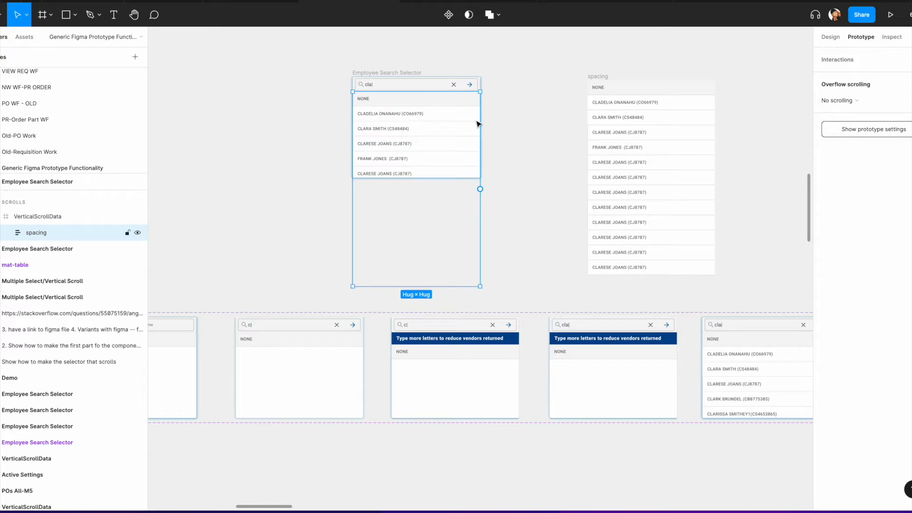
scroll(514, 124, down, 1)
click(511, 124)
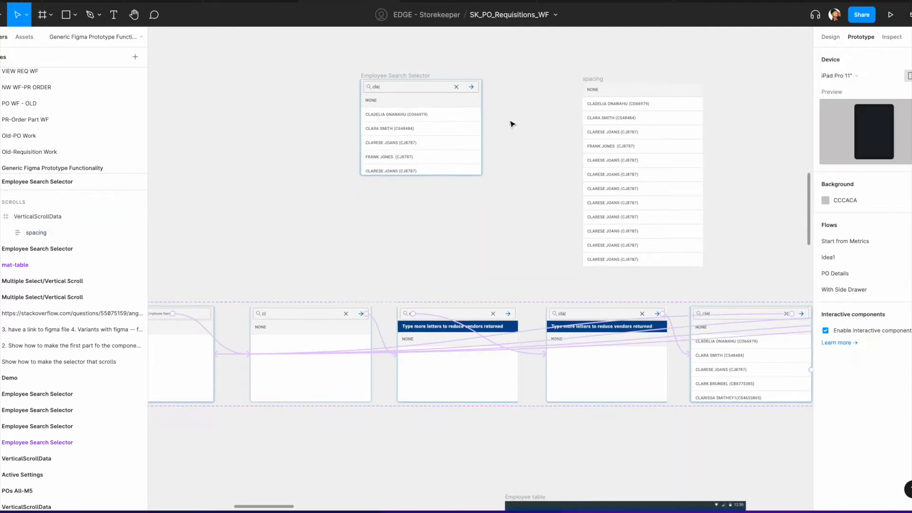
Step: Add a flow starting point on the copied Employee Search Selector and open its prototype preview
click(405, 76)
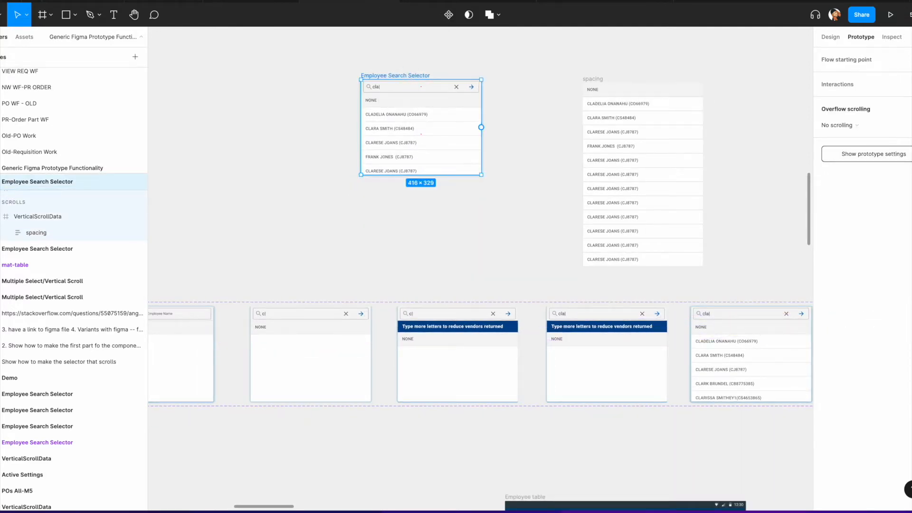
click(910, 59)
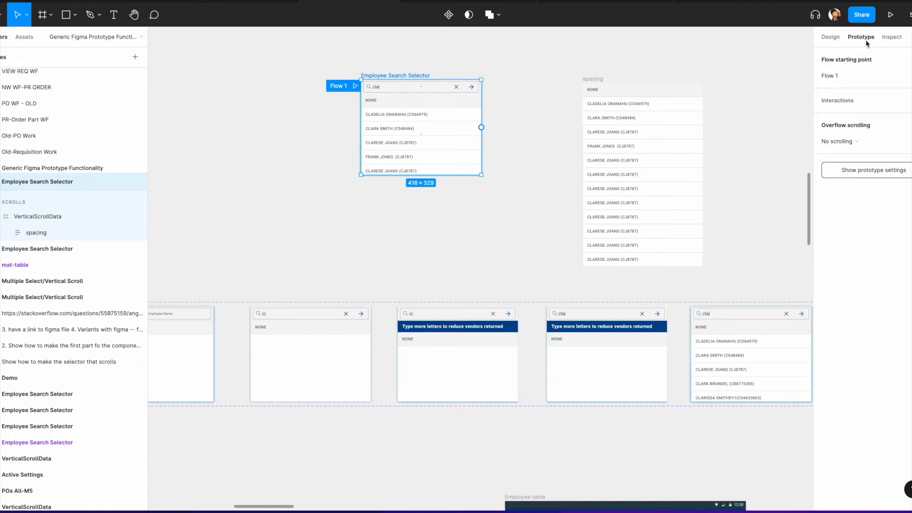
click(355, 87)
Step: Scroll through the selector's rows in the prototype preview and close the preview
scroll(478, 94, down, 5)
scroll(478, 94, up, 5)
scroll(477, 93, down, 5)
scroll(478, 94, up, 5)
scroll(478, 93, down, 5)
scroll(478, 94, up, 5)
scroll(466, 74, down, 5)
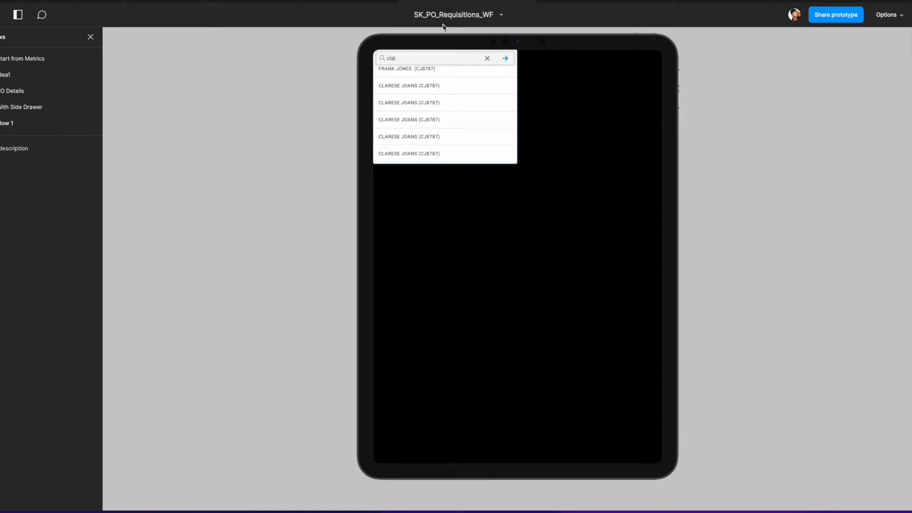
click(365, 1)
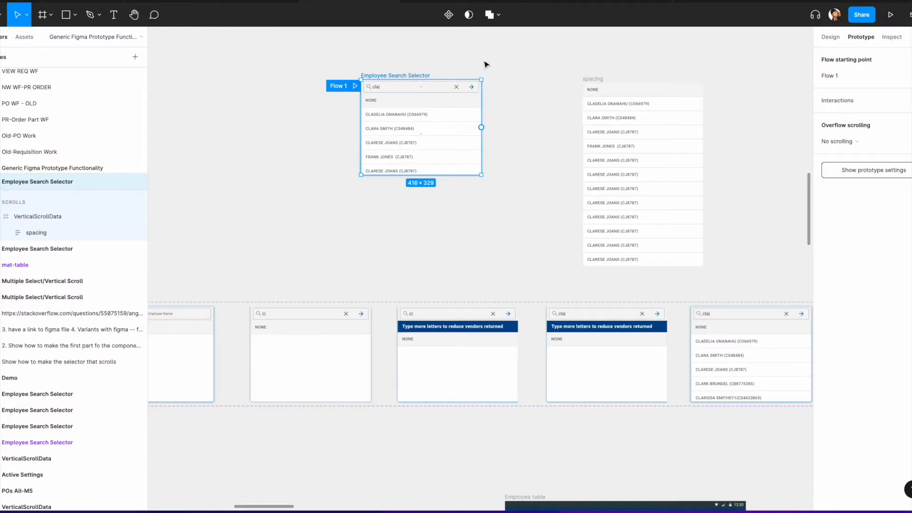
Step: Remove the flow starting point from the copied selector
click(911, 60)
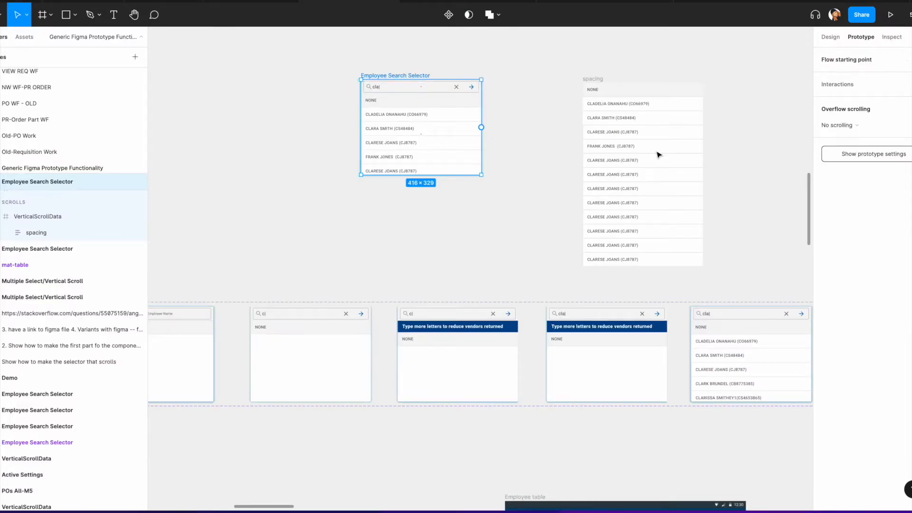
click(825, 39)
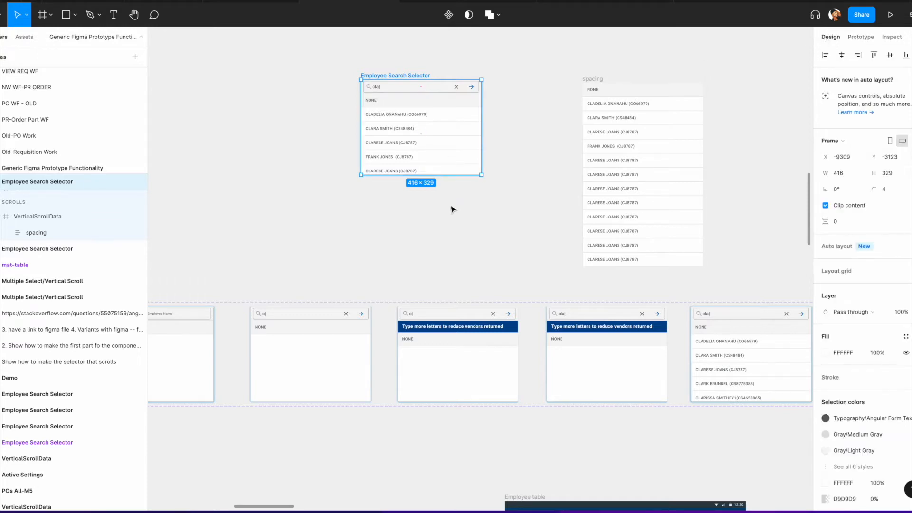
Step: Examine the Employee Search Selector component variants laid out along the canvas
scroll(452, 208, down, 5)
scroll(459, 207, up, 8)
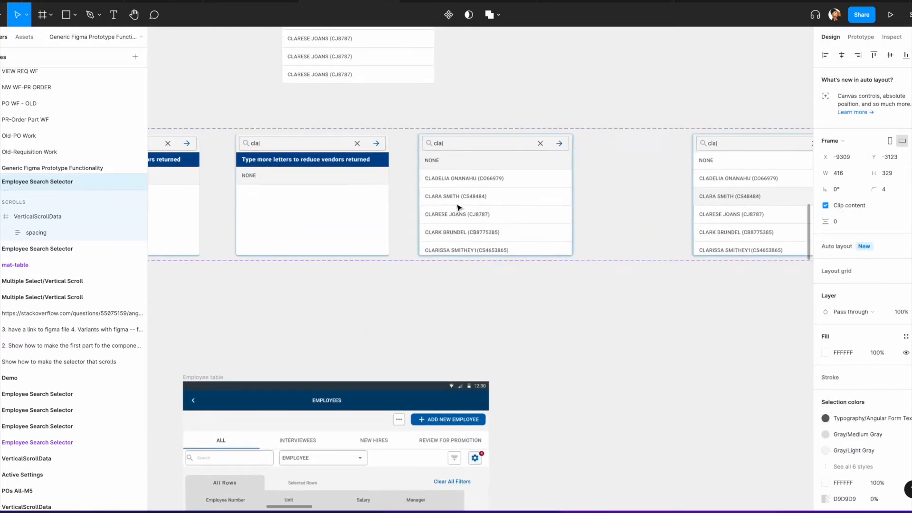
scroll(442, 209, left, 5)
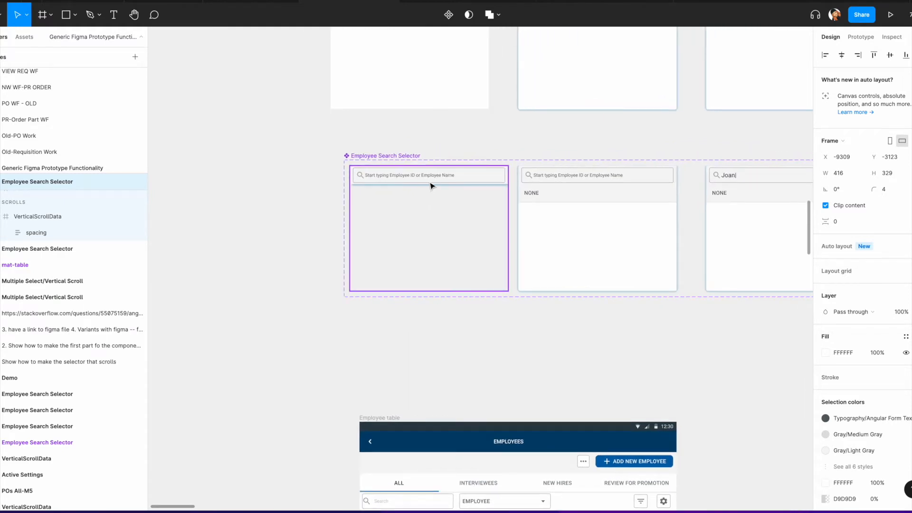
click(431, 185)
scroll(359, 180, right, 3)
scroll(359, 180, down, 1)
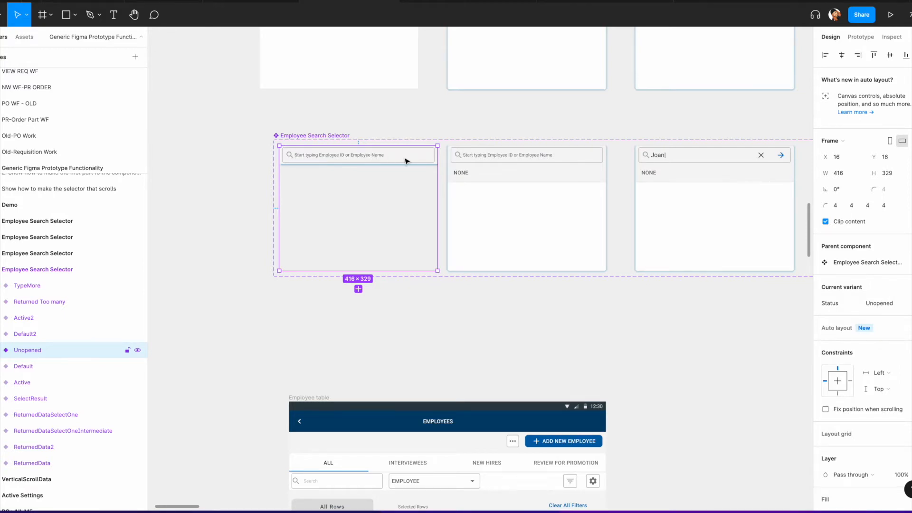
scroll(408, 159, right, 4)
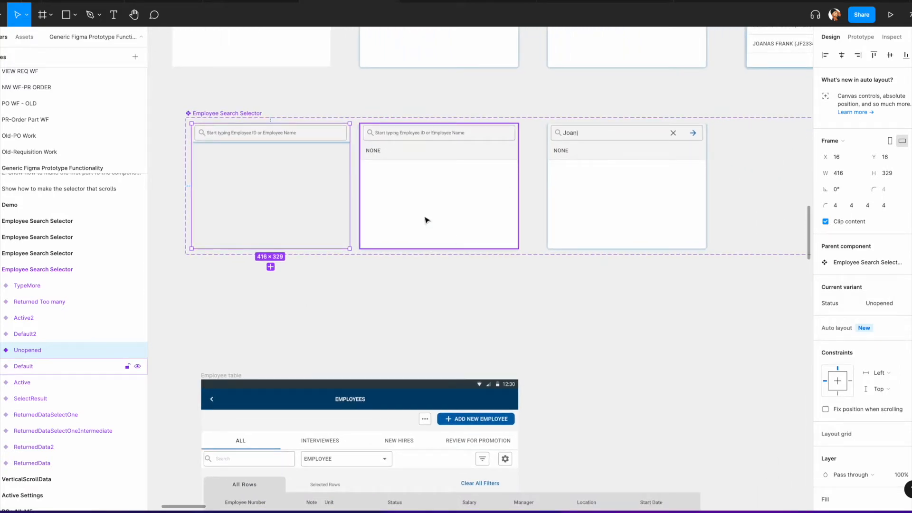
scroll(429, 155, right, 5)
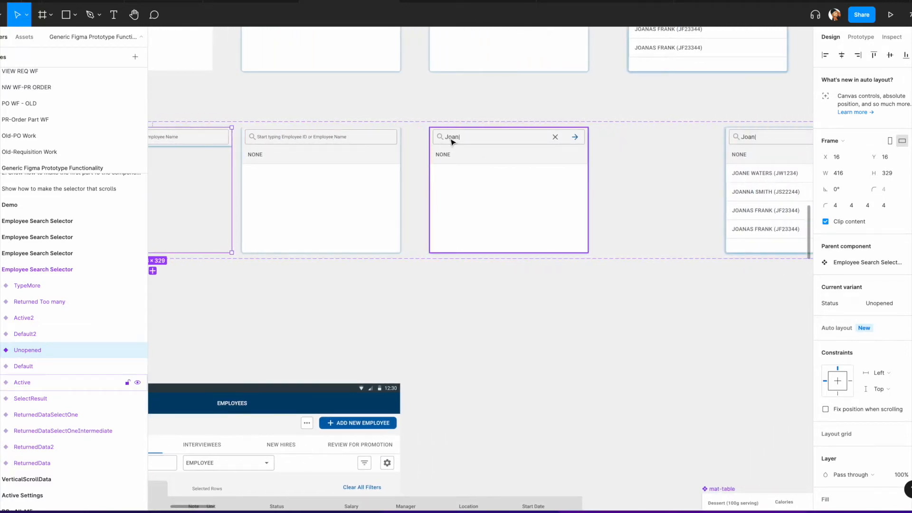
scroll(452, 142, right, 6)
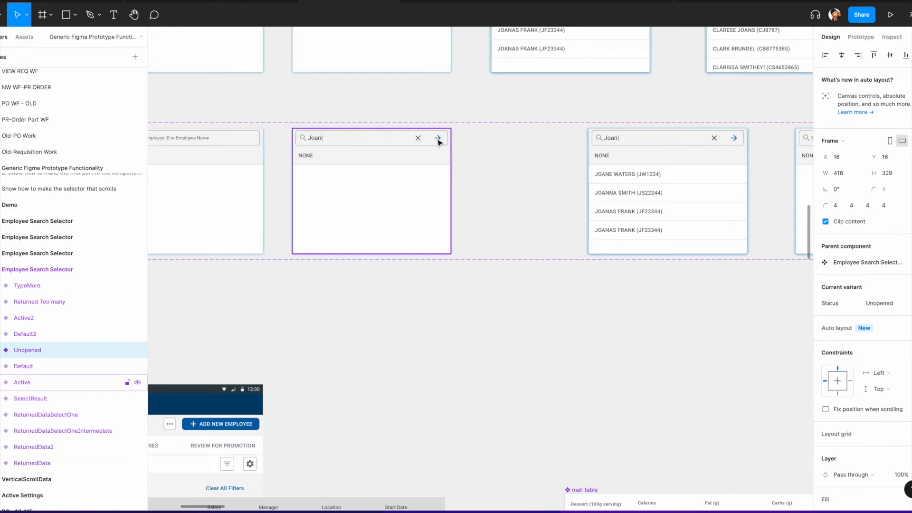
scroll(437, 139, right, 9)
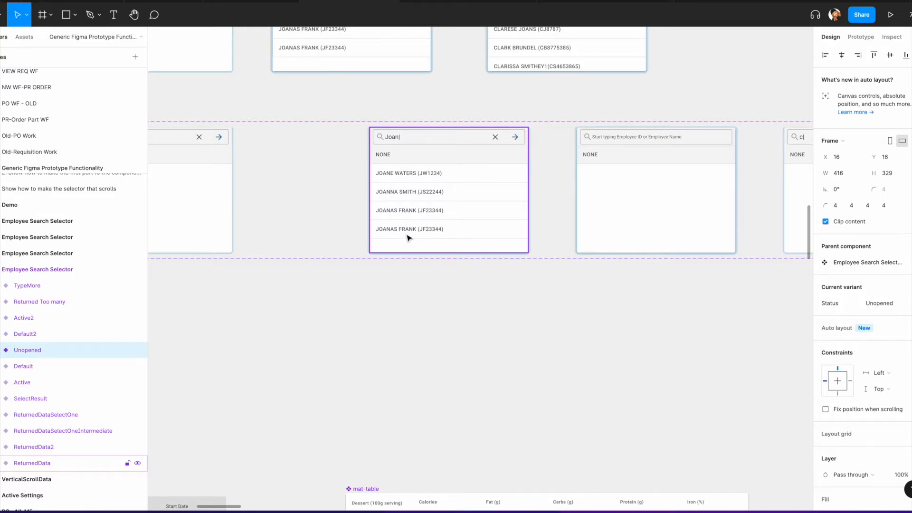
scroll(494, 142, right, 5)
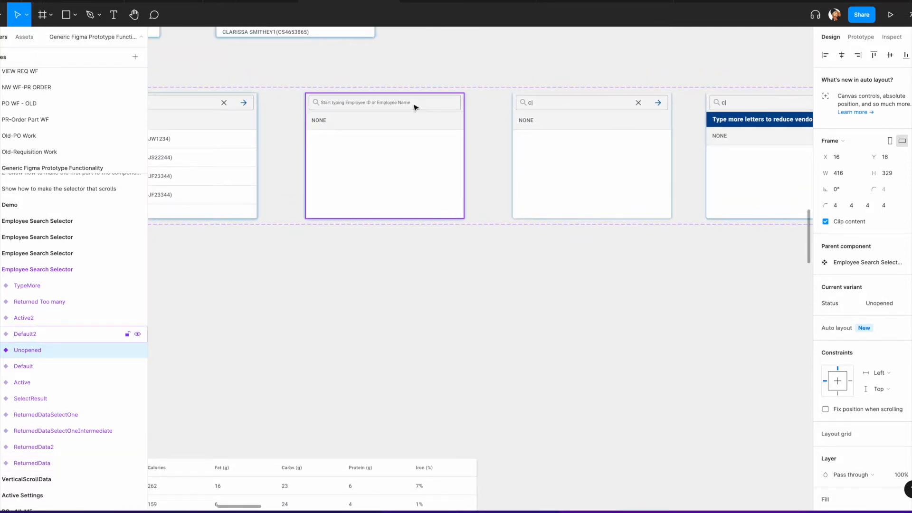
scroll(414, 107, up, 3)
click(460, 114)
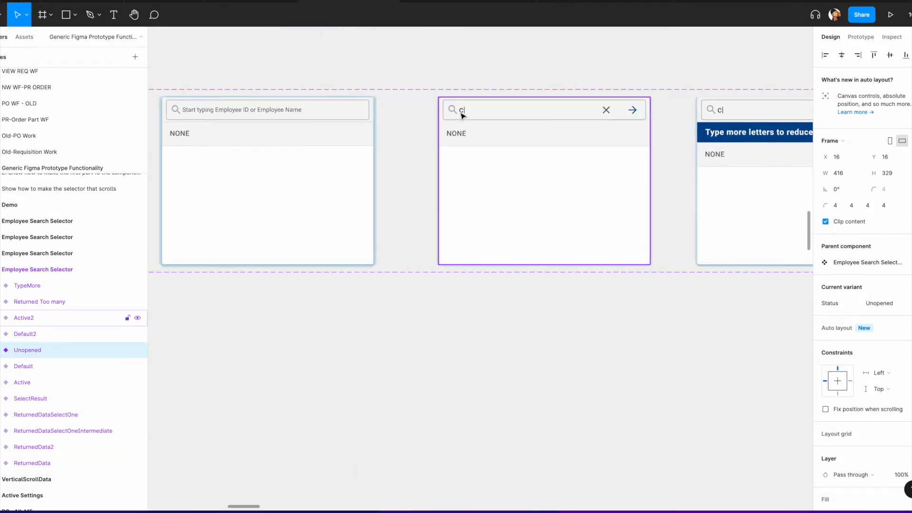
Step: Select the alert banner inside the Returned Too many variant of the Employee Search Selector
scroll(460, 114, right, 4)
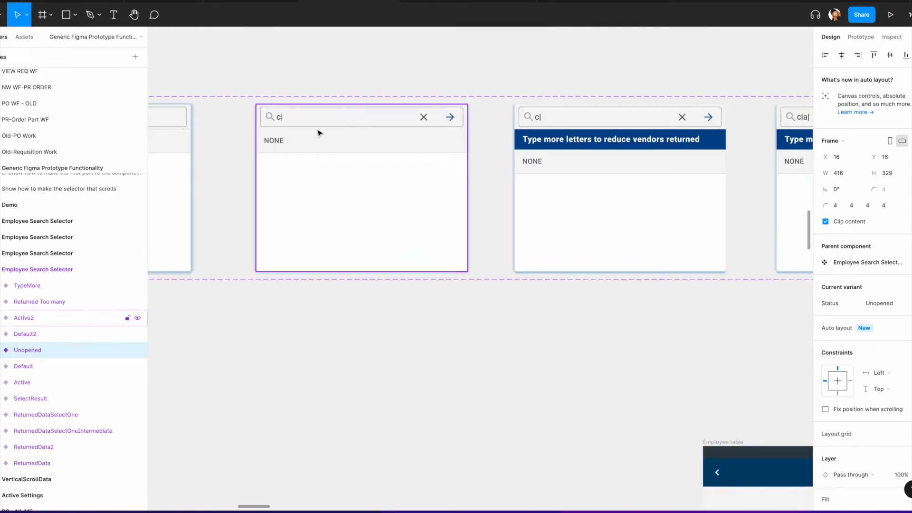
scroll(482, 126, right, 4)
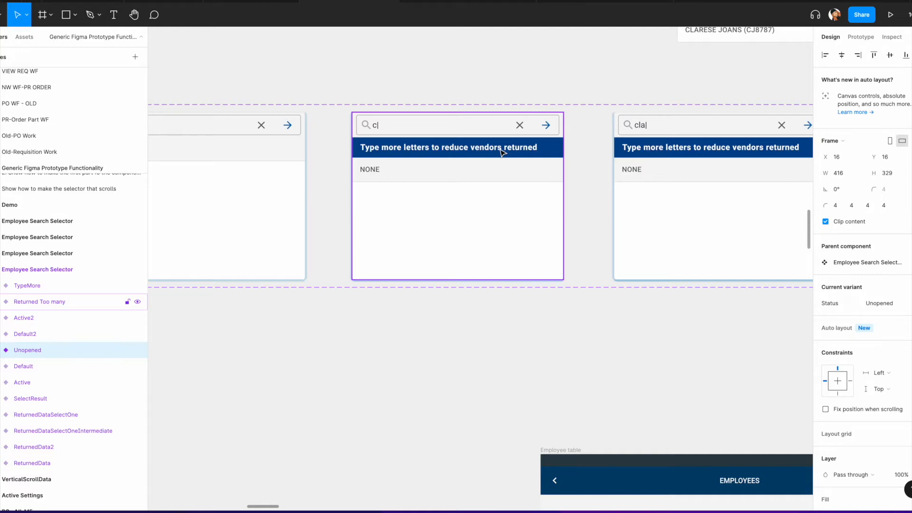
double_click(411, 151)
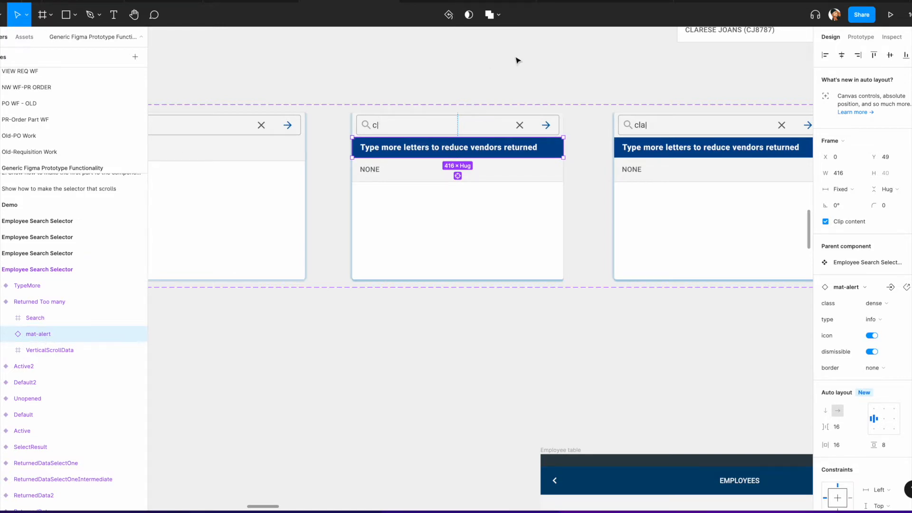
Step: Switch to the Angular Material library file and open its Alerts page
click(600, 7)
scroll(50, 70, up, 10)
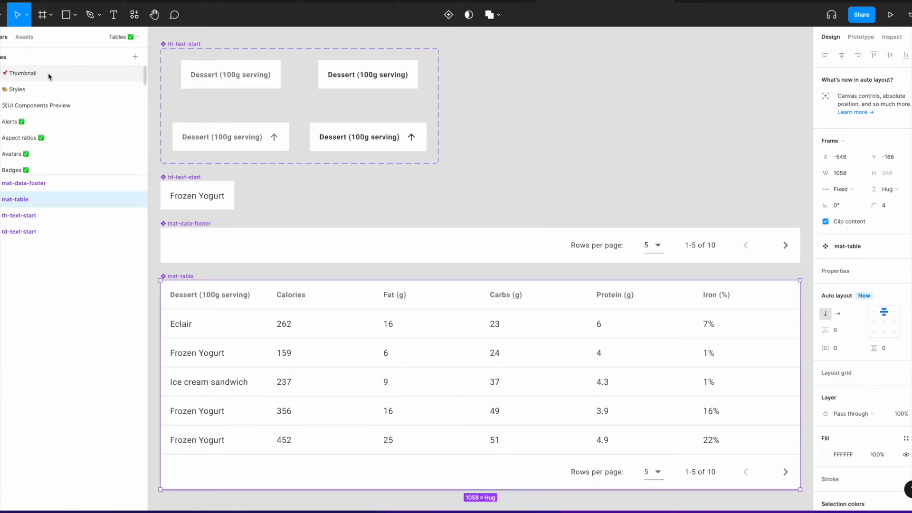
click(38, 75)
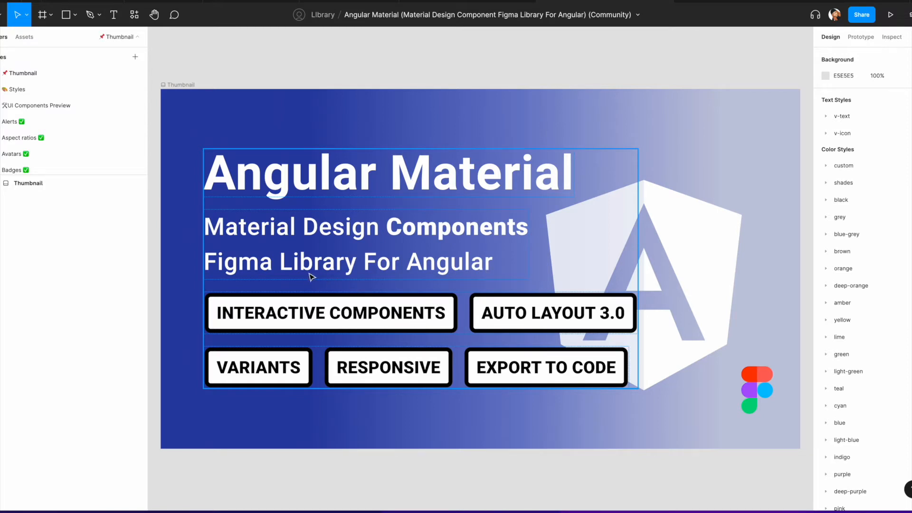
click(12, 125)
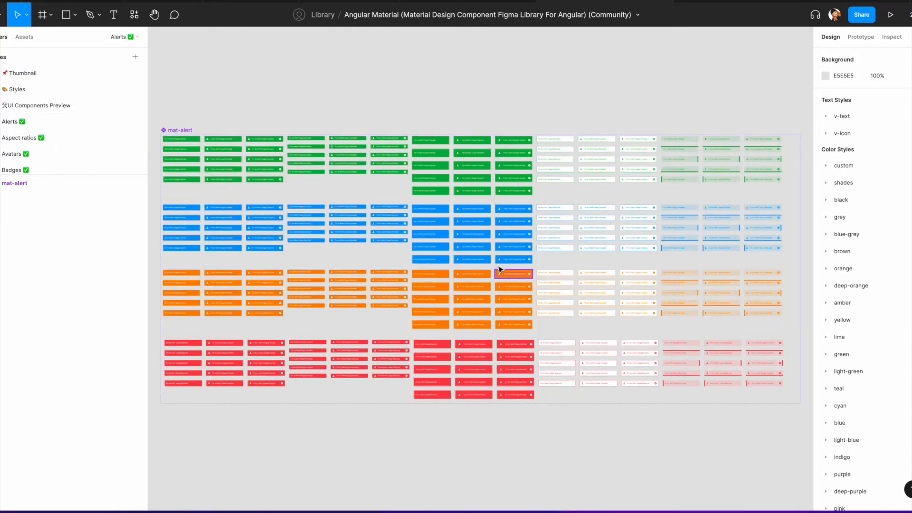
Step: Select the text layer of a dense info alert on the Alerts page
scroll(468, 228, up, 5)
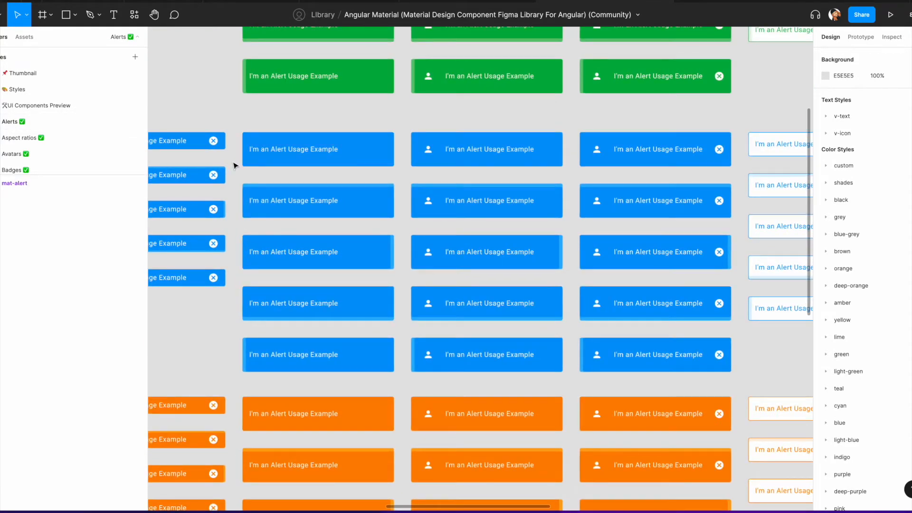
scroll(233, 164, left, 10)
scroll(348, 163, left, 1)
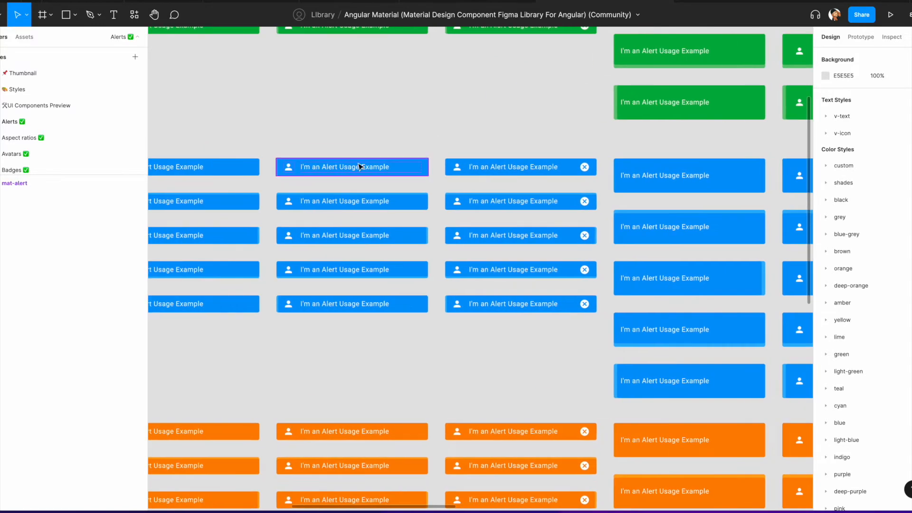
scroll(348, 163, right, 2)
click(349, 166)
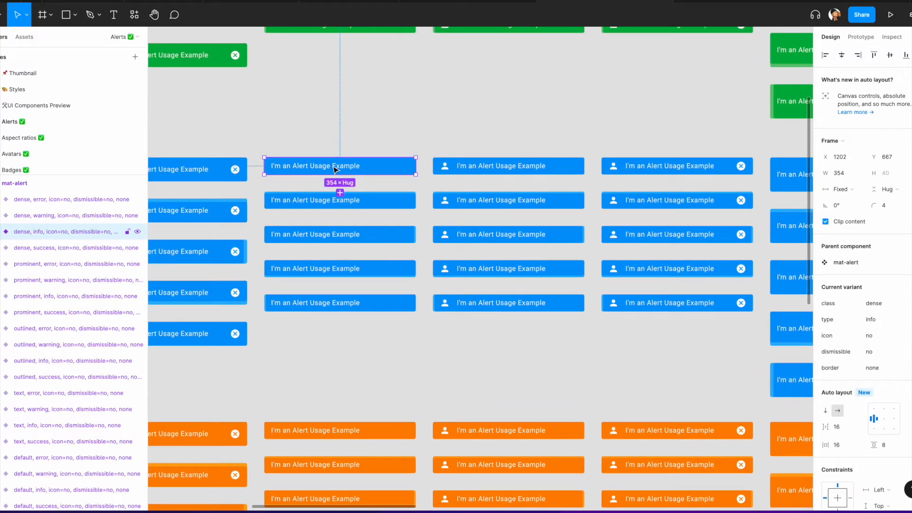
double_click(301, 169)
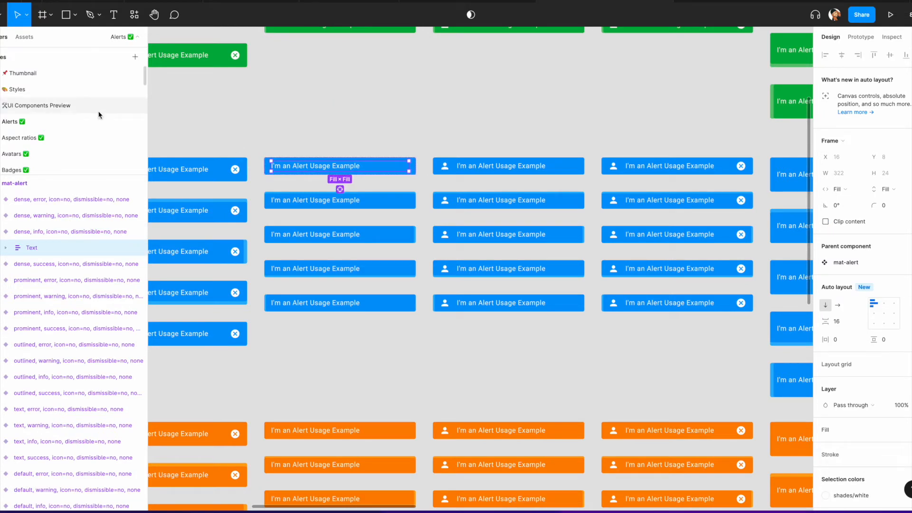
Step: Run the Contrast plugin and check the colour contrast of several alert variants before closing it
click(4, 15)
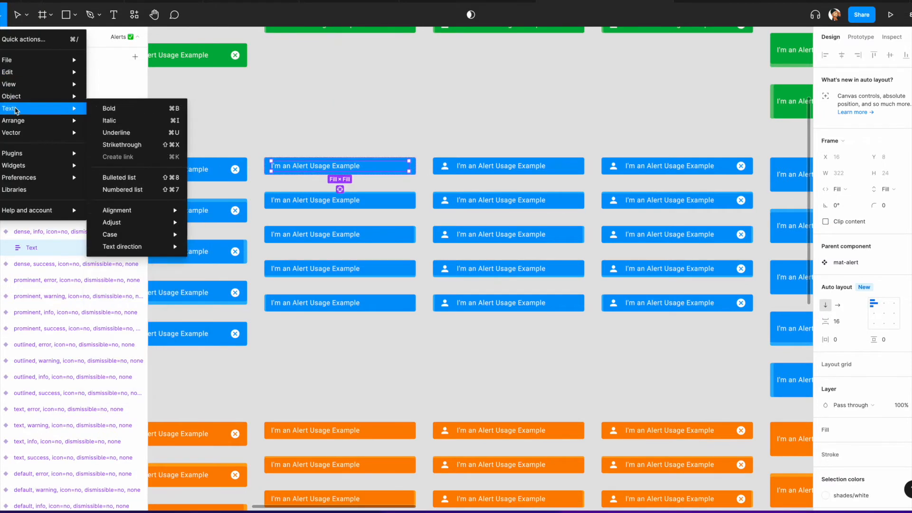
click(123, 189)
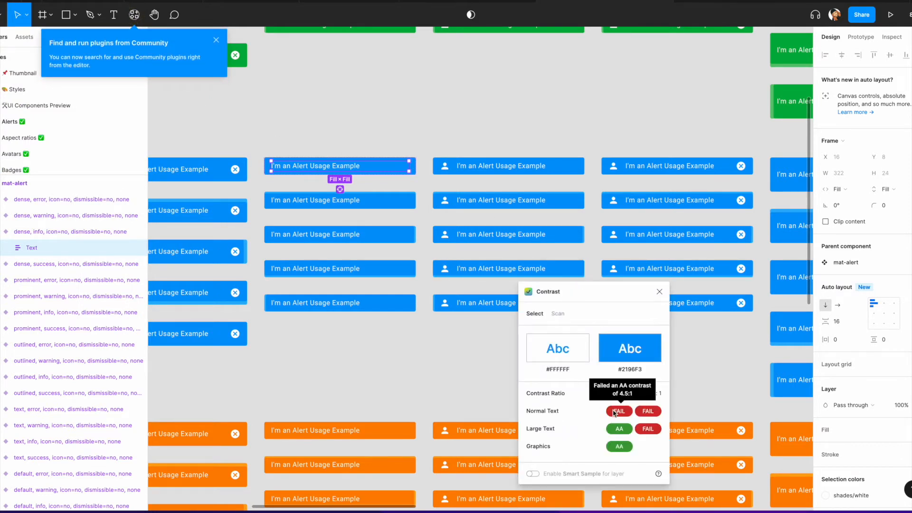
mouse_move(646, 417)
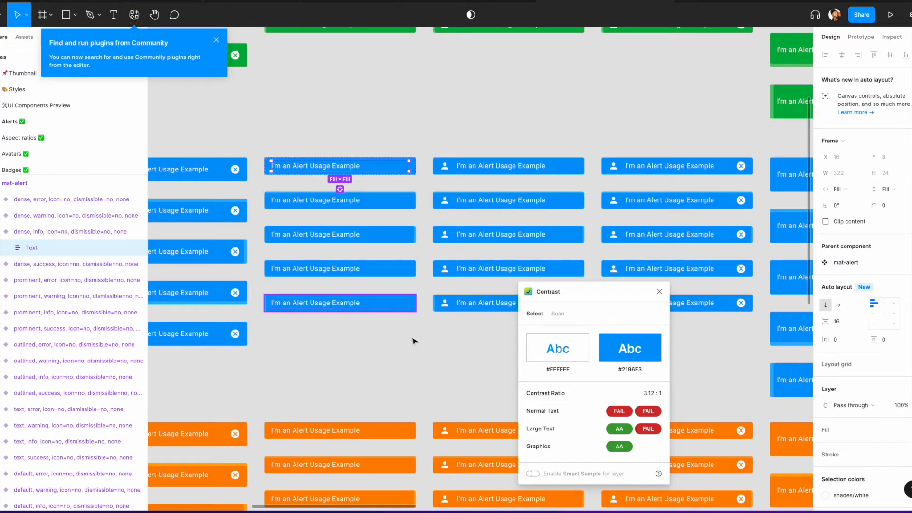
scroll(318, 236, down, 2)
click(374, 207)
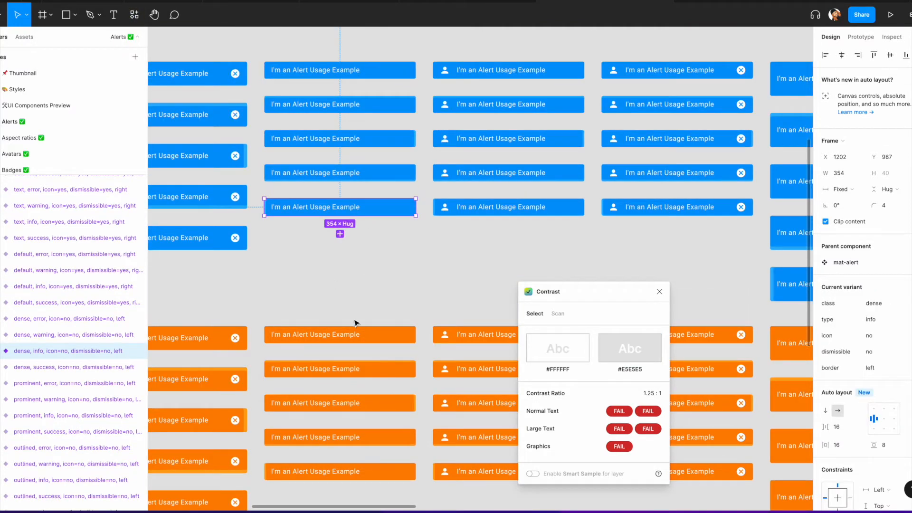
click(380, 339)
click(404, 375)
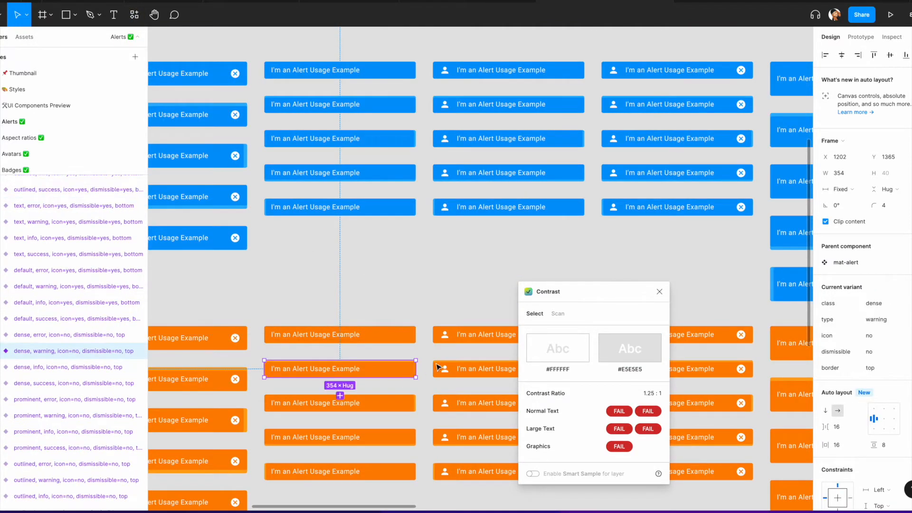
click(659, 292)
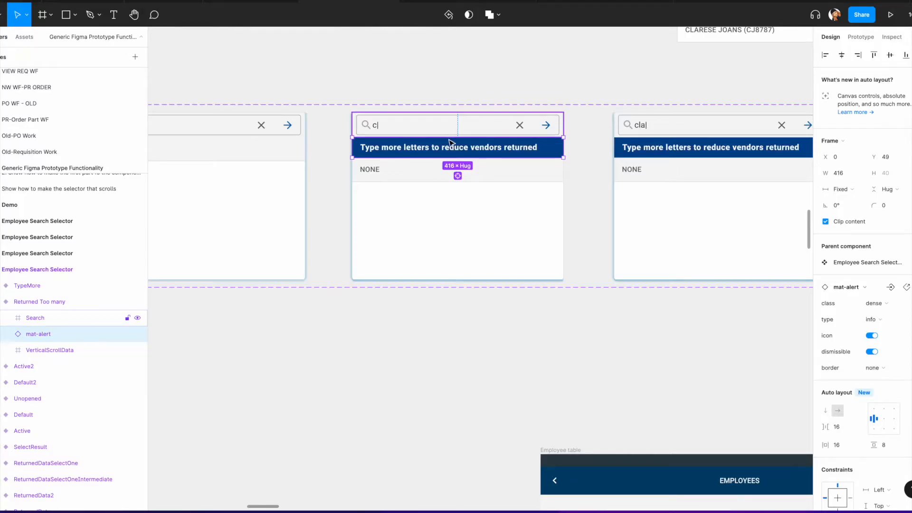
Step: Check the alert text contrast in the Returned Too many variant with the Contrast plugin, then close it
double_click(402, 150)
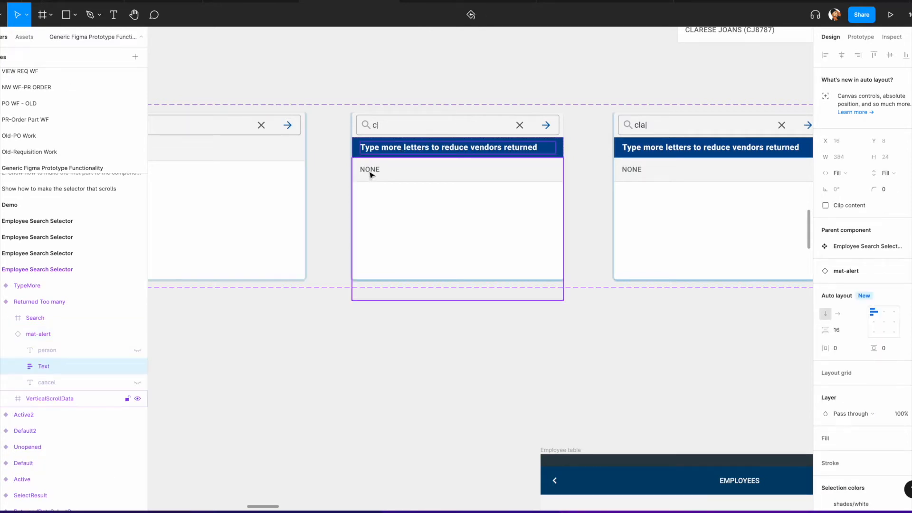
click(3, 14)
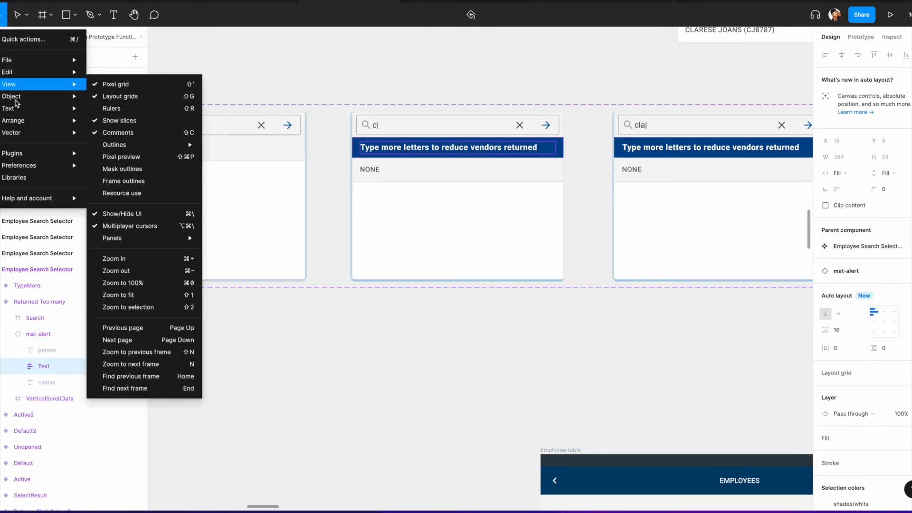
mouse_move(24, 153)
click(134, 90)
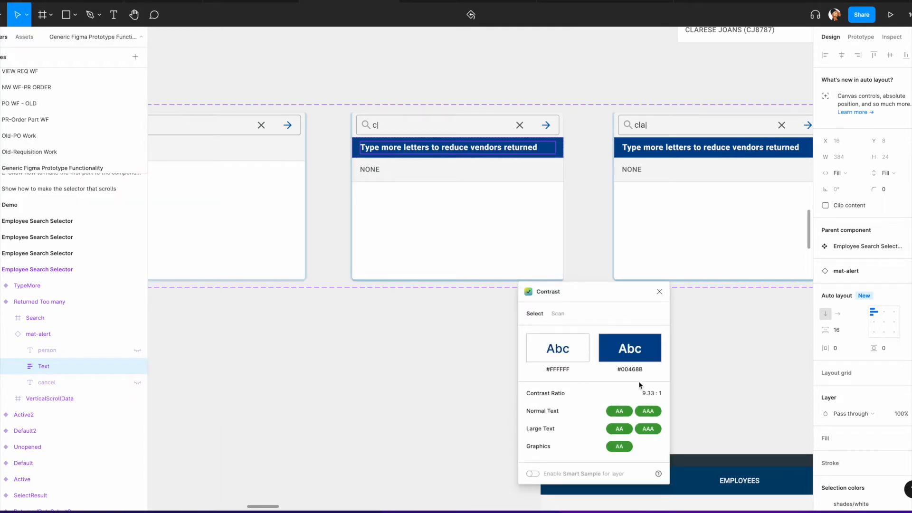
click(659, 291)
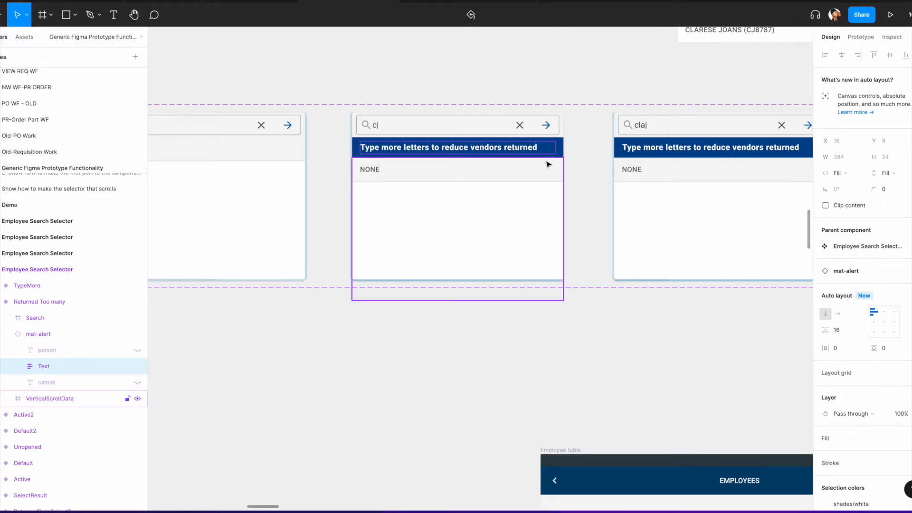
Step: Examine the selector variants and select the alert banner inside the TypeMore variant
scroll(501, 120, right, 4)
scroll(501, 121, left, 2)
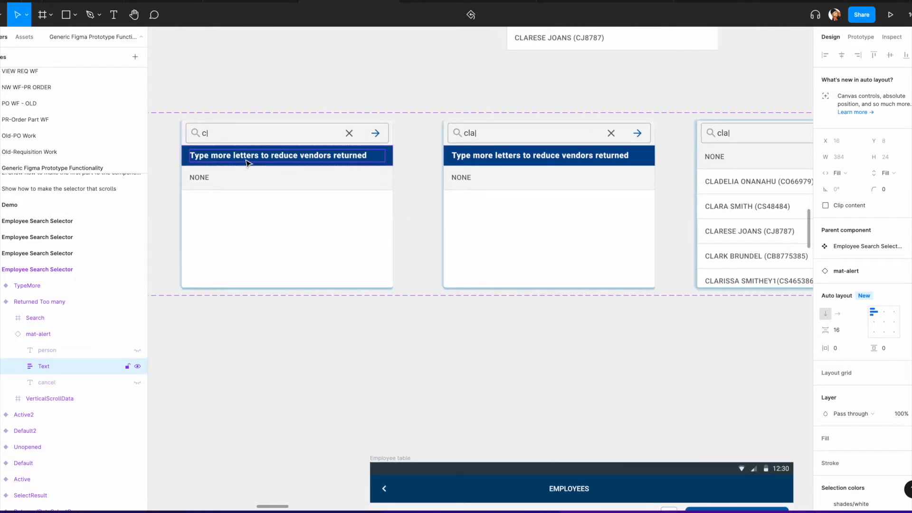
scroll(371, 166, right, 2)
scroll(372, 166, up, 1)
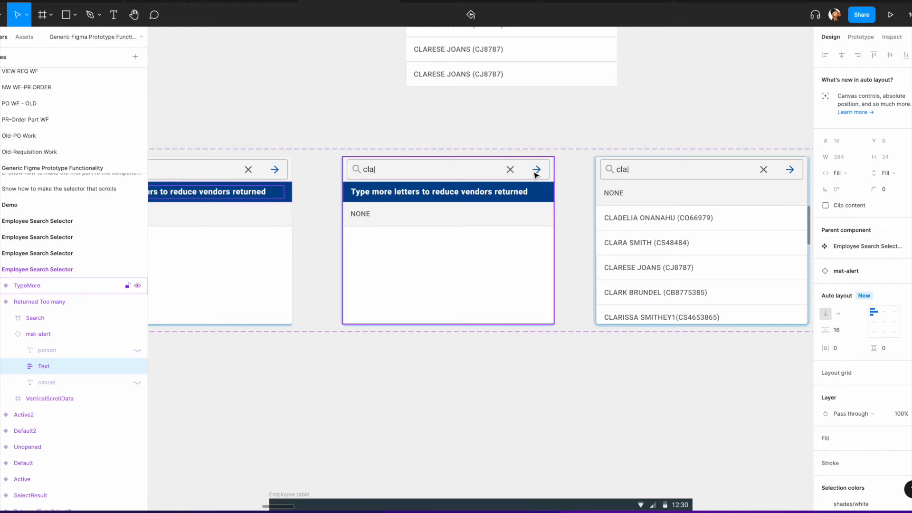
scroll(534, 175, right, 4)
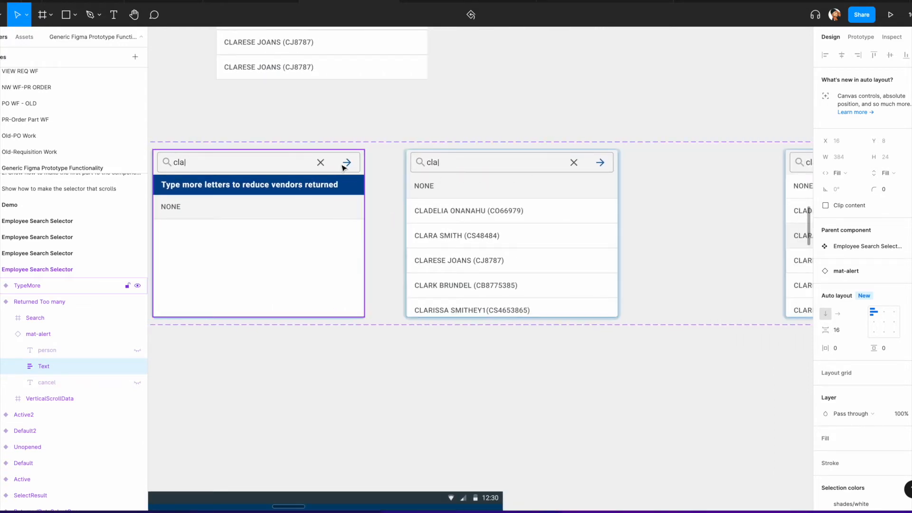
scroll(396, 201, right, 2)
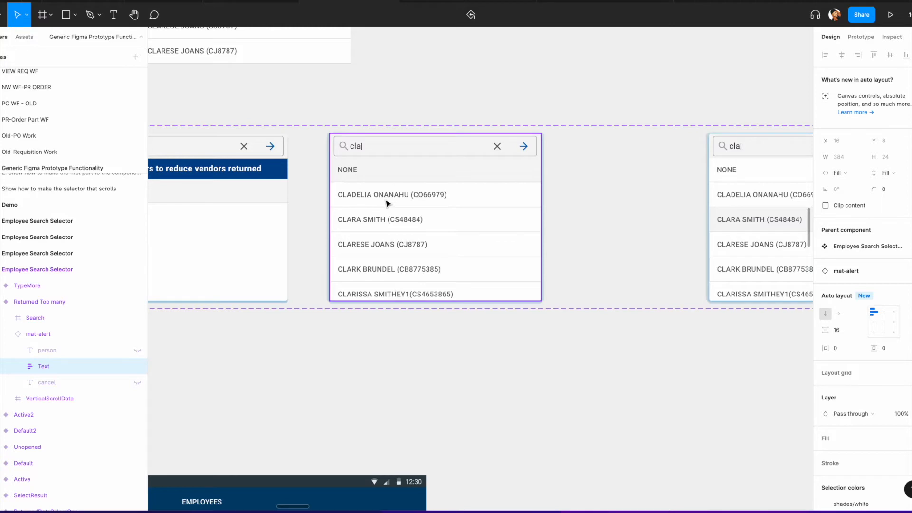
scroll(387, 203, left, 2)
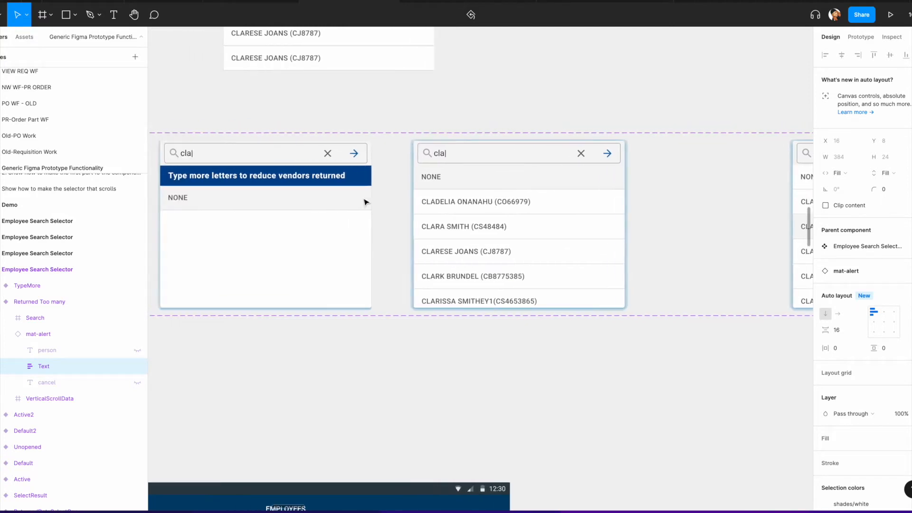
double_click(321, 178)
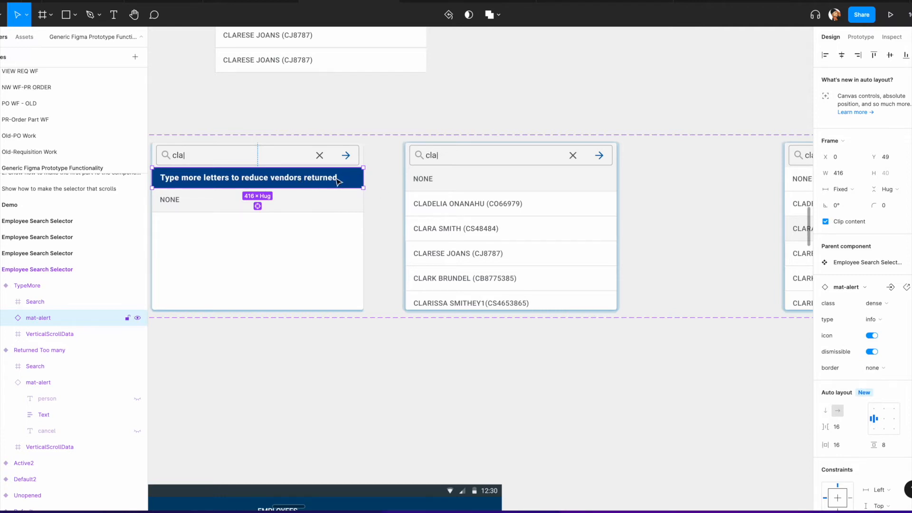
Step: Pan across the selector variants to compare their search fields and scrolling result lists
scroll(336, 181, down, 4)
scroll(328, 190, right, 4)
scroll(299, 207, left, 1)
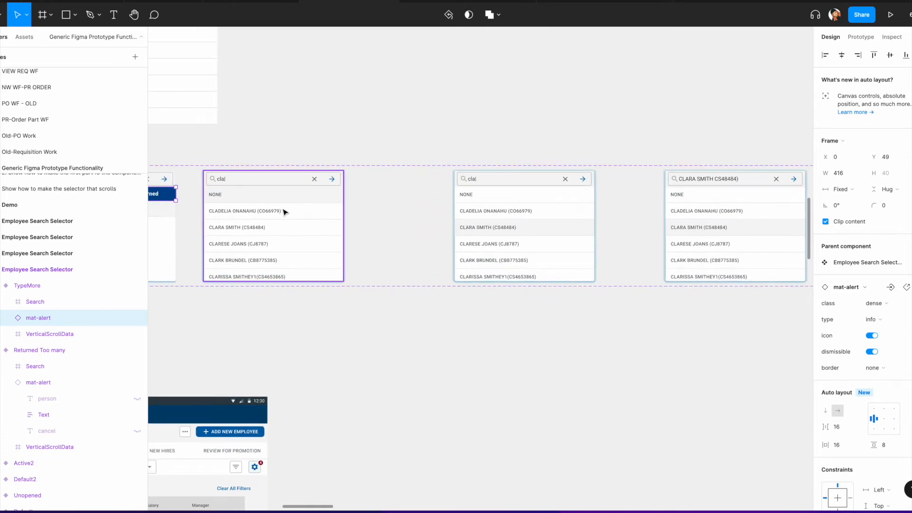
scroll(283, 213, up, 2)
scroll(210, 206, up, 1)
scroll(209, 206, left, 5)
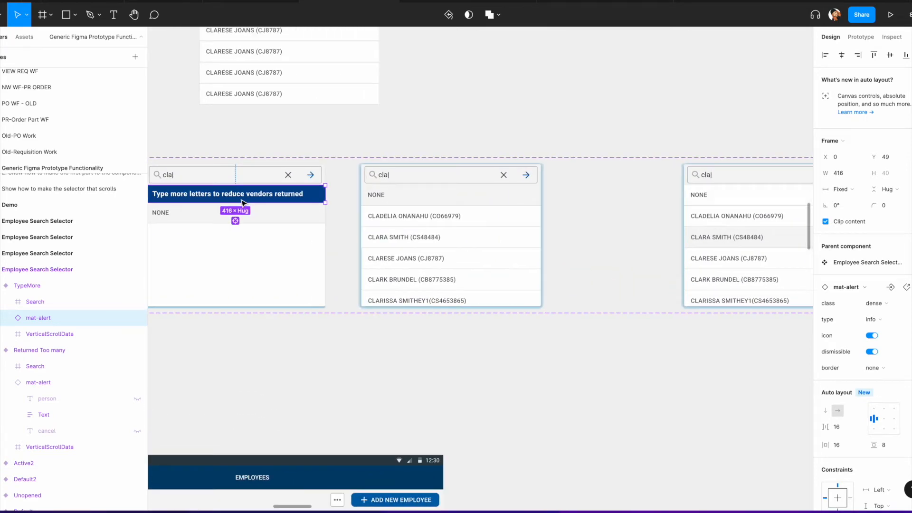
scroll(211, 184, left, 1)
scroll(309, 200, right, 2)
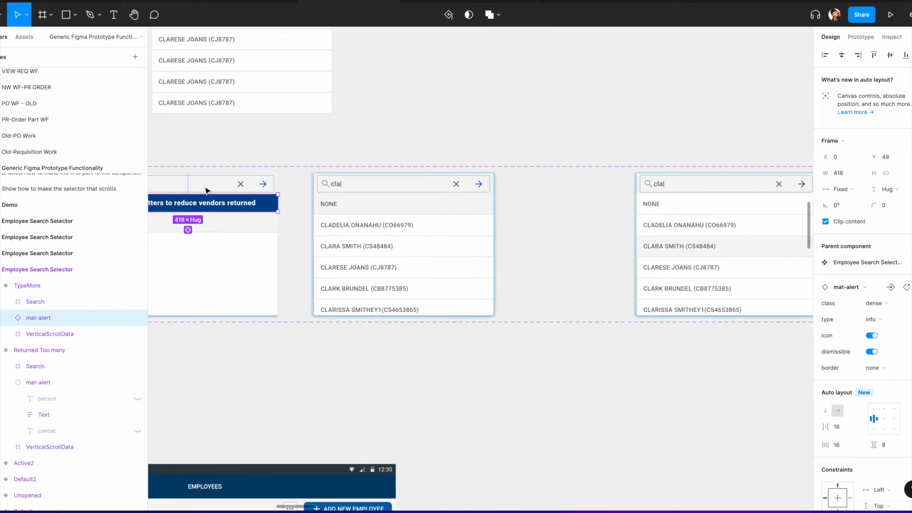
scroll(206, 190, left, 1)
scroll(332, 209, right, 5)
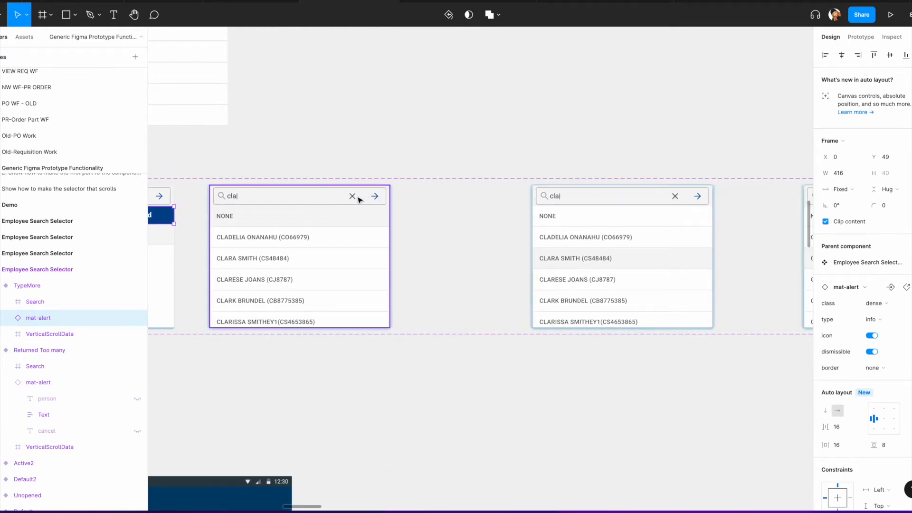
scroll(266, 204, left, 2)
scroll(312, 257, down, 1)
scroll(312, 256, right, 1)
scroll(312, 256, left, 1)
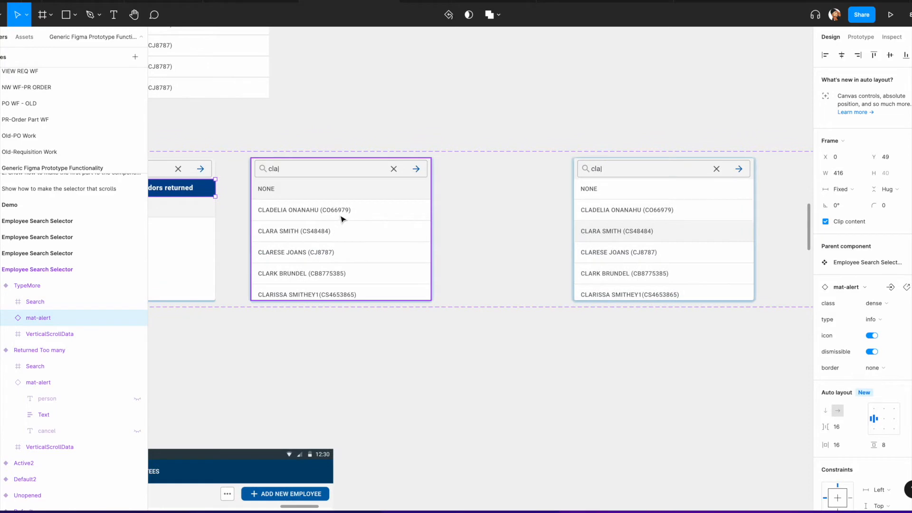
scroll(342, 223, down, 1)
scroll(342, 224, left, 1)
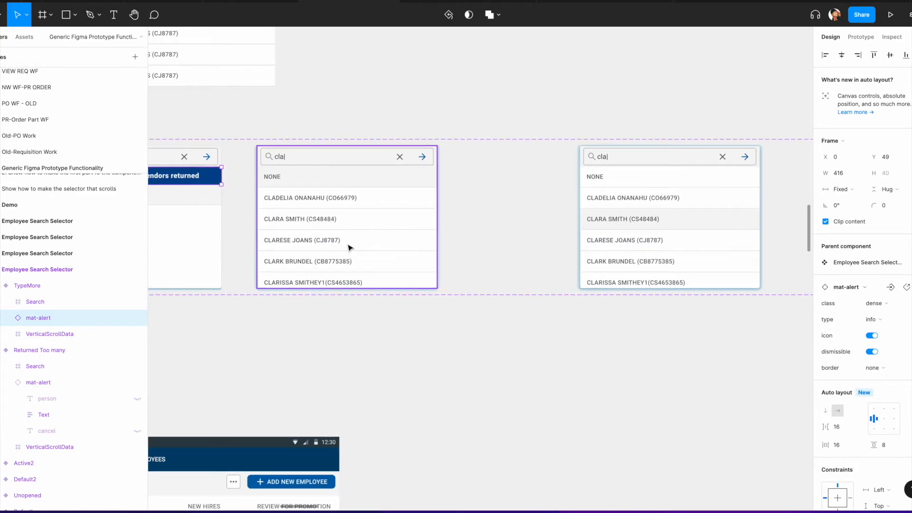
scroll(339, 227, right, 4)
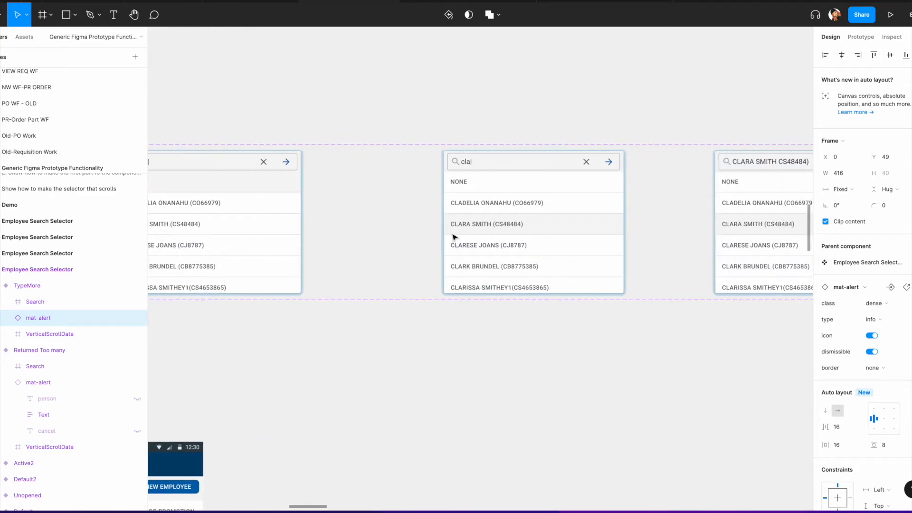
Step: Apply the Gray/Light Gray colour style to the fill of the Clara Smith row in the middle selector variant
double_click(492, 229)
double_click(492, 229)
double_click(492, 229)
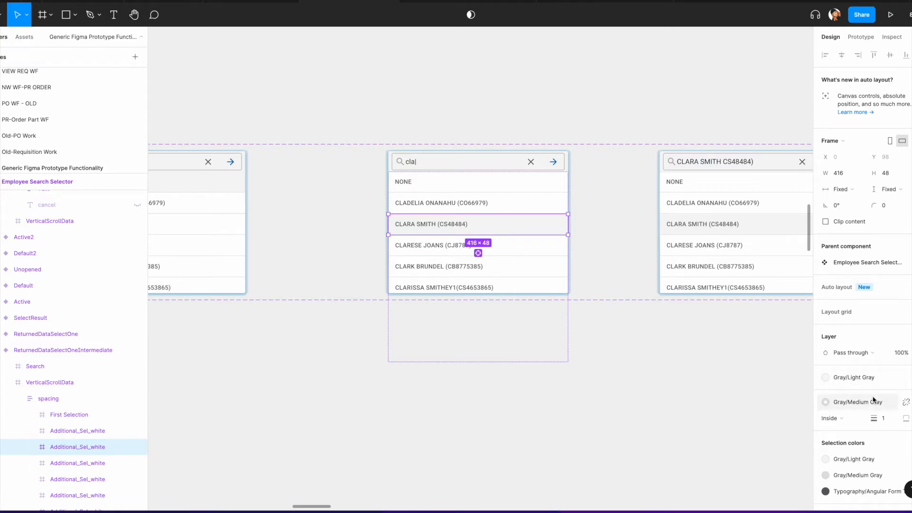
scroll(869, 378, down, 3)
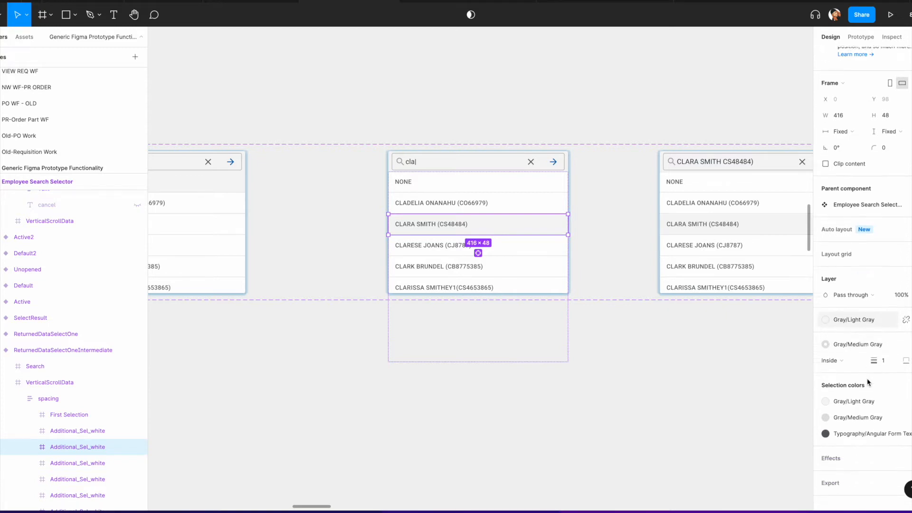
click(882, 309)
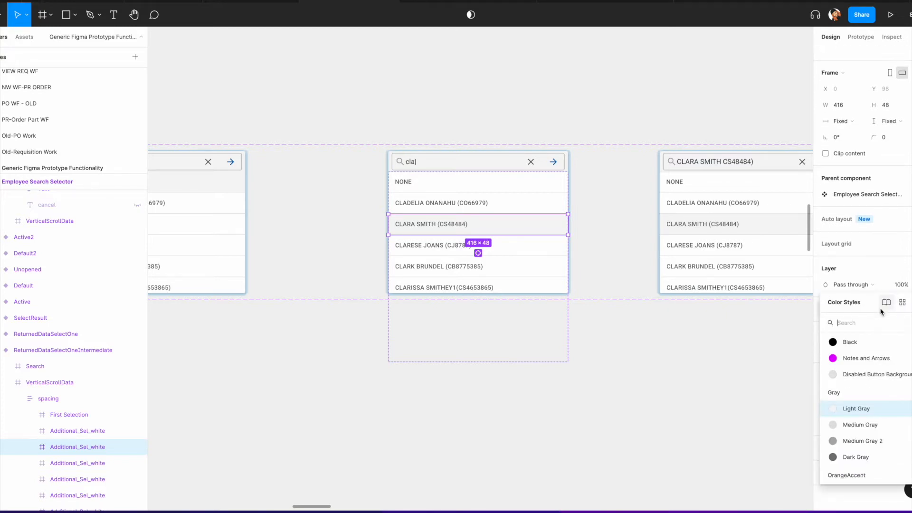
click(861, 409)
Step: Inspect the NONE row's fill and expand the layers of the SelectResult variant
click(485, 185)
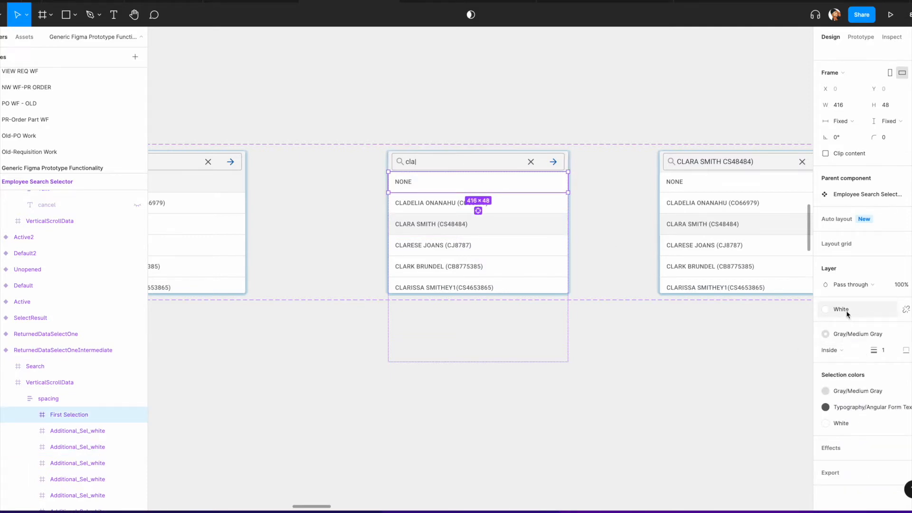
scroll(615, 309, right, 5)
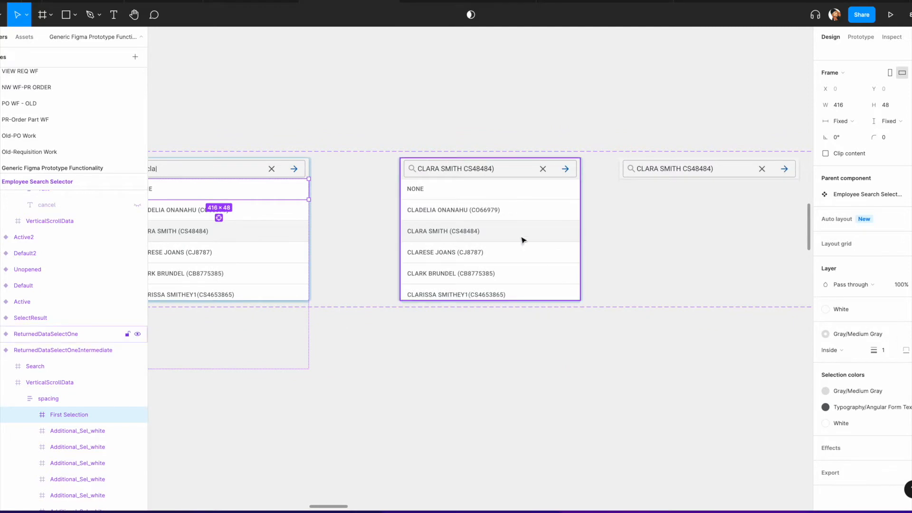
scroll(444, 232, left, 5)
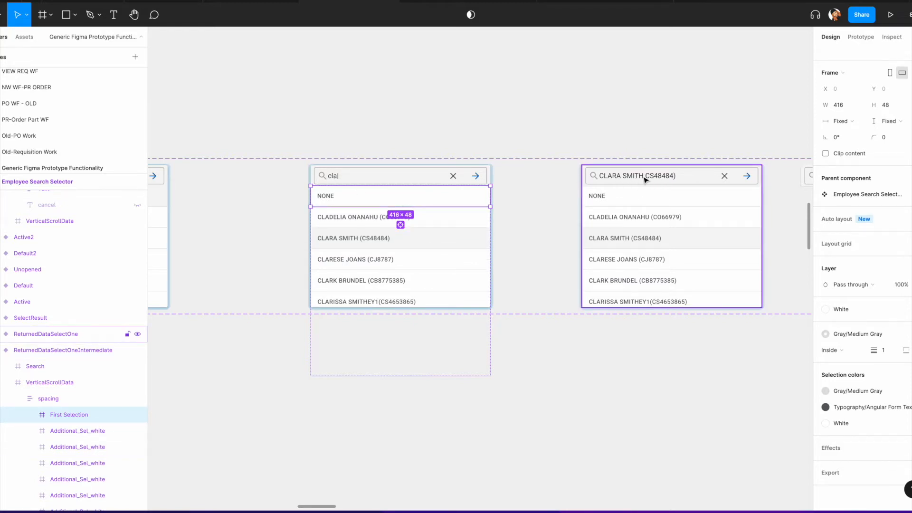
scroll(645, 180, right, 5)
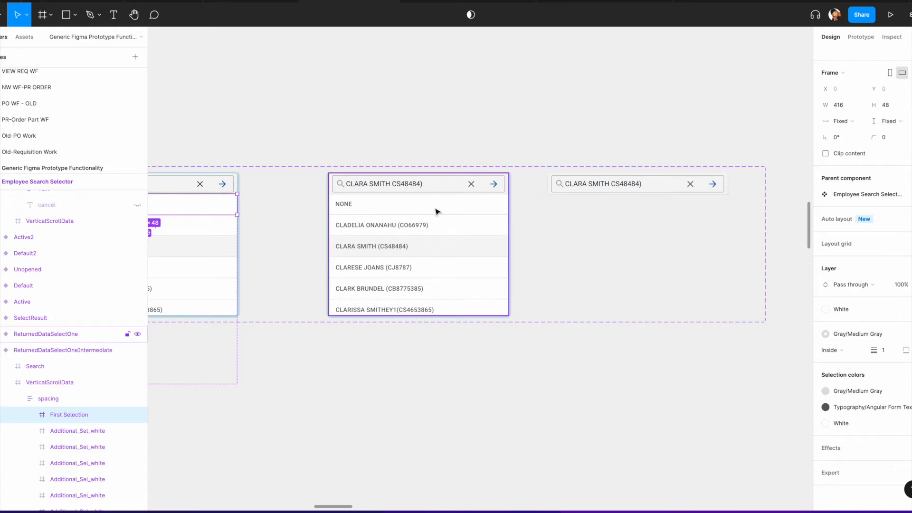
click(614, 191)
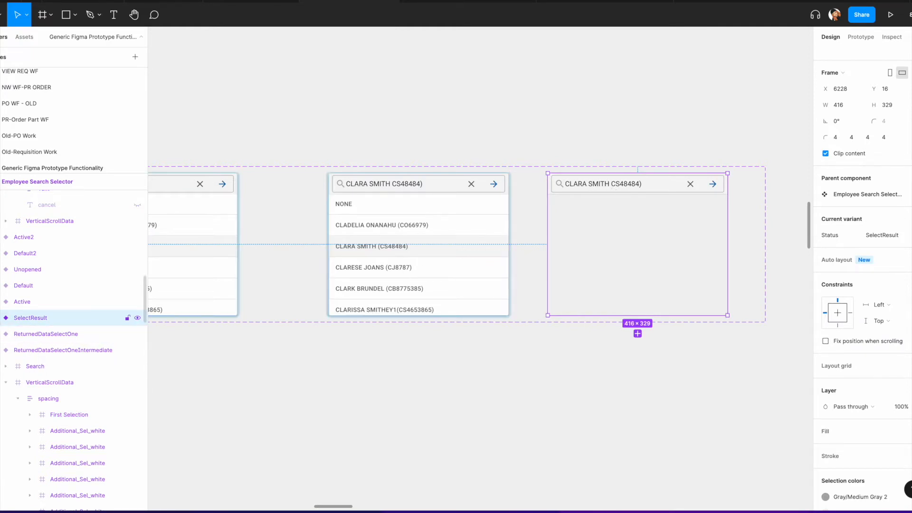
click(2, 318)
click(5, 334)
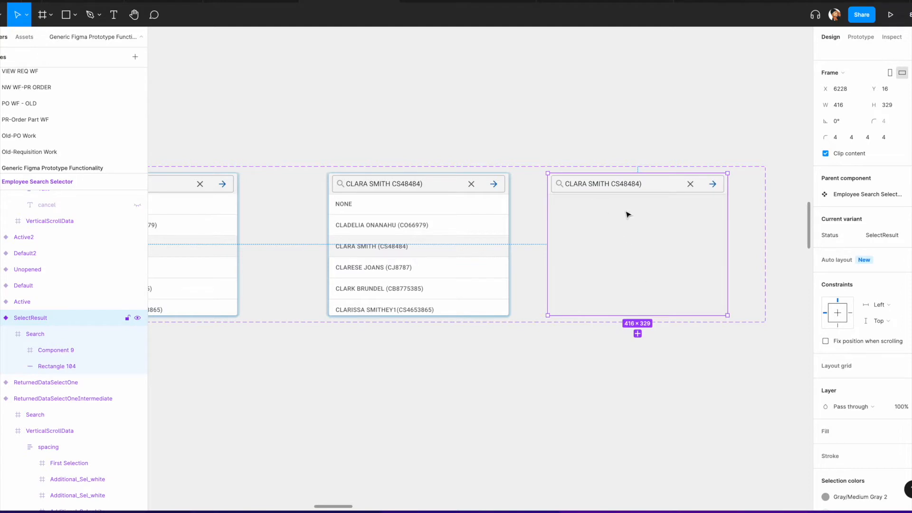
Step: Copy the Unopened variant of the Employee Search Selector to a spot below the component set
scroll(830, 388, down, 1)
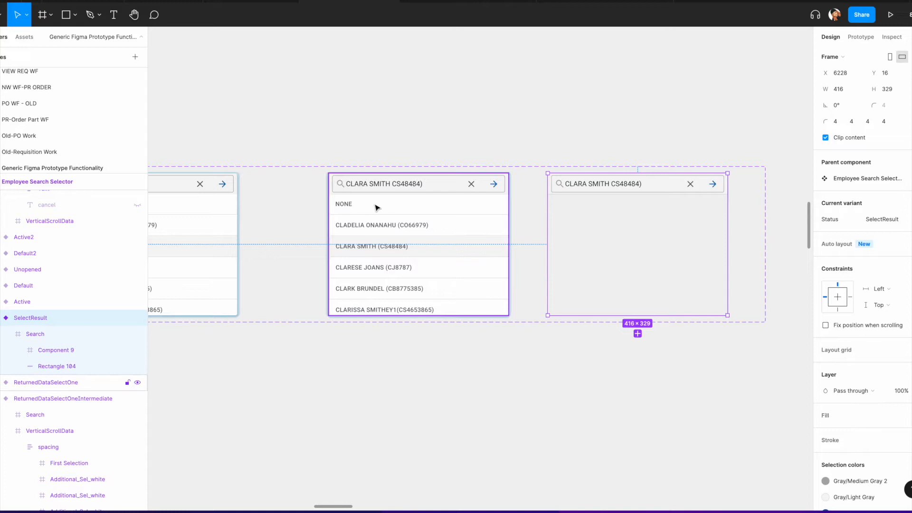
scroll(347, 246, down, 10)
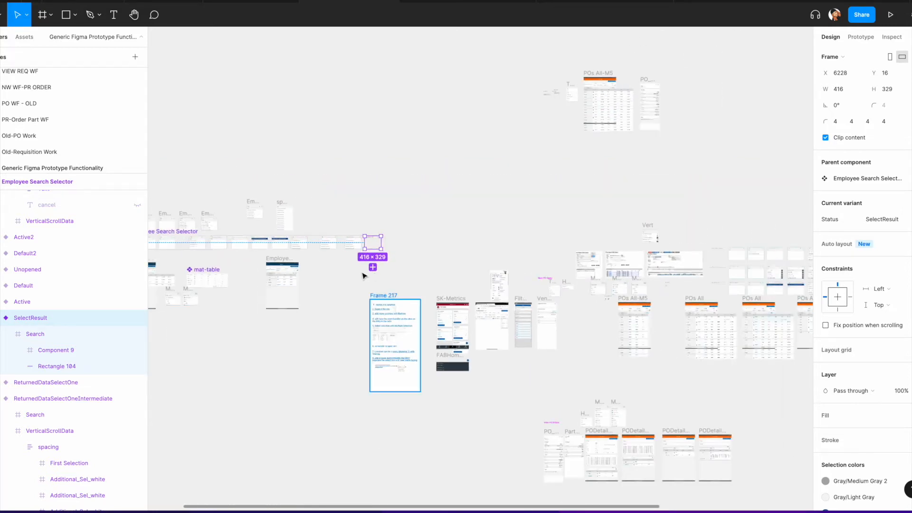
scroll(426, 255, up, 4)
scroll(437, 246, up, 2)
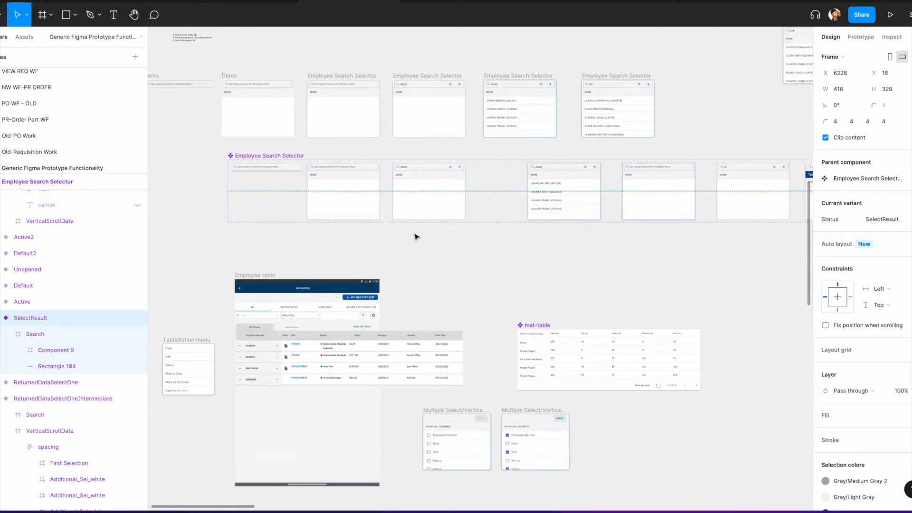
scroll(411, 230, up, 2)
scroll(420, 257, down, 3)
scroll(538, 249, left, 2)
scroll(297, 202, up, 4)
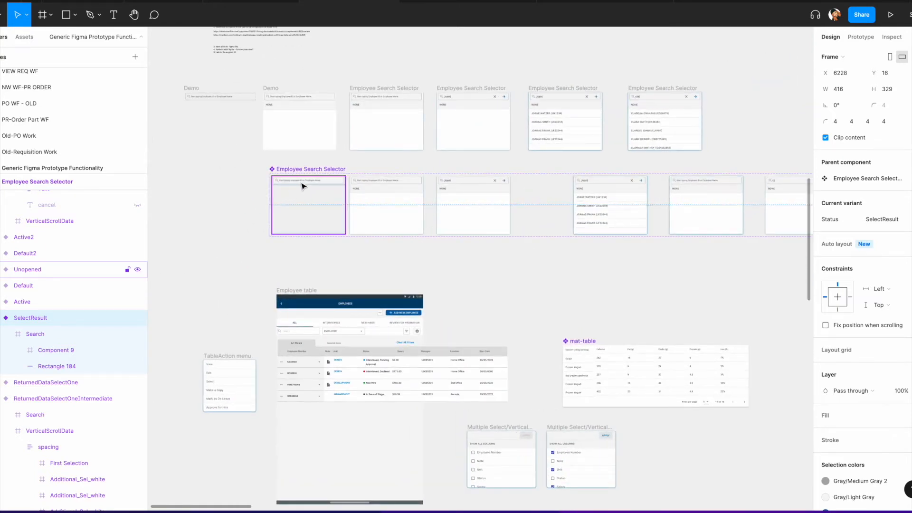
drag(302, 185, 476, 258)
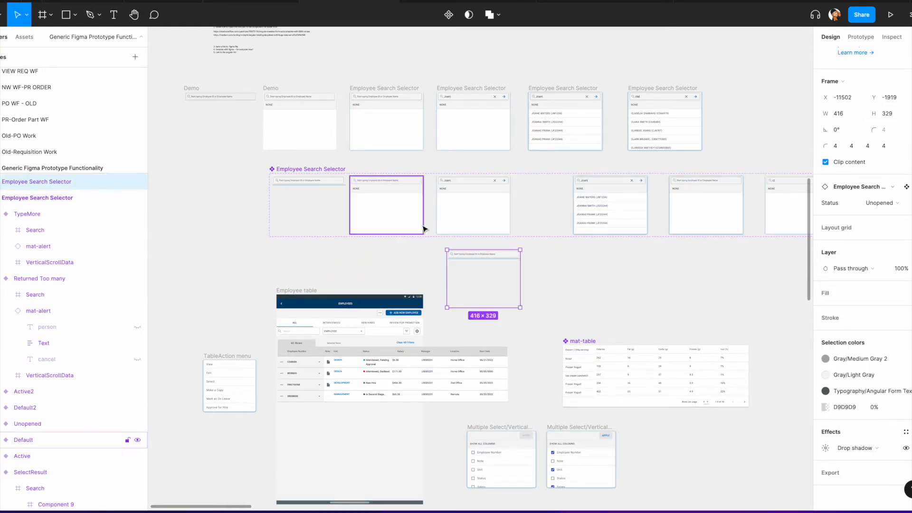
Step: Copy the Default and Active variants below the component set beside the Unopened copy
click(376, 196)
drag(378, 196, 566, 271)
click(490, 215)
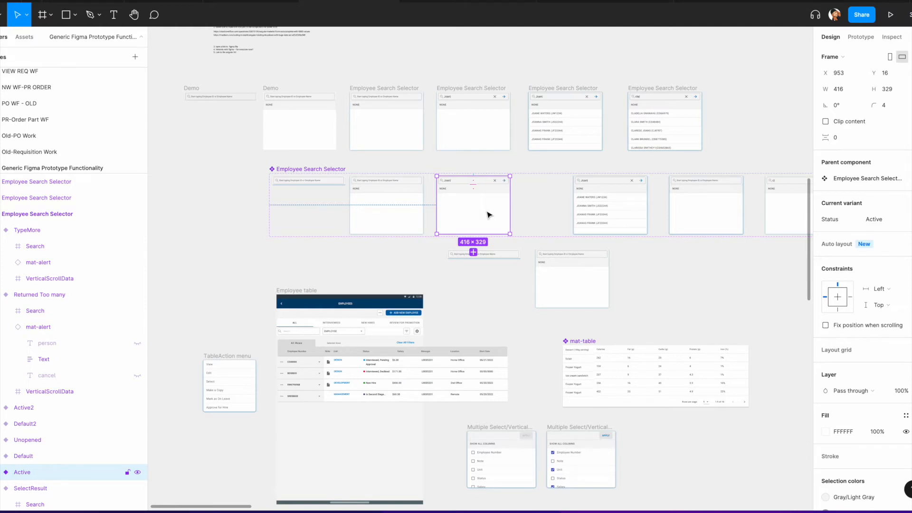
right_click(635, 259)
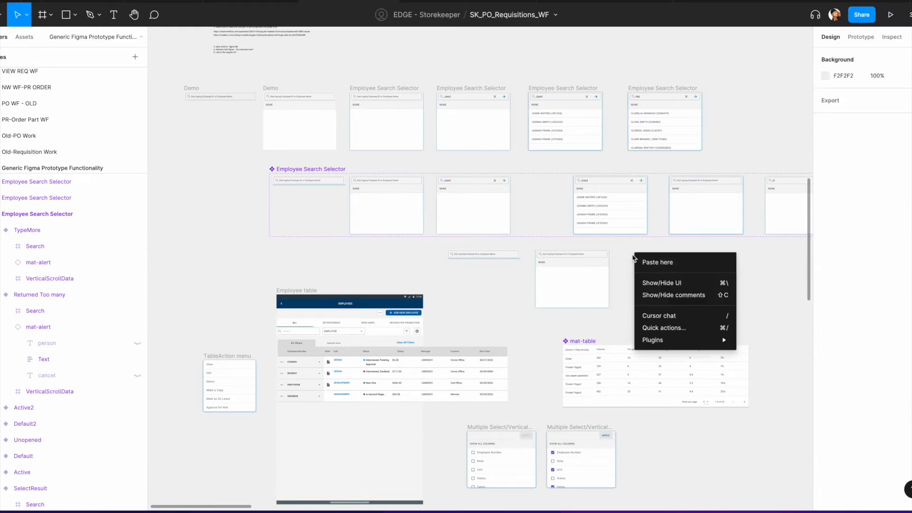
click(659, 264)
drag(646, 264, 645, 265)
Step: Copy the ReturnedData and Default2 variants into the row of copies below the component set
scroll(639, 264, right, 5)
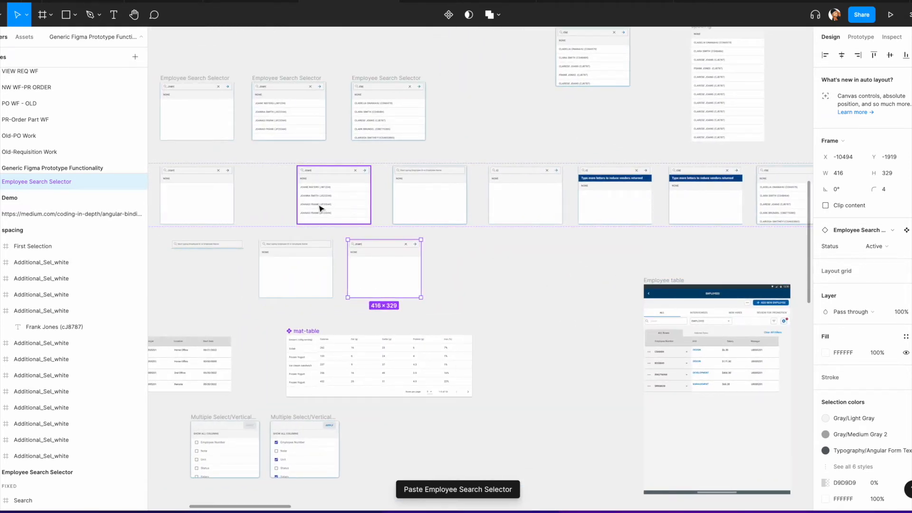
drag(333, 196, 475, 268)
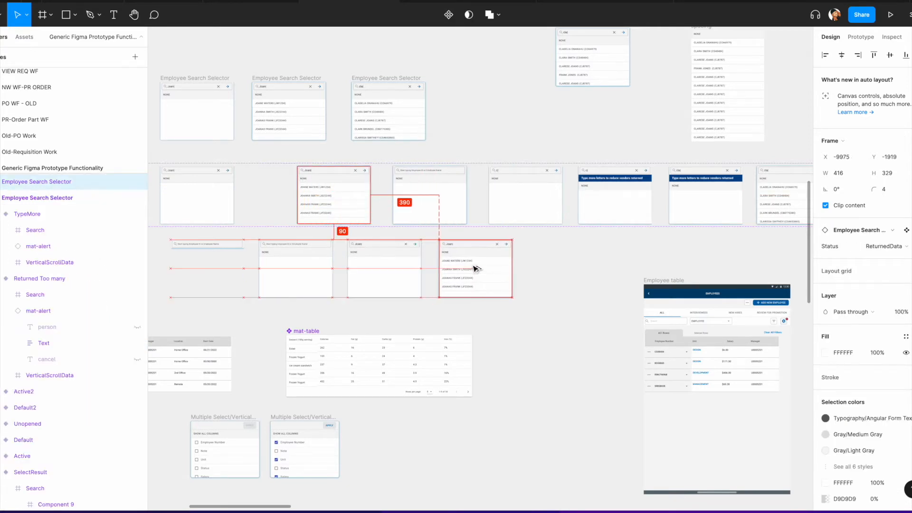
click(427, 199)
drag(429, 199, 574, 271)
Step: Move the Employee table frame lower, out of the way of the copied variants
scroll(608, 265, down, 5)
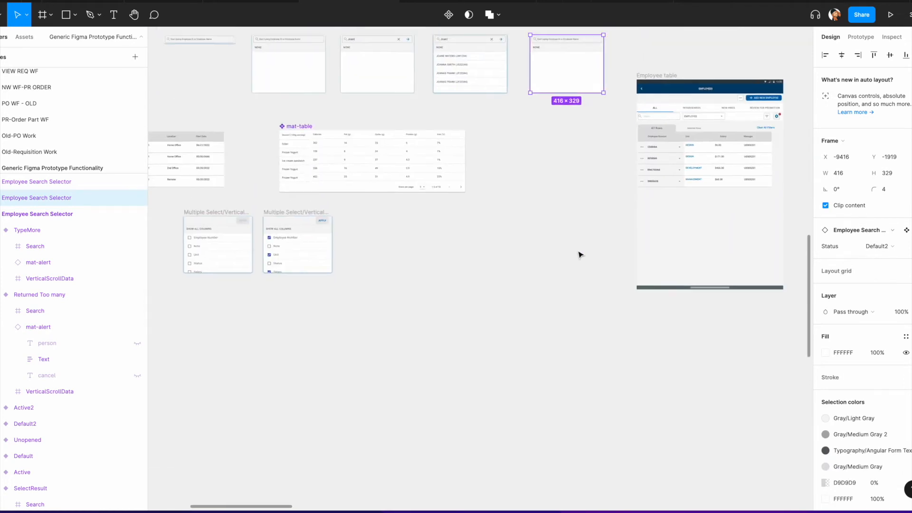
scroll(578, 255, up, 2)
drag(636, 141, 647, 191)
Step: Copy the next blank variant and the first alert variant into a new row below the component set
scroll(605, 193, up, 2)
scroll(605, 194, right, 2)
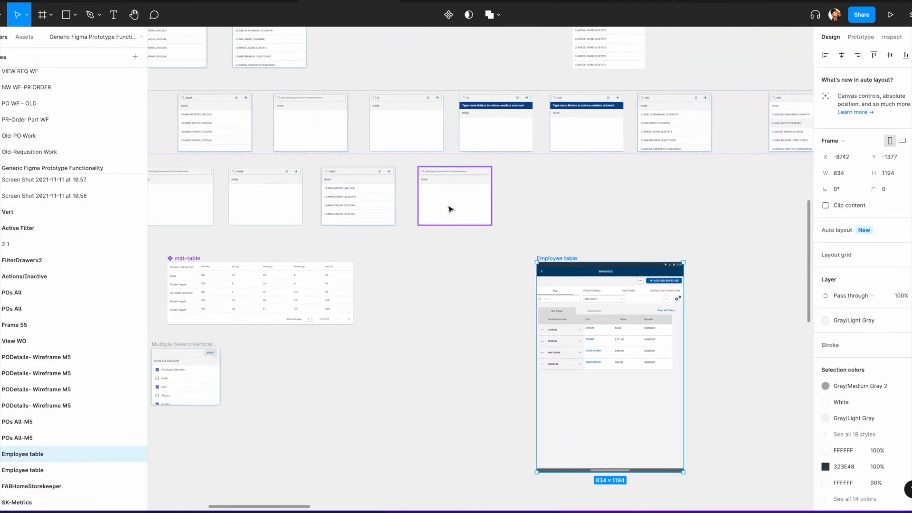
scroll(451, 213, up, 1)
scroll(451, 213, left, 1)
scroll(379, 146, right, 3)
scroll(424, 145, right, 1)
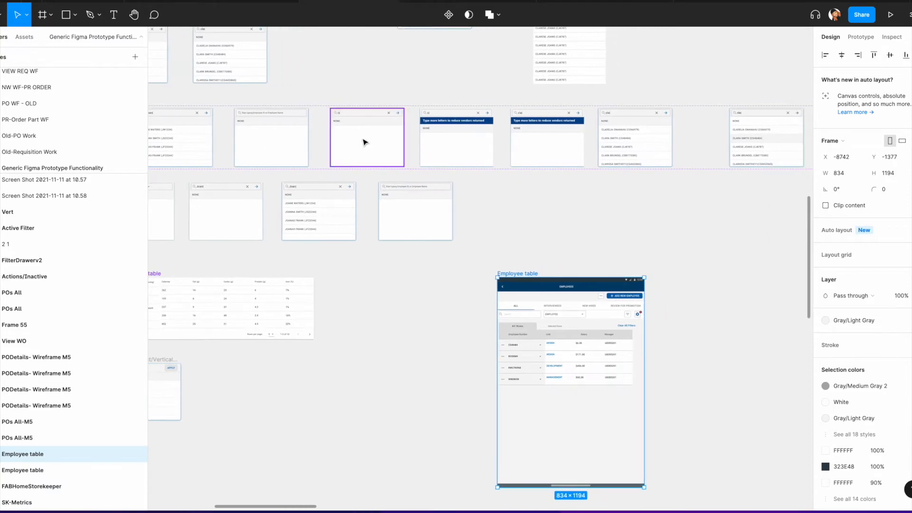
drag(365, 143, 507, 218)
drag(456, 135, 599, 205)
Step: Copy the TypeMore variant with its alert banner to the end of the new row
scroll(599, 205, right, 6)
click(242, 129)
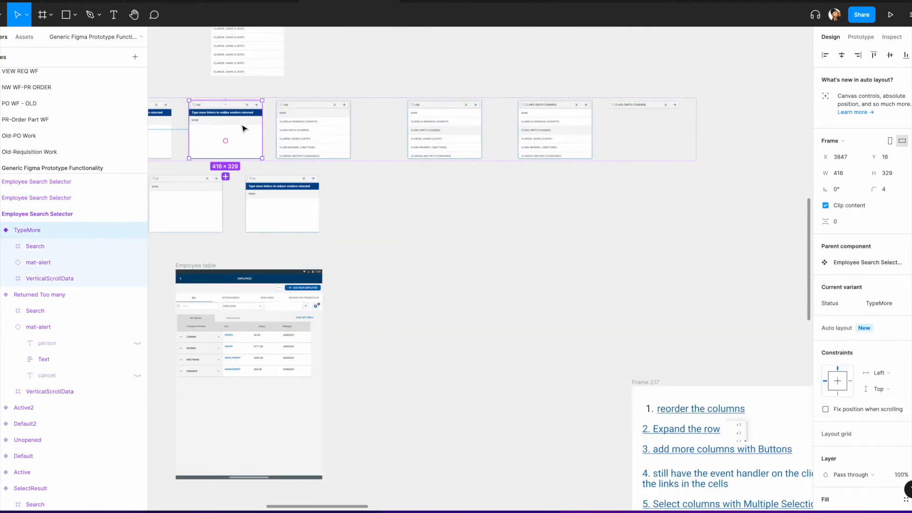
drag(242, 128, 389, 199)
Step: Select the four remaining variants from ReturnedData2 to SelectResult and copy them to the end of the row
click(327, 140)
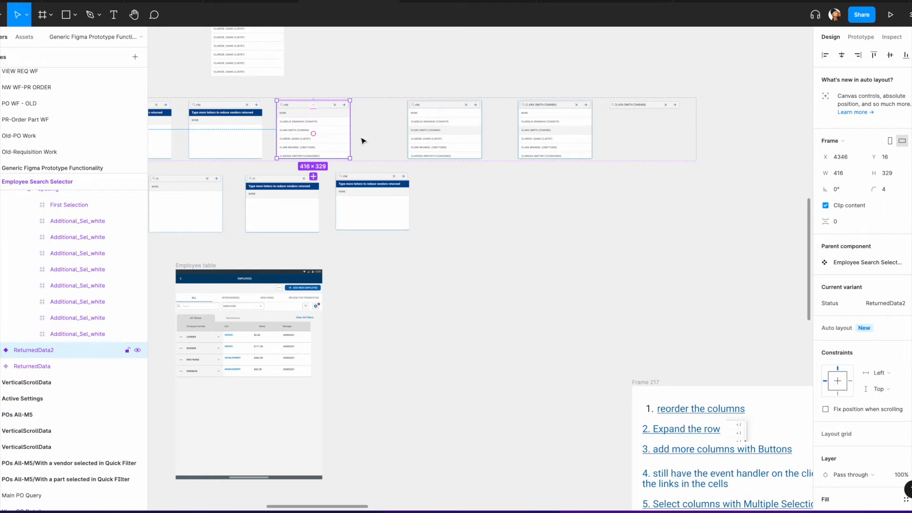
shift+click(434, 142)
shift+click(554, 141)
shift+click(646, 143)
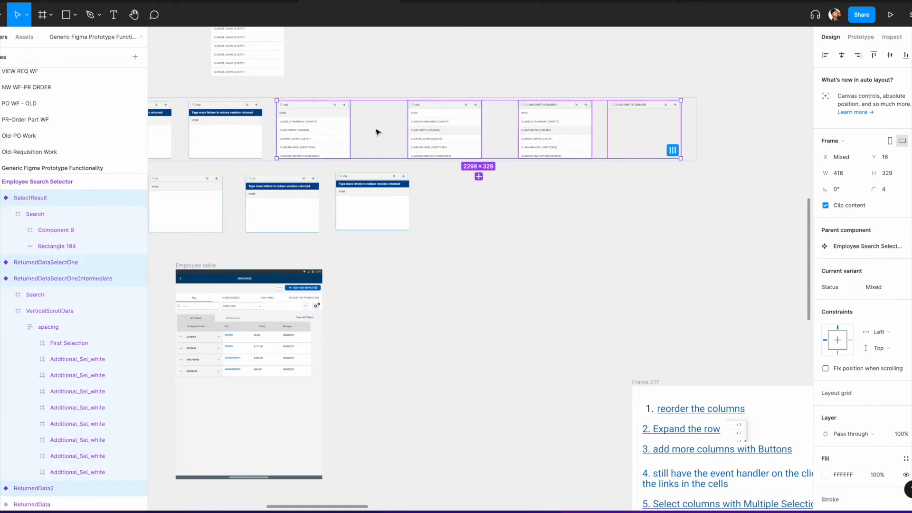
drag(326, 139, 472, 206)
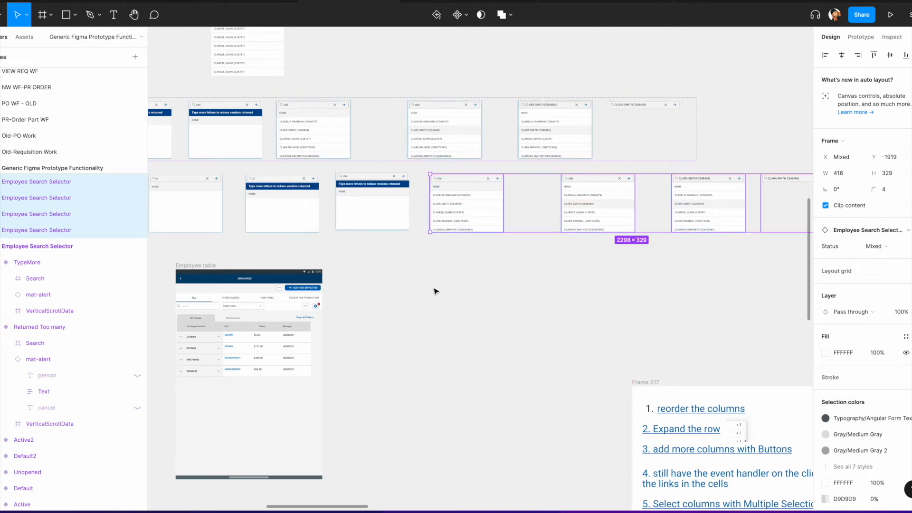
Step: Examine the search-selector frames and component variants spread across the canvas
scroll(472, 276, left, 6)
scroll(375, 268, left, 10)
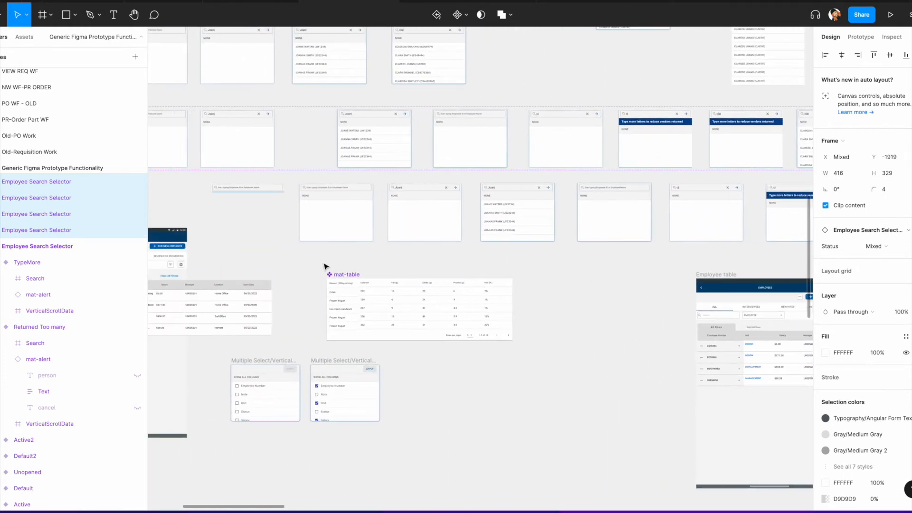
click(306, 231)
scroll(291, 188, up, 5)
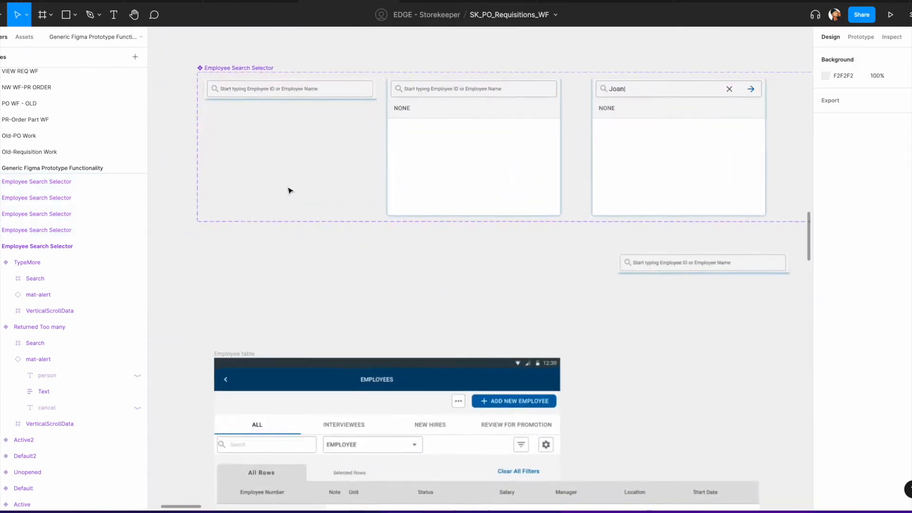
scroll(330, 173, up, 3)
click(329, 172)
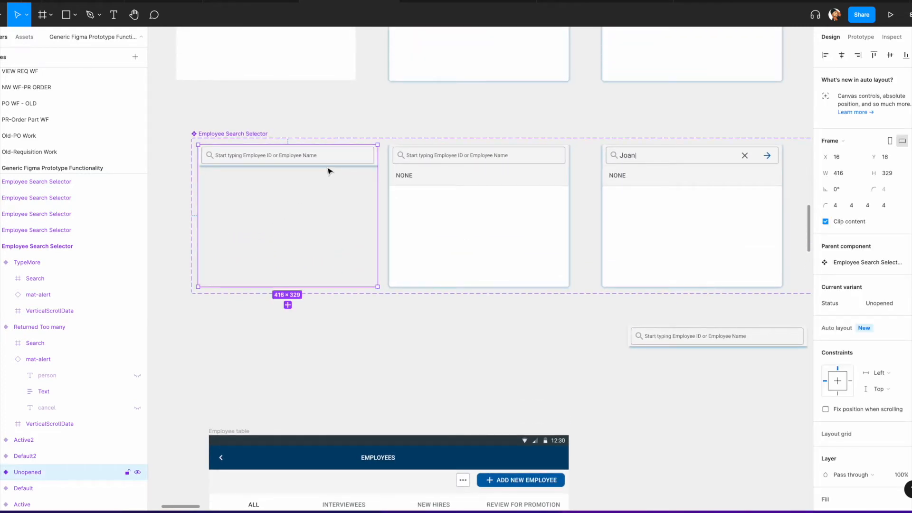
click(476, 184)
scroll(476, 184, right, 5)
scroll(476, 184, up, 4)
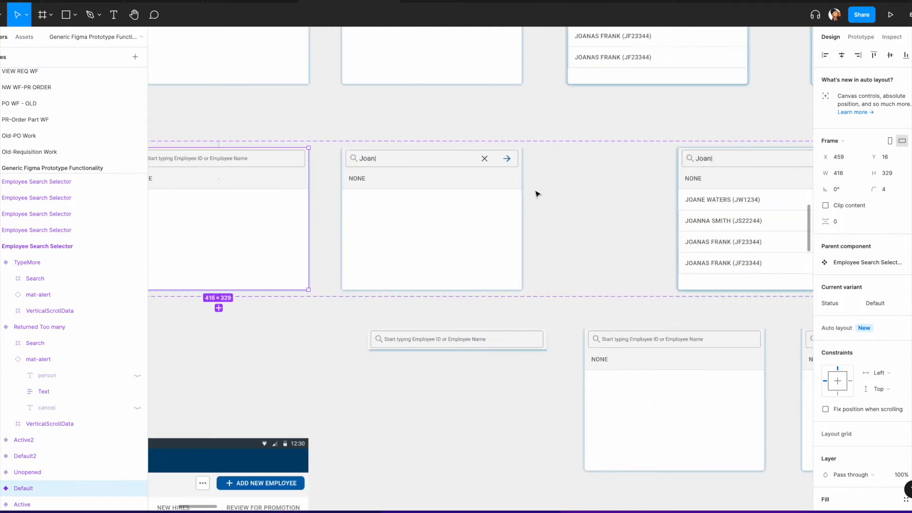
click(468, 138)
scroll(500, 241, down, 5)
scroll(500, 240, left, 2)
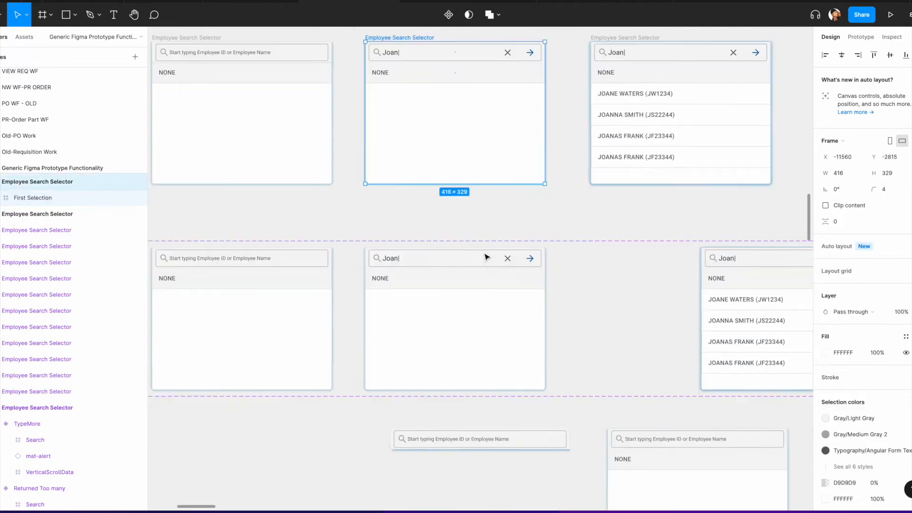
scroll(295, 204, left, 5)
scroll(298, 189, up, 1)
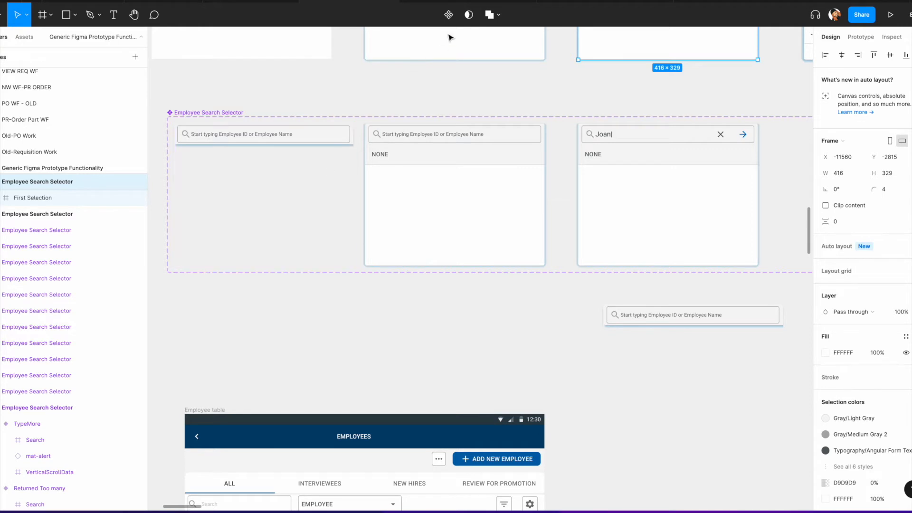
scroll(428, 85, up, 3)
scroll(428, 86, right, 2)
scroll(424, 89, up, 4)
scroll(424, 89, right, 1)
click(322, 156)
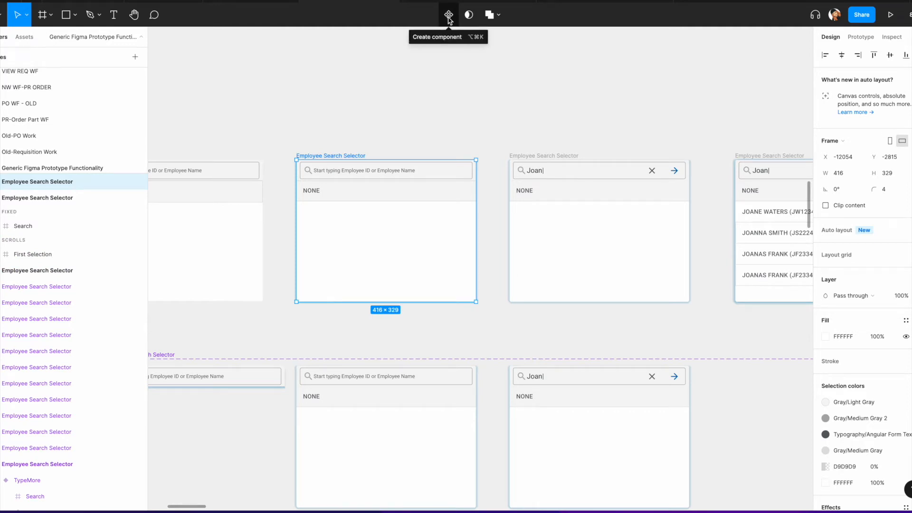
scroll(291, 315, down, 3)
scroll(544, 254, right, 10)
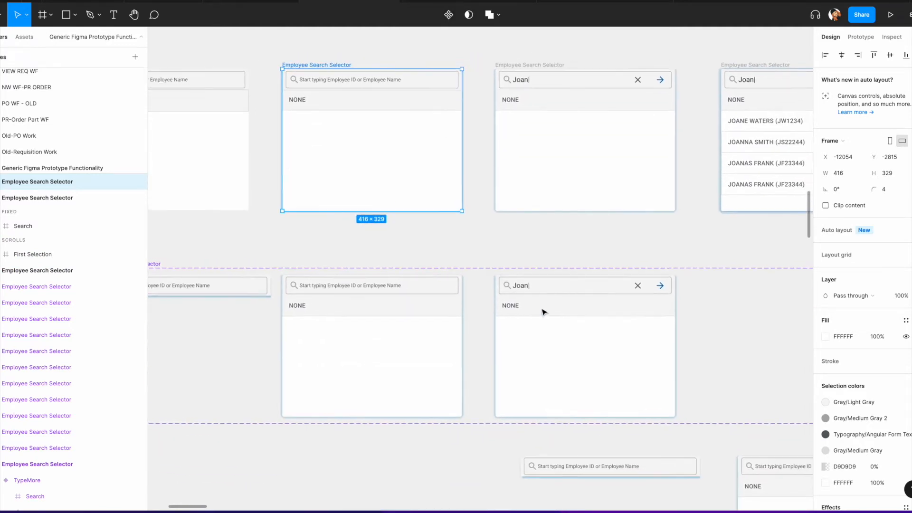
scroll(702, 334, right, 5)
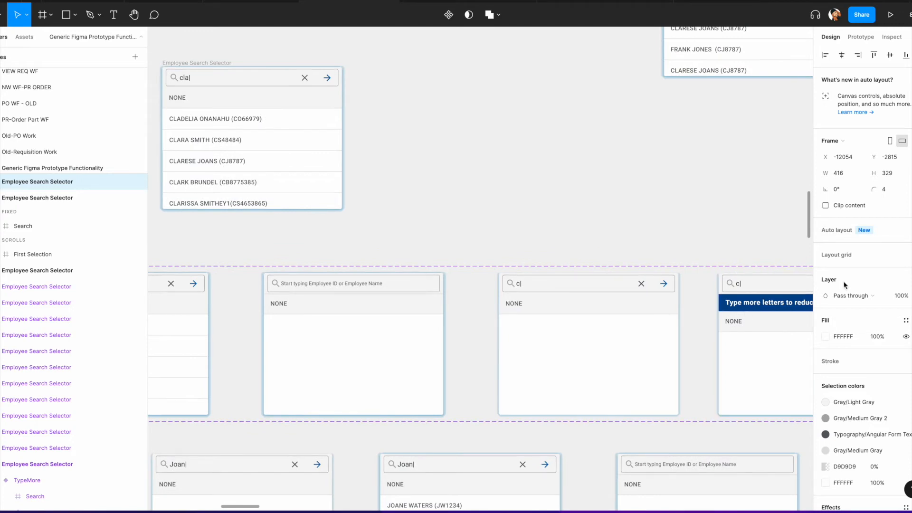
scroll(811, 288, down, 5)
scroll(806, 288, right, 2)
scroll(778, 309, right, 3)
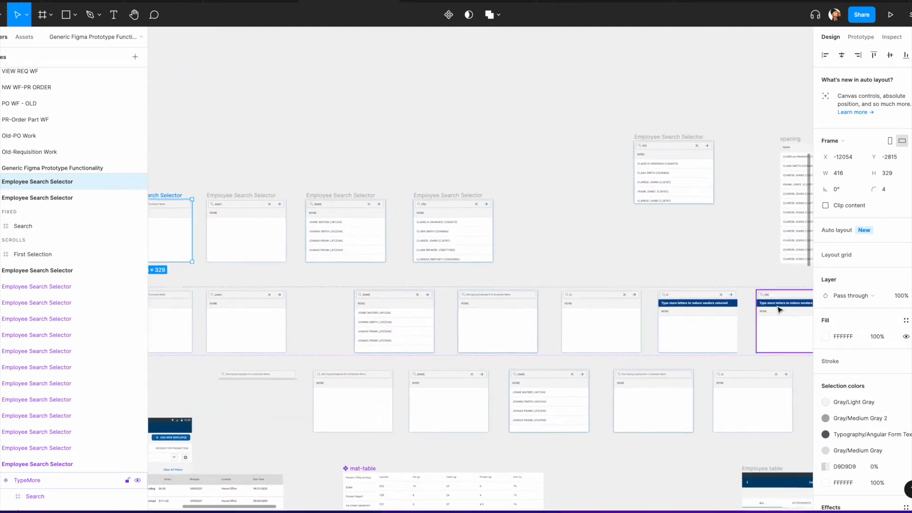
scroll(614, 261, left, 3)
Step: Try turning two top-row selector frames into components and combining them, and undo the conversion
click(384, 198)
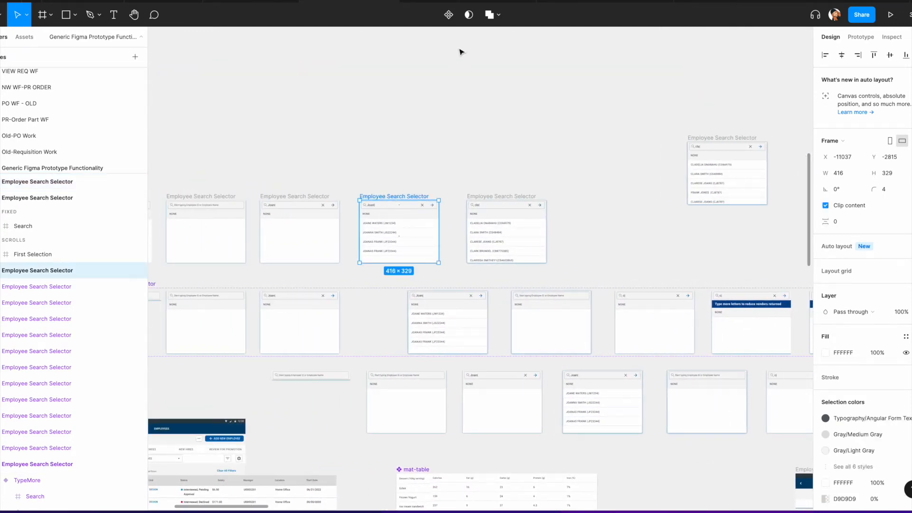
click(449, 14)
click(473, 196)
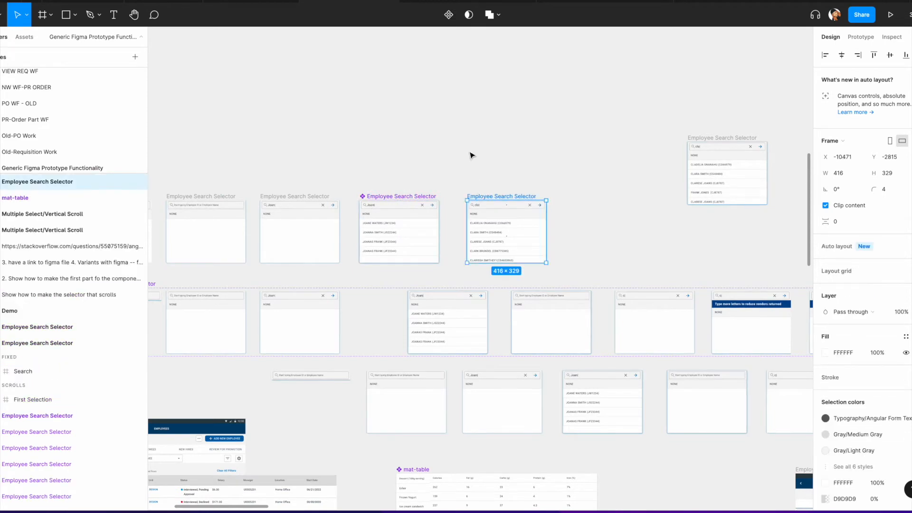
click(448, 14)
drag(351, 173, 613, 276)
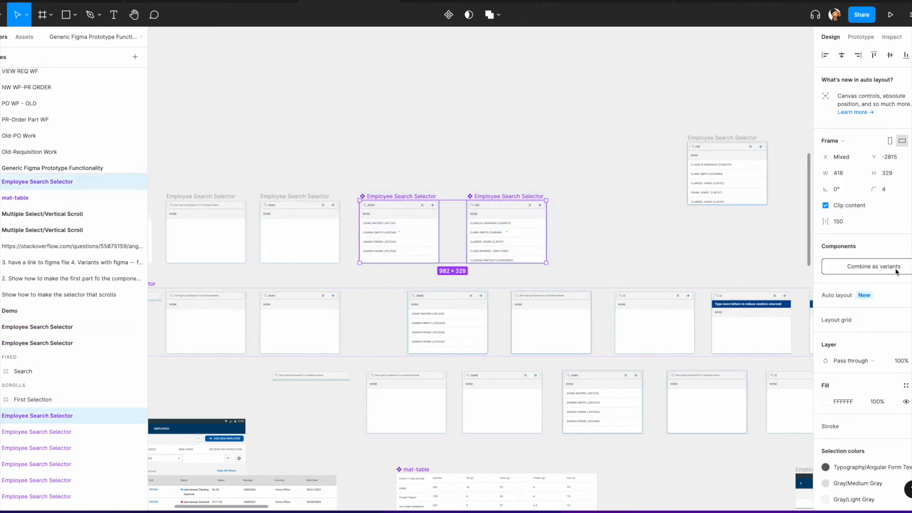
key(ctrl+z)
key(ctrl+z)
key(ctrl+z)
key(ctrl+z)
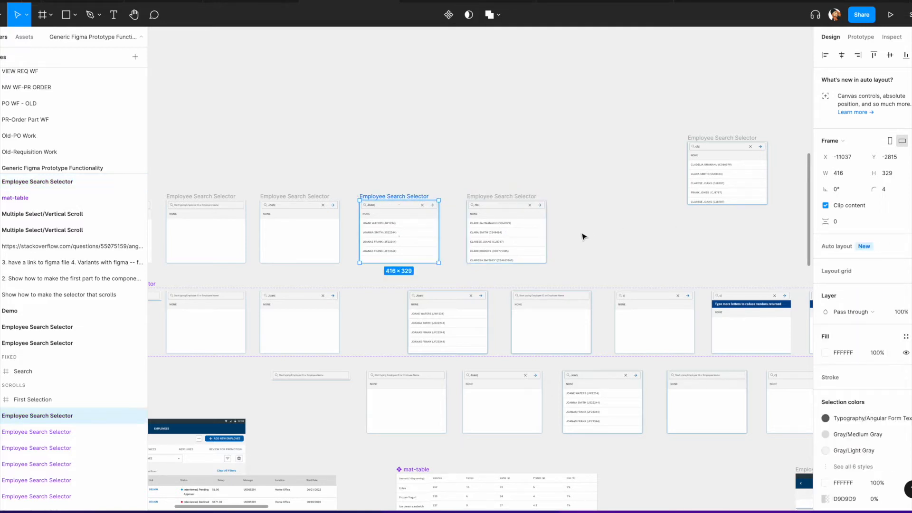
Step: Append a new line beginning 'Link to figma varian' to the numbered to-do notes above the demo frames
scroll(550, 236, down, 4)
scroll(508, 221, up, 2)
scroll(546, 226, right, 6)
scroll(589, 229, right, 5)
scroll(422, 207, down, 2)
scroll(427, 210, left, 6)
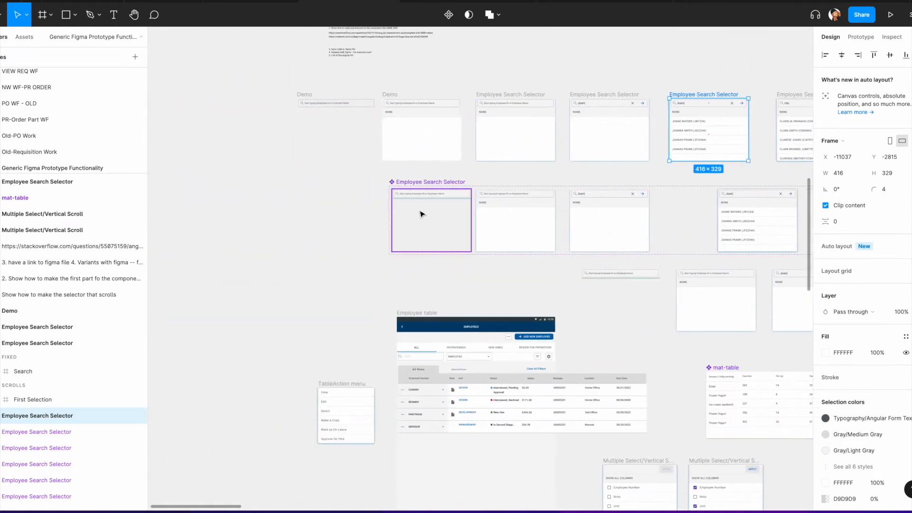
scroll(428, 212, up, 2)
scroll(472, 175, up, 6)
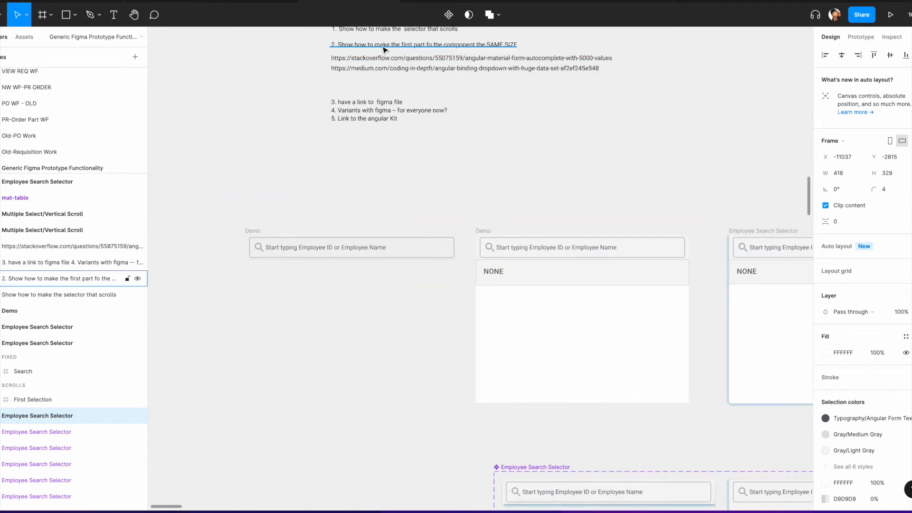
click(384, 49)
double_click(363, 119)
click(415, 124)
scroll(416, 123, up, 1)
scroll(416, 123, up, 1)
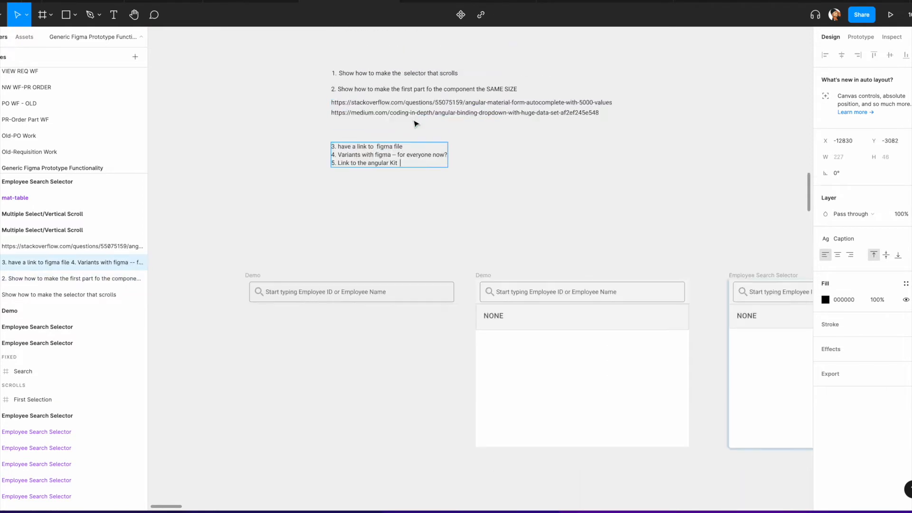
key(Return)
text(Link to figma varian)
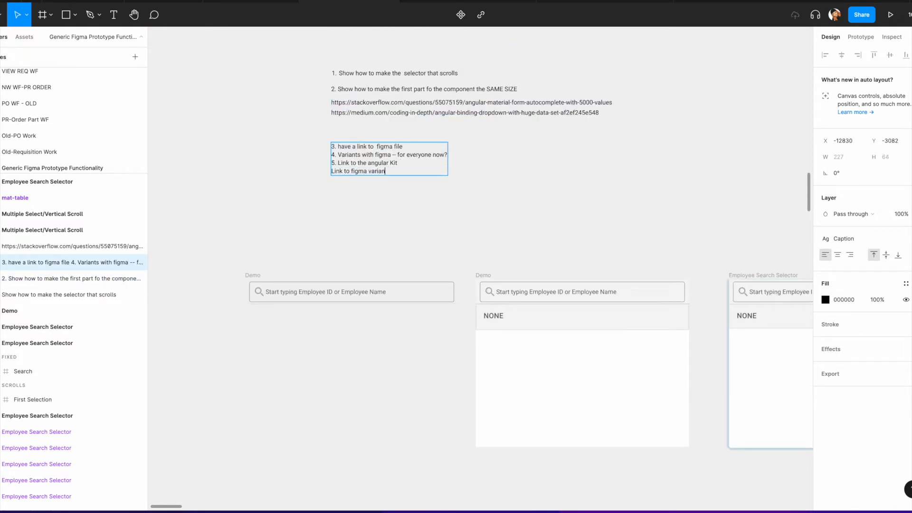
Step: Inspect the prototype interactions set on the Unopened and Default variants of the component set
scroll(586, 27, down, 4)
scroll(586, 28, right, 5)
scroll(618, 58, down, 1)
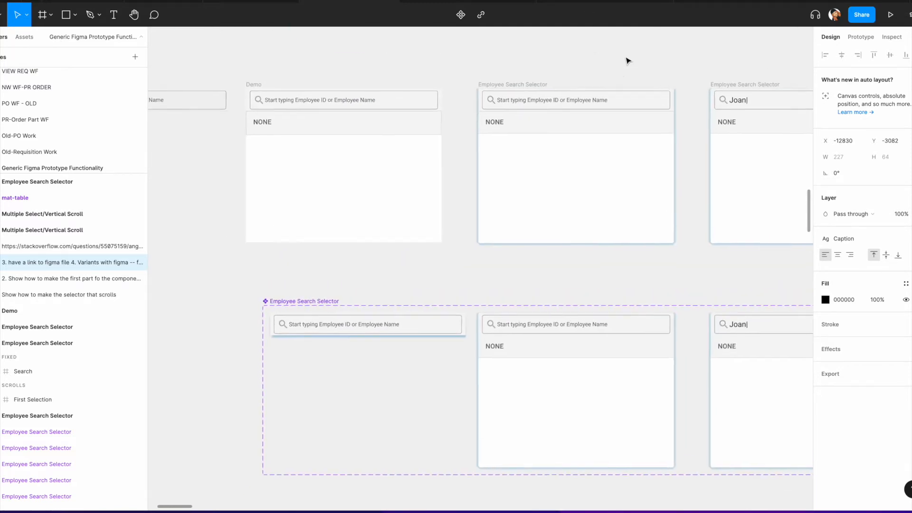
scroll(627, 67, up, 2)
click(628, 84)
scroll(598, 152, down, 5)
scroll(492, 210, up, 5)
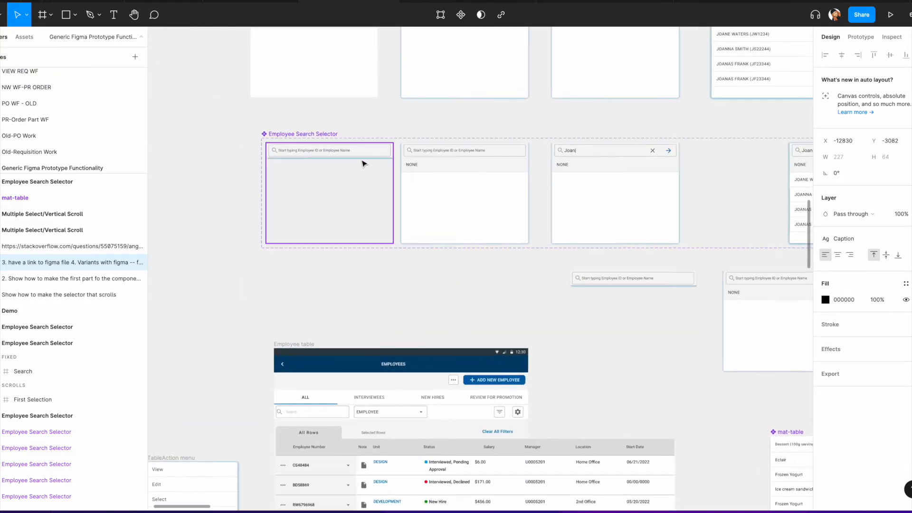
click(350, 155)
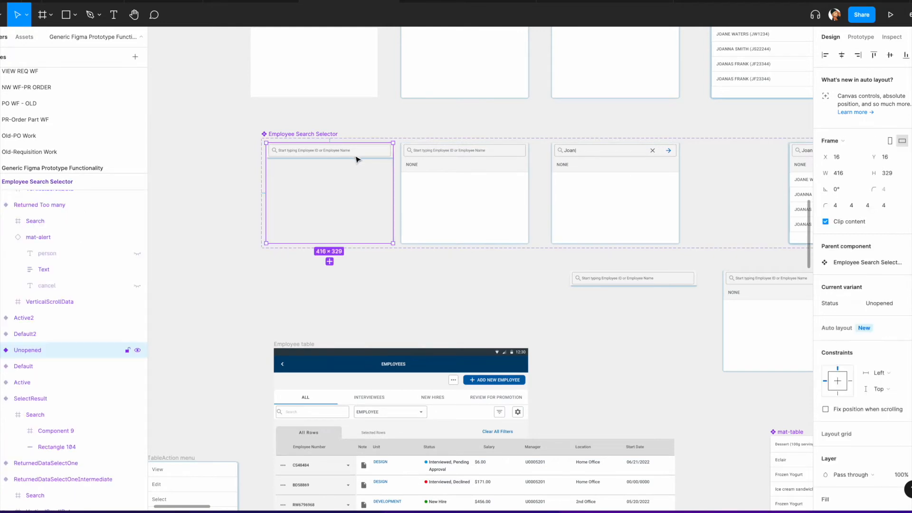
click(860, 37)
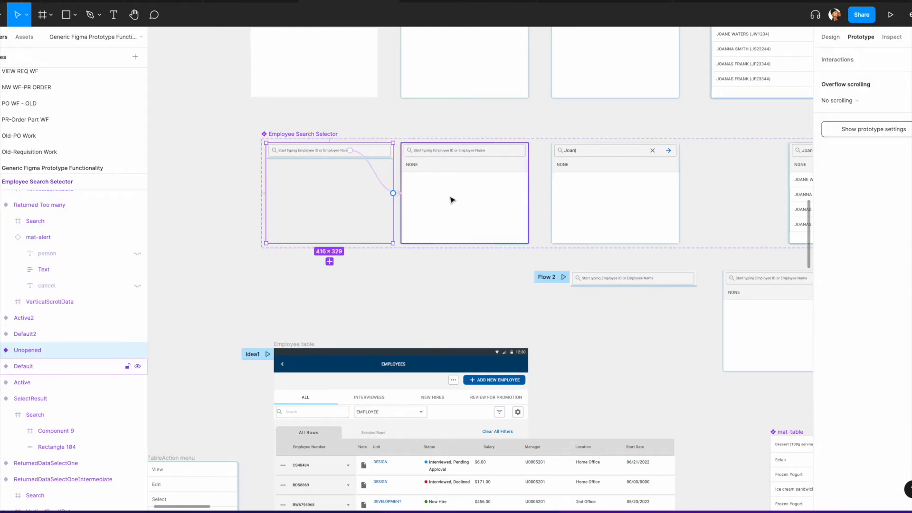
scroll(392, 194, up, 2)
scroll(393, 194, up, 2)
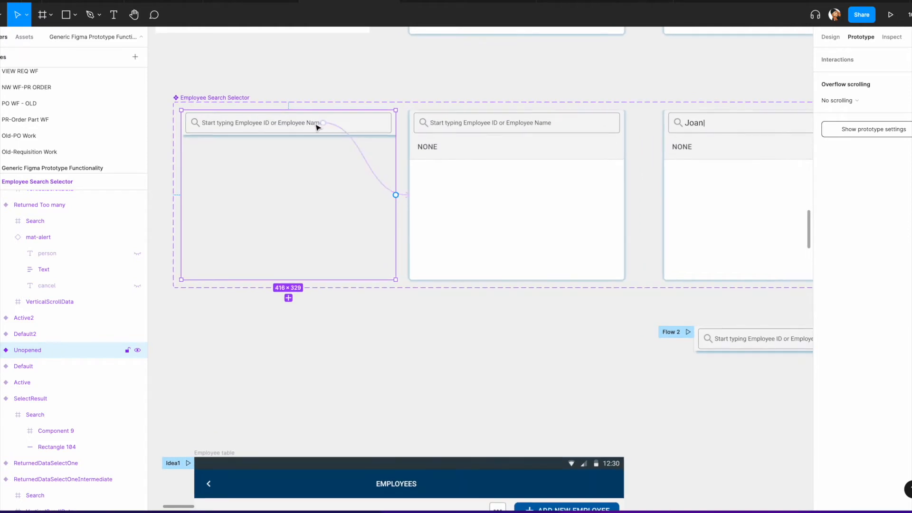
click(358, 143)
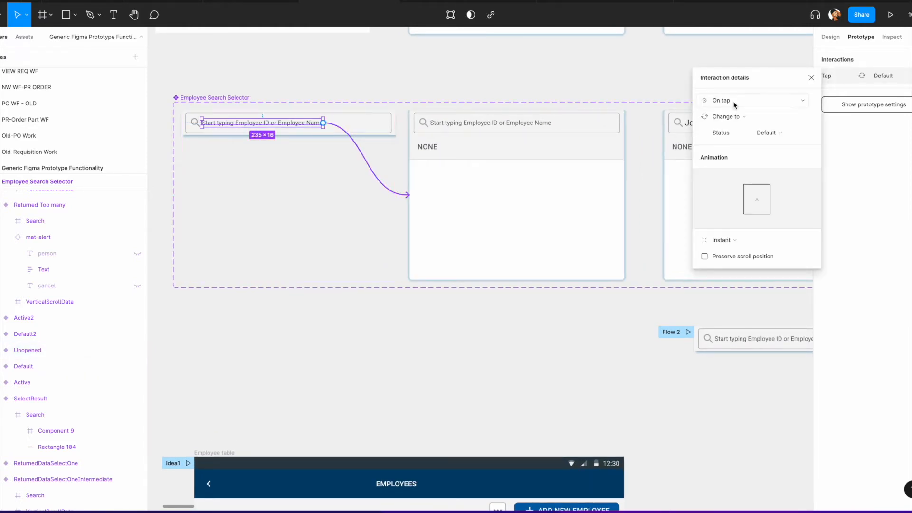
click(545, 168)
scroll(545, 165, right, 5)
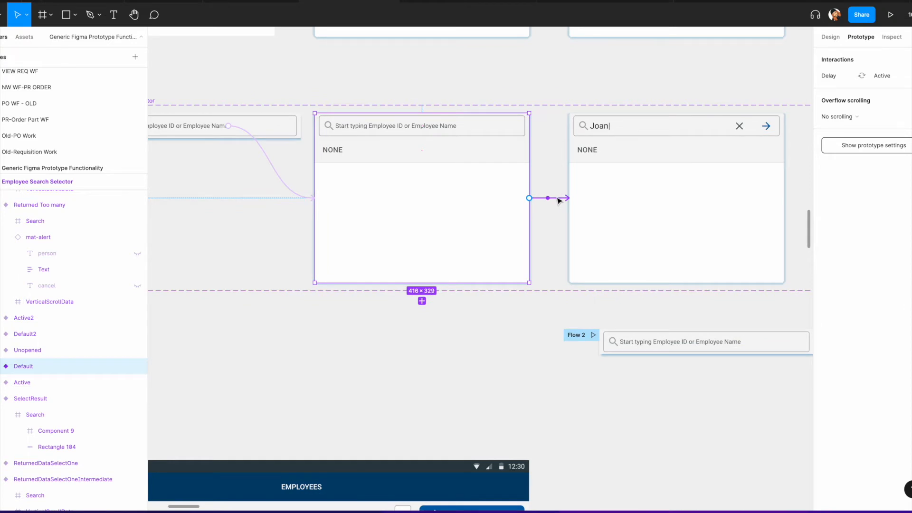
click(558, 200)
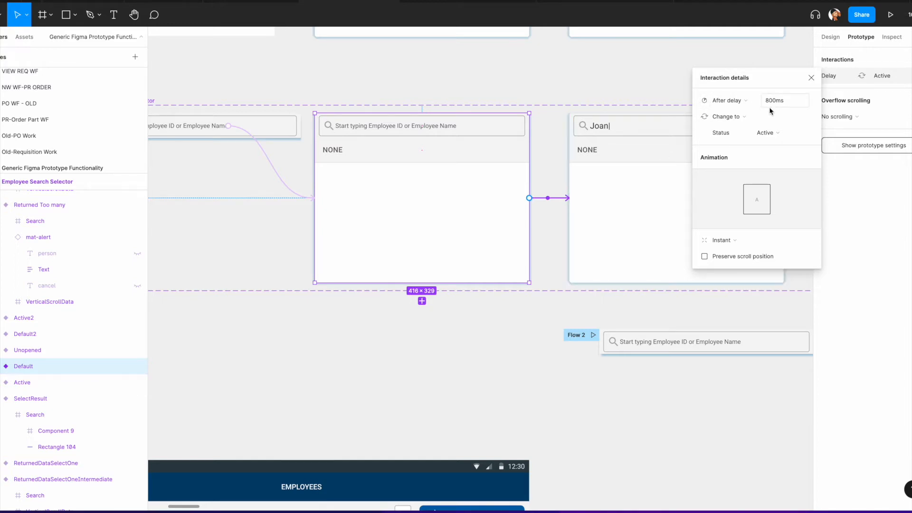
Step: Inspect the prototype connections leading from the Active, ReturnedData and Default2 variants
scroll(588, 187, right, 5)
click(416, 230)
scroll(475, 213, right, 1)
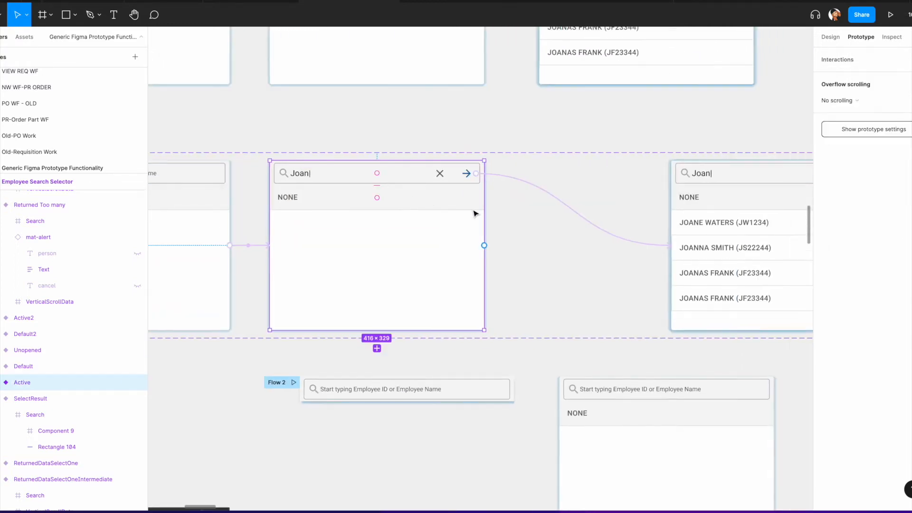
scroll(475, 213, right, 3)
scroll(475, 213, down, 2)
click(356, 94)
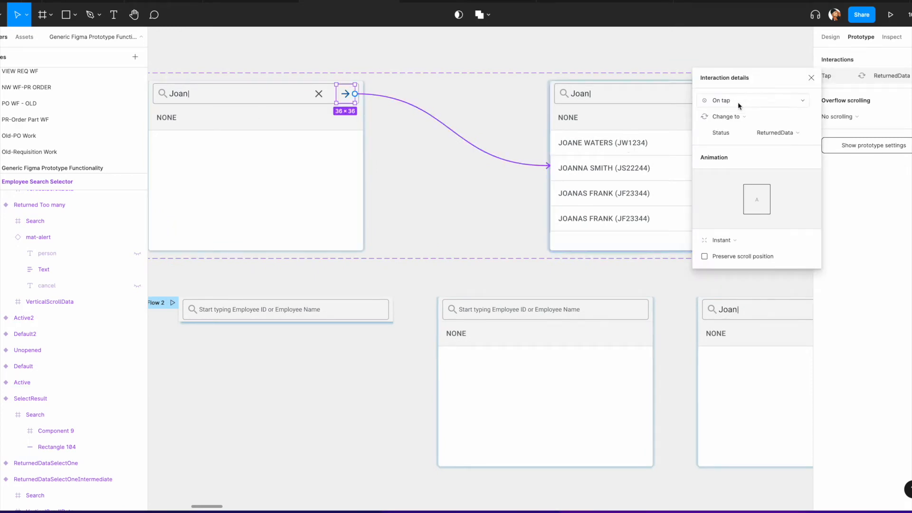
scroll(674, 146, right, 4)
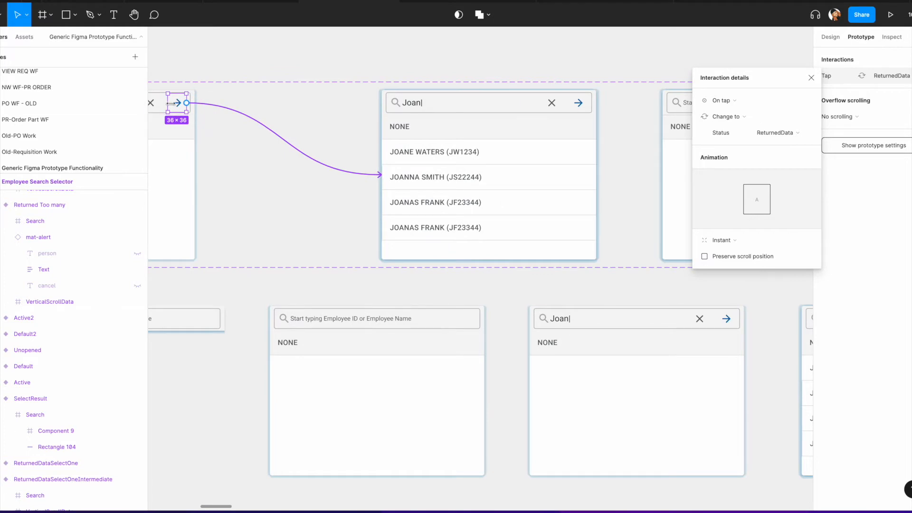
scroll(371, 152, right, 3)
click(335, 169)
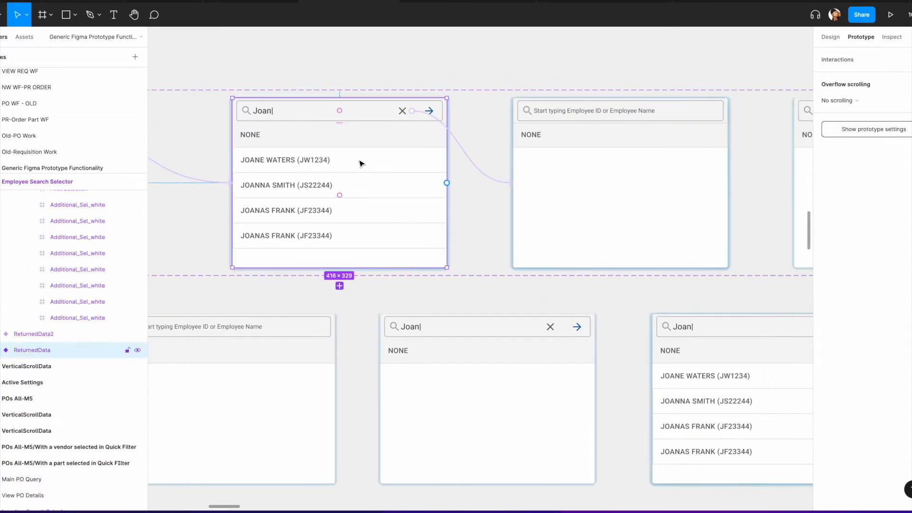
click(463, 153)
scroll(448, 117, right, 3)
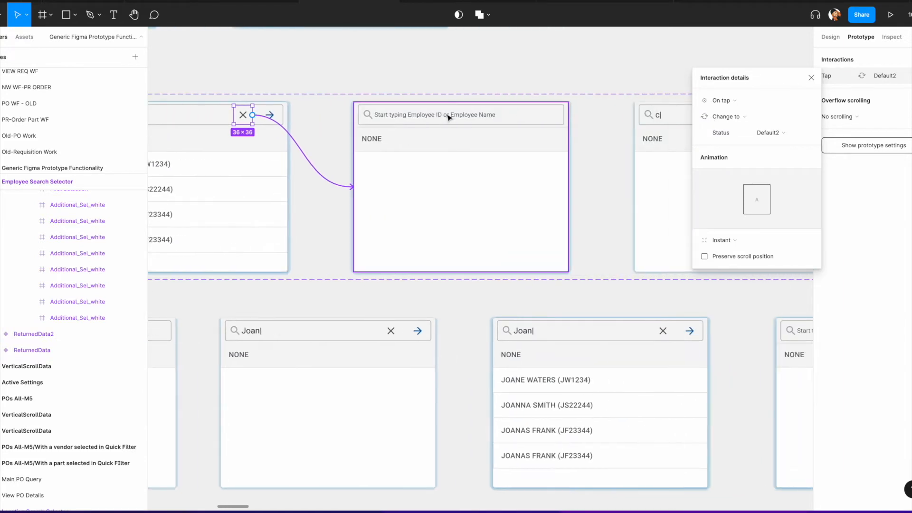
scroll(397, 179, right, 2)
click(397, 179)
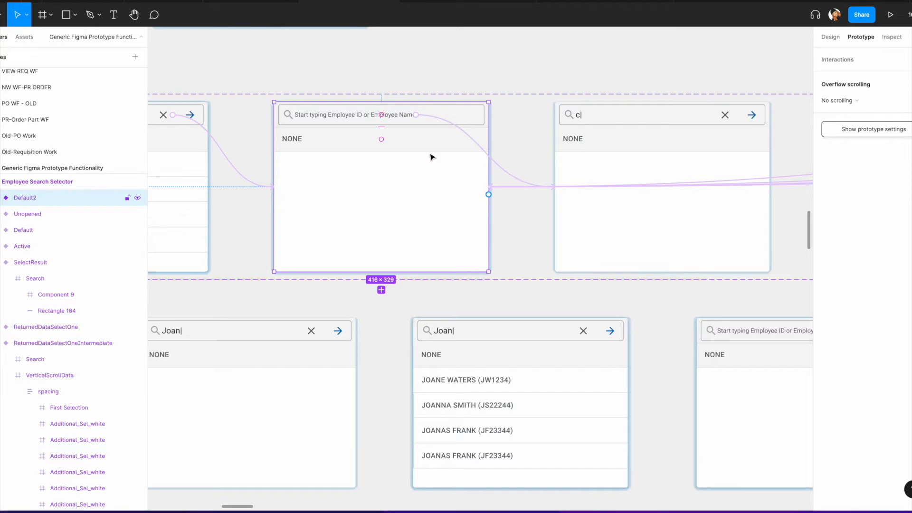
click(836, 38)
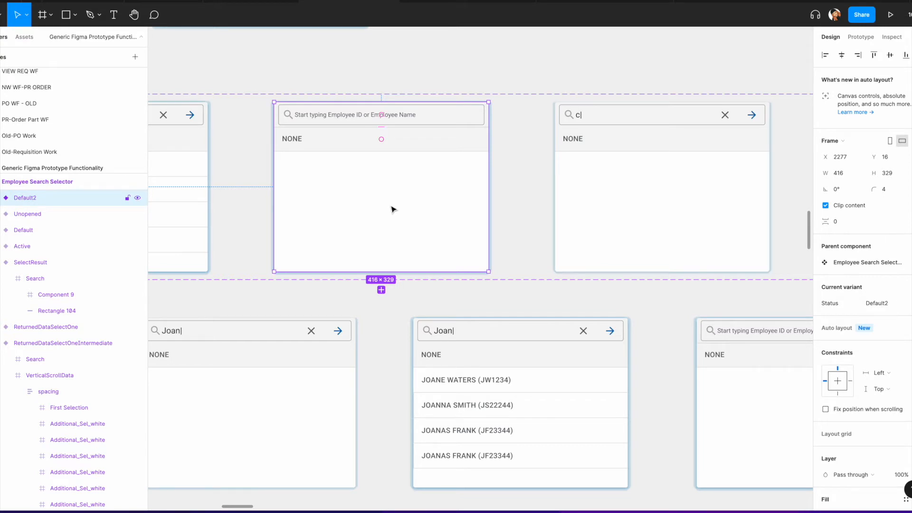
click(861, 37)
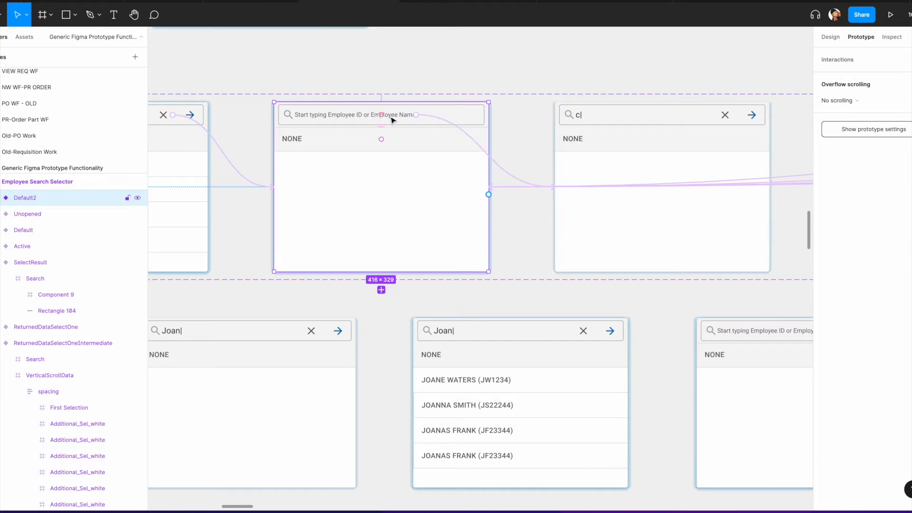
click(496, 164)
scroll(580, 123, right, 6)
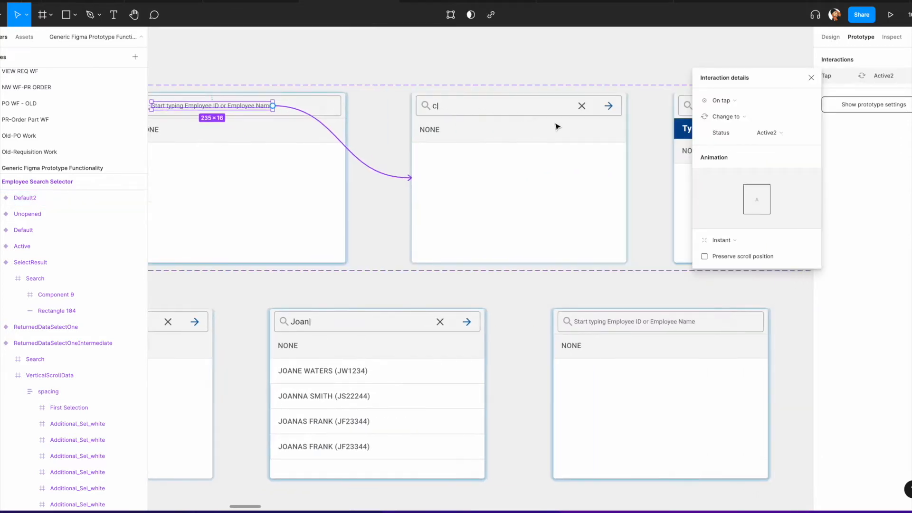
Step: Inspect the prototype interactions leading from the Active2 and Returned Too many variants to TypeMore
click(460, 107)
scroll(491, 122, right, 2)
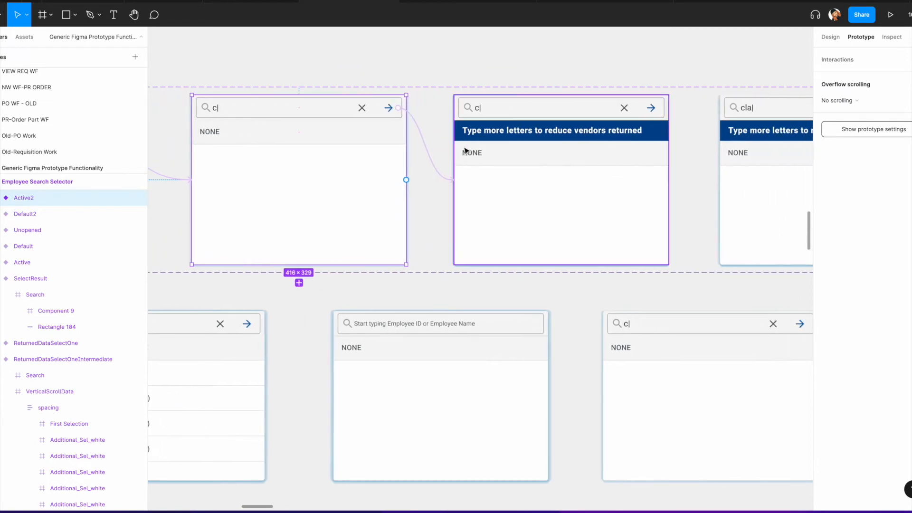
click(434, 160)
click(432, 160)
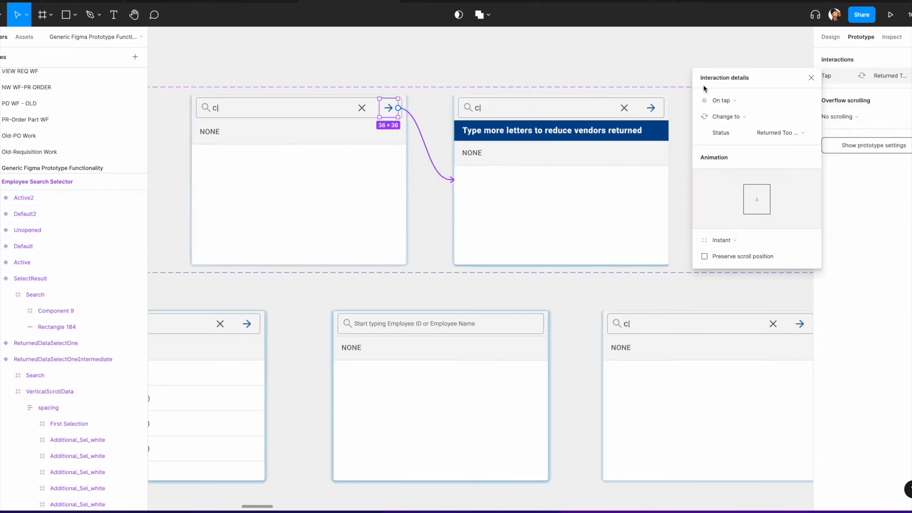
scroll(644, 134, right, 3)
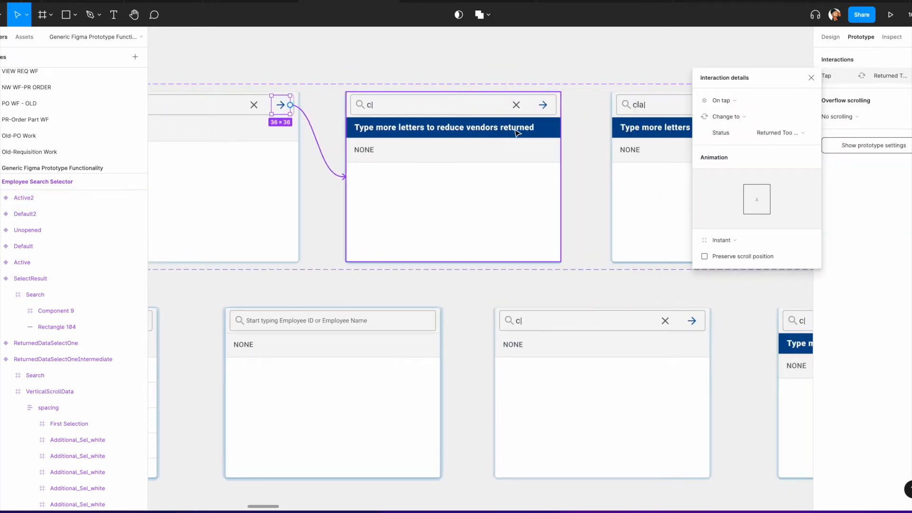
scroll(517, 133, right, 2)
click(469, 170)
scroll(470, 172, right, 1)
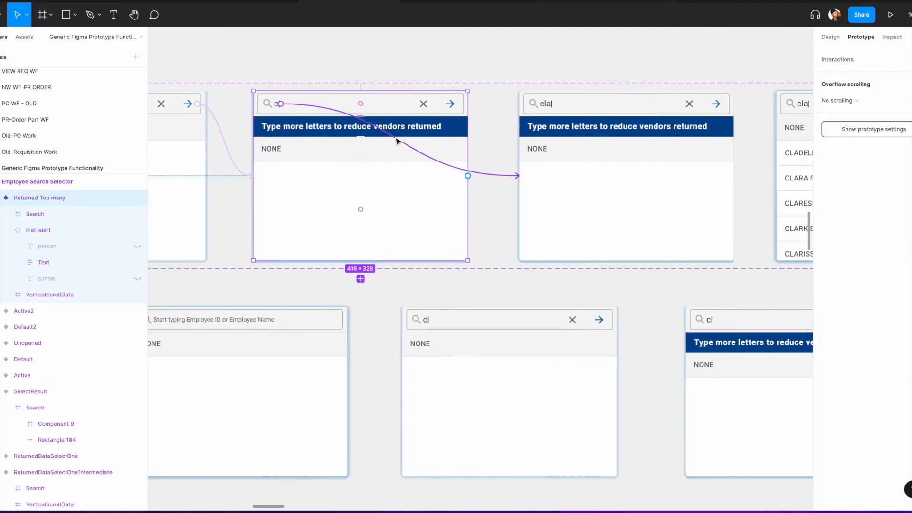
click(477, 177)
scroll(485, 178, right, 3)
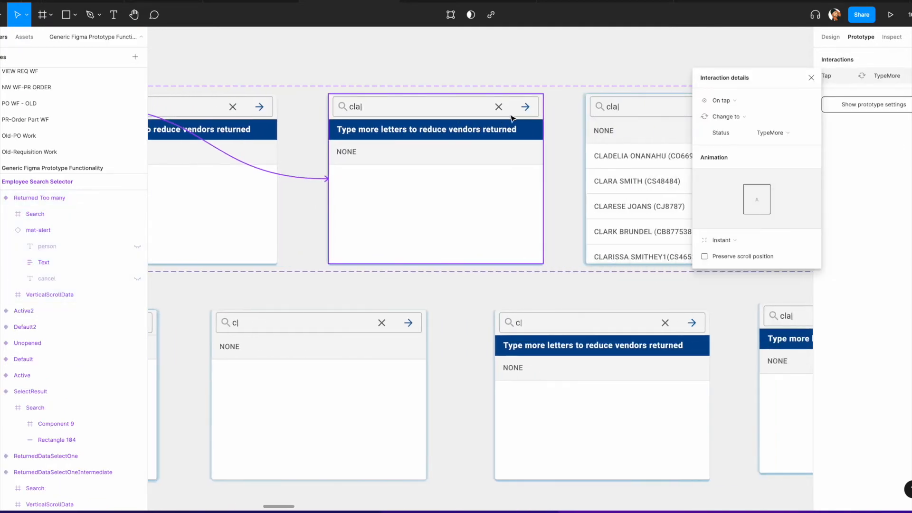
scroll(442, 123, right, 2)
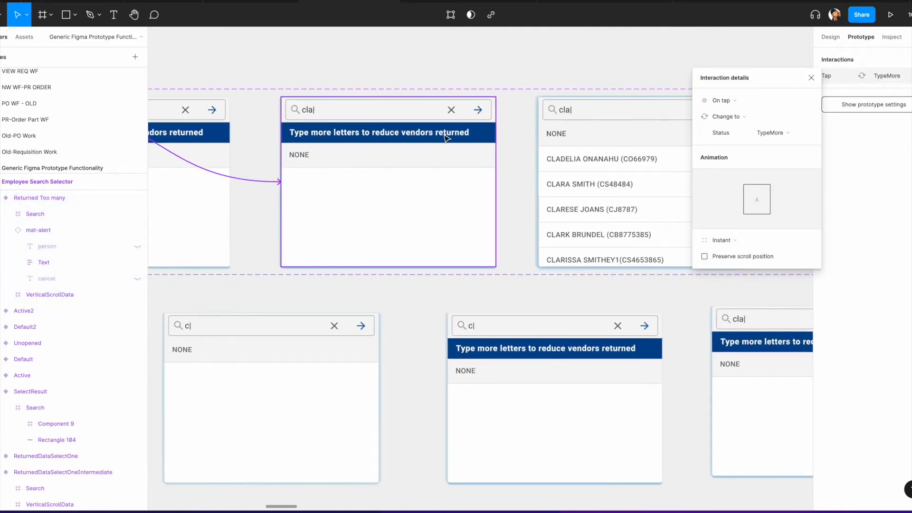
click(472, 121)
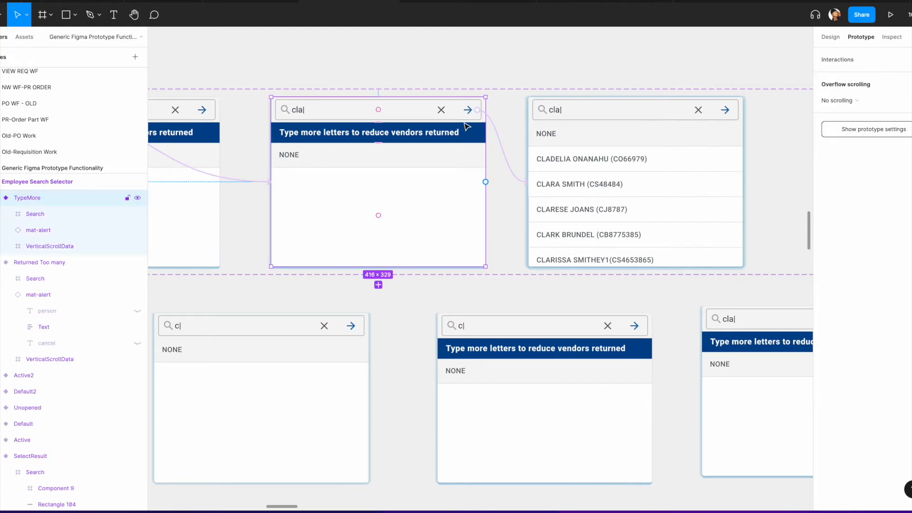
Step: Inspect the tap interactions leading from TypeMore to ReturnedData2 and from ReturnedData2 onward
click(496, 130)
scroll(425, 113, right, 4)
scroll(425, 112, down, 1)
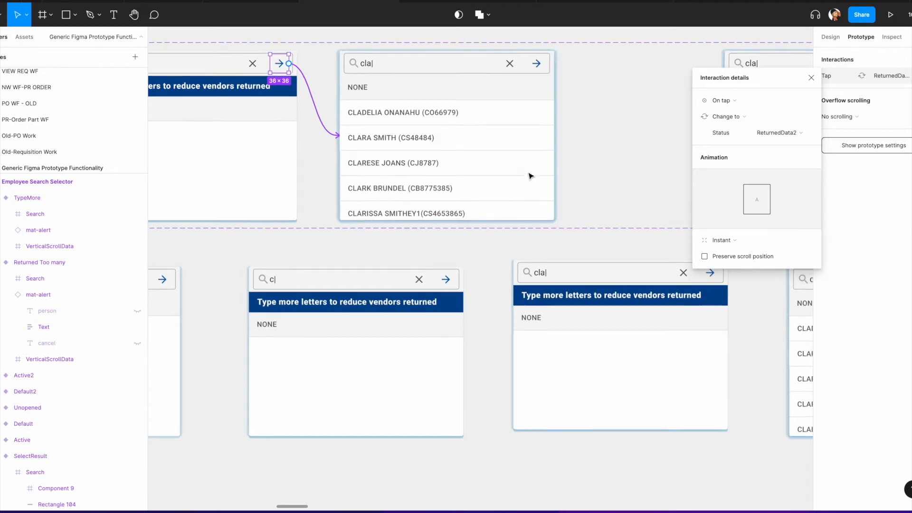
scroll(515, 173, right, 4)
scroll(514, 172, up, 2)
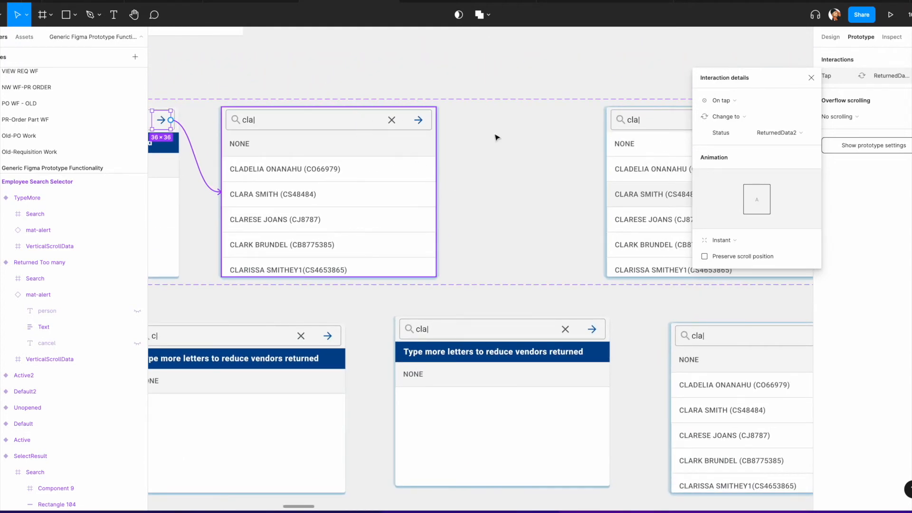
click(423, 164)
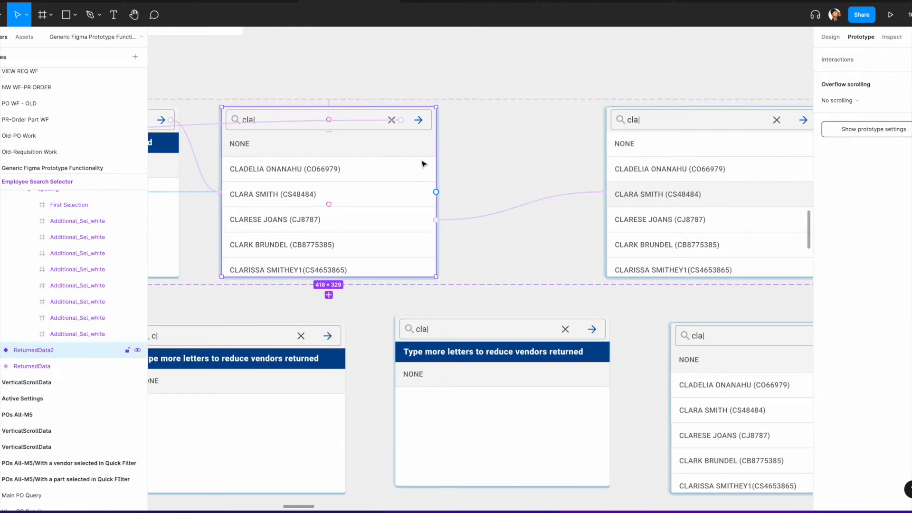
click(463, 220)
scroll(496, 197, left, 4)
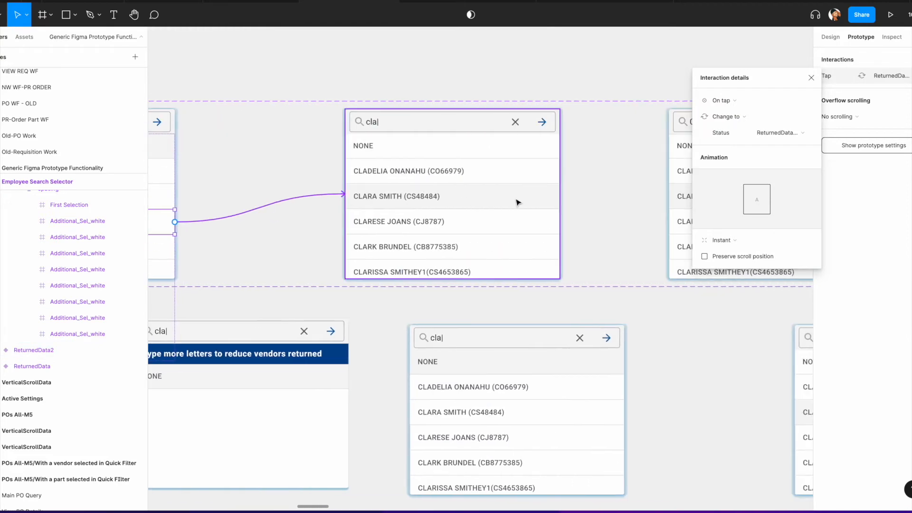
scroll(537, 152, right, 1)
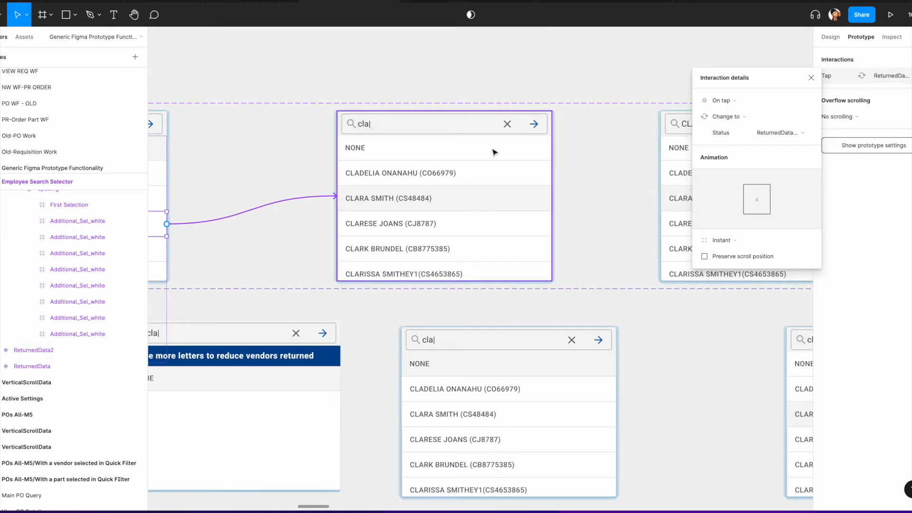
scroll(541, 176, right, 2)
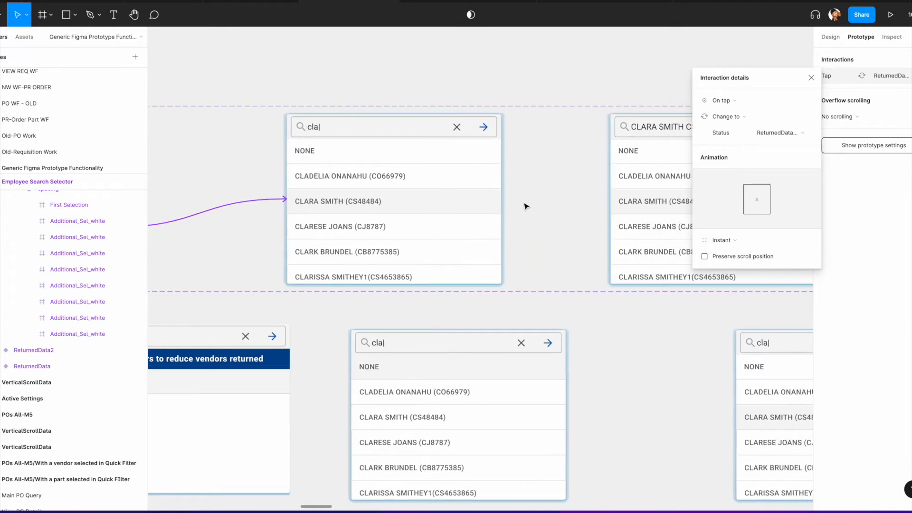
click(413, 132)
scroll(503, 216, up, 3)
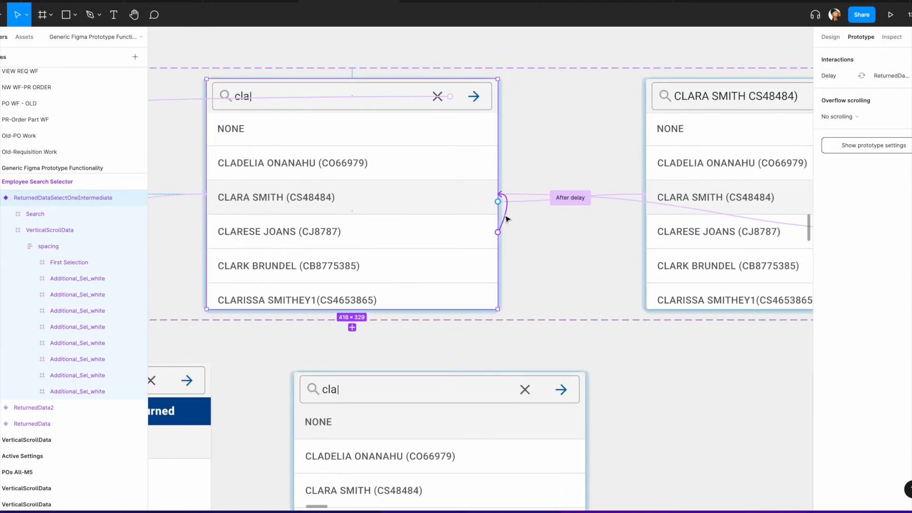
Step: Inspect the After delay interaction on the ReturnedDataSelectOneIntermediate variant
click(506, 217)
click(456, 203)
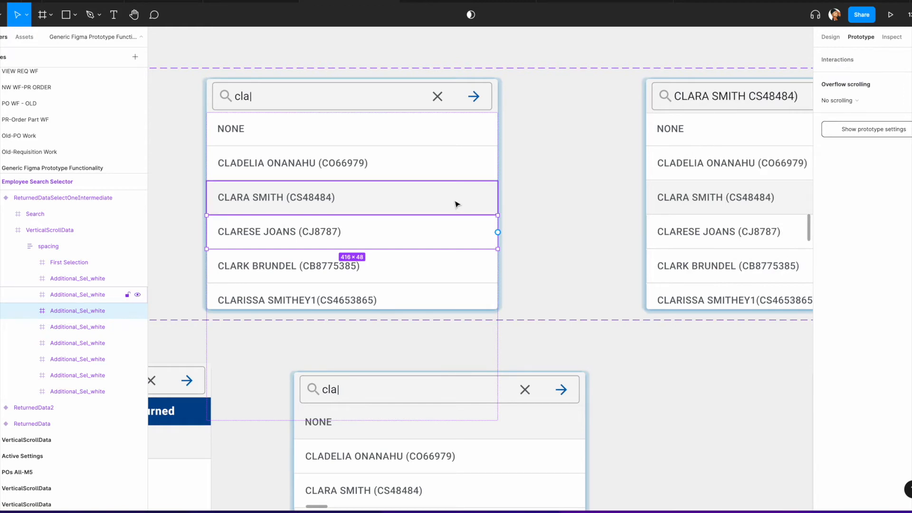
click(391, 88)
click(555, 113)
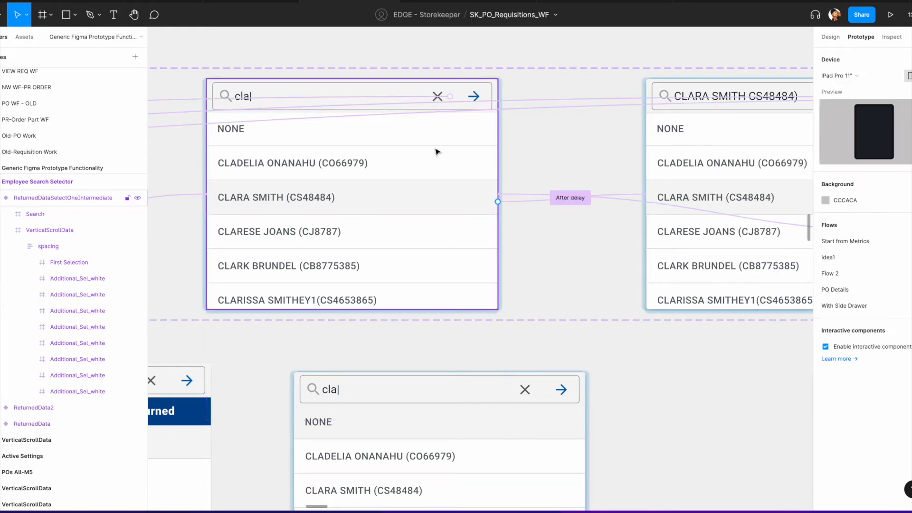
click(435, 151)
scroll(555, 201, up, 3)
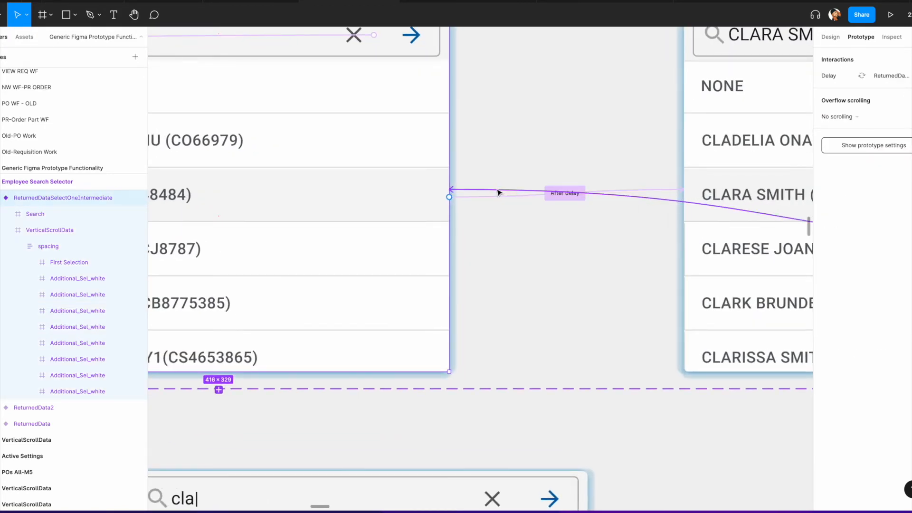
click(564, 193)
scroll(604, 184, down, 3)
scroll(604, 184, right, 5)
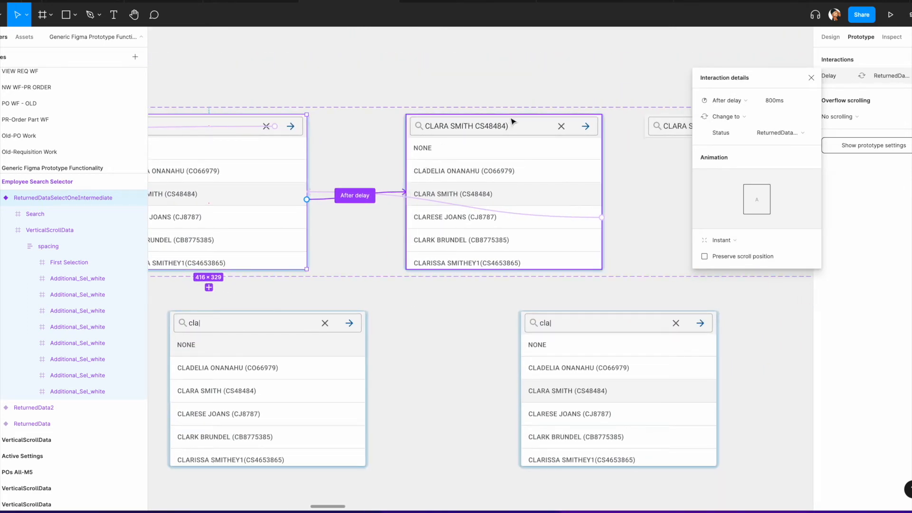
click(401, 199)
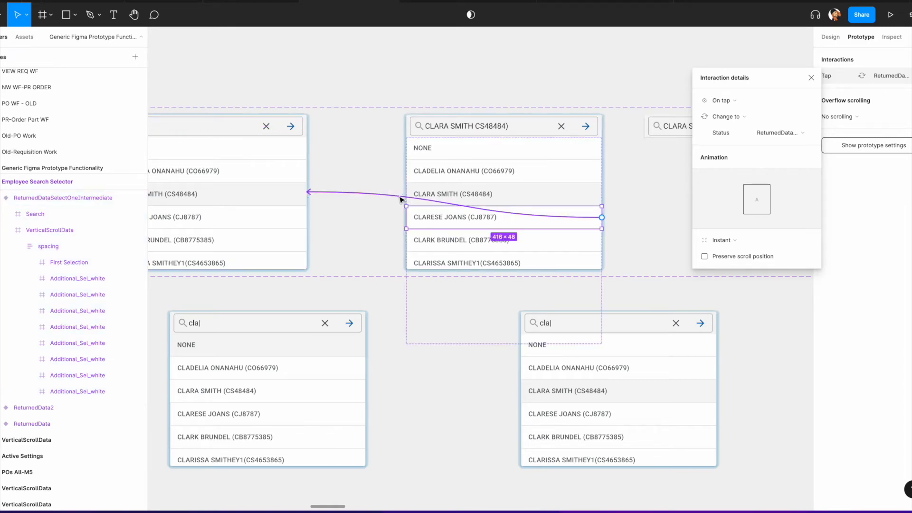
key(Delete)
Step: Inspect the 800ms After delay interaction from ReturnedDataSelectOne to the SelectResult variant
scroll(290, 146, left, 3)
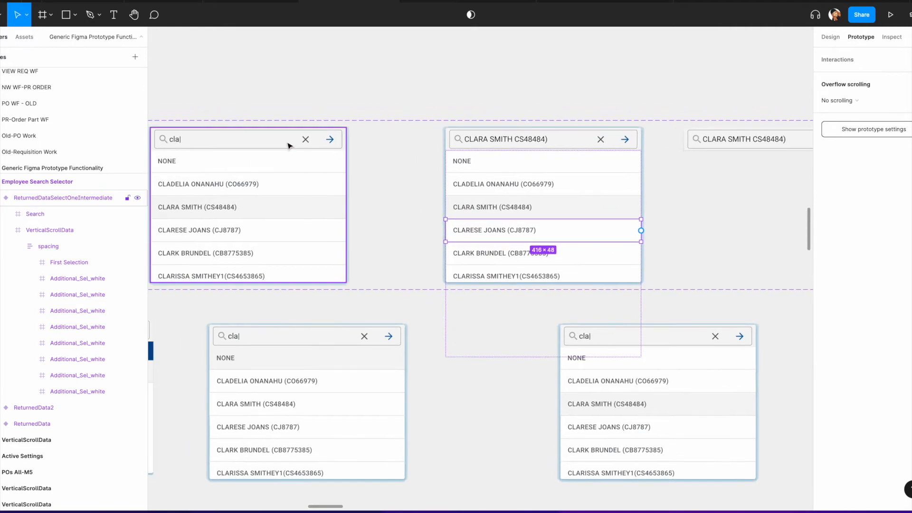
click(361, 184)
scroll(411, 198, right, 5)
scroll(411, 198, down, 3)
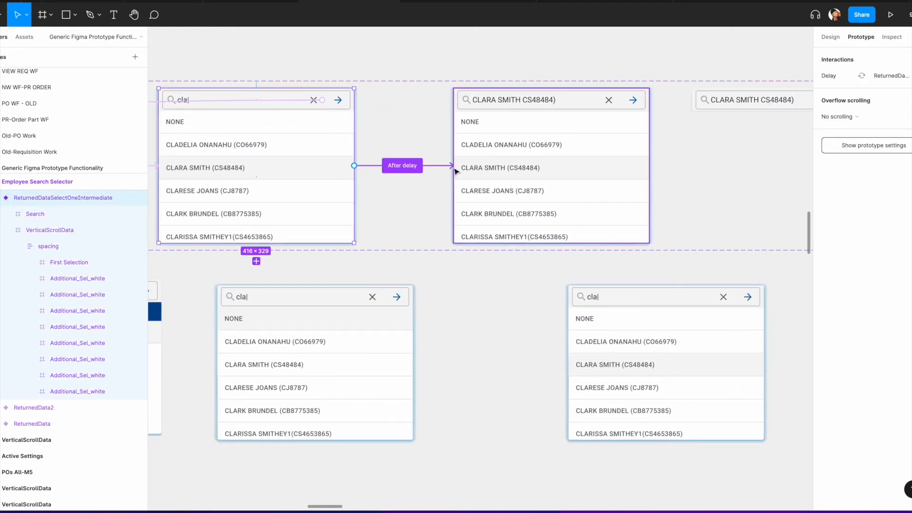
click(489, 168)
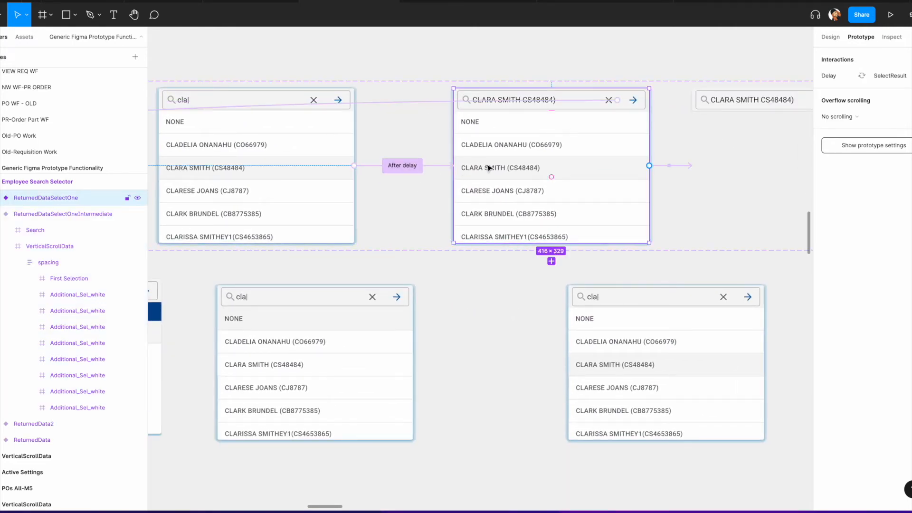
scroll(487, 166, right, 1)
click(389, 138)
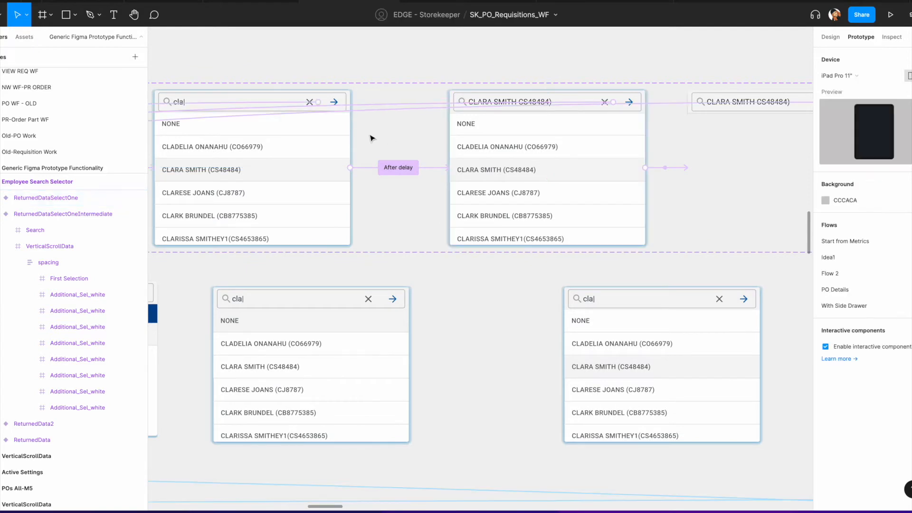
click(300, 99)
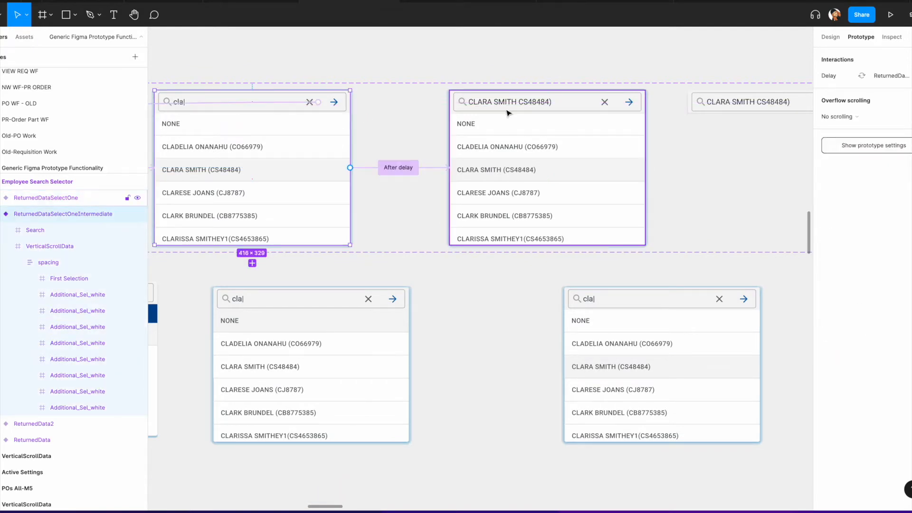
scroll(541, 105, right, 5)
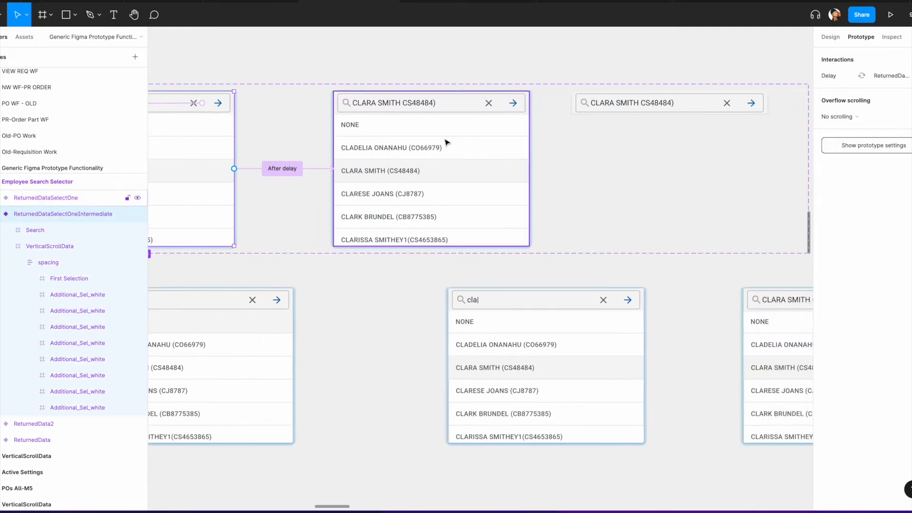
click(459, 110)
click(561, 170)
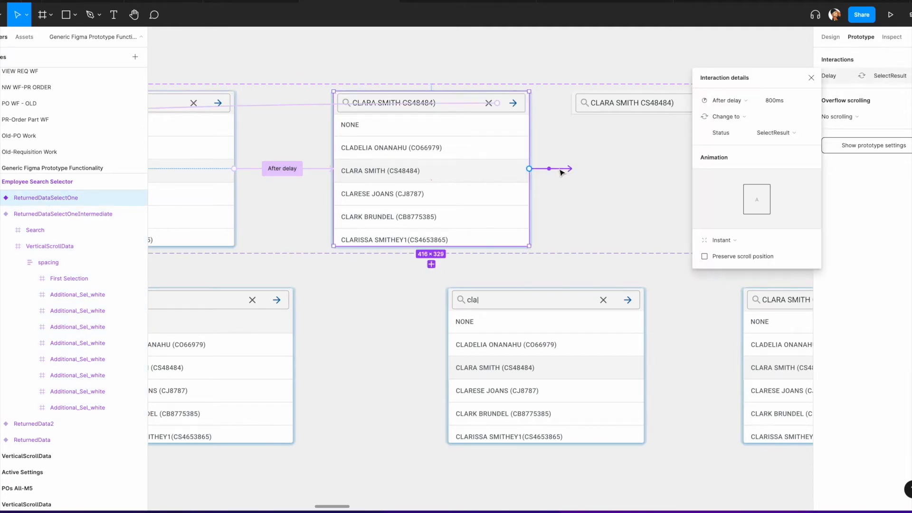
Step: Review the whole set of selector variants and demo frames across the canvas
scroll(393, 197, right, 5)
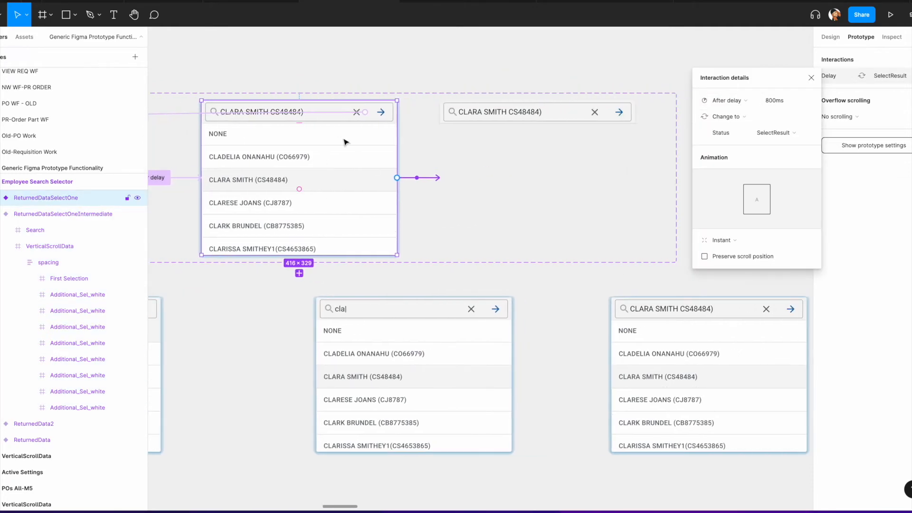
scroll(477, 154, up, 3)
scroll(477, 154, down, 5)
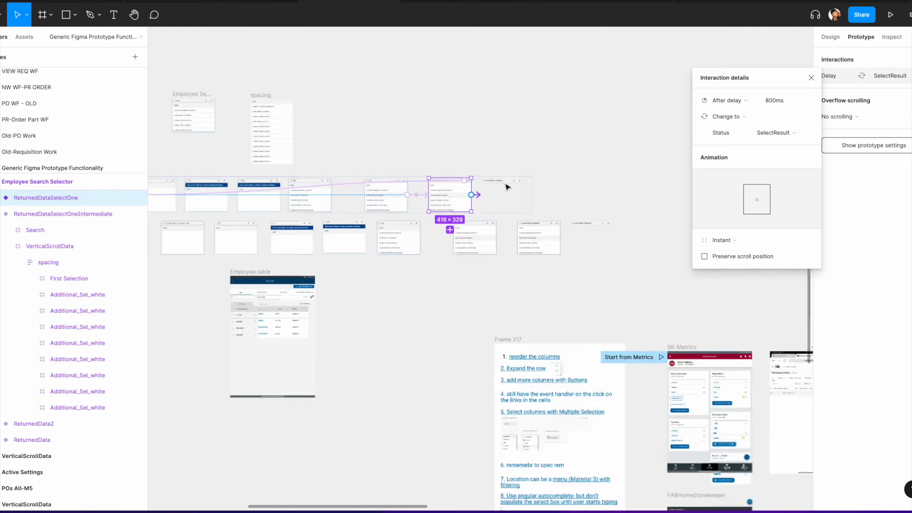
scroll(428, 180, left, 3)
scroll(366, 186, left, 3)
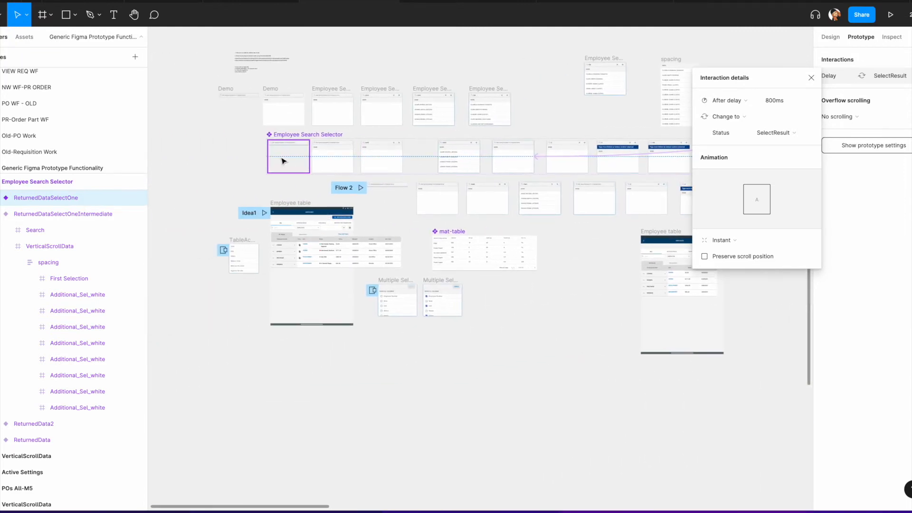
scroll(287, 158, up, 4)
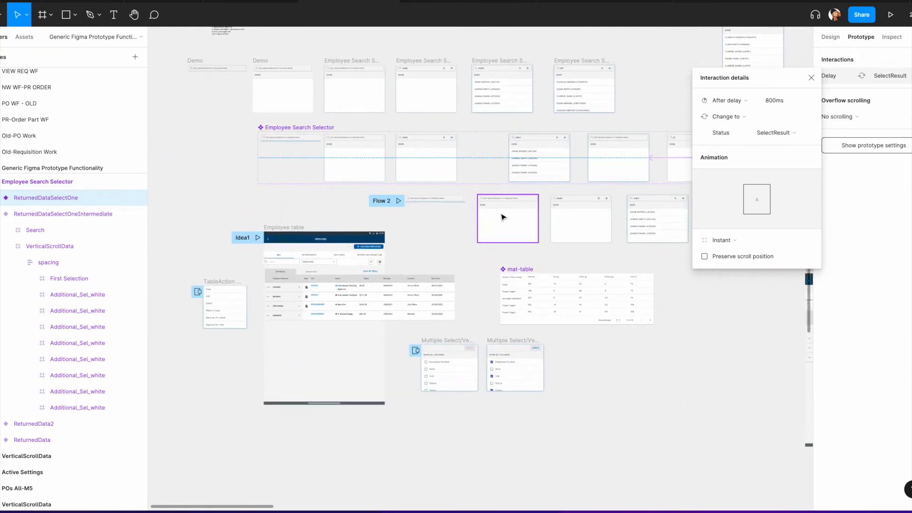
scroll(453, 213, right, 4)
scroll(571, 219, right, 15)
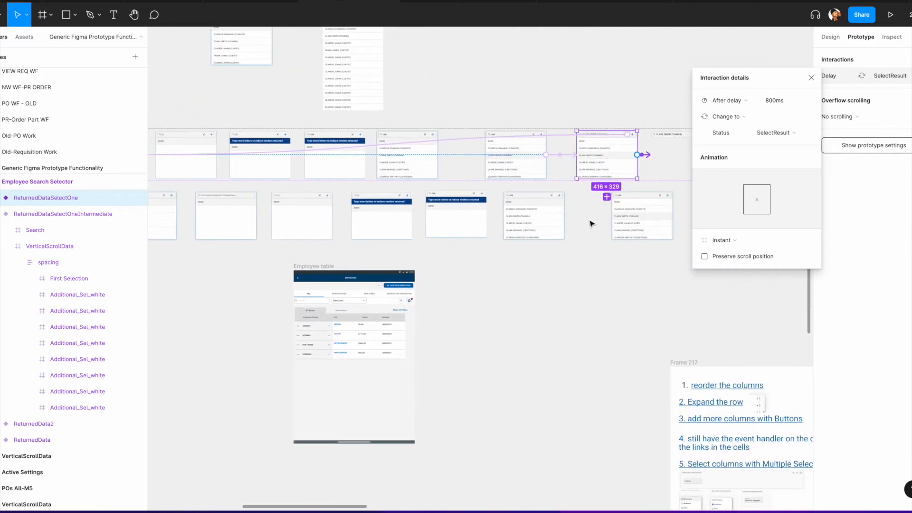
scroll(551, 230, right, 3)
scroll(446, 231, left, 10)
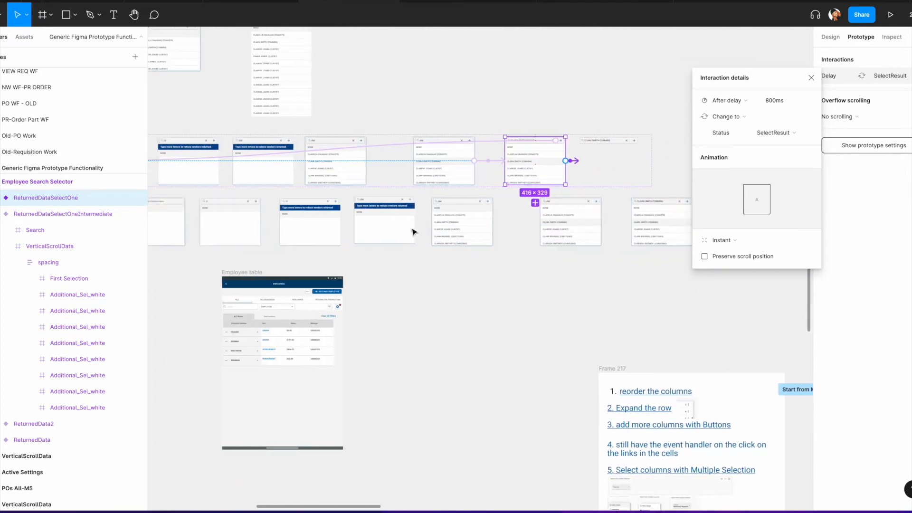
scroll(515, 225, right, 6)
scroll(523, 223, up, 5)
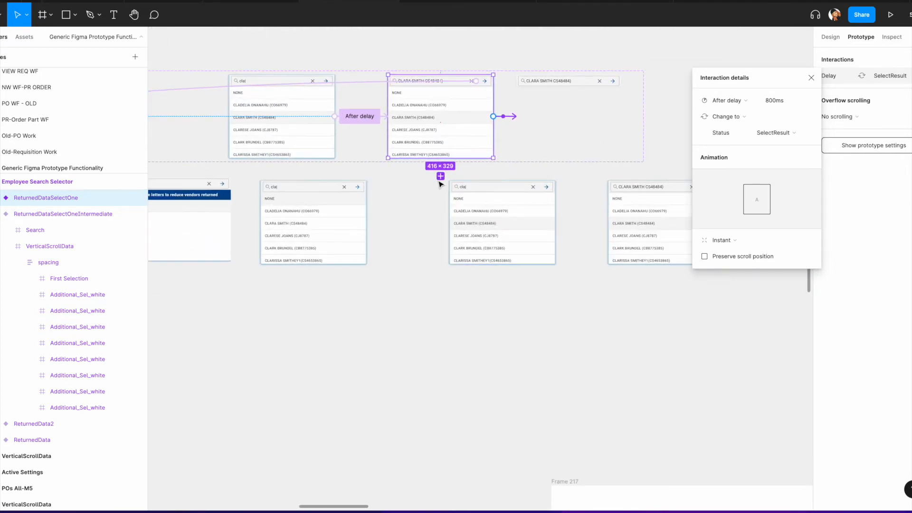
scroll(442, 176, up, 10)
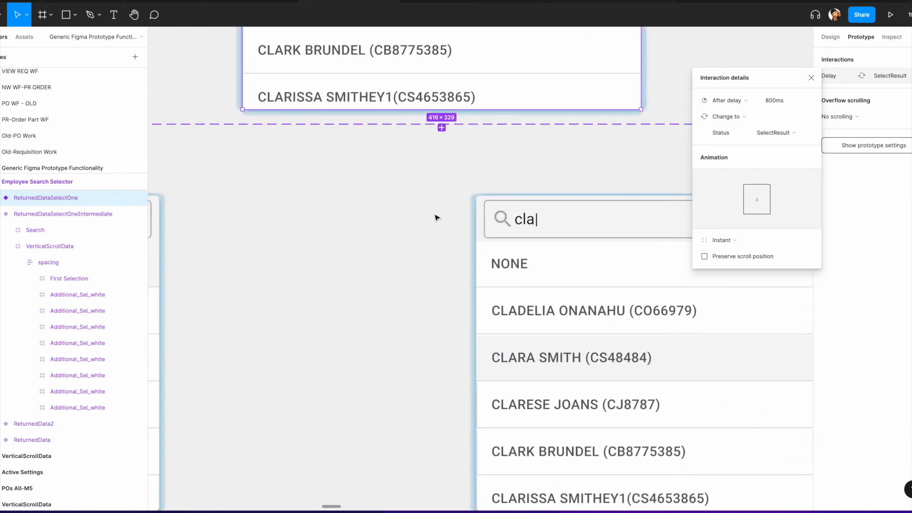
scroll(426, 231, down, 14)
scroll(431, 261, left, 15)
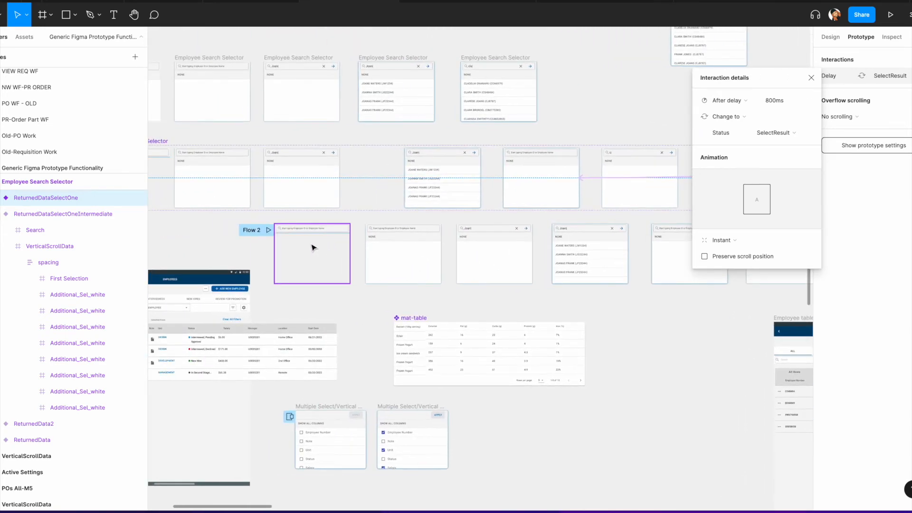
Step: Remove the Flow 2 starting point from the empty search selector frame
scroll(267, 240, up, 5)
scroll(266, 235, up, 2)
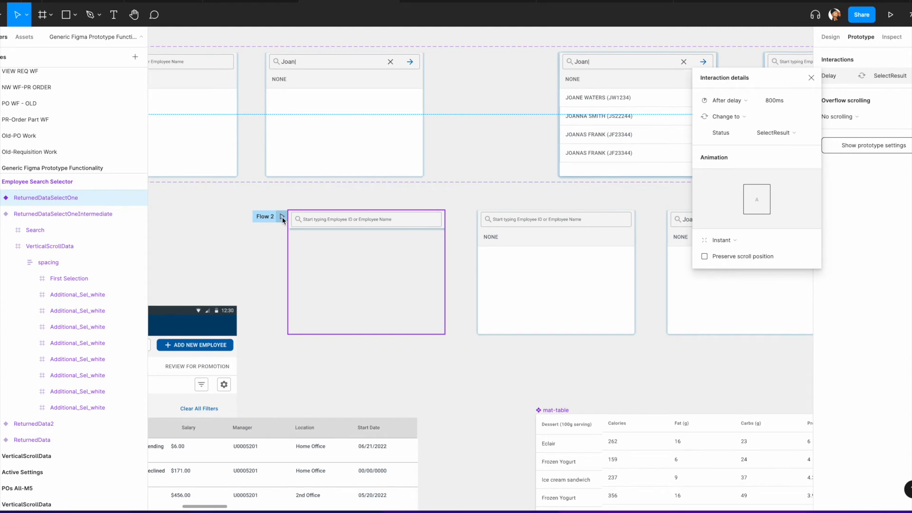
click(317, 221)
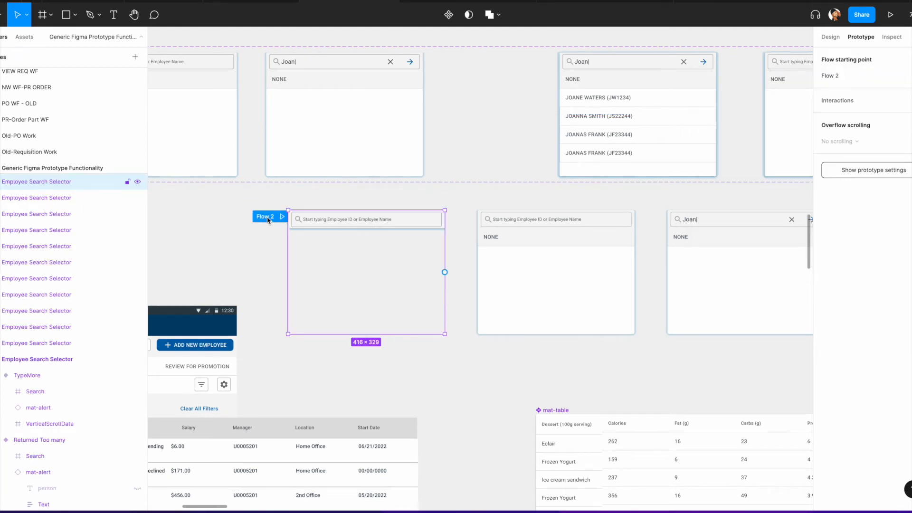
click(909, 76)
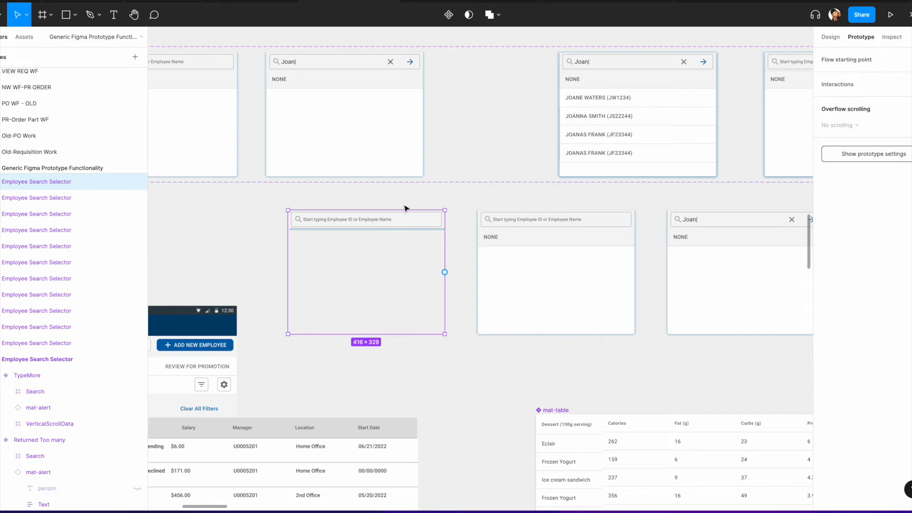
Step: Redirect the EMPLOYEE dropdown's tap Open overlay interaction in the employee table to the employee search selector
scroll(401, 209, down, 5)
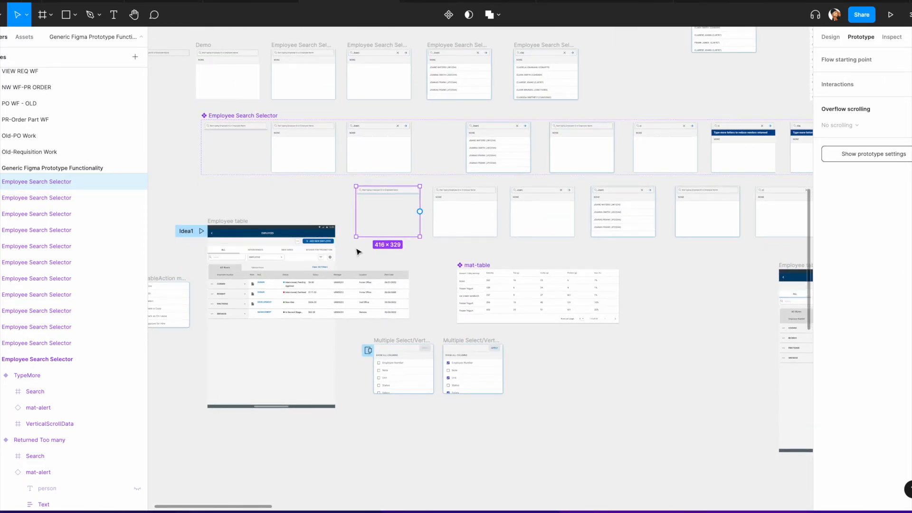
scroll(379, 252, up, 2)
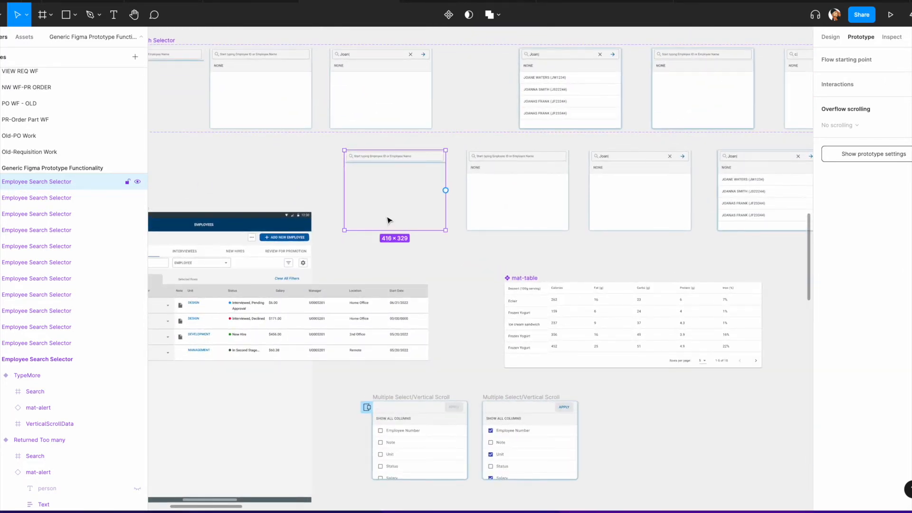
scroll(388, 217, right, 1)
scroll(373, 222, left, 2)
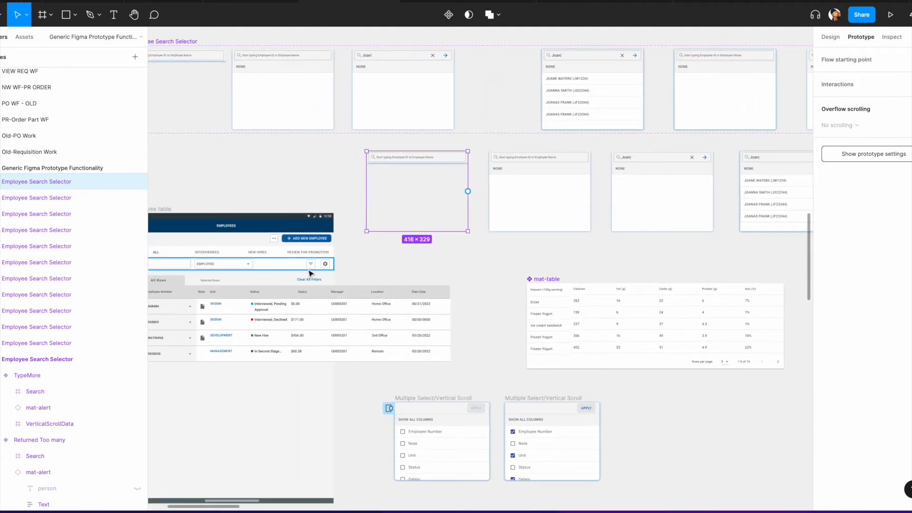
scroll(315, 277, up, 4)
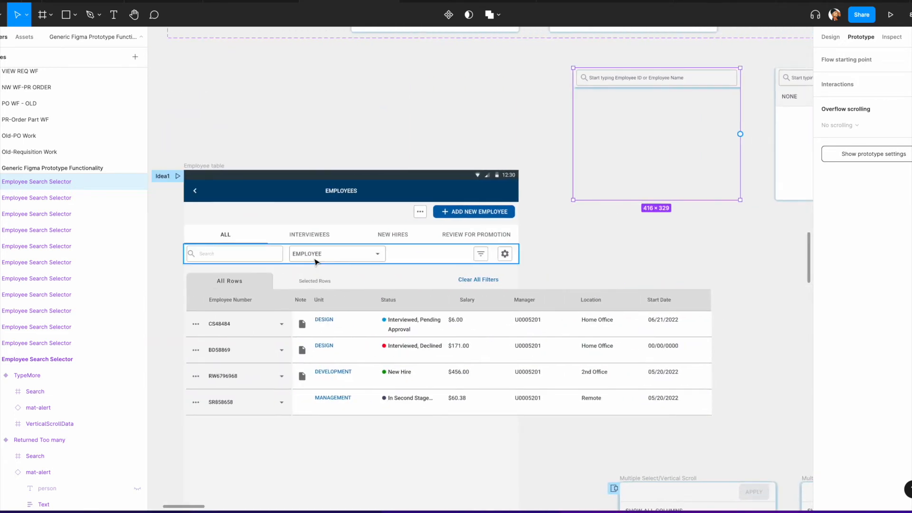
double_click(342, 254)
scroll(333, 266, up, 2)
scroll(332, 265, right, 3)
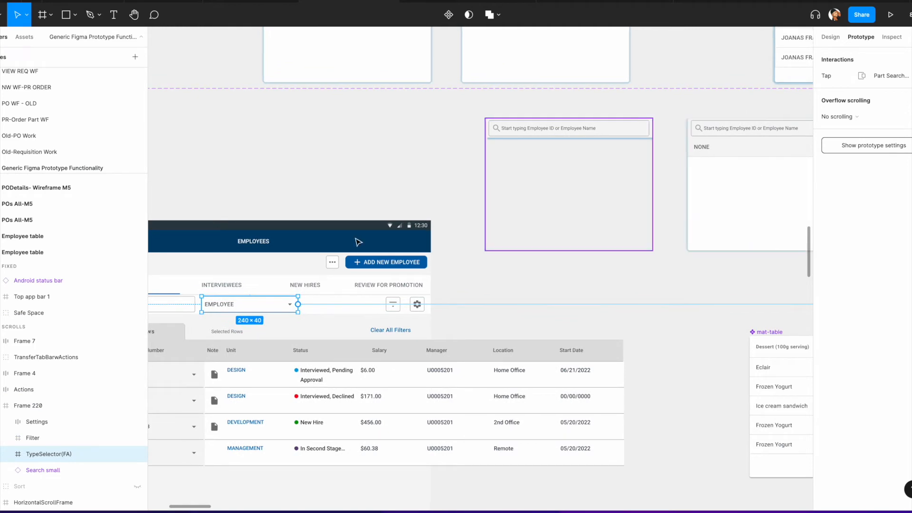
click(380, 296)
drag(480, 297, 528, 199)
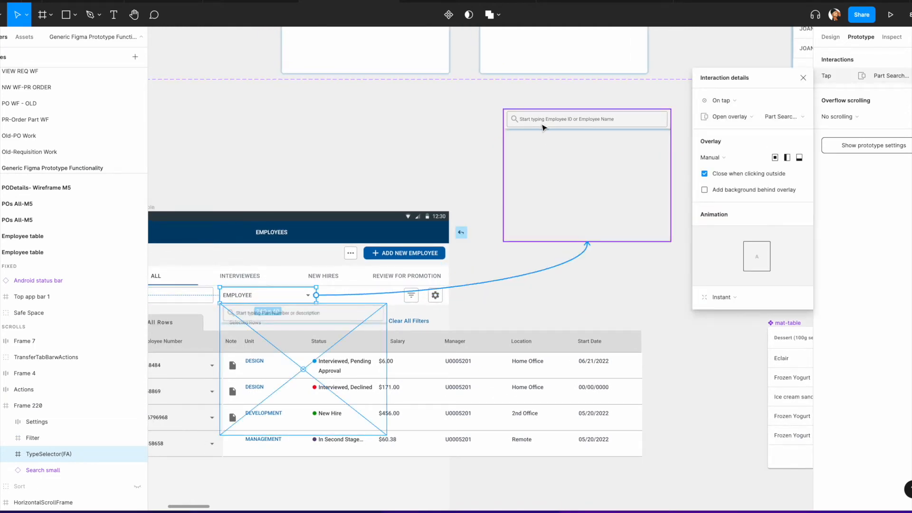
drag(544, 127, 540, 130)
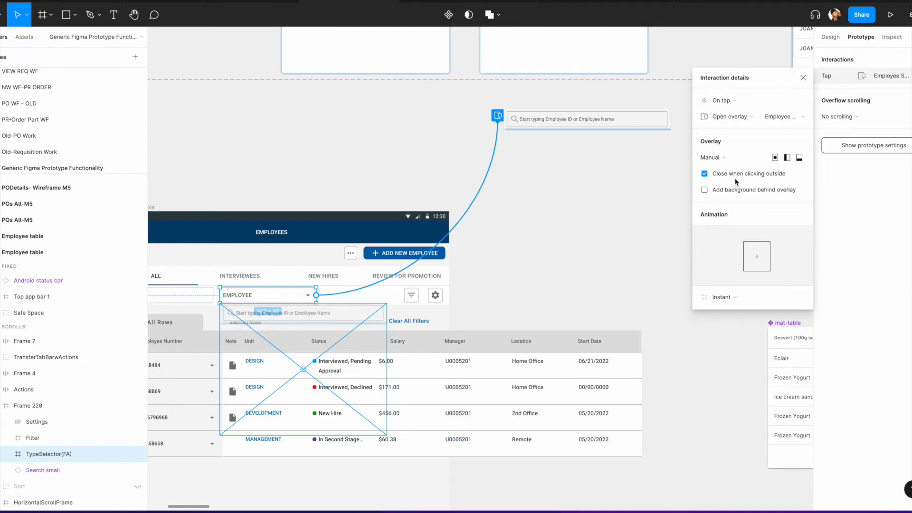
Step: Add a tap interaction from the search field to the next selector variant and set it to Swap overlay
scroll(233, 263, down, 2)
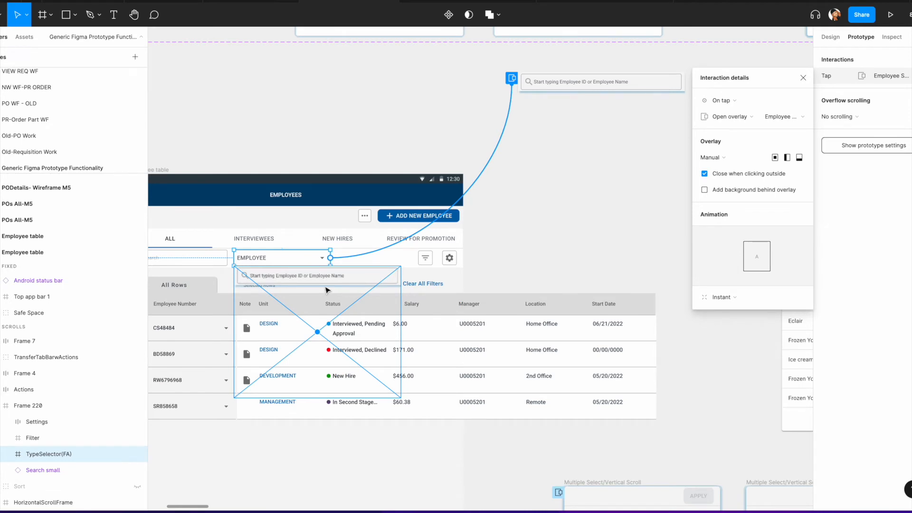
scroll(304, 213, right, 7)
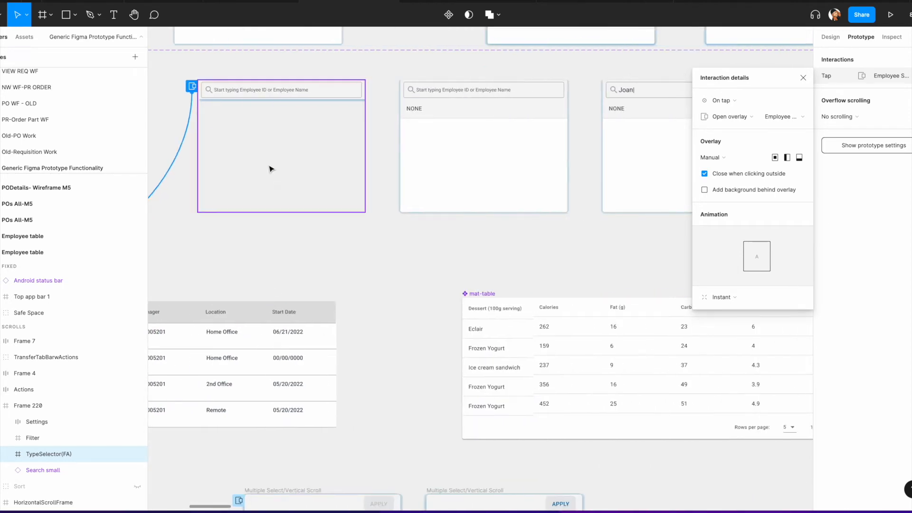
scroll(520, 151, right, 5)
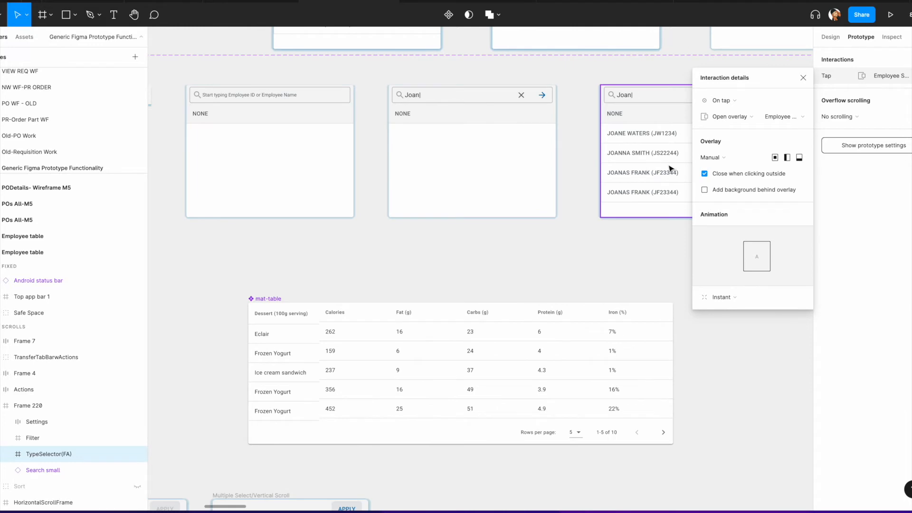
scroll(560, 175, left, 6)
scroll(474, 199, left, 3)
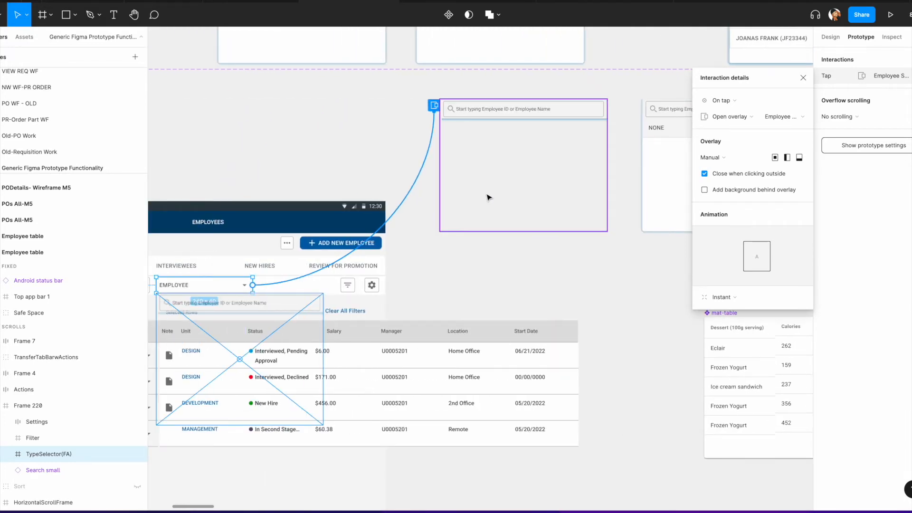
scroll(488, 198, right, 4)
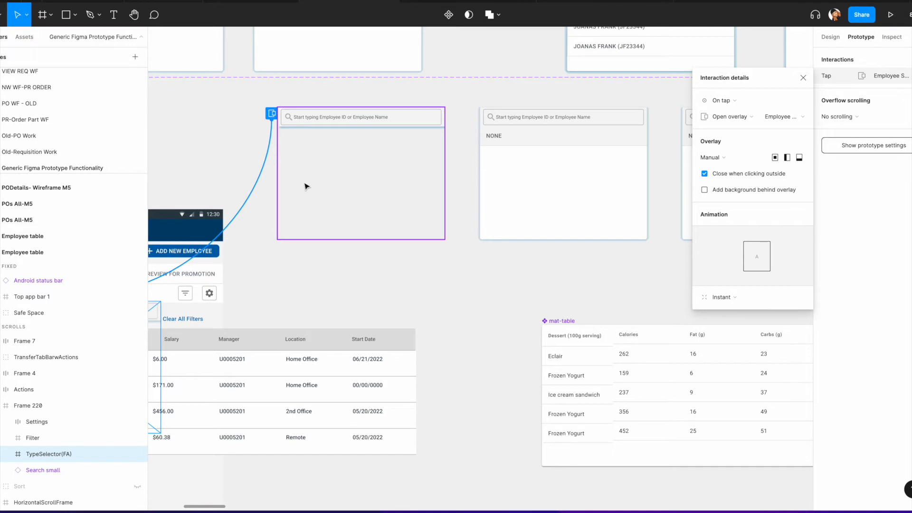
scroll(306, 186, left, 2)
click(412, 196)
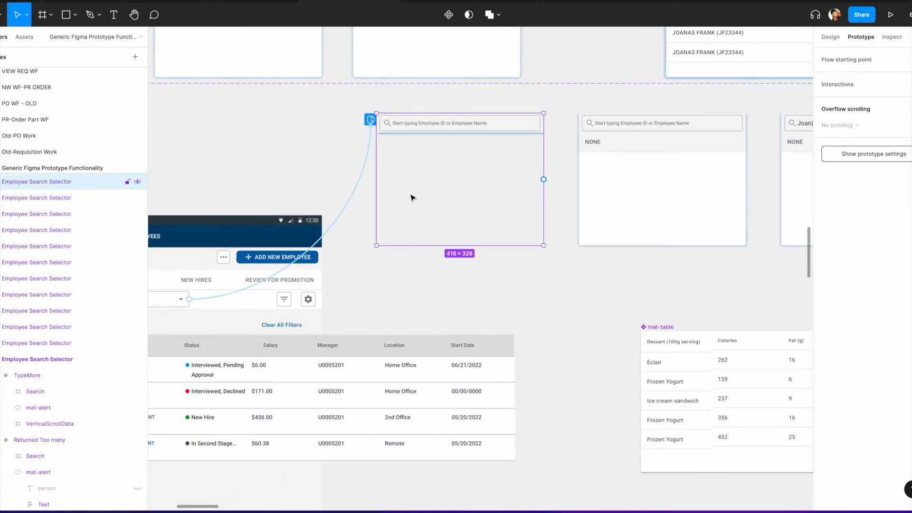
scroll(408, 194, right, 2)
double_click(354, 132)
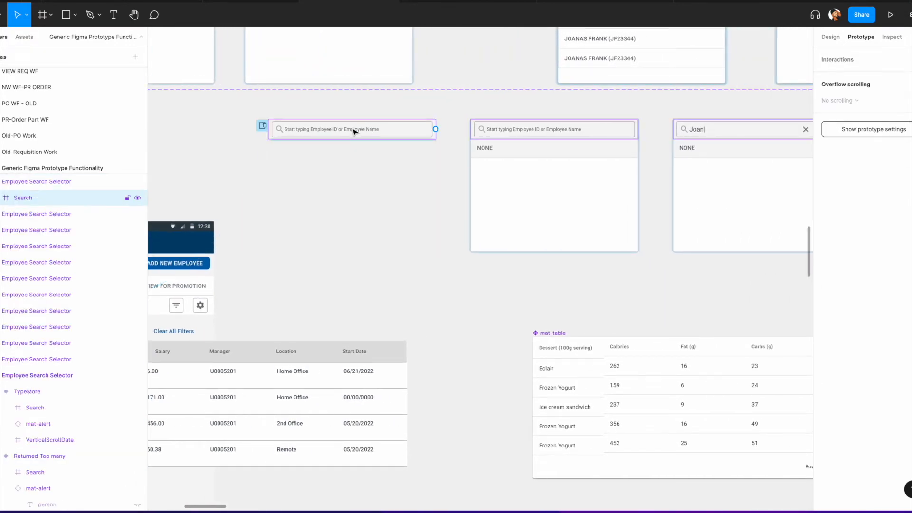
double_click(353, 132)
drag(379, 129, 484, 183)
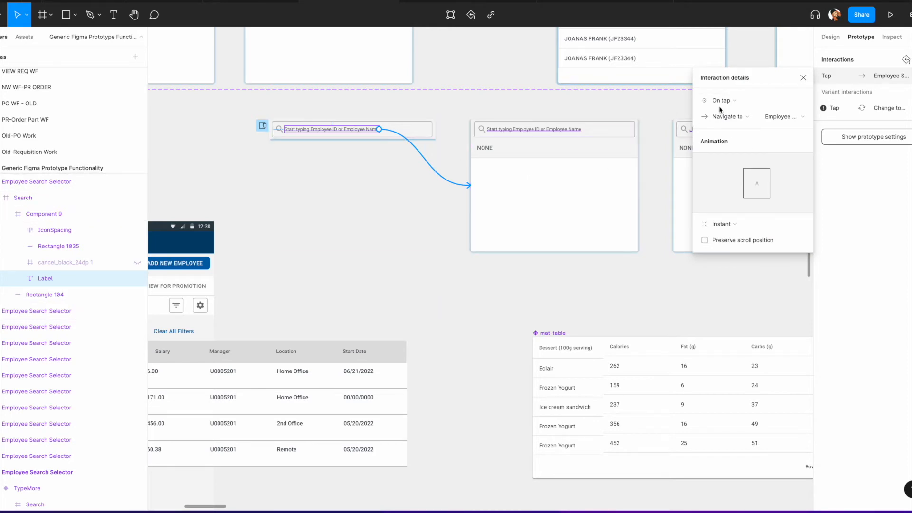
click(749, 116)
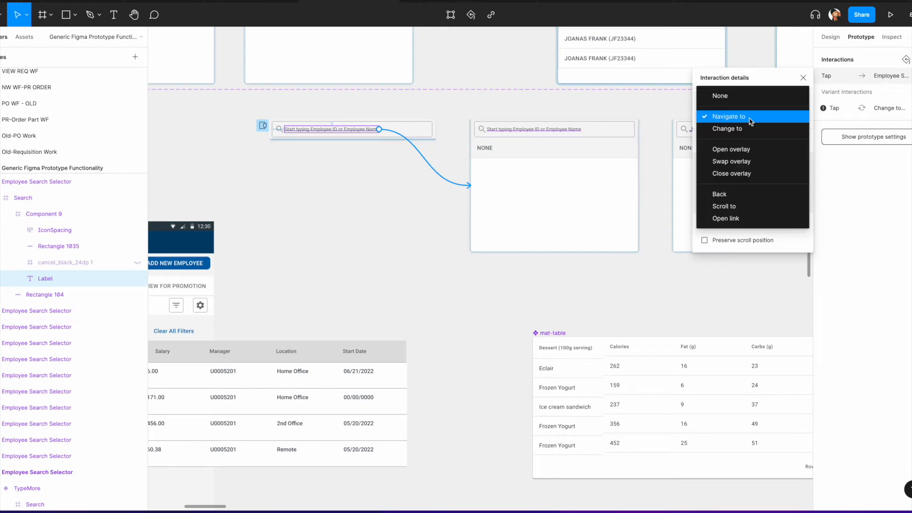
click(748, 162)
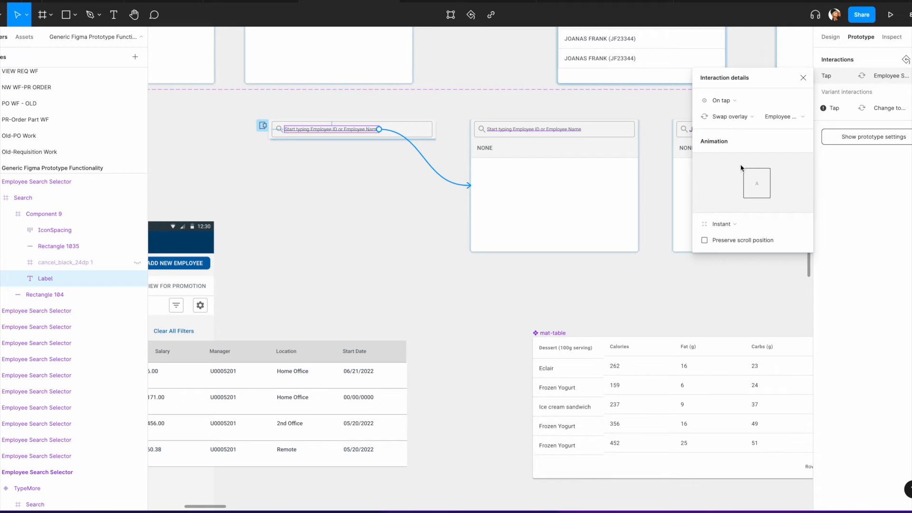
Step: Connect the empty selector frame to the Joan| variant with an 800ms After delay Swap overlay interaction
scroll(522, 181, right, 5)
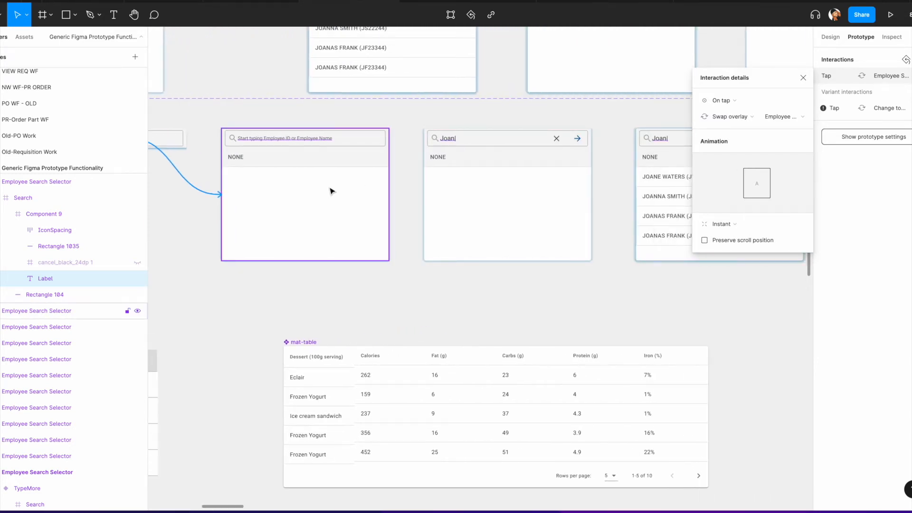
click(331, 191)
drag(388, 194, 438, 203)
click(738, 128)
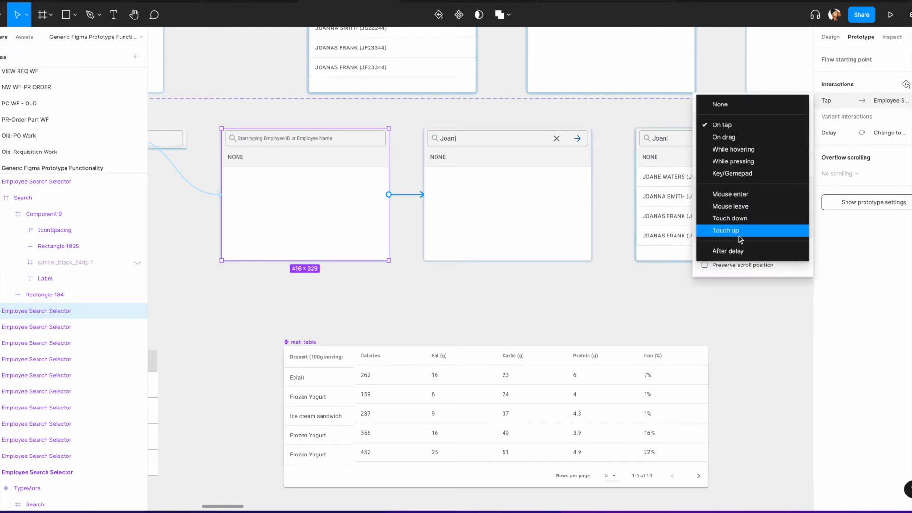
click(741, 252)
click(736, 146)
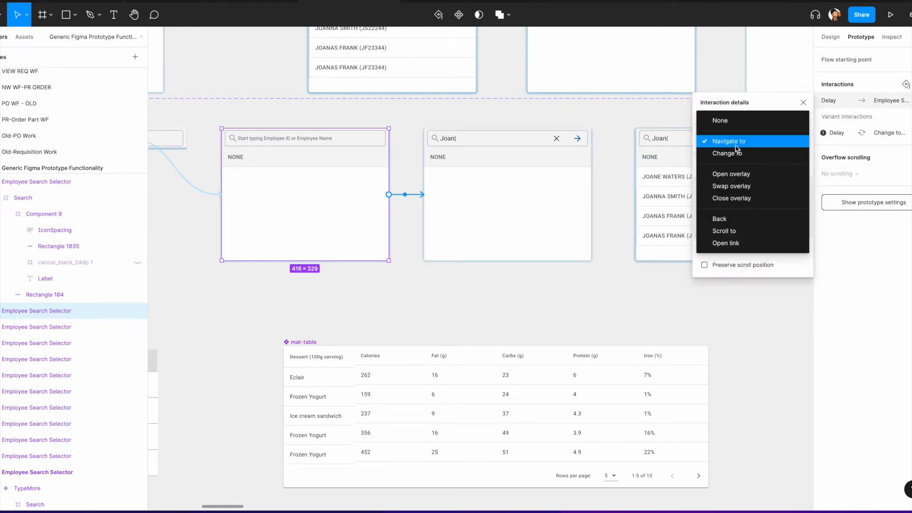
click(739, 188)
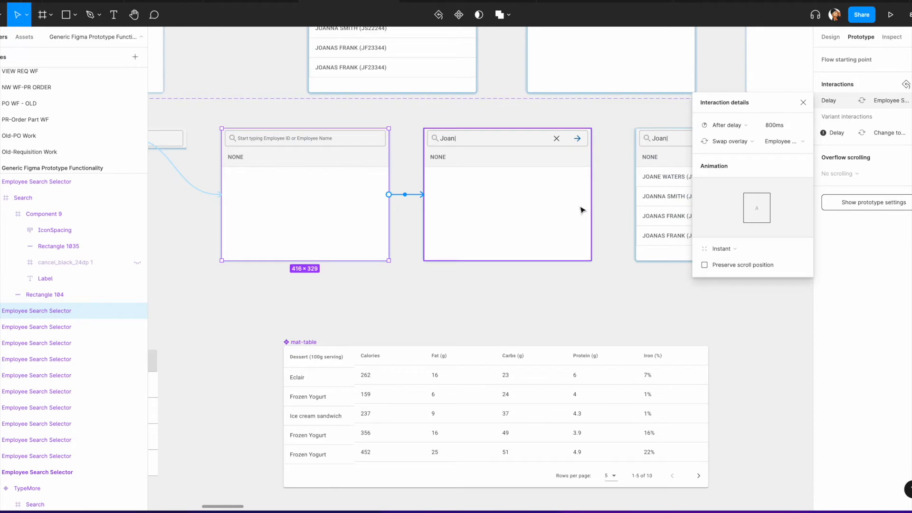
click(803, 103)
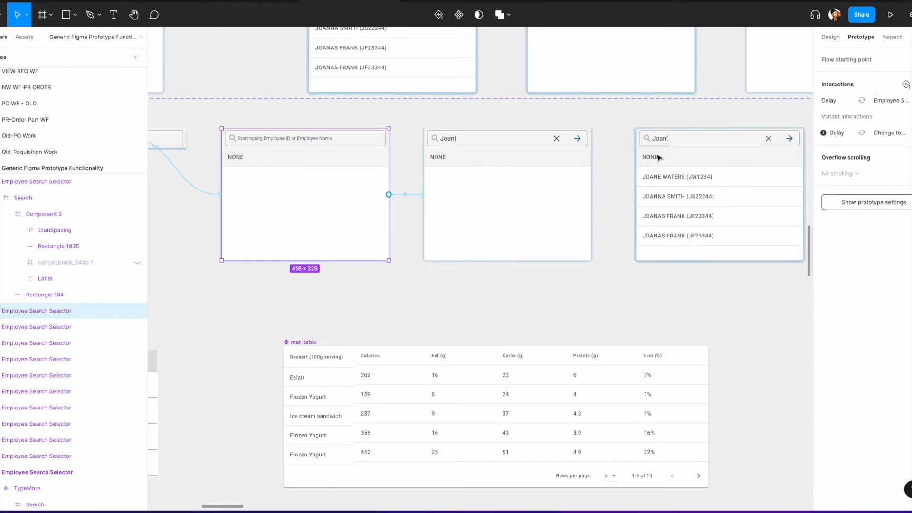
Step: Delete the frame's new After delay interaction and the search field's new tap interaction
click(412, 196)
key(Escape)
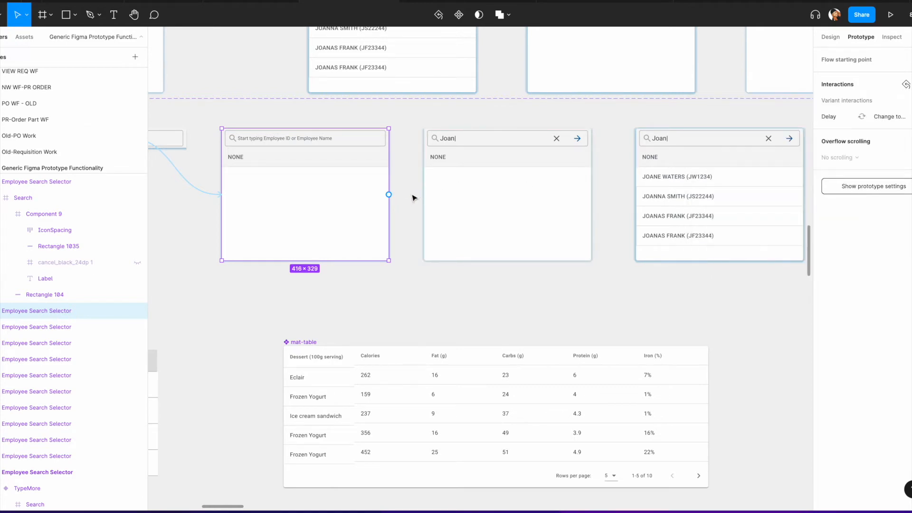
scroll(292, 187, left, 8)
click(406, 205)
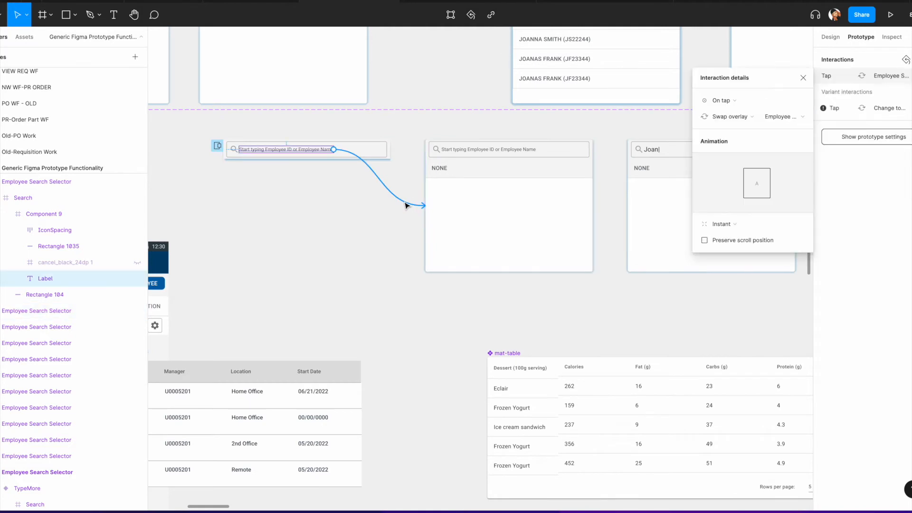
key(Escape)
Step: Delete the EMPLOYEE dropdown's tap overlay interaction in the employee table
scroll(407, 240, left, 5)
scroll(407, 240, down, 2)
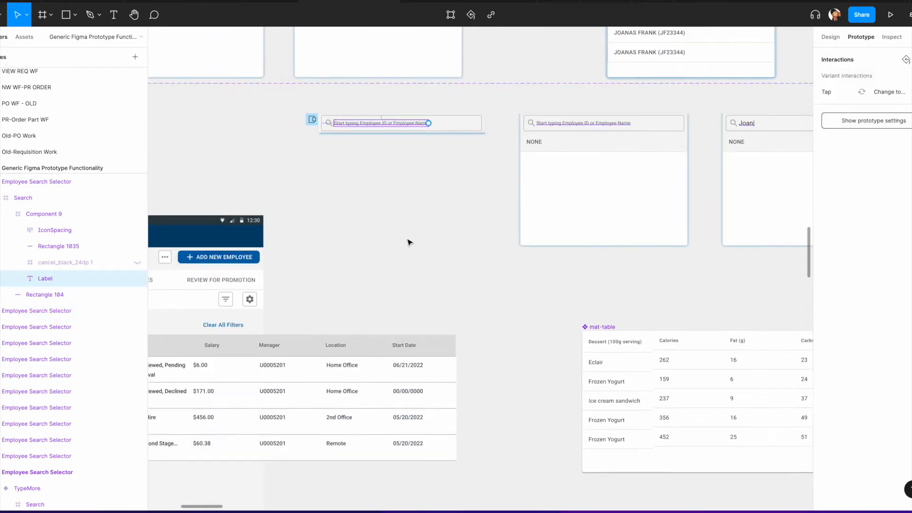
click(262, 251)
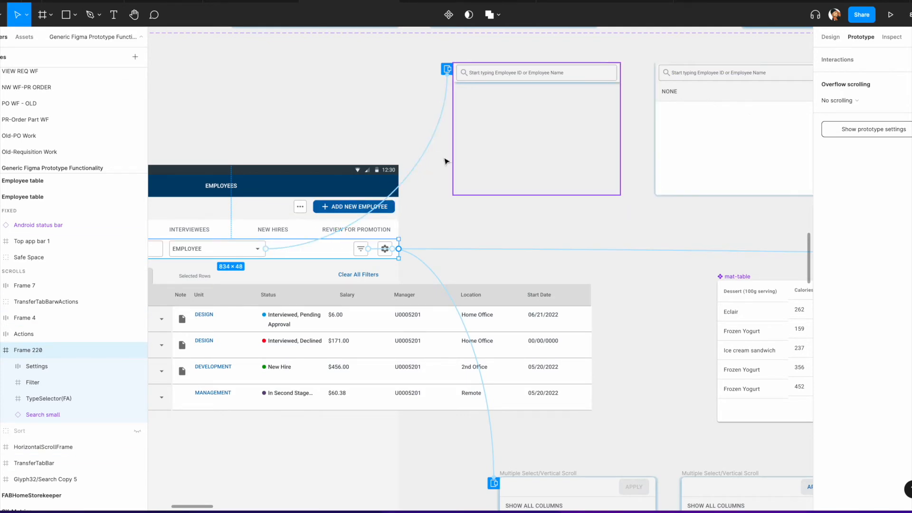
click(423, 157)
key(Delete)
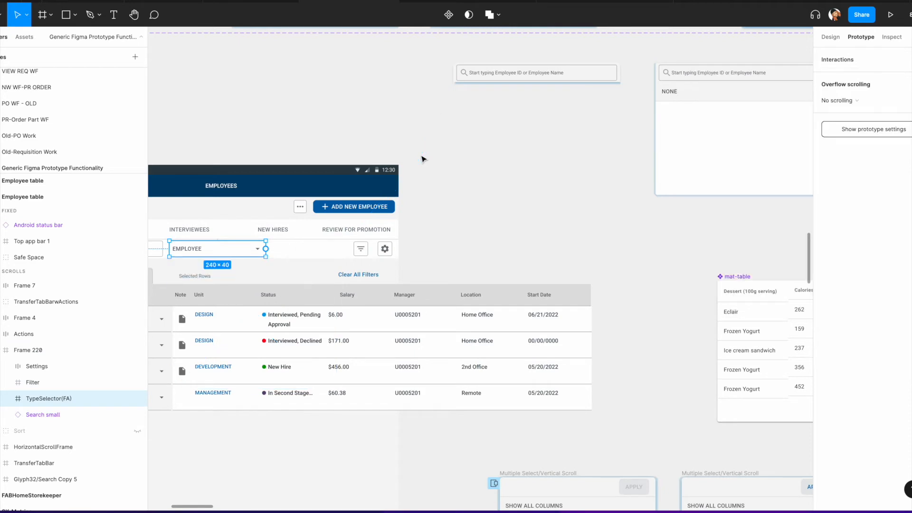
Step: Link the search field to the next selector variant with a tap Swap overlay interaction
scroll(422, 158, right, 5)
click(379, 91)
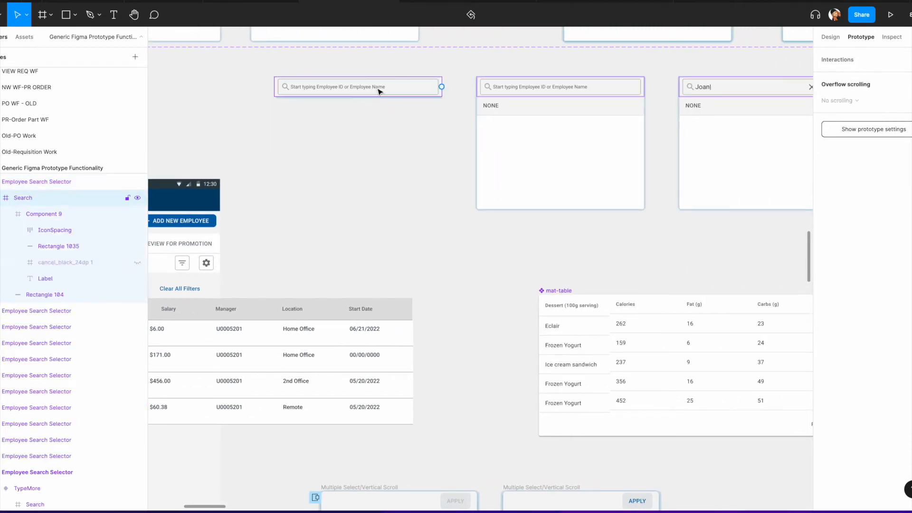
double_click(379, 90)
double_click(381, 90)
drag(384, 87, 503, 128)
scroll(617, 138, right, 3)
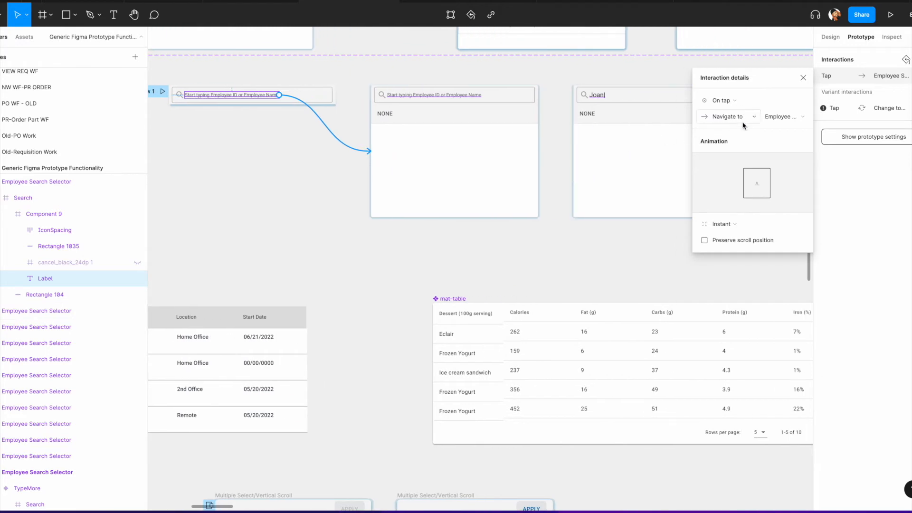
click(744, 120)
click(735, 161)
Step: Link the empty selector frame to the Joan| variant with an 800ms After delay Navigate to interaction
scroll(394, 110, right, 3)
click(408, 122)
drag(458, 158, 513, 167)
click(732, 124)
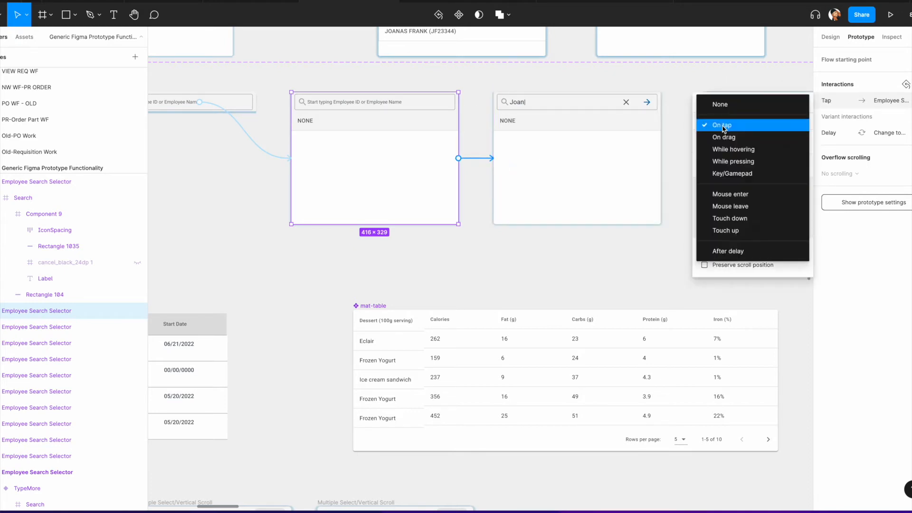
click(725, 257)
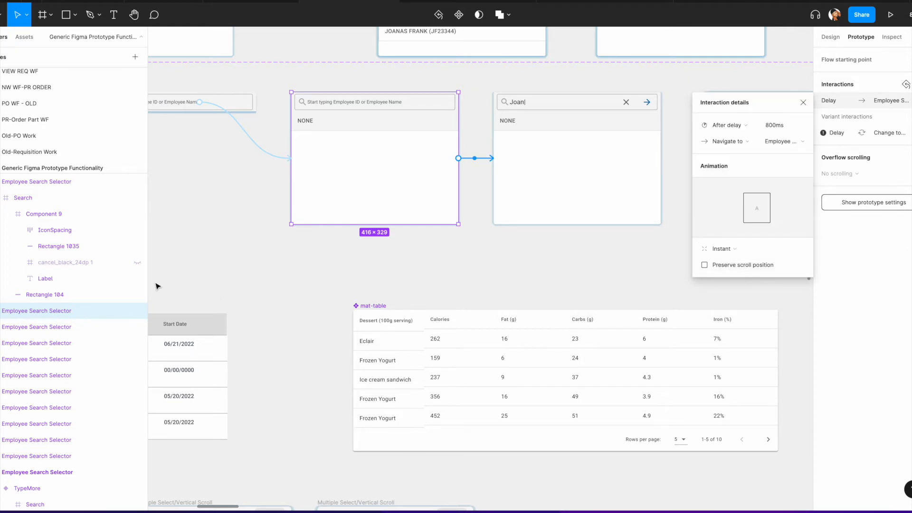
scroll(258, 256, left, 10)
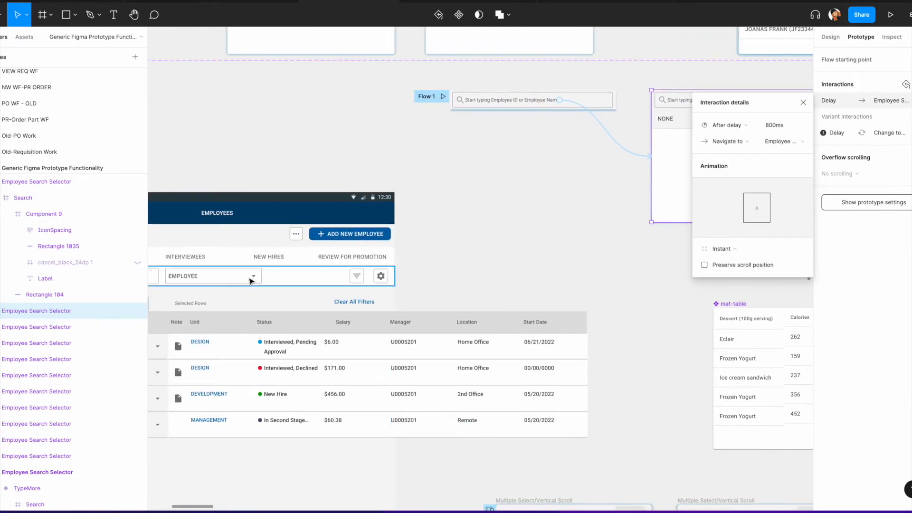
Step: Link the EMPLOYEE dropdown in the employee table to the empty selector frame with a tap Open overlay interaction
click(247, 279)
click(247, 279)
drag(261, 276, 461, 114)
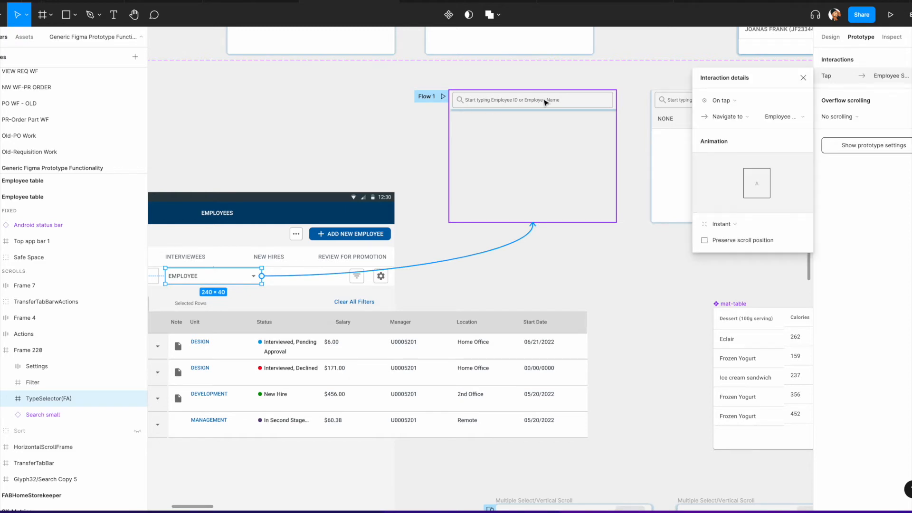
click(737, 118)
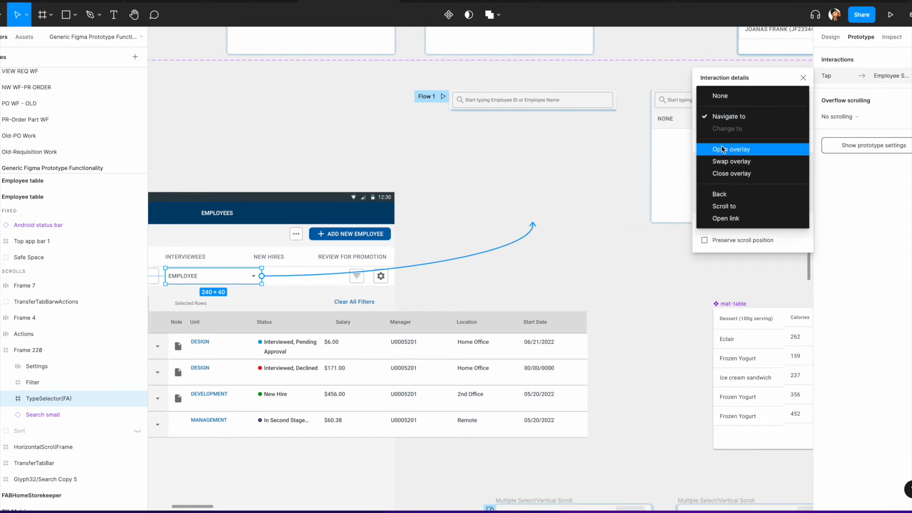
click(737, 150)
Step: Review the existing interactions between the search selector variants across the canvas
drag(388, 237, 389, 251)
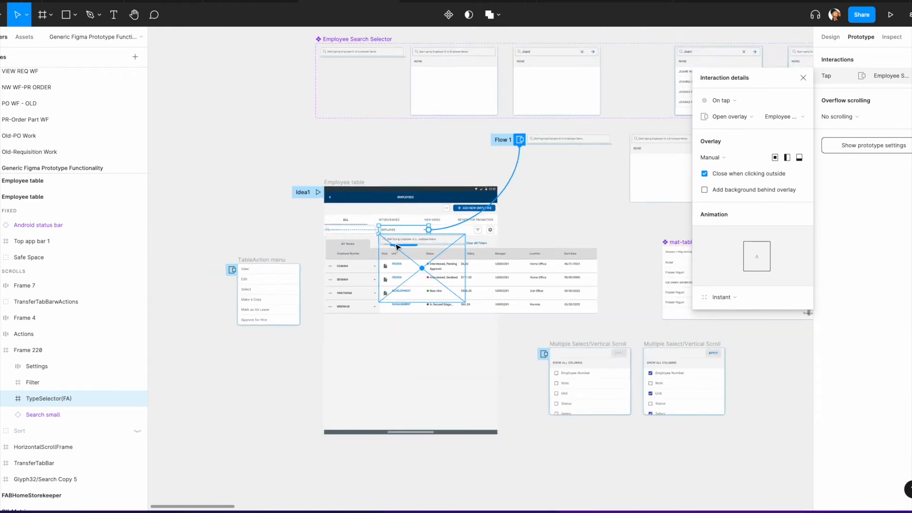
scroll(394, 252, down, 5)
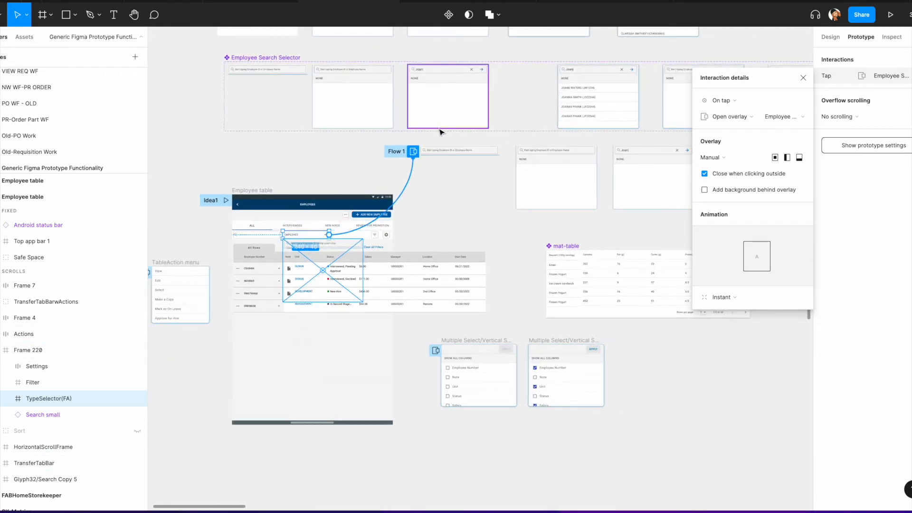
scroll(472, 163, up, 5)
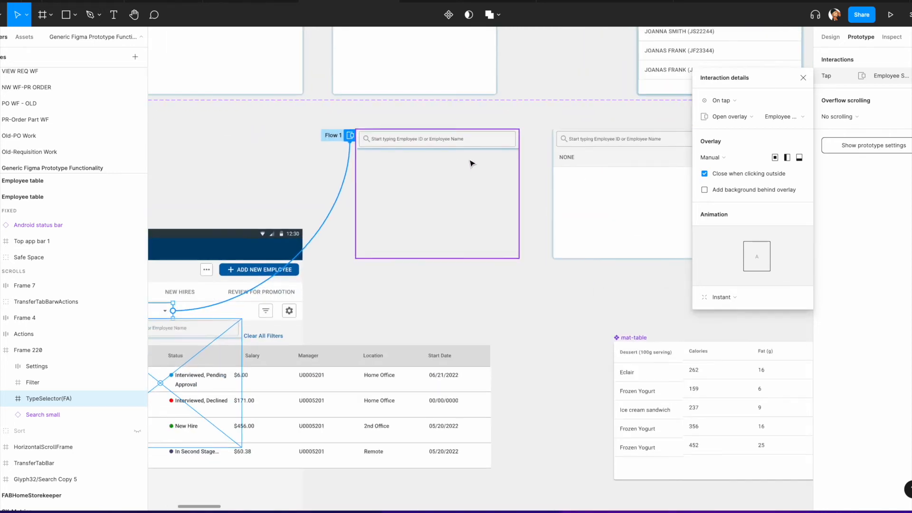
click(473, 162)
scroll(470, 181, right, 3)
click(455, 195)
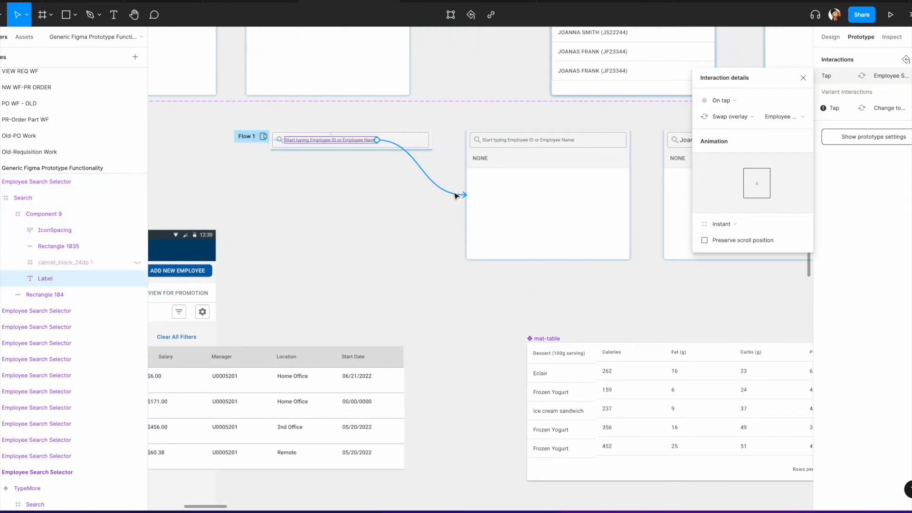
scroll(456, 196, up, 3)
scroll(455, 195, left, 2)
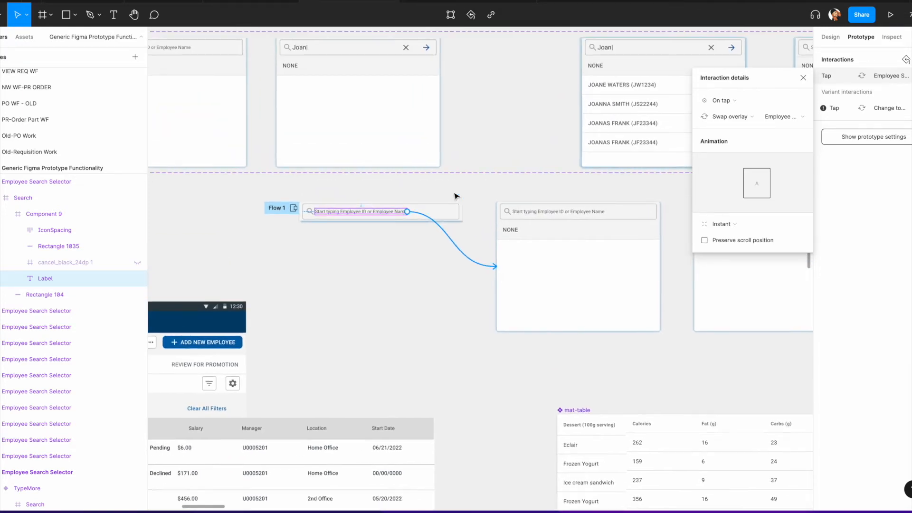
scroll(510, 224, down, 3)
scroll(509, 223, right, 5)
scroll(423, 193, right, 1)
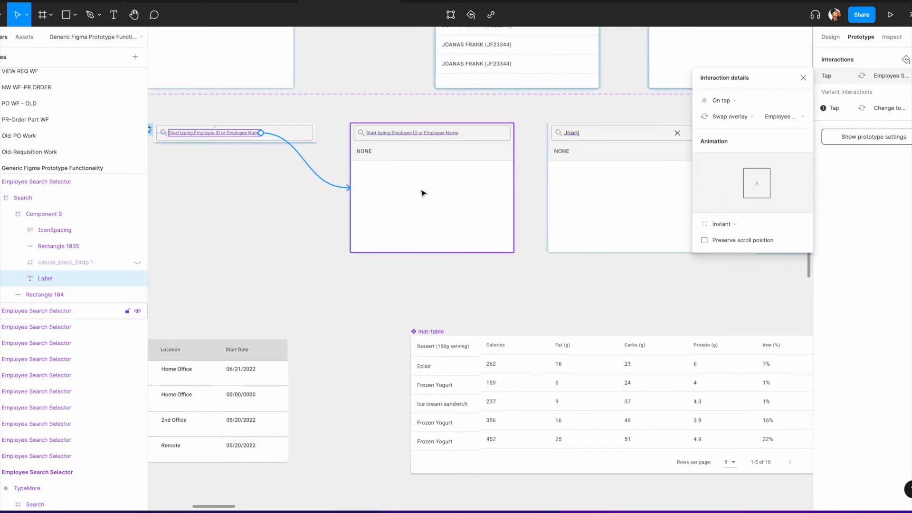
scroll(423, 193, up, 4)
click(456, 181)
scroll(455, 180, right, 4)
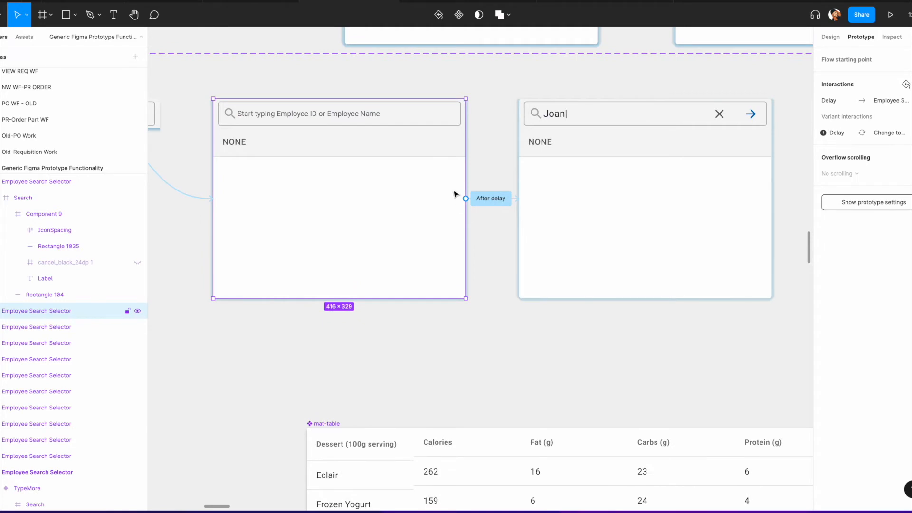
scroll(534, 204, right, 10)
click(447, 213)
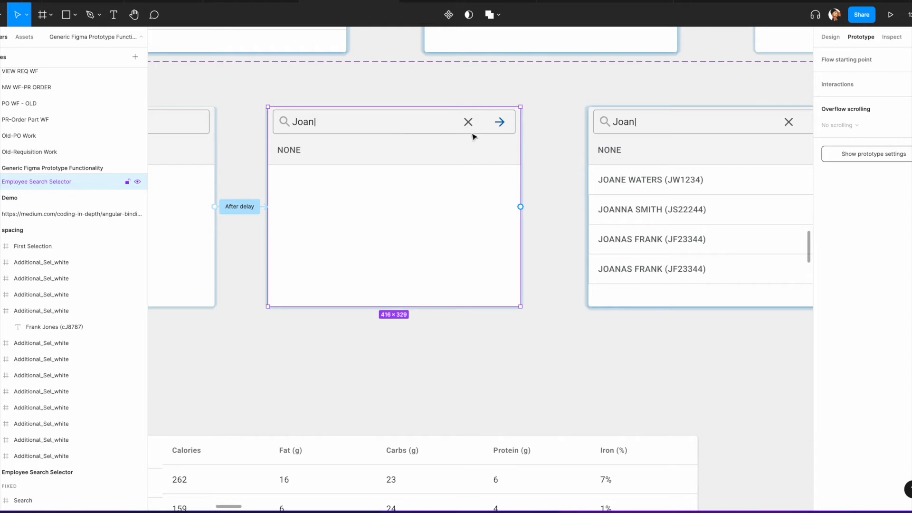
Step: Link the Joan| variant's Enter arrow to the Joan results variant with a tap Swap overlay interaction
double_click(500, 124)
double_click(501, 123)
drag(511, 122, 616, 203)
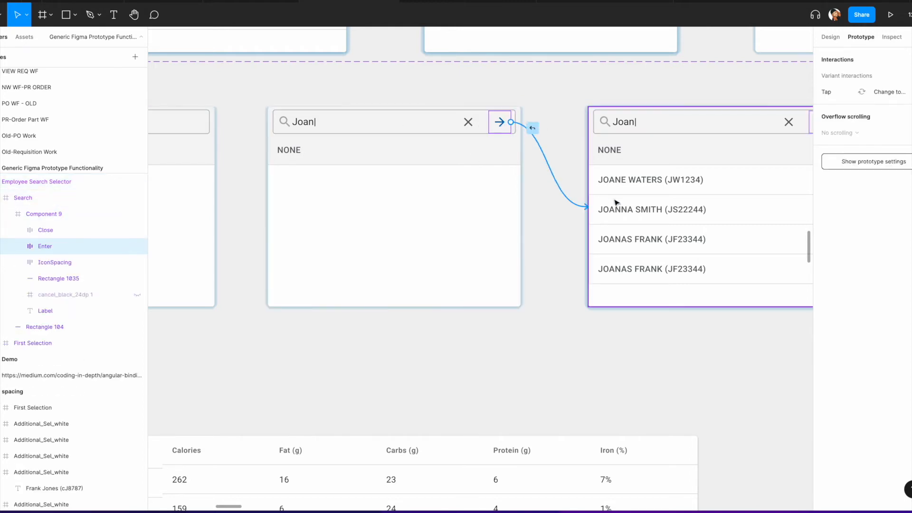
click(725, 119)
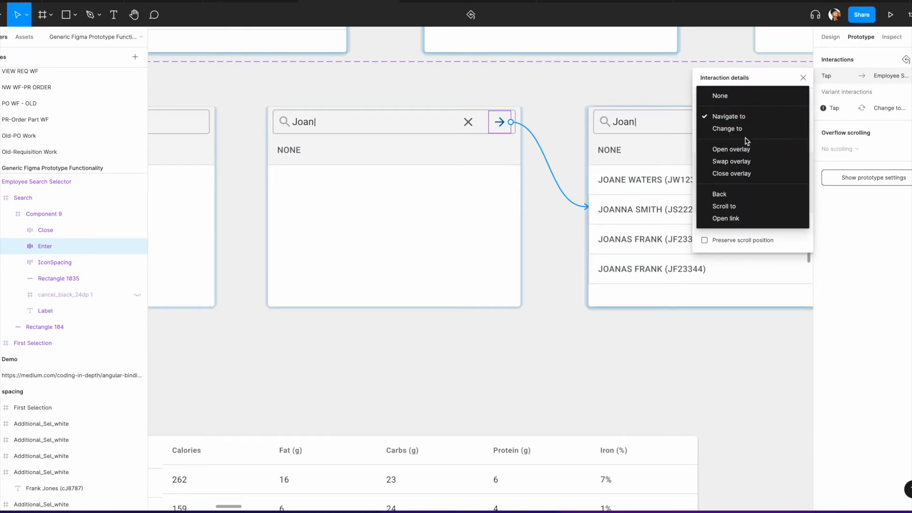
click(738, 162)
Step: Link the Joan results variant's Close icon to the empty selector frame with a tap Swap overlay interaction
scroll(665, 179, right, 5)
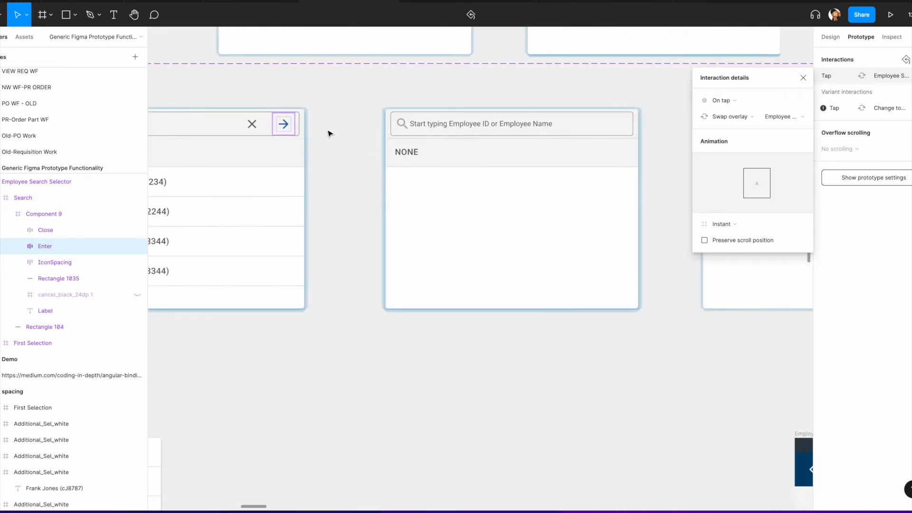
click(251, 125)
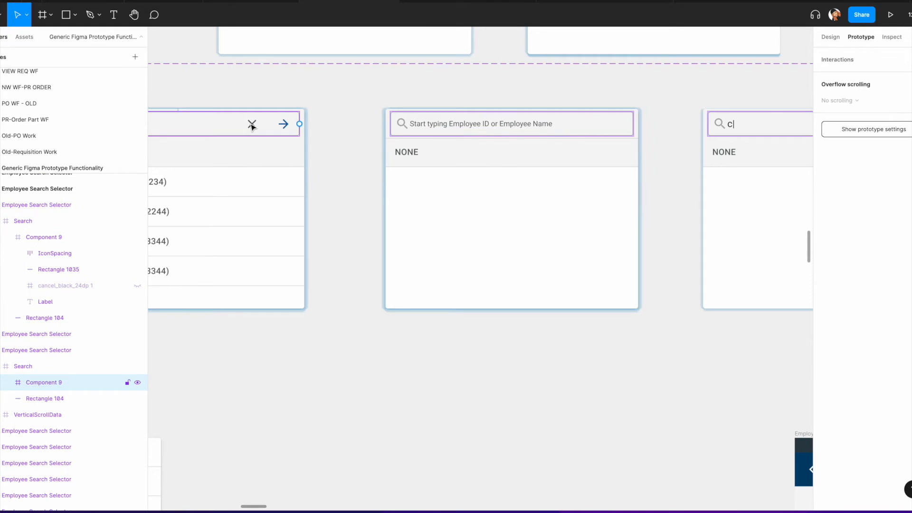
click(252, 125)
drag(262, 124, 436, 184)
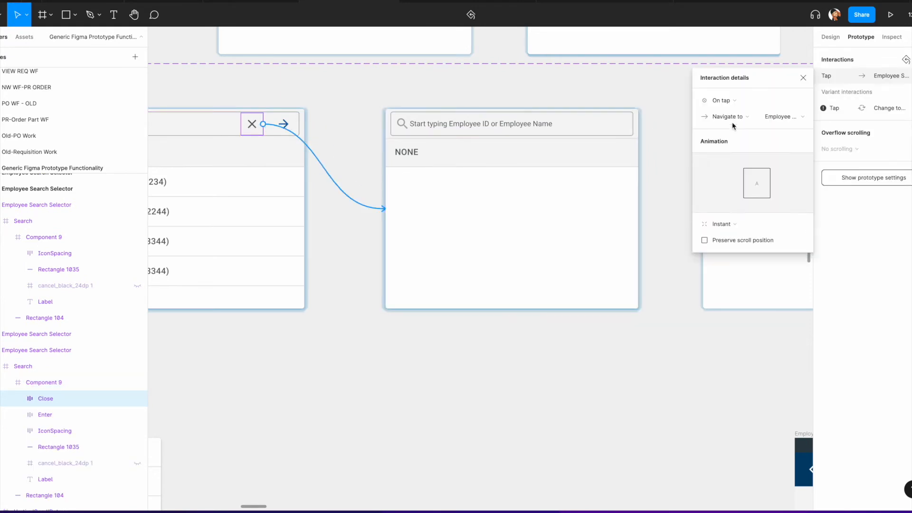
click(732, 117)
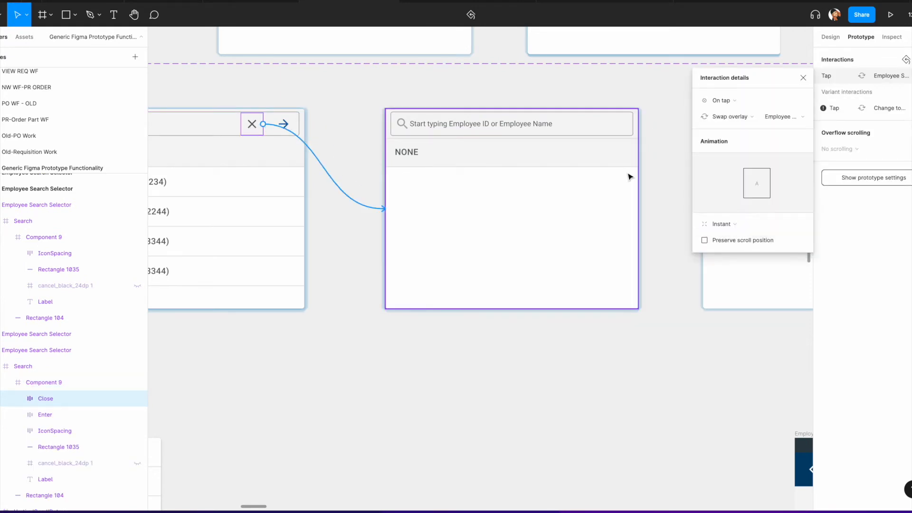
Step: Link the empty selector's search label to the c| variant with a tap Swap overlay interaction
scroll(631, 176, right, 5)
right_click(276, 115)
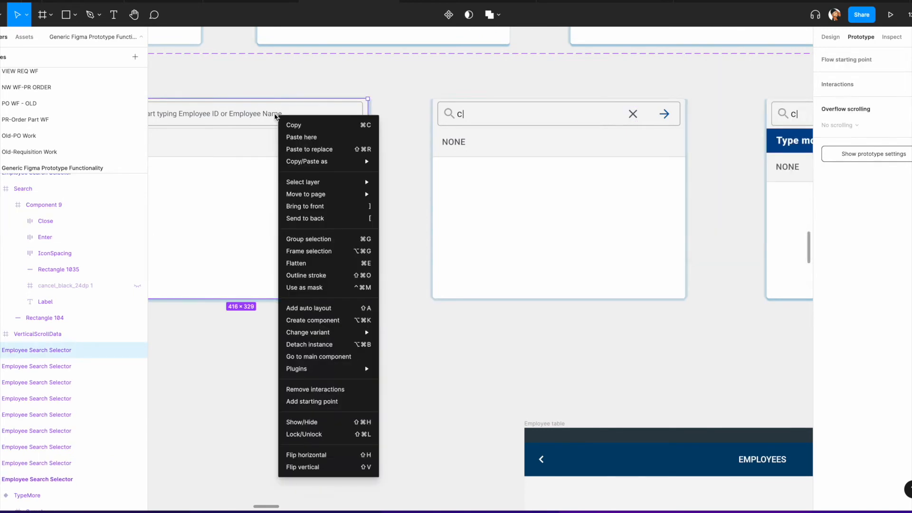
double_click(241, 116)
double_click(243, 117)
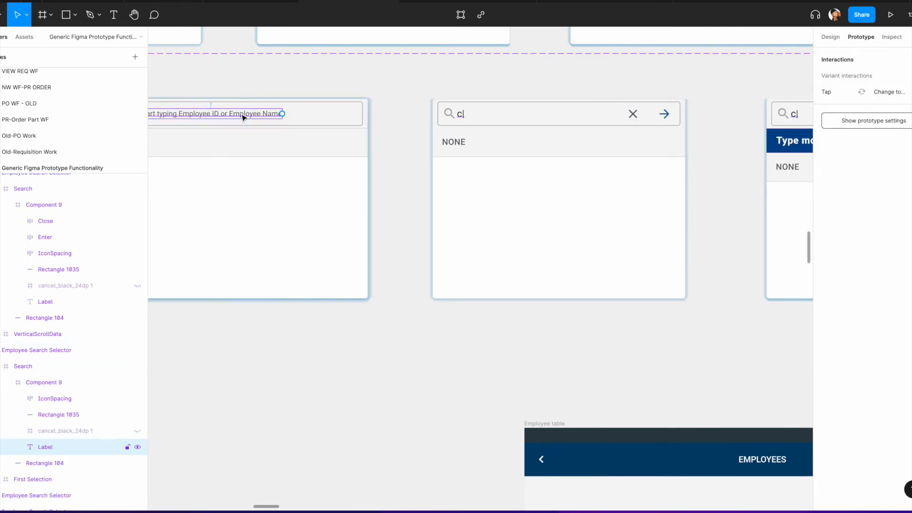
drag(283, 114, 470, 180)
click(738, 119)
click(722, 161)
Step: Link the c| variant's Enter arrow to the 'Type more letters' variant with a tap Navigate to interaction
scroll(575, 169, right, 5)
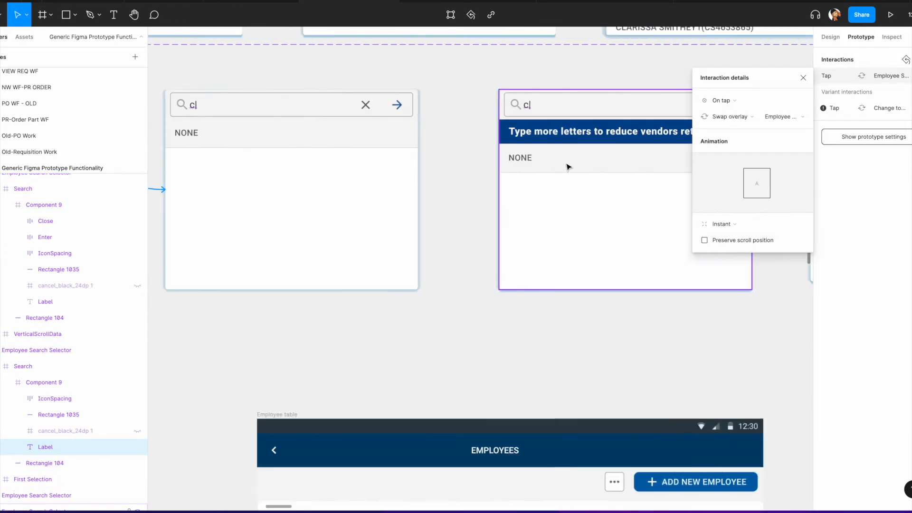
click(397, 106)
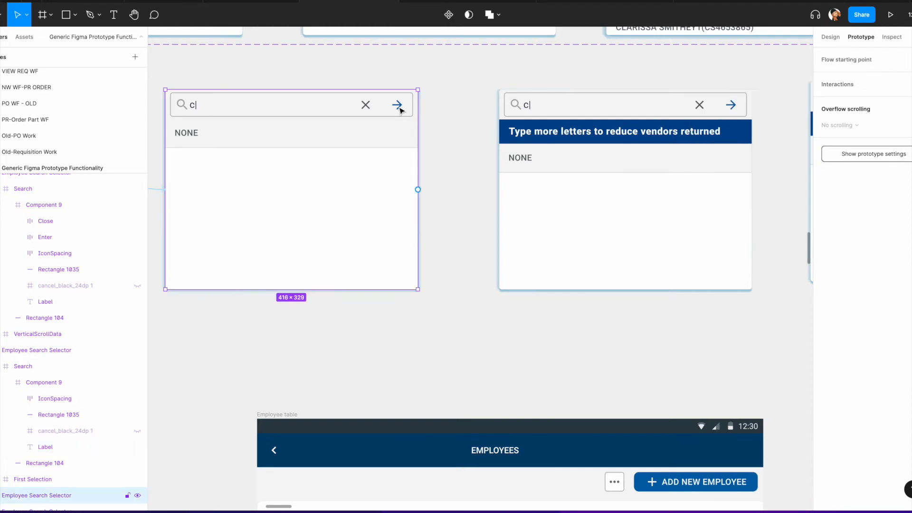
click(399, 110)
click(399, 110)
drag(412, 104, 533, 170)
Step: Link the 'Type more letters' variant's search text to the cla| variant with a tap Swap overlay interaction
scroll(596, 148, right, 6)
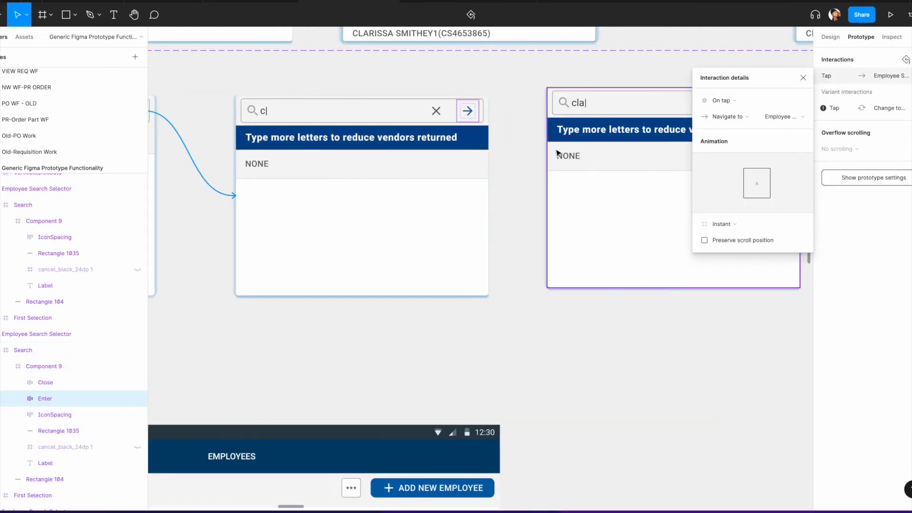
click(243, 118)
click(245, 116)
click(250, 116)
drag(251, 114, 568, 179)
click(730, 121)
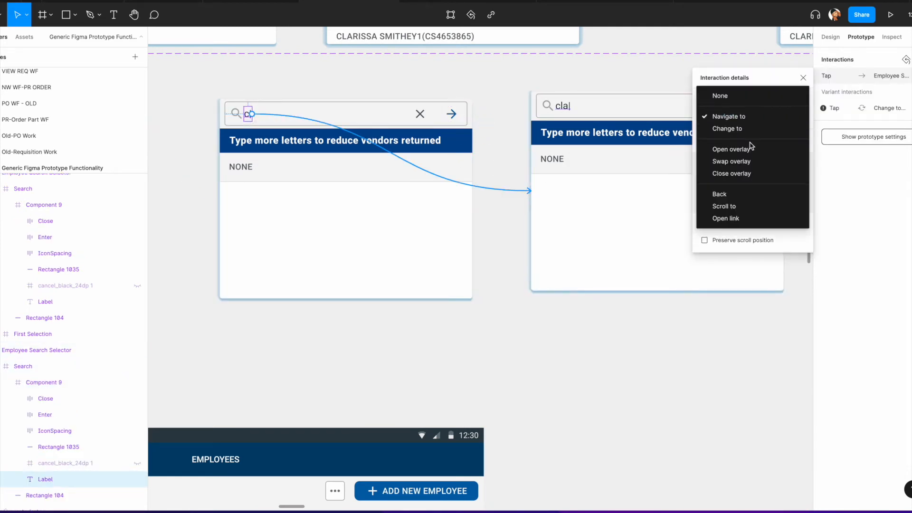
click(731, 162)
Step: Link the cla| variant's Enter arrow to the cla results variant with a tap Swap overlay interaction
scroll(546, 116, right, 7)
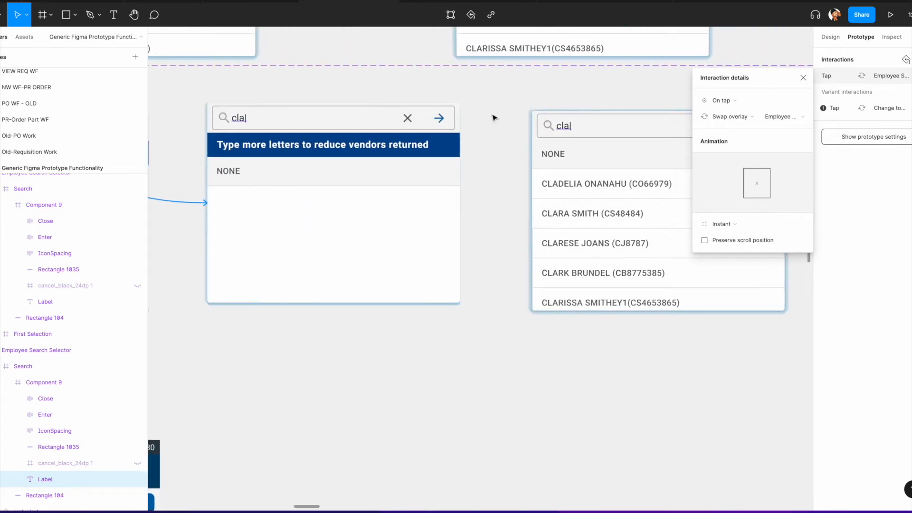
scroll(494, 117, right, 2)
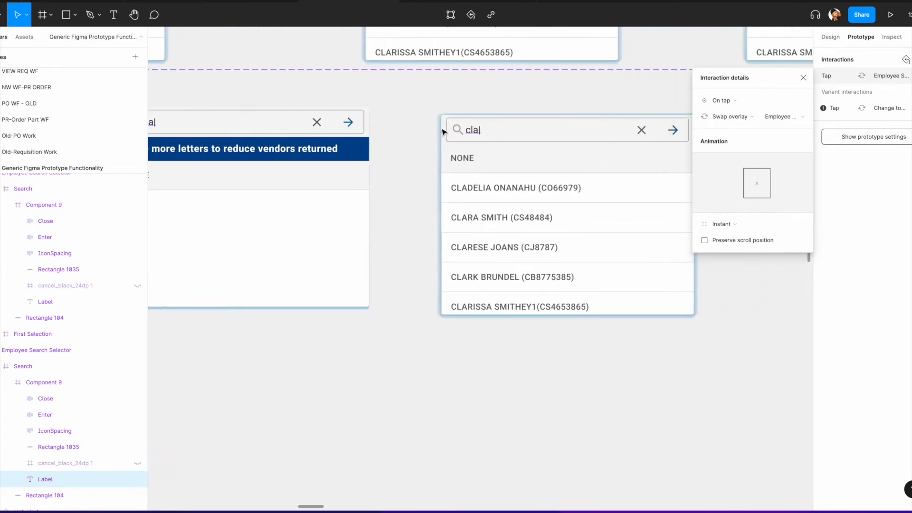
click(353, 127)
click(352, 126)
drag(360, 124, 460, 180)
click(734, 117)
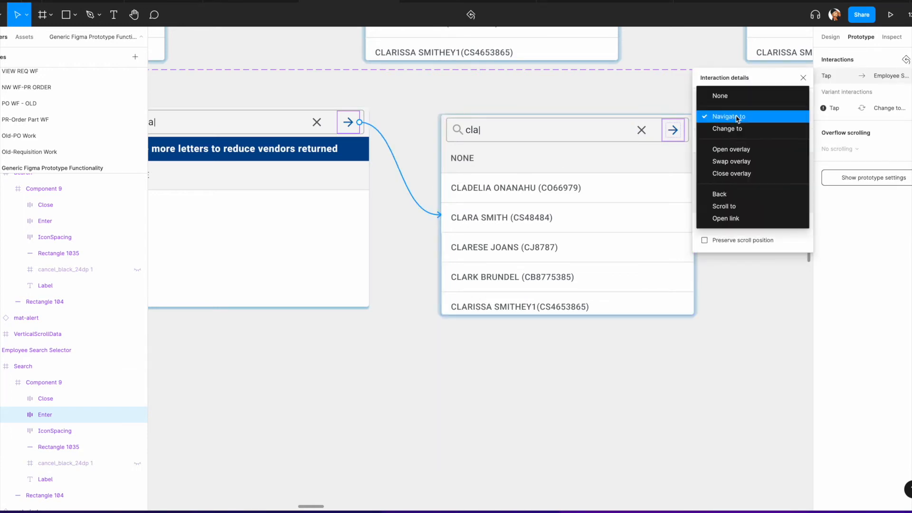
click(736, 162)
scroll(522, 157, right, 3)
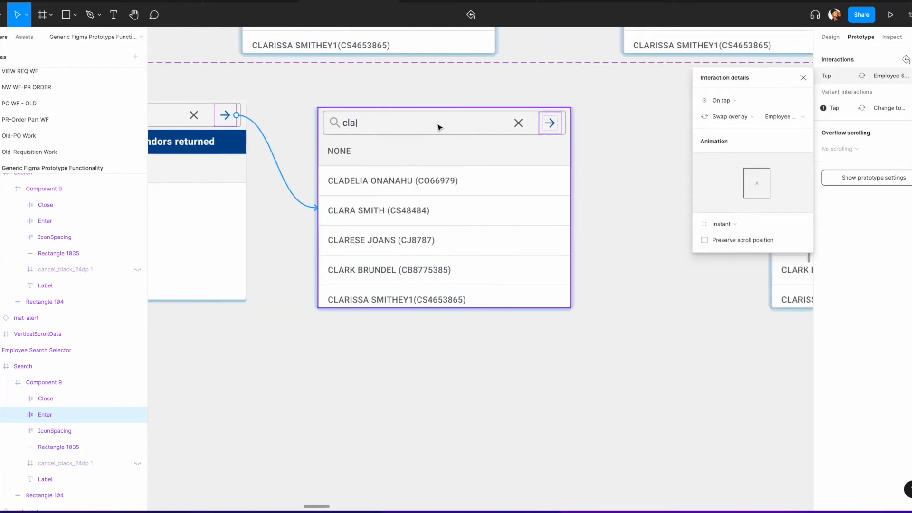
scroll(467, 284, right, 5)
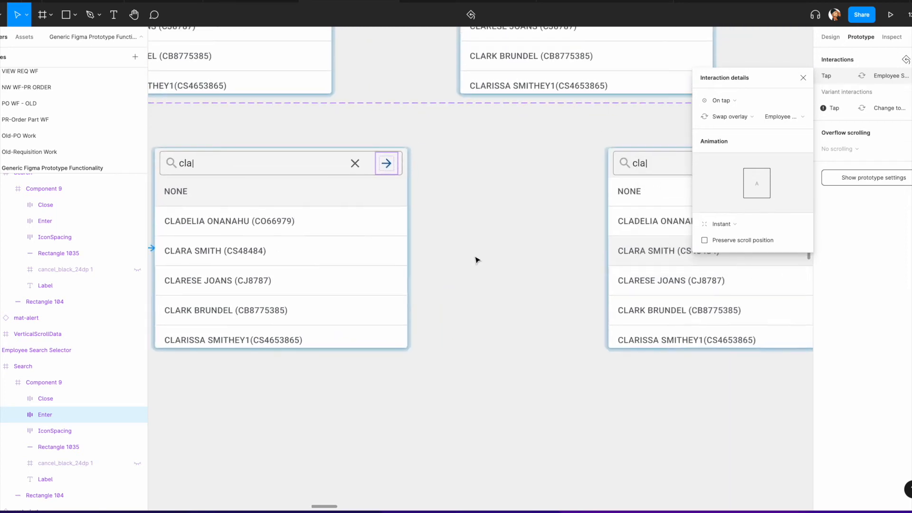
scroll(369, 205, left, 3)
scroll(371, 203, right, 2)
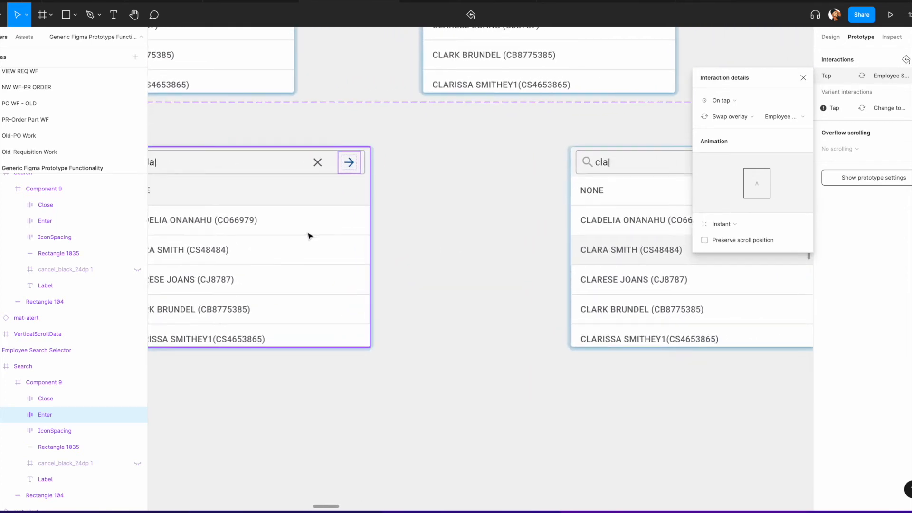
scroll(318, 234, left, 2)
click(328, 243)
double_click(330, 242)
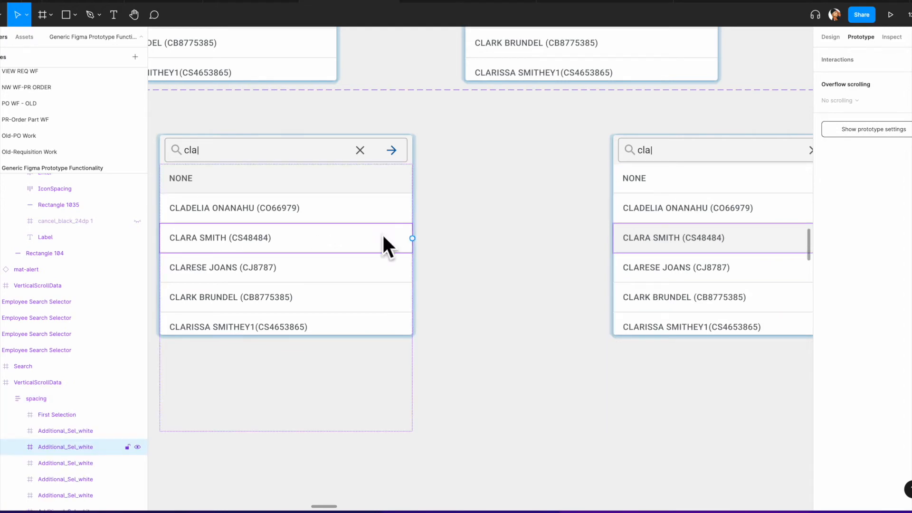
drag(413, 238, 622, 236)
scroll(588, 233, right, 5)
scroll(462, 241, right, 4)
scroll(462, 241, up, 2)
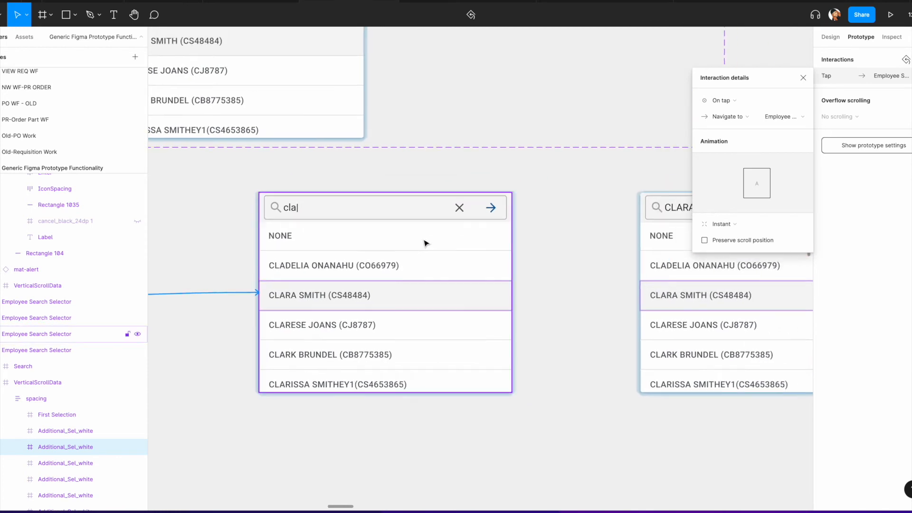
scroll(425, 242, left, 1)
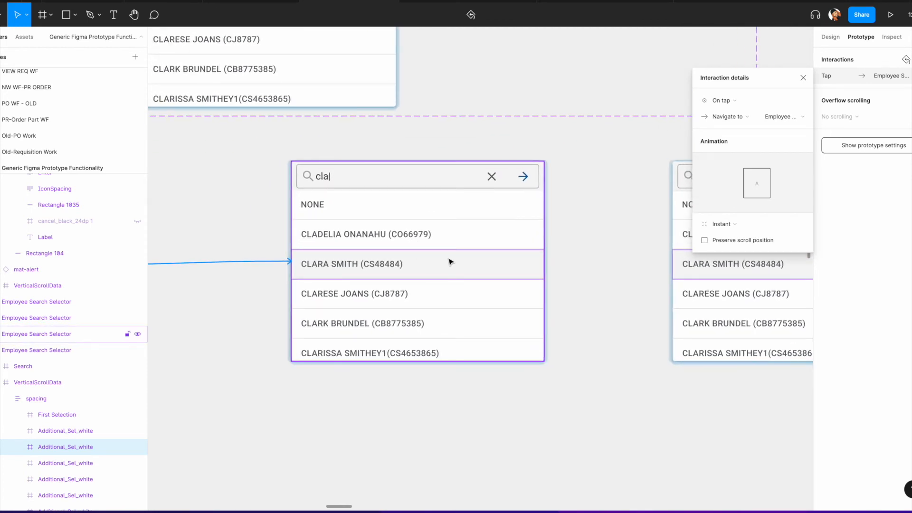
click(729, 116)
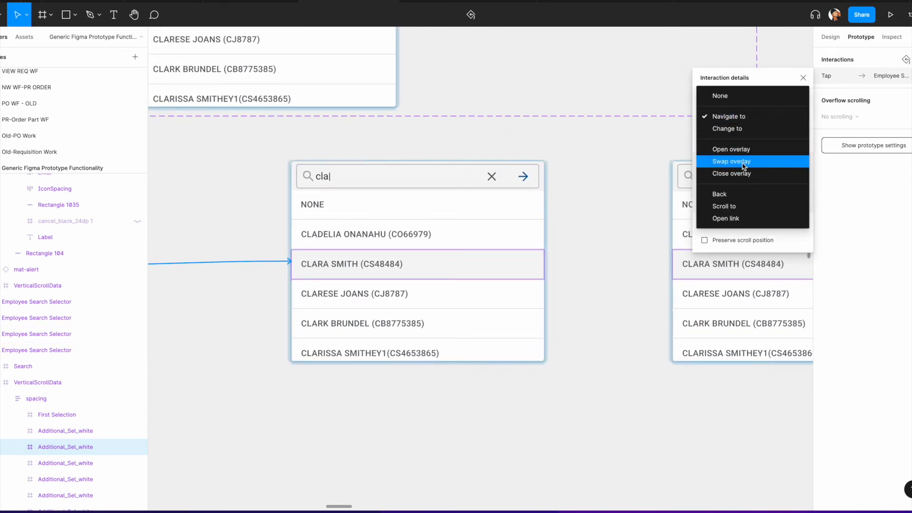
click(732, 163)
Step: Inspect the cla| variant's Enter arrow interaction
scroll(521, 187, left, 15)
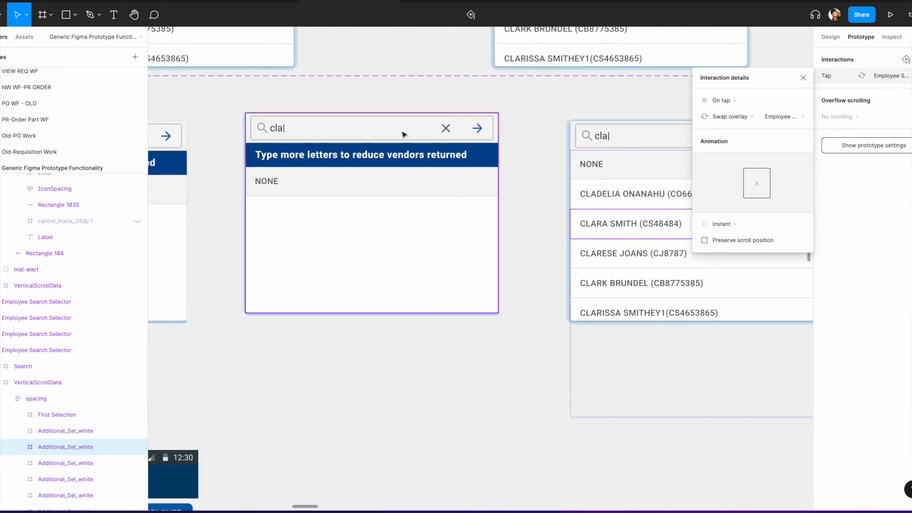
click(405, 135)
click(523, 167)
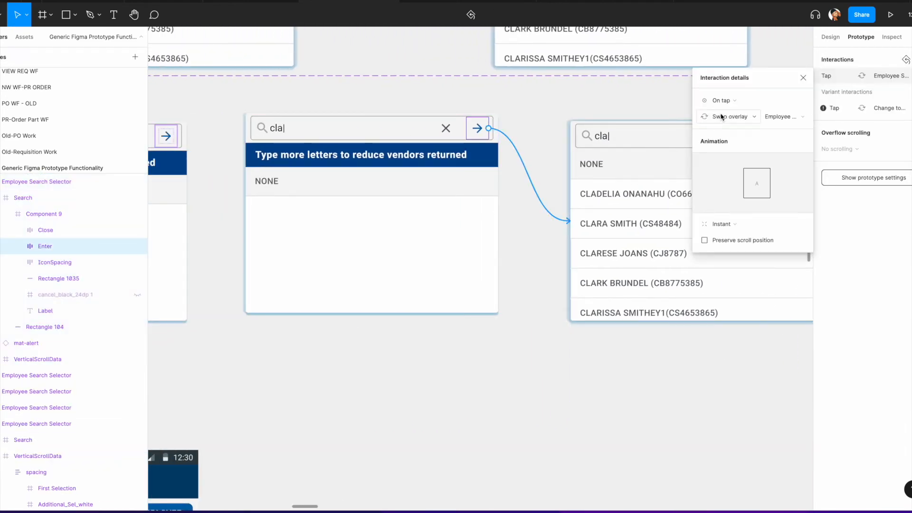
scroll(618, 160, right, 6)
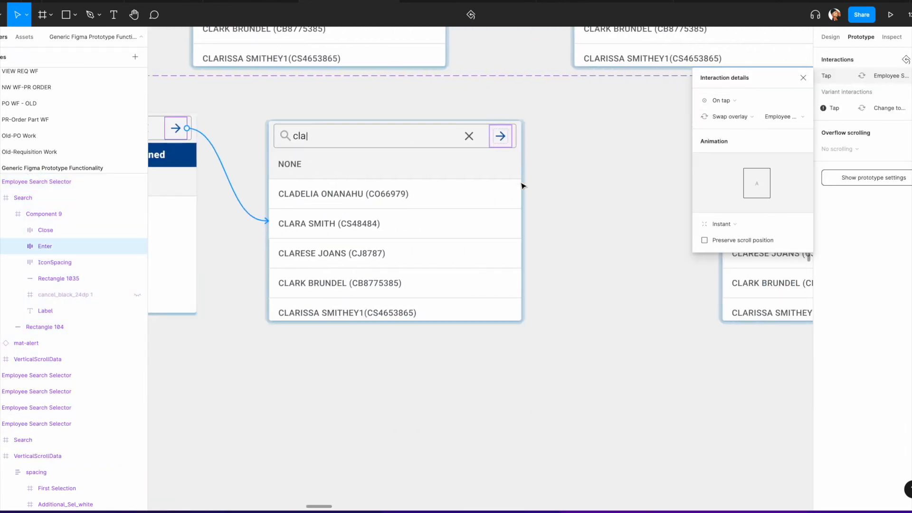
click(516, 184)
scroll(575, 168, right, 3)
drag(594, 214, 594, 219)
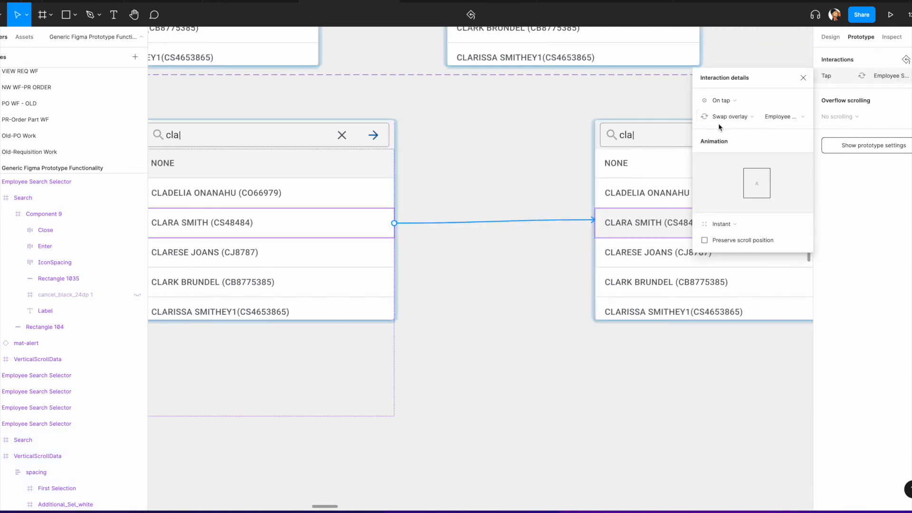
scroll(592, 171, right, 8)
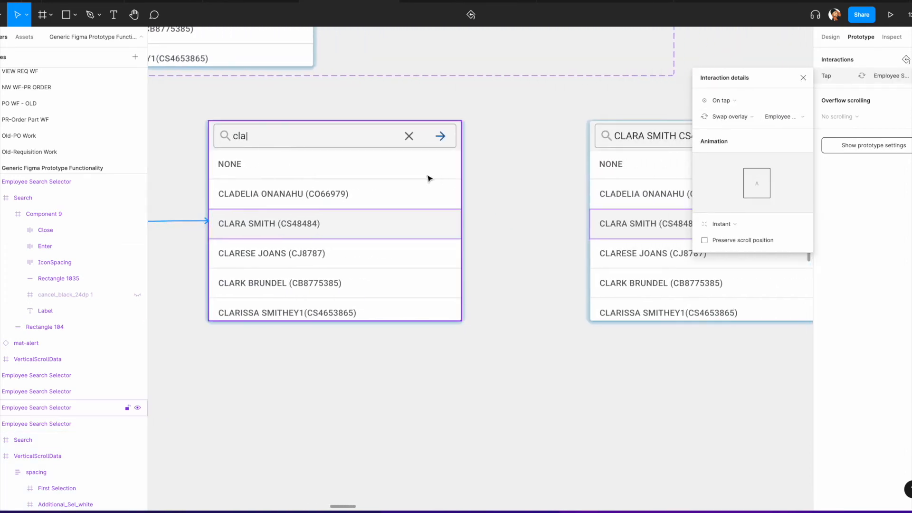
click(433, 177)
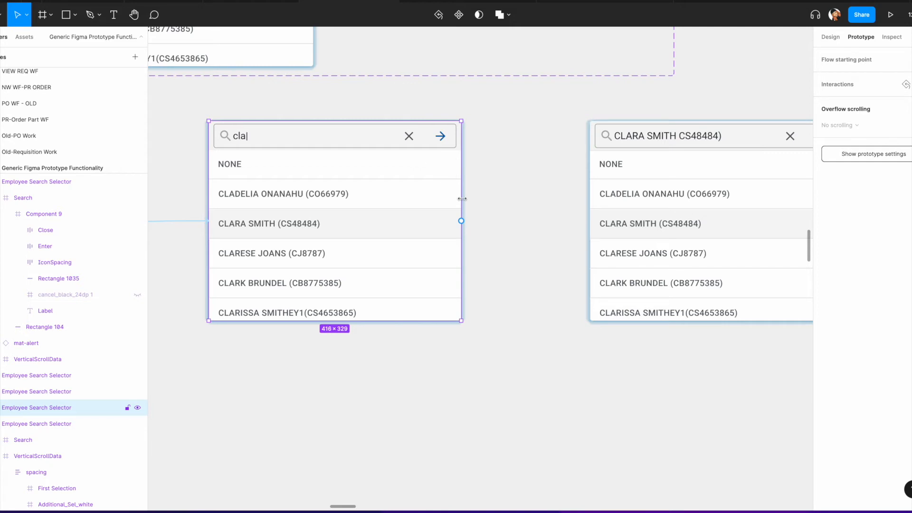
drag(462, 222, 603, 227)
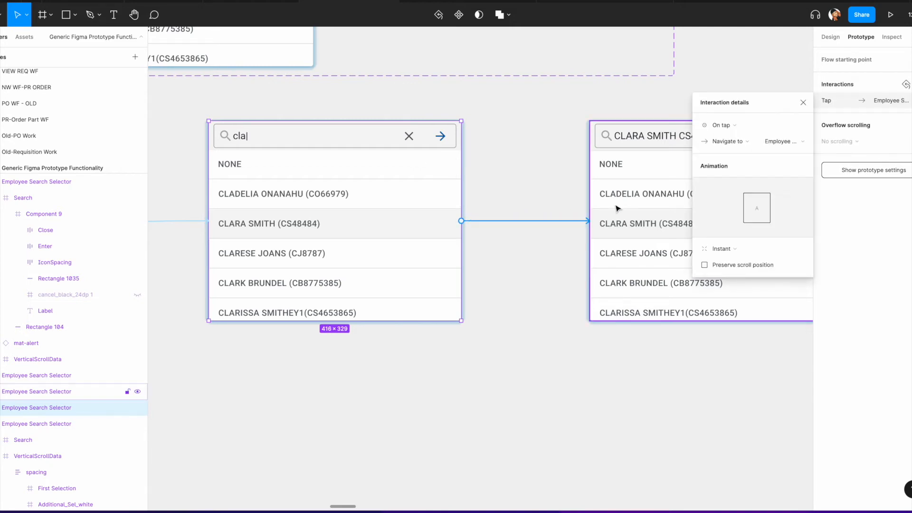
click(724, 125)
click(736, 251)
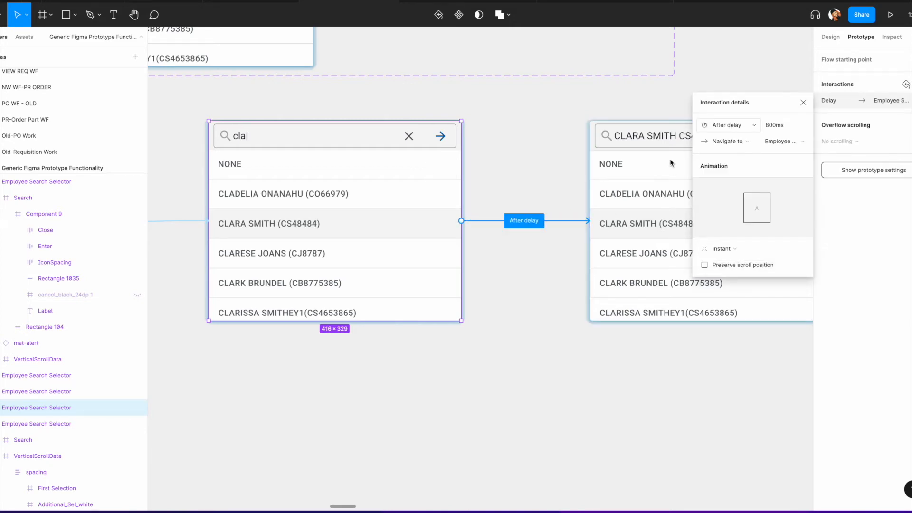
Step: Link the CLARA SMITH selected variant to the collapsed CLARA SMITH search variant with an After delay Navigate to interaction
scroll(593, 166, right, 3)
scroll(592, 156, right, 3)
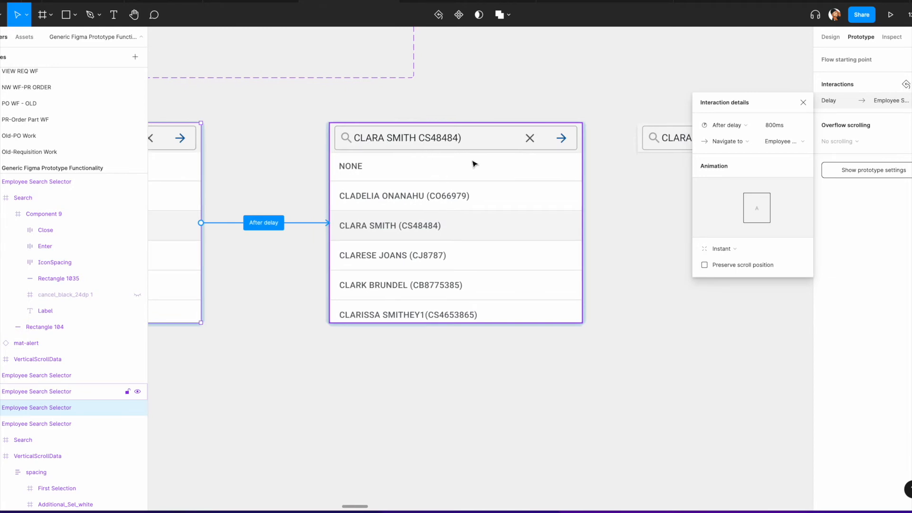
scroll(474, 163, right, 4)
click(392, 206)
drag(416, 225, 521, 230)
click(730, 127)
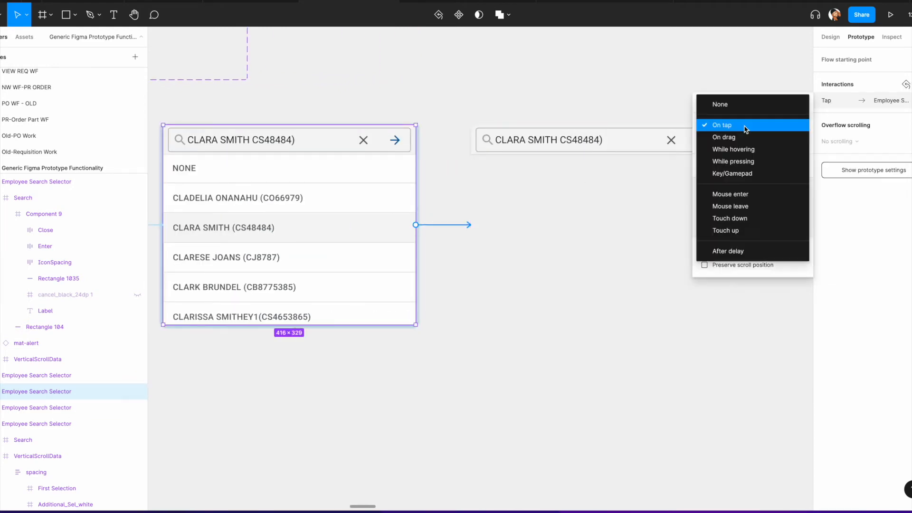
click(739, 248)
scroll(662, 205, right, 2)
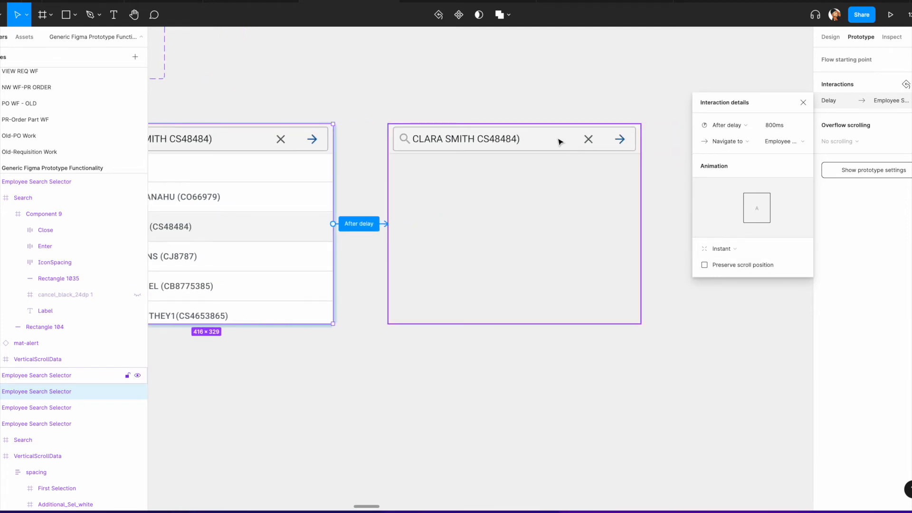
Step: Link the collapsed CLARA SMITH variant to the Employee table frame with an After delay Navigate to interaction
scroll(559, 141, down, 5)
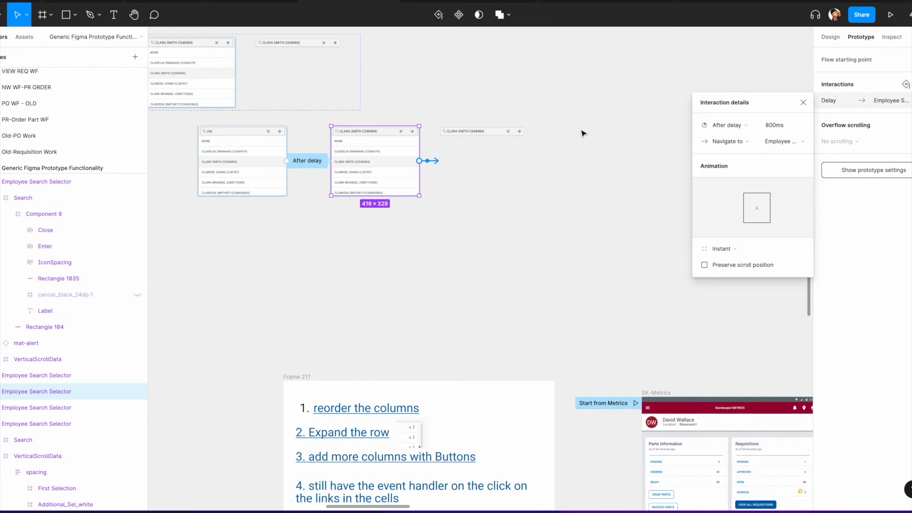
scroll(582, 133, down, 1)
scroll(568, 157, down, 2)
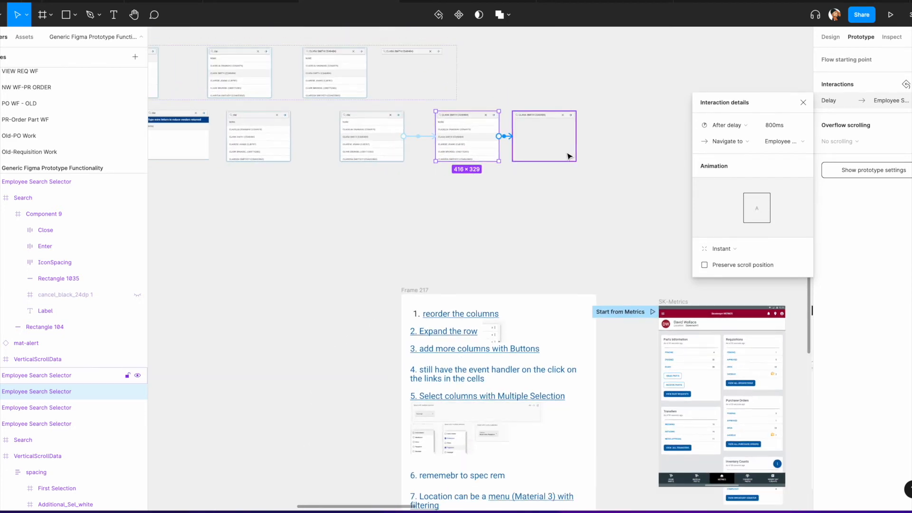
scroll(568, 156, down, 1)
scroll(568, 153, down, 2)
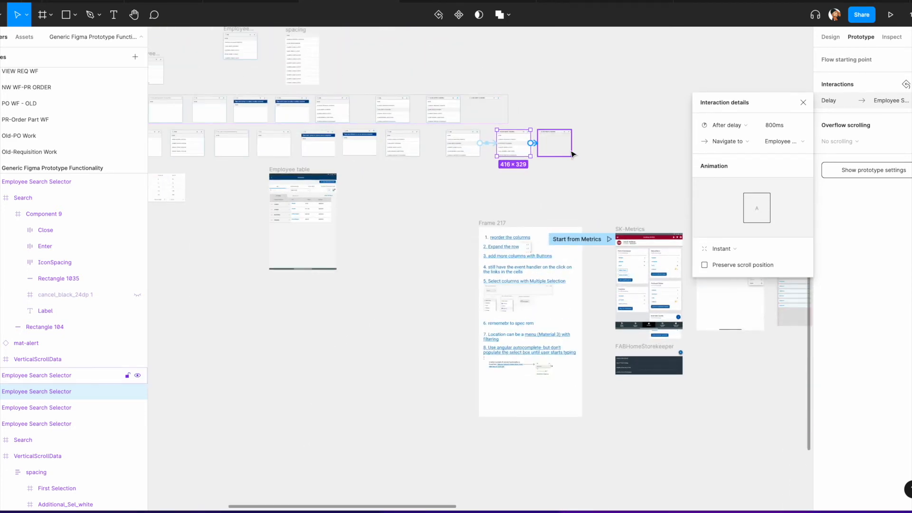
scroll(588, 155, right, 6)
scroll(536, 160, left, 10)
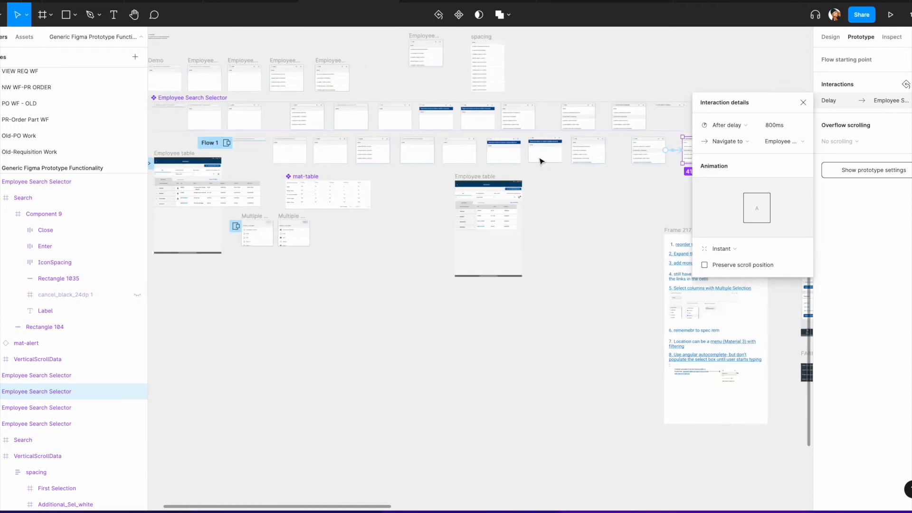
scroll(565, 167, right, 4)
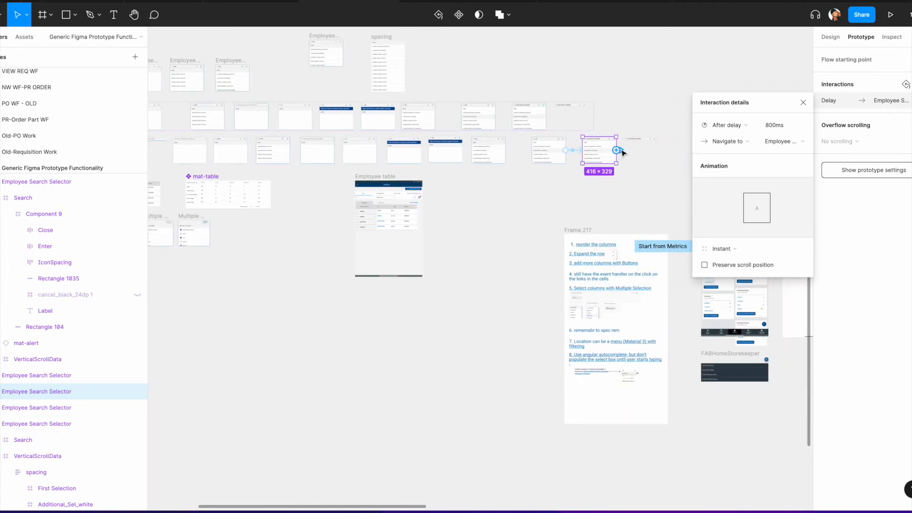
scroll(622, 152, up, 5)
drag(647, 154, 471, 171)
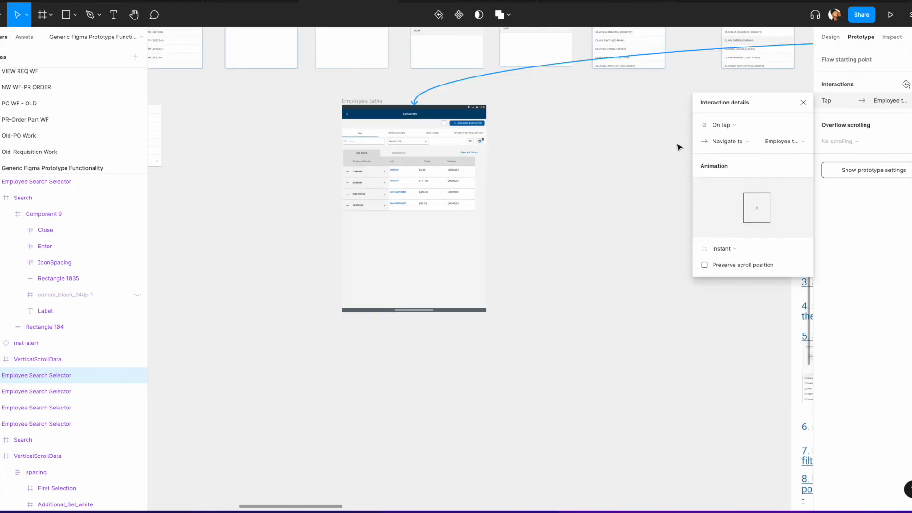
click(733, 129)
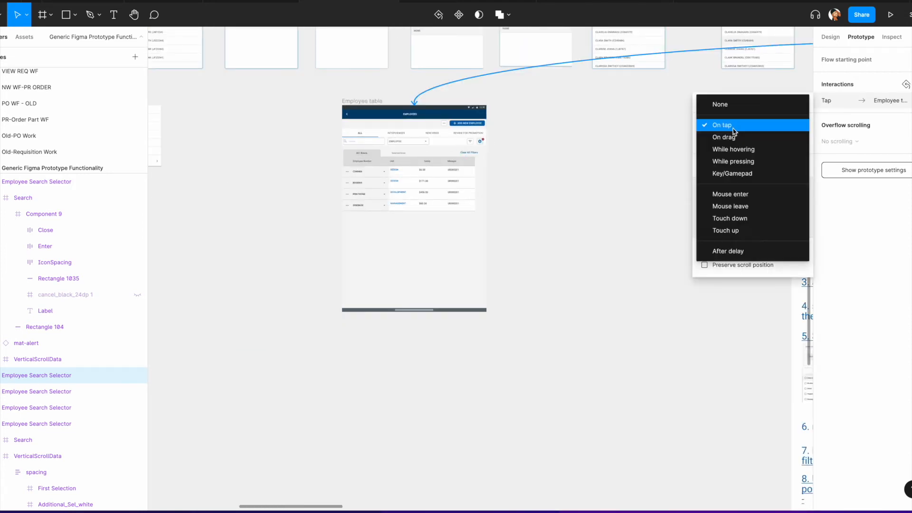
click(735, 250)
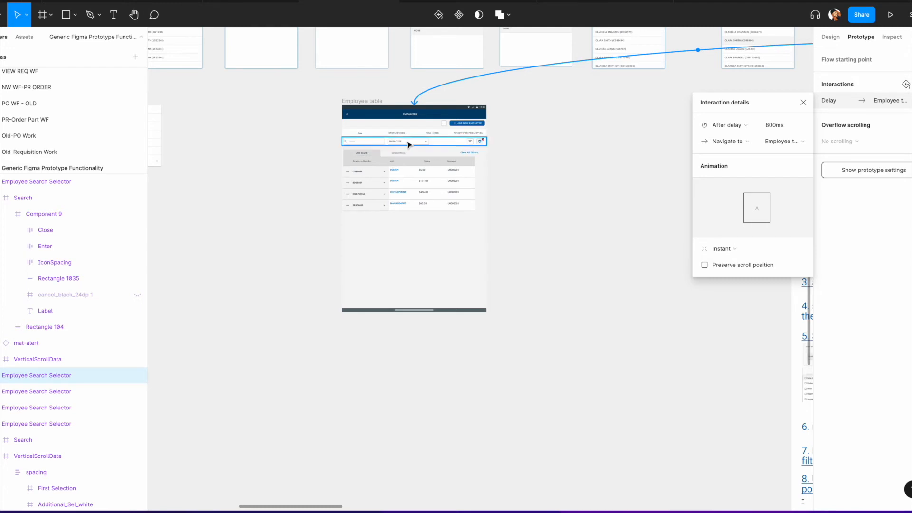
Step: Delete the Open overlay interaction from the EMPLOYEE type selector in the Employee table
scroll(413, 143, up, 8)
scroll(413, 143, up, 1)
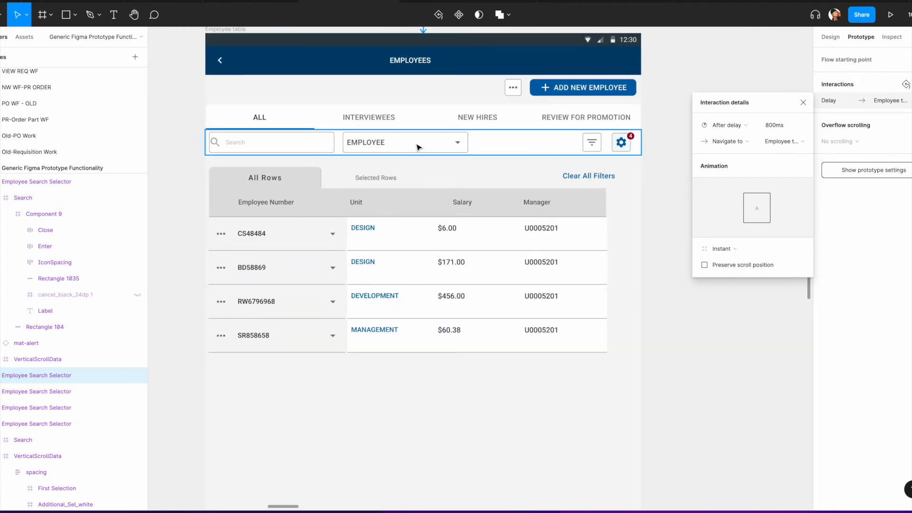
click(418, 147)
click(499, 145)
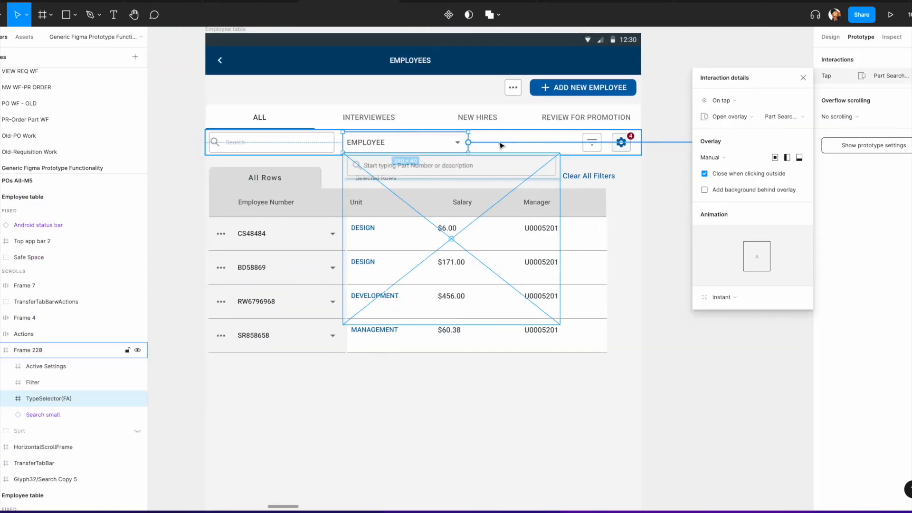
key(Delete)
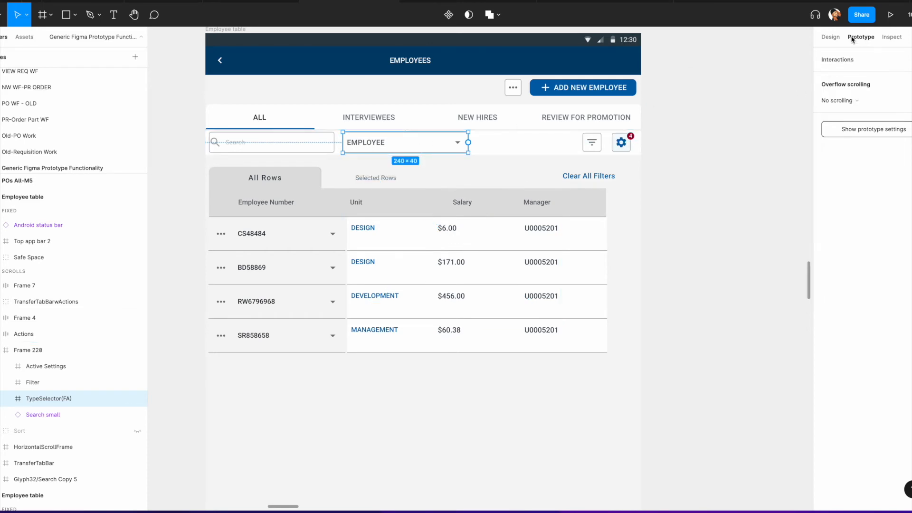
Step: Set the EMPLOYEE type selector's fill to the Royal Blue Accent/50 color style
click(830, 37)
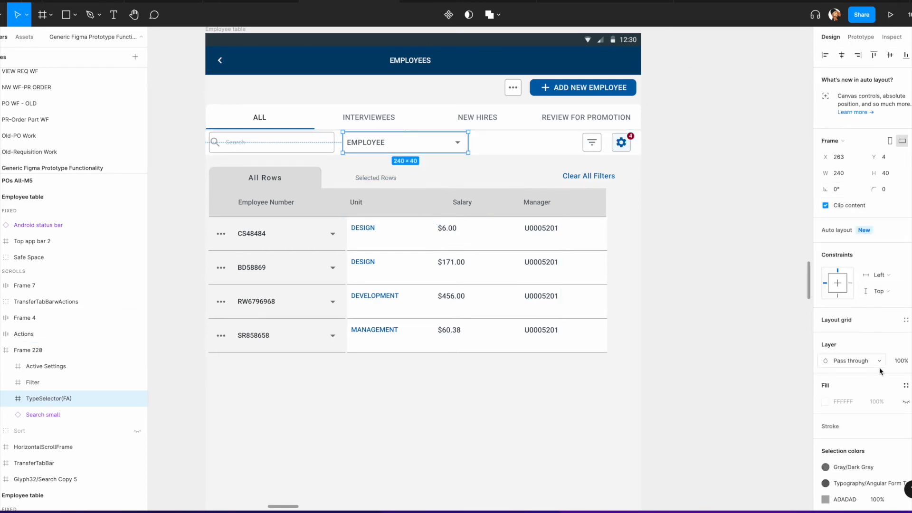
click(906, 401)
click(911, 385)
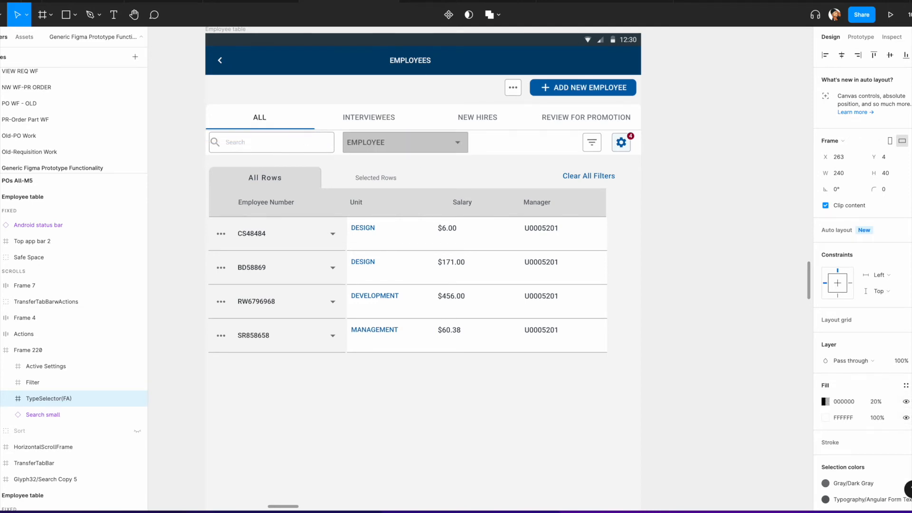
click(910, 416)
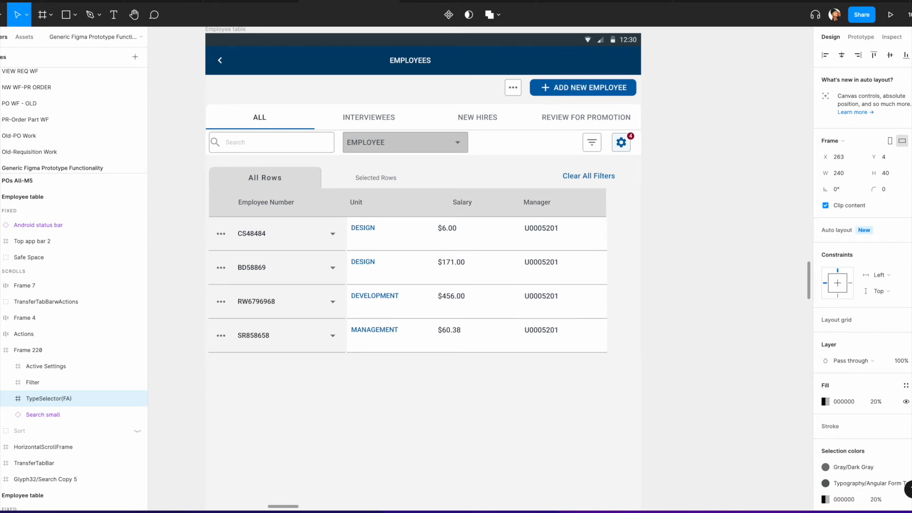
click(910, 401)
click(909, 385)
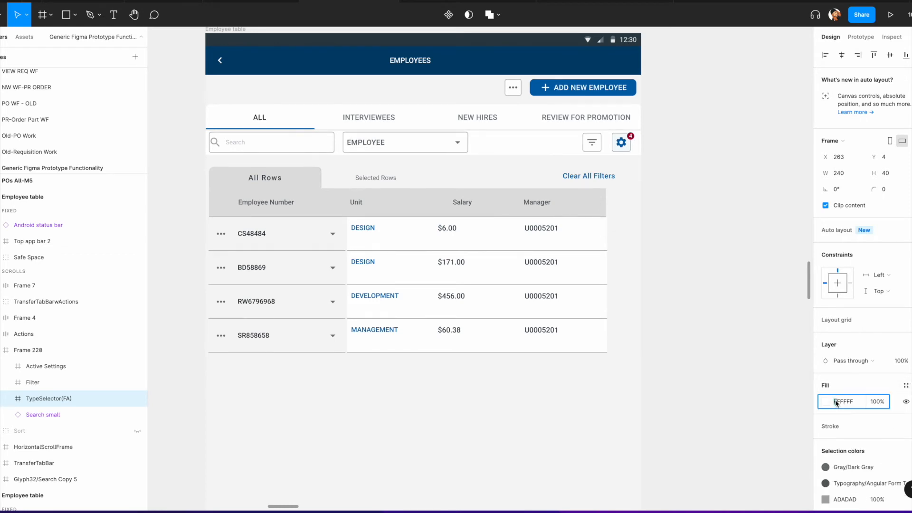
click(906, 385)
scroll(861, 418, down, 5)
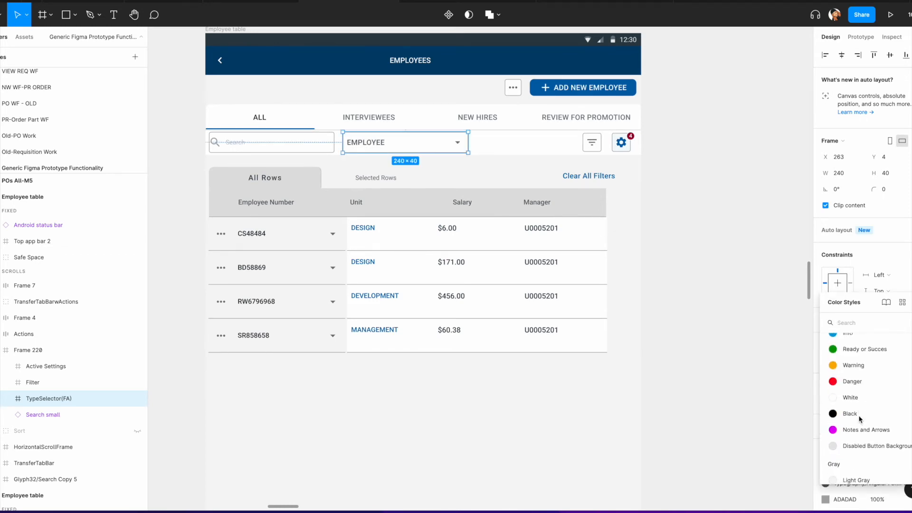
scroll(859, 415, down, 6)
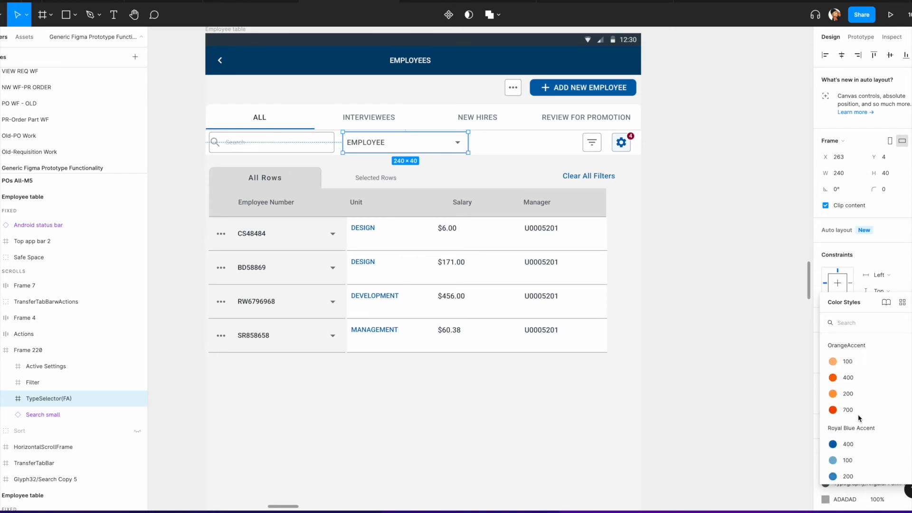
click(850, 408)
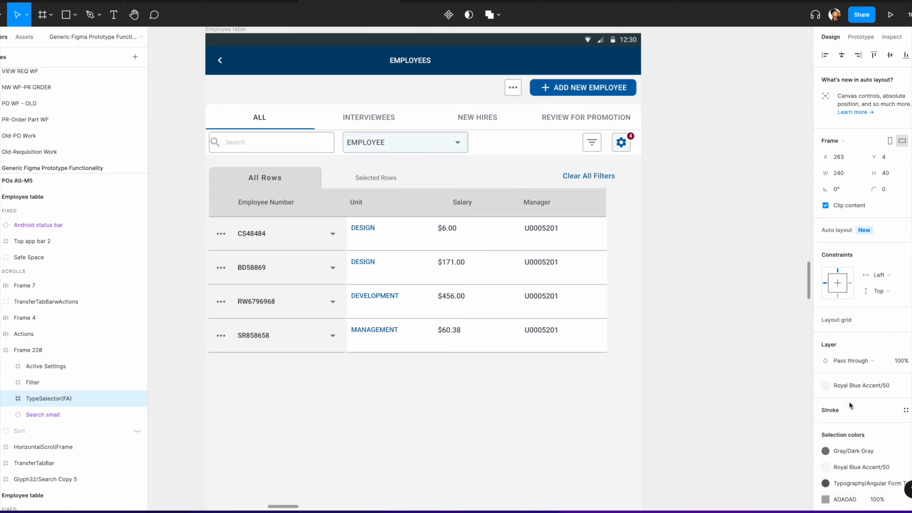
Step: Color the EMPLOYEE label text with a blue color style
click(444, 153)
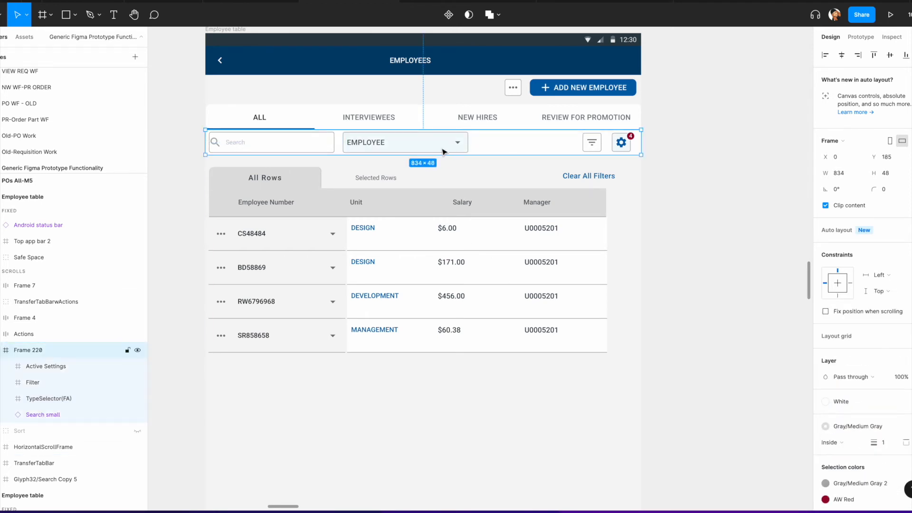
click(444, 152)
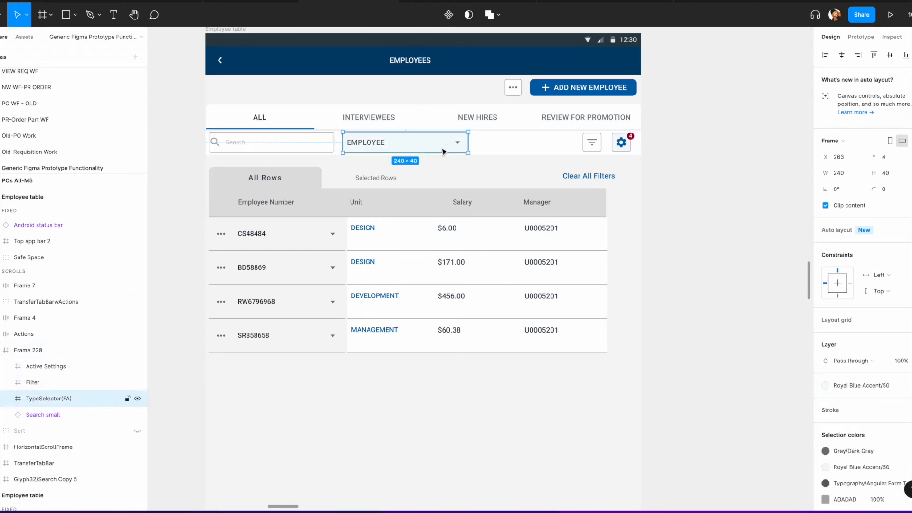
double_click(384, 147)
click(850, 412)
scroll(832, 389, down, 5)
click(832, 472)
Step: Recolor the type selector's dropdown arrow with the Royal Blue Accent 400 color style
click(462, 144)
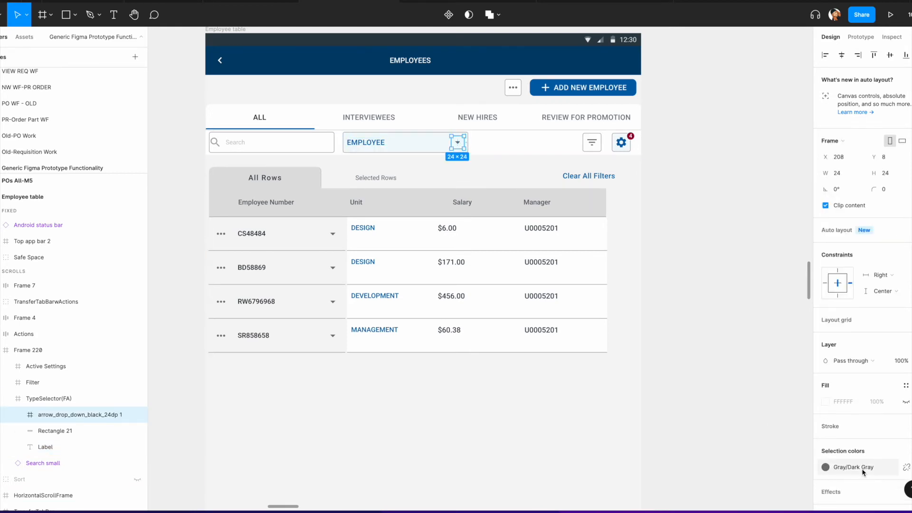
click(826, 467)
scroll(766, 420, down, 8)
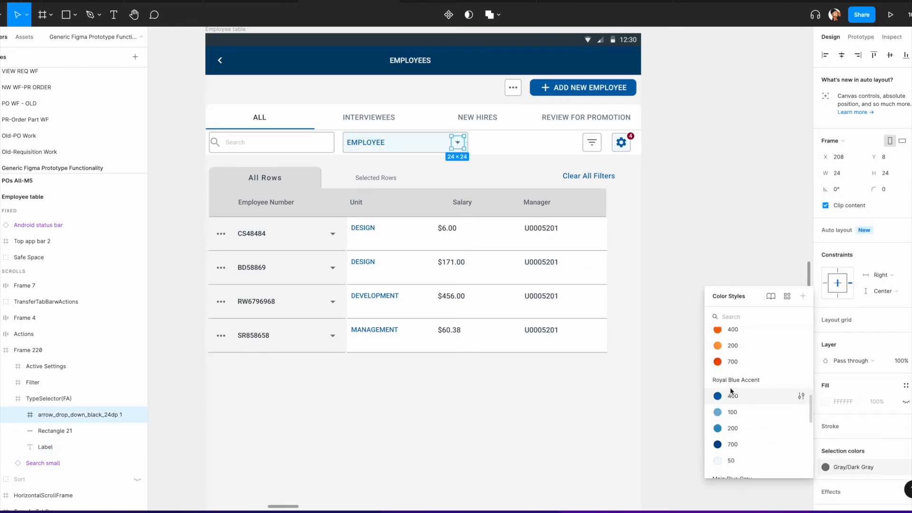
click(727, 396)
click(714, 291)
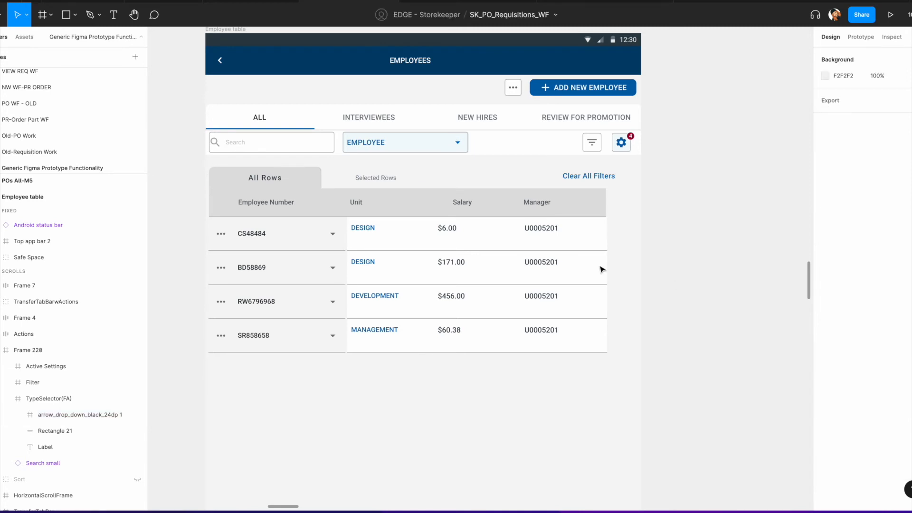
scroll(446, 161, down, 5)
scroll(456, 156, up, 4)
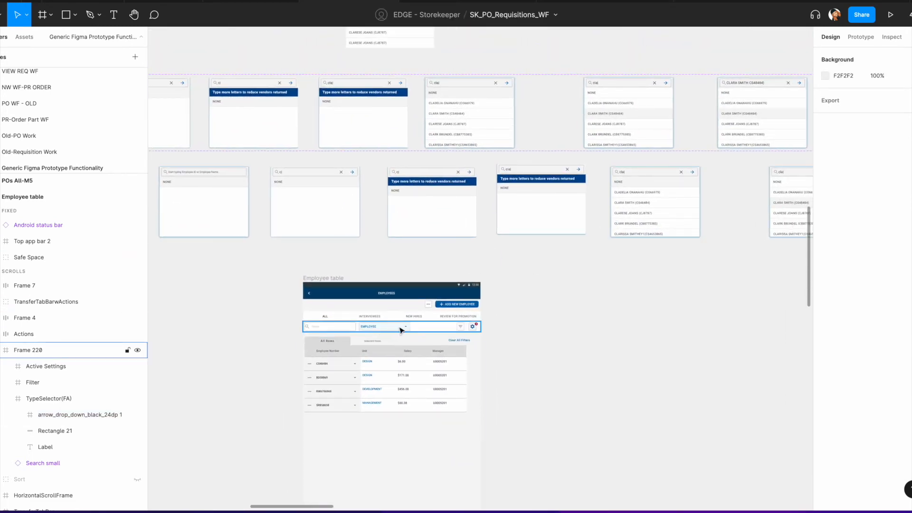
scroll(385, 331, up, 6)
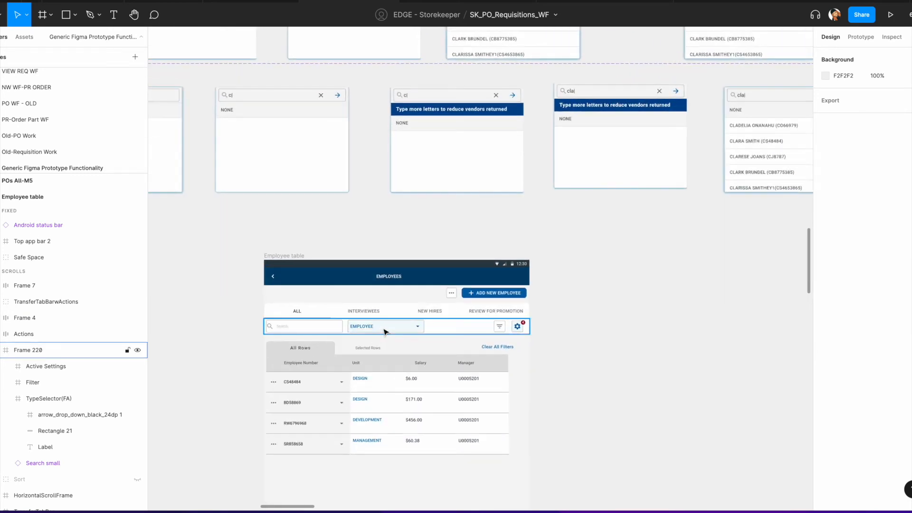
scroll(395, 330, down, 5)
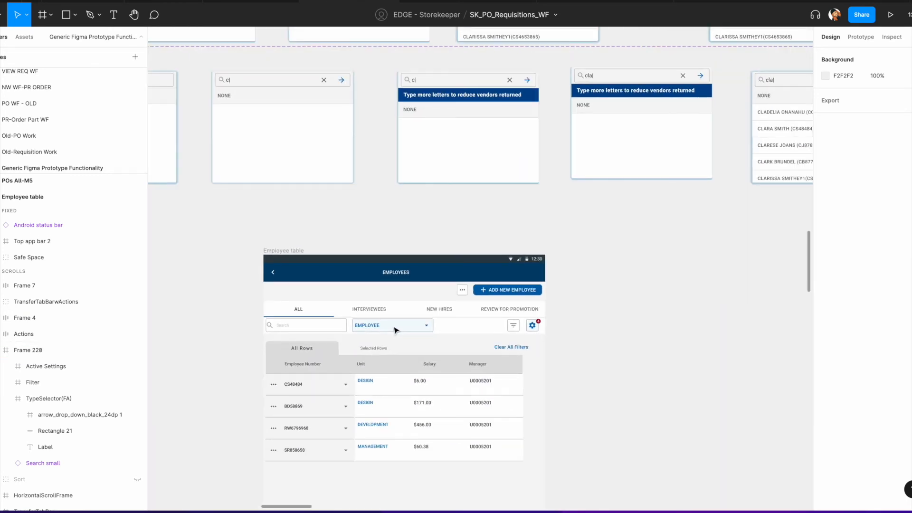
scroll(490, 347, up, 3)
scroll(664, 289, up, 3)
scroll(677, 286, right, 10)
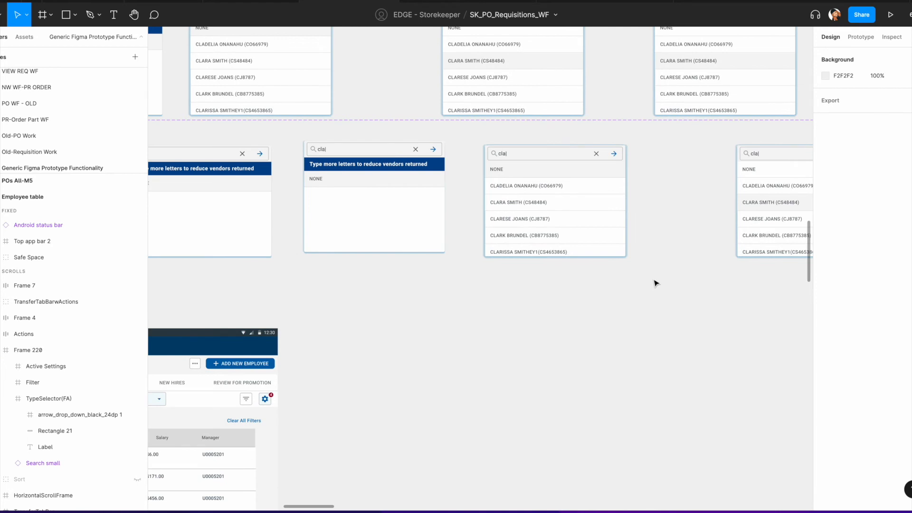
Step: Paste and reposition the VerticalScrollData frame beside the Employee table, and undo both changes
scroll(677, 285, right, 7)
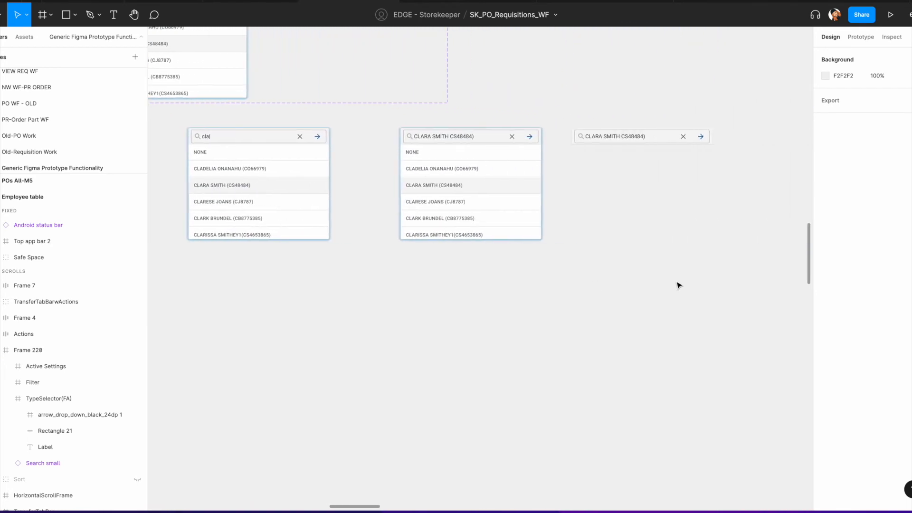
click(464, 220)
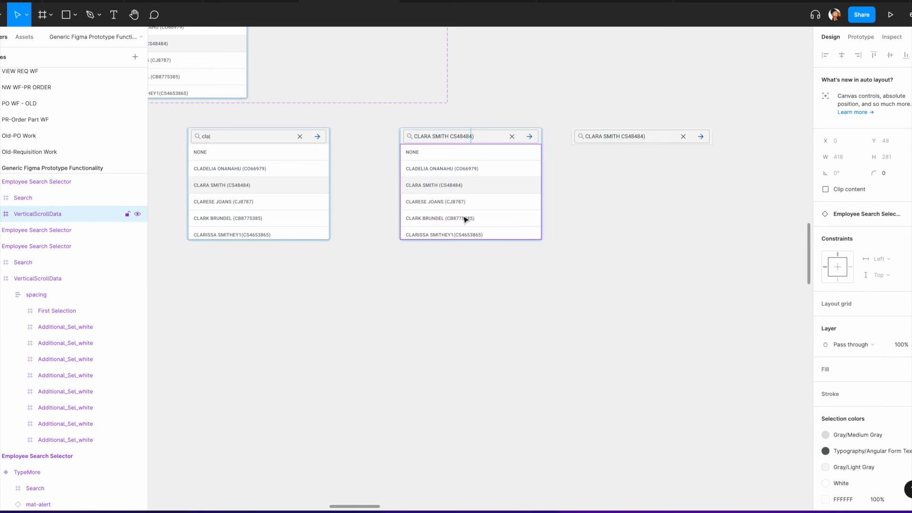
scroll(465, 219, down, 6)
right_click(565, 192)
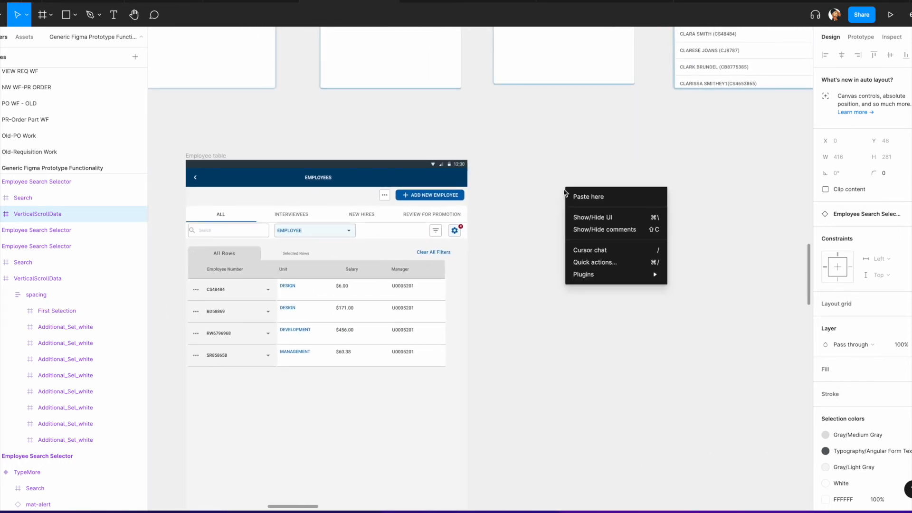
click(582, 197)
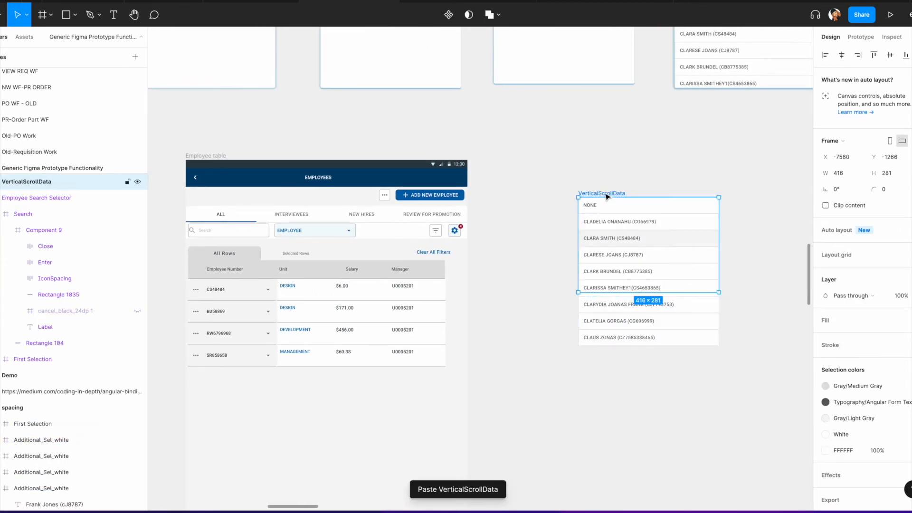
drag(605, 195, 574, 198)
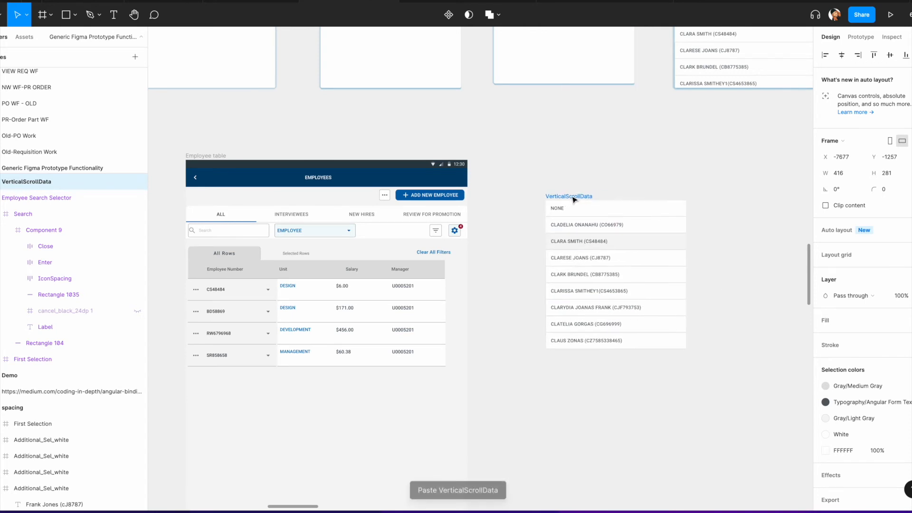
scroll(574, 196, down, 5)
scroll(576, 194, up, 3)
scroll(577, 194, right, 5)
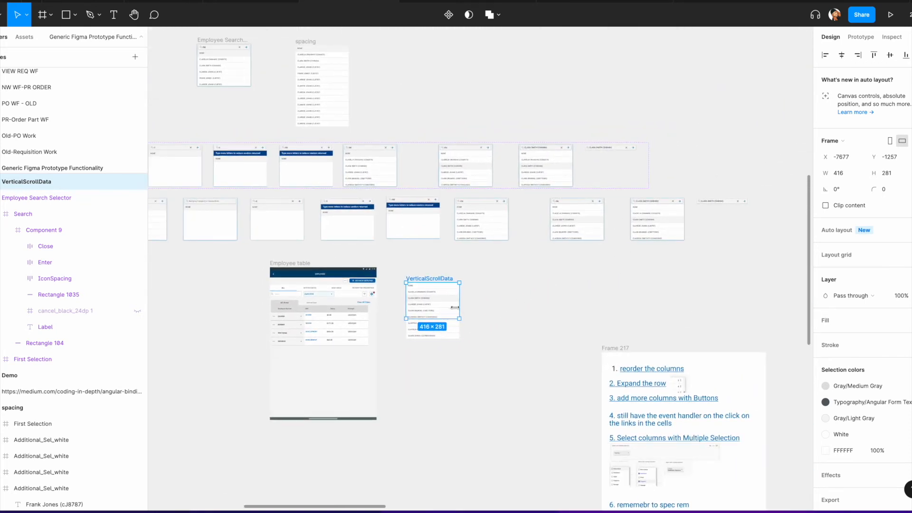
key(ctrl+z)
key(ctrl+z)
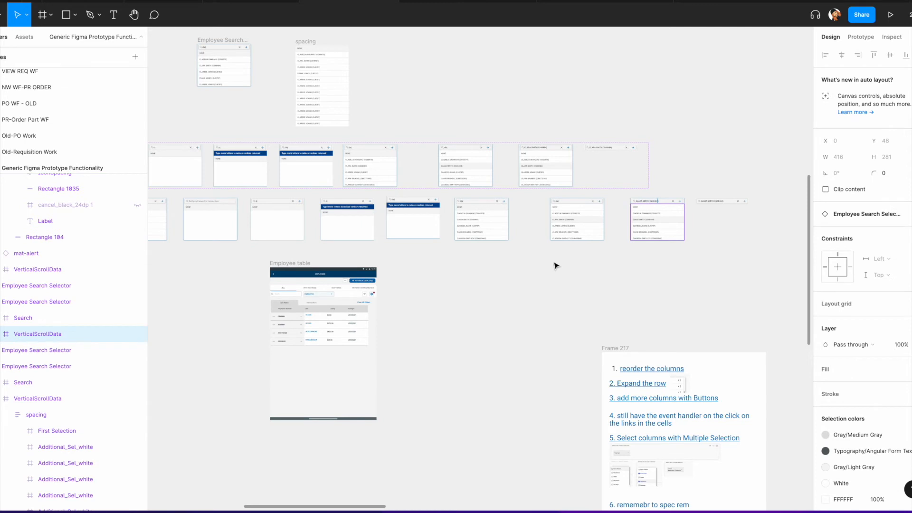
click(684, 251)
click(659, 224)
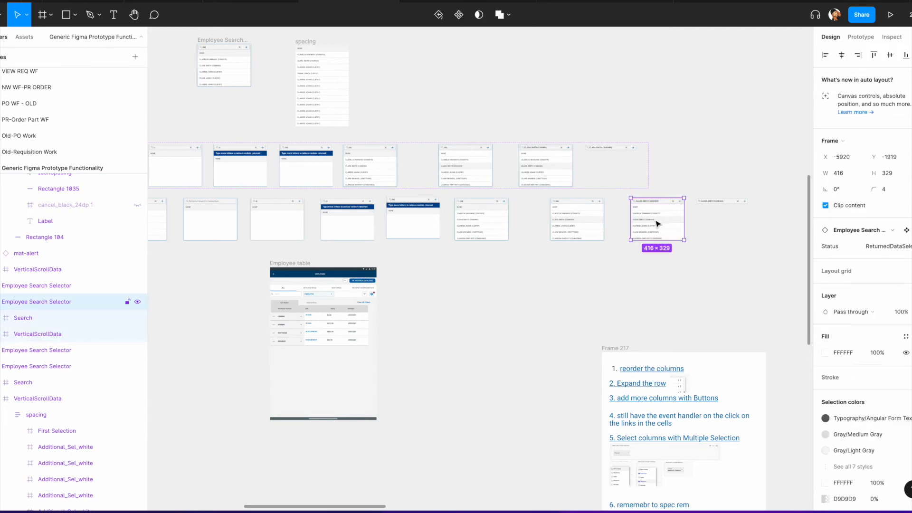
scroll(484, 311, left, 6)
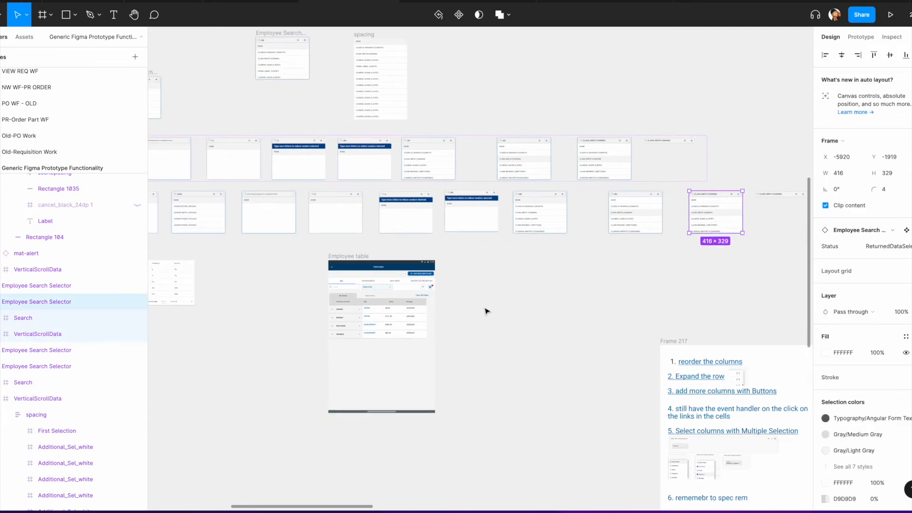
right_click(566, 270)
click(570, 271)
scroll(565, 270, up, 5)
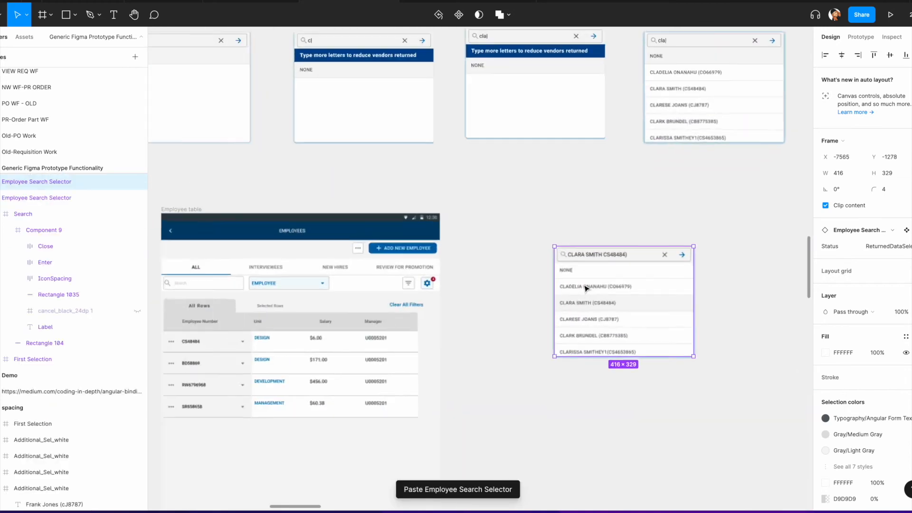
right_click(586, 287)
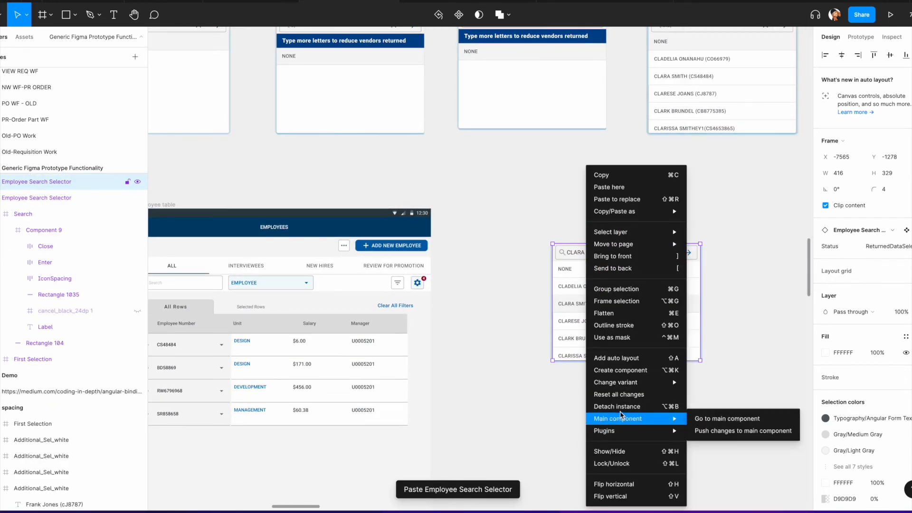
click(624, 407)
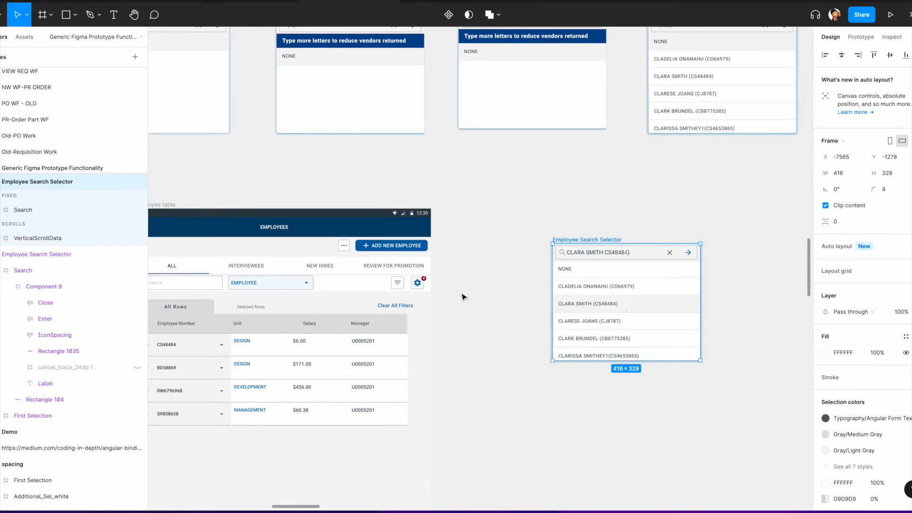
Step: Link the EMPLOYEE type selector to the pasted Employee Search Selector with an on-tap Open overlay interaction
click(310, 286)
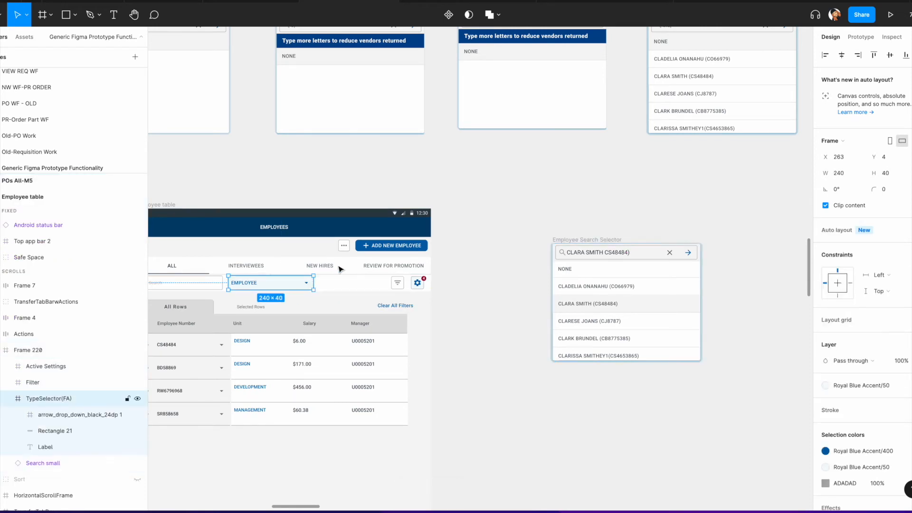
key(shift+e)
scroll(278, 272, left, 5)
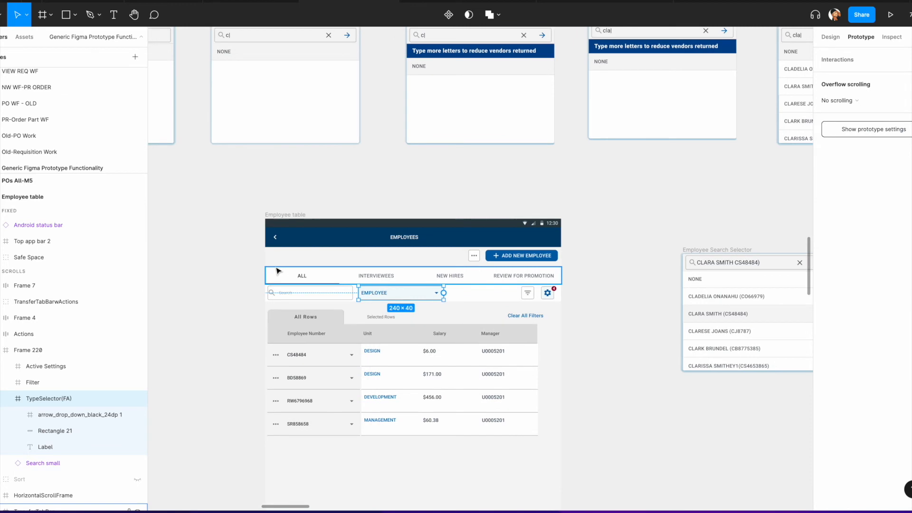
scroll(278, 273, down, 5)
scroll(199, 201, left, 4)
scroll(268, 224, right, 4)
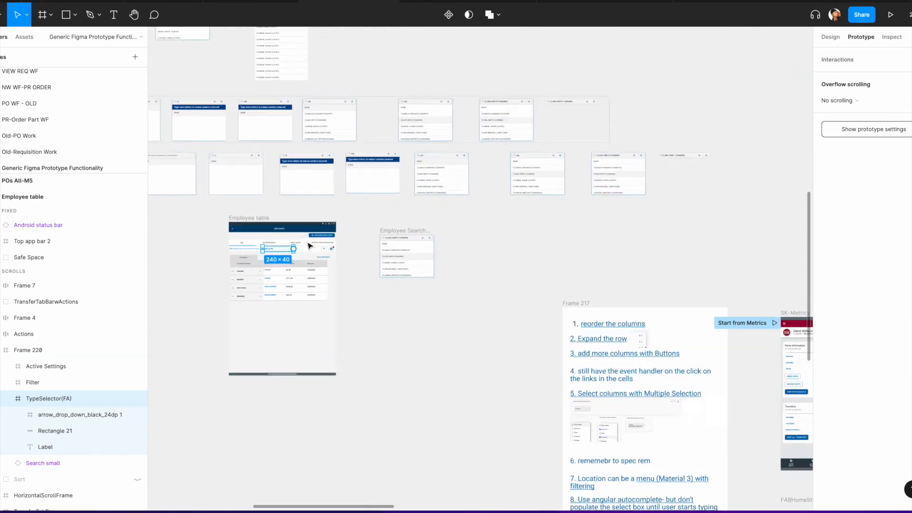
scroll(317, 247, up, 5)
drag(273, 263, 550, 283)
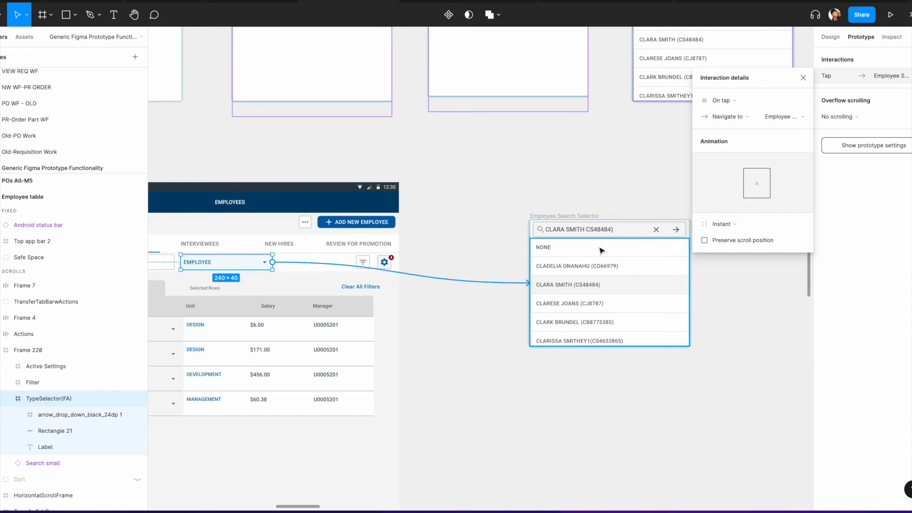
click(734, 120)
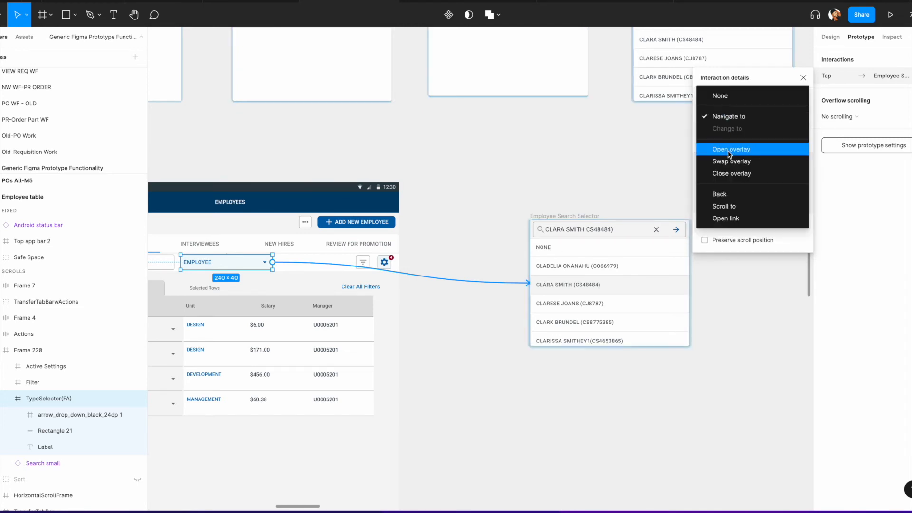
click(732, 155)
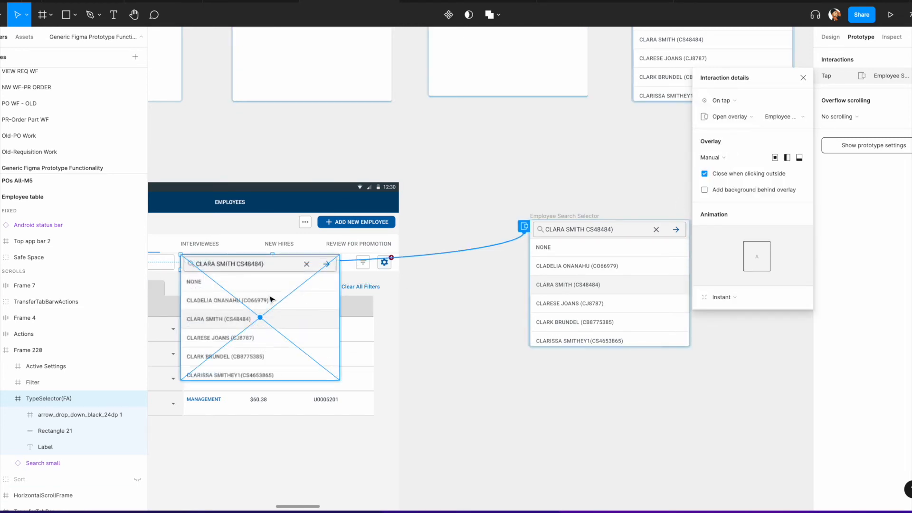
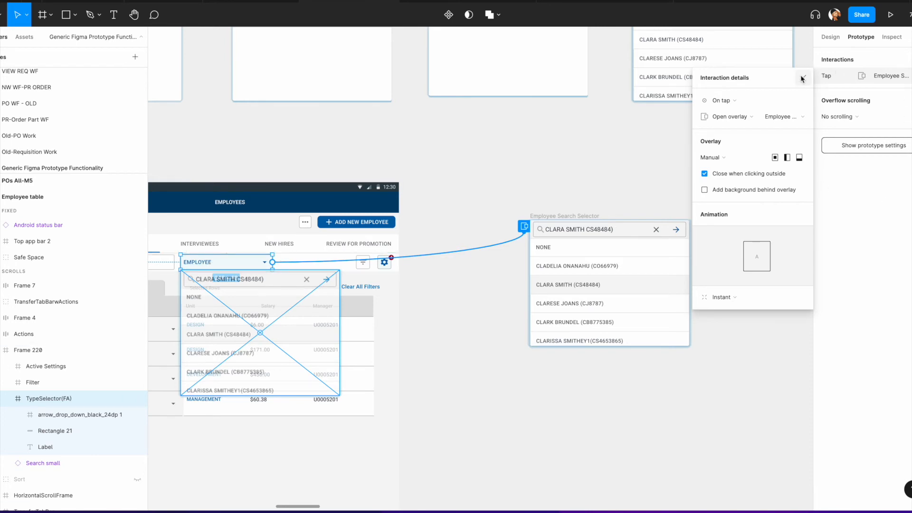
Step: Delete the second row's Employee Number cell in the copied Employee table
click(833, 37)
scroll(595, 180, down, 5)
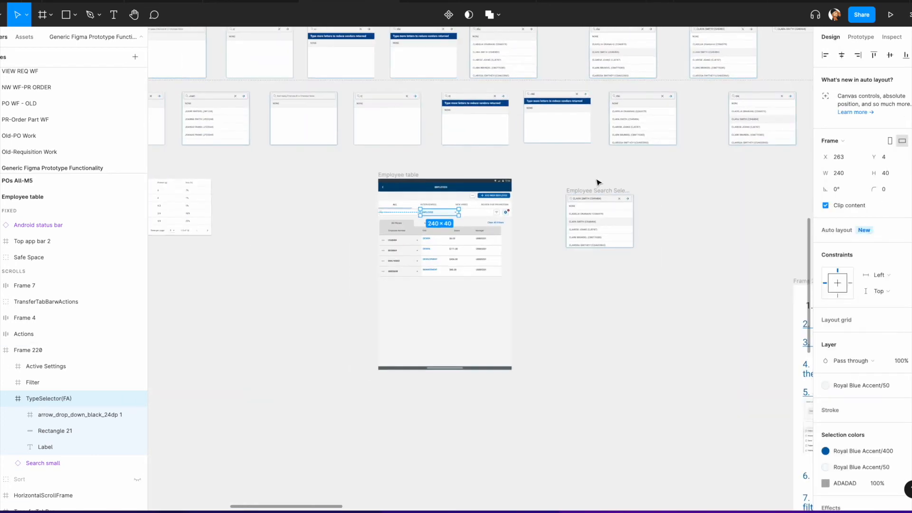
scroll(613, 288, up, 3)
scroll(612, 288, down, 3)
scroll(612, 287, right, 2)
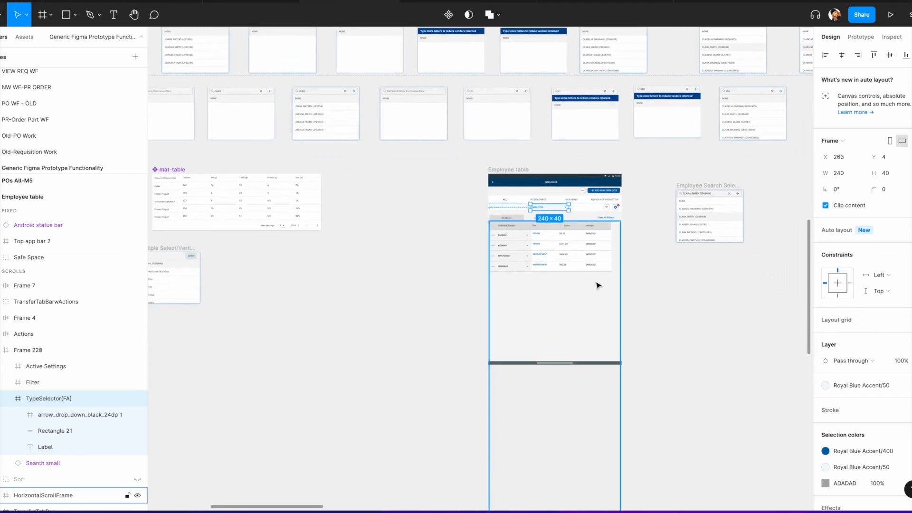
scroll(597, 283, up, 5)
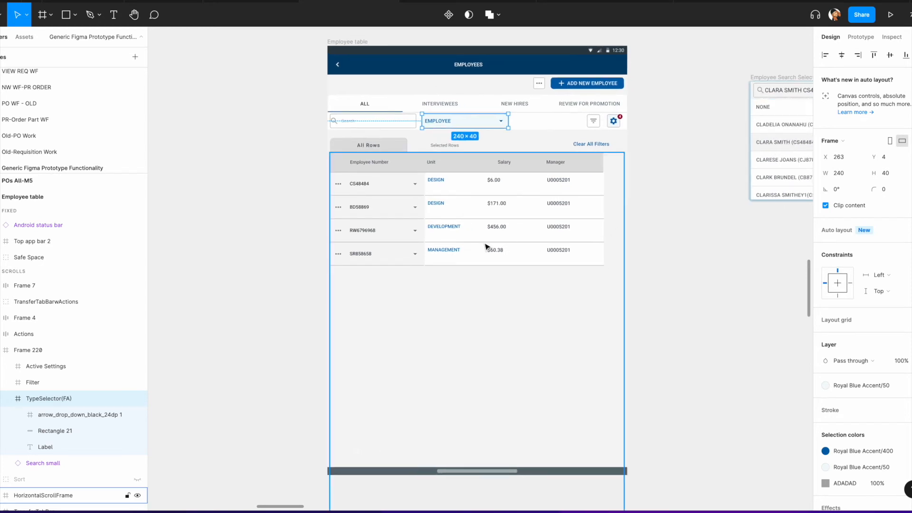
scroll(488, 250, down, 1)
click(463, 212)
double_click(461, 212)
scroll(375, 223, left, 1)
double_click(424, 212)
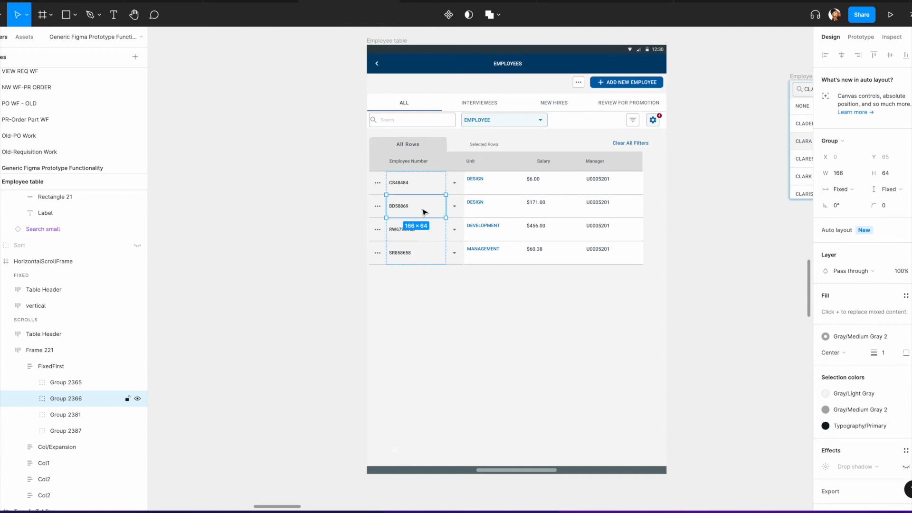
key(Delete)
Step: Select the cells of the lower three rows across every column of the copied Employee table and delete them
click(423, 212)
double_click(424, 213)
double_click(423, 212)
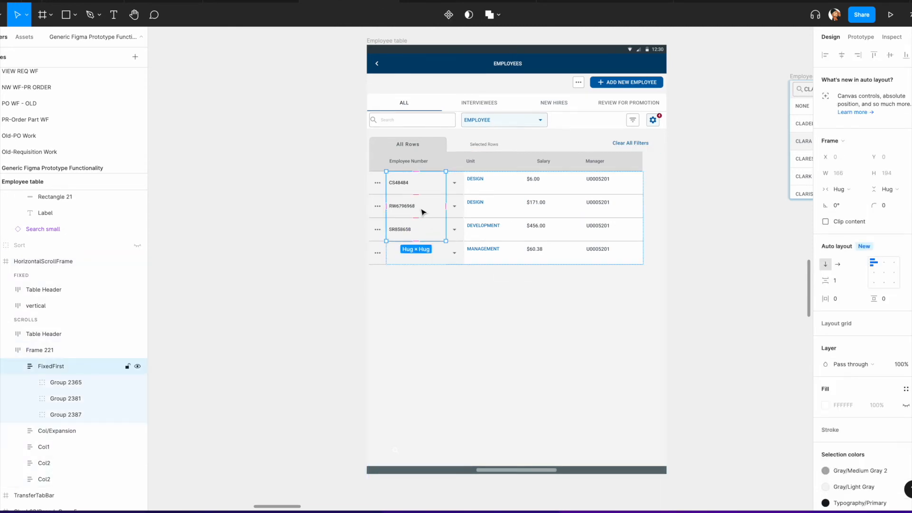
double_click(423, 212)
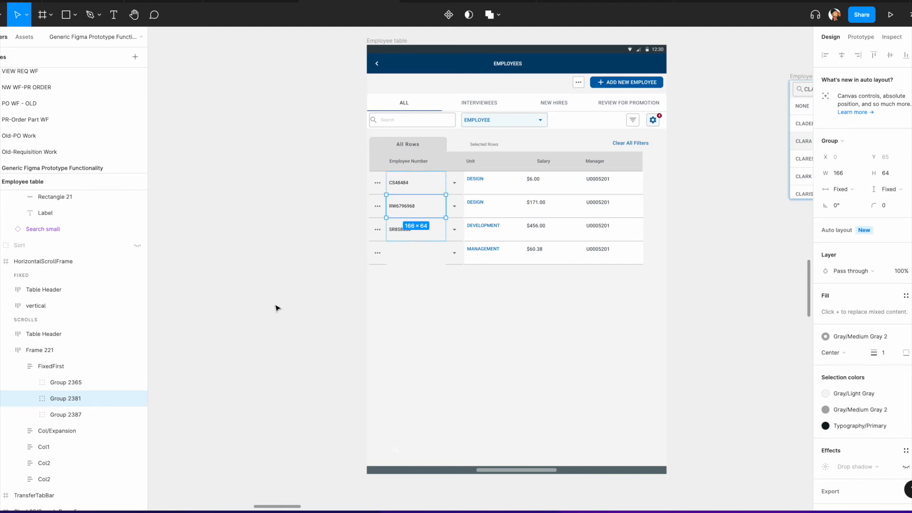
shift+click(436, 233)
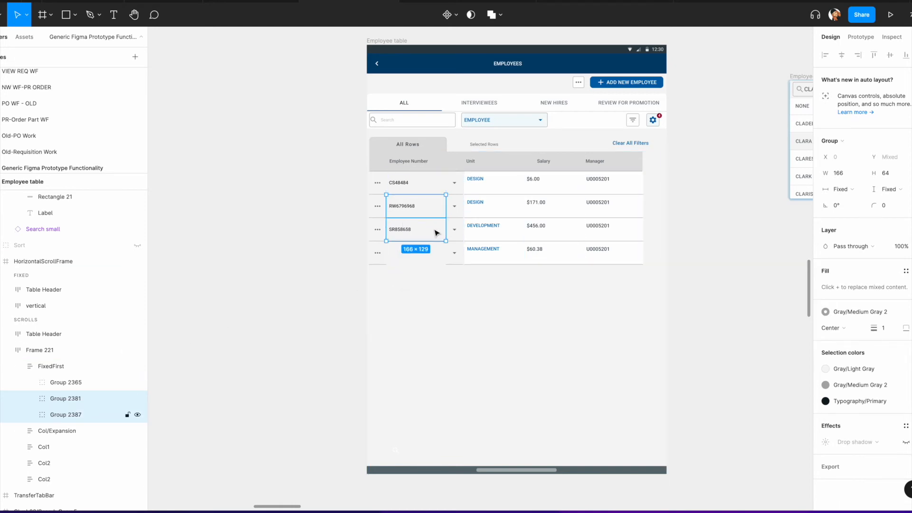
shift+click(457, 211)
shift+click(457, 231)
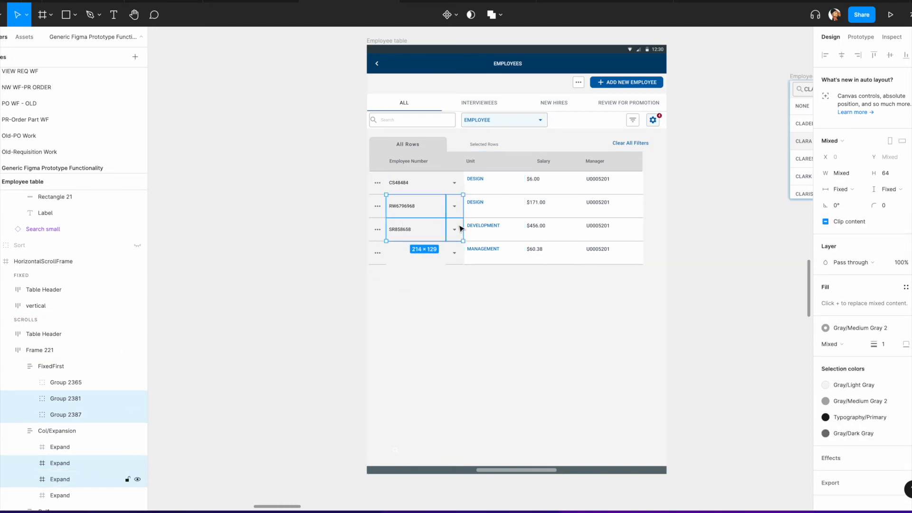
shift+click(489, 209)
shift+click(496, 231)
shift+click(502, 251)
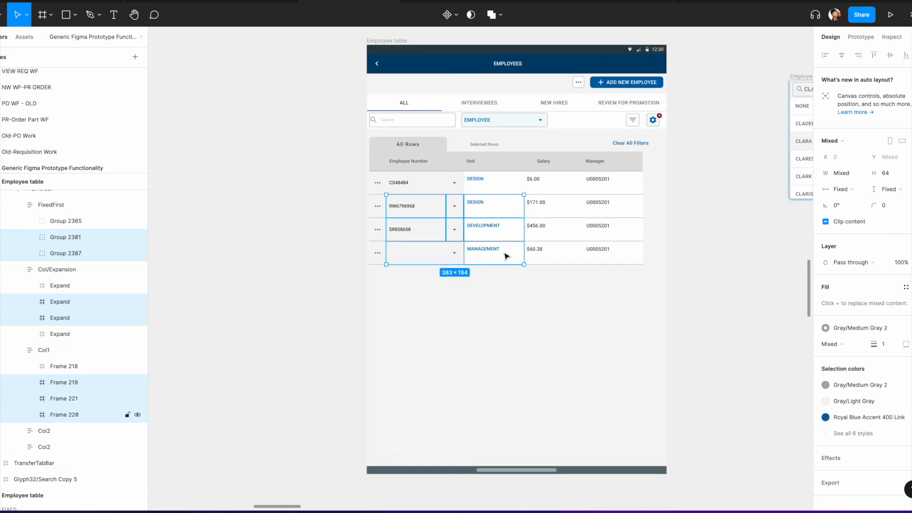
shift+click(508, 262)
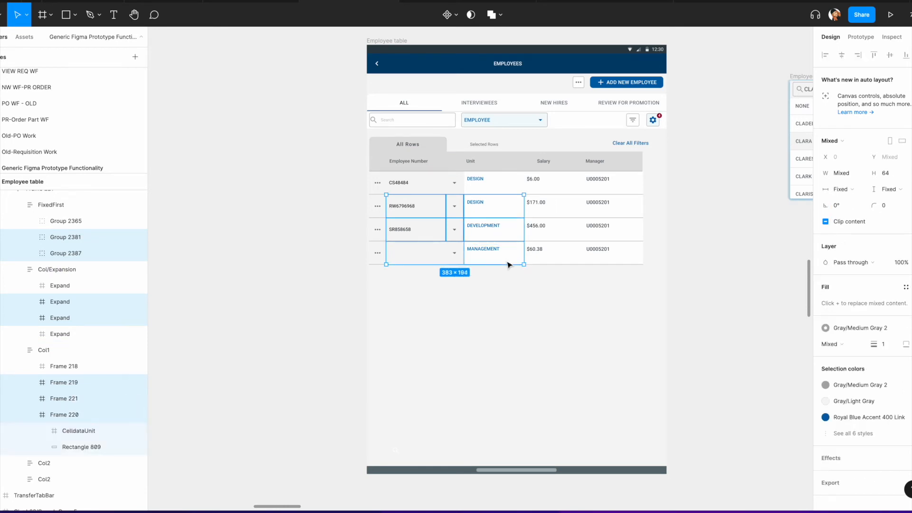
shift+click(458, 261)
shift+double_click(550, 209)
shift+click(562, 232)
shift+click(533, 259)
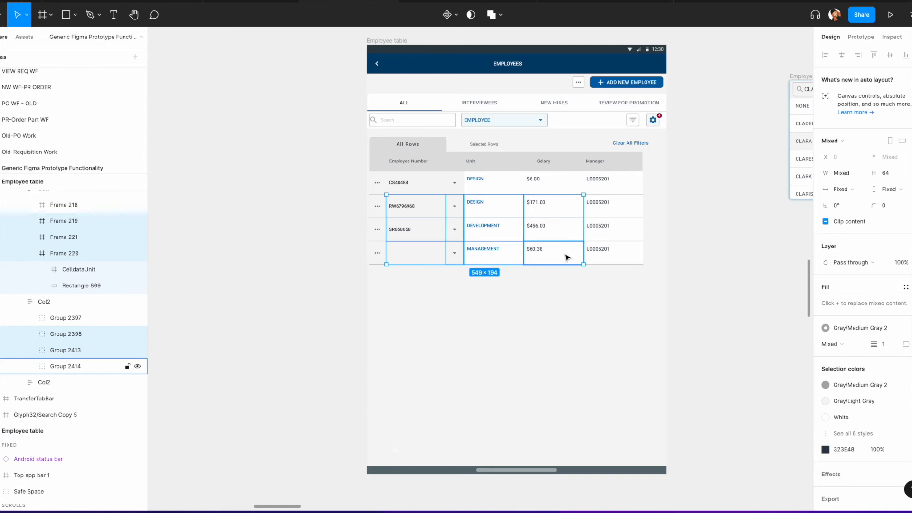
shift+click(625, 216)
shift+double_click(625, 215)
shift+click(627, 232)
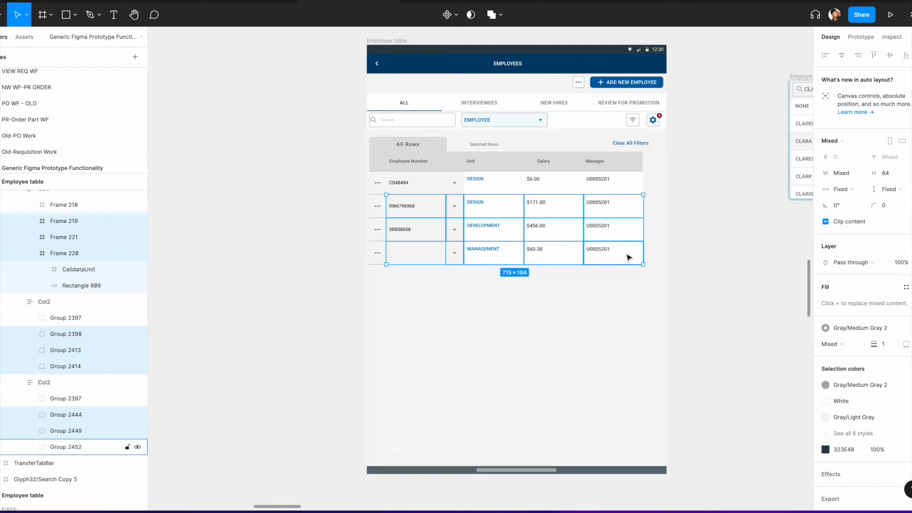
shift+click(628, 255)
shift+click(378, 215)
shift+double_click(378, 215)
shift+click(378, 230)
shift+click(378, 251)
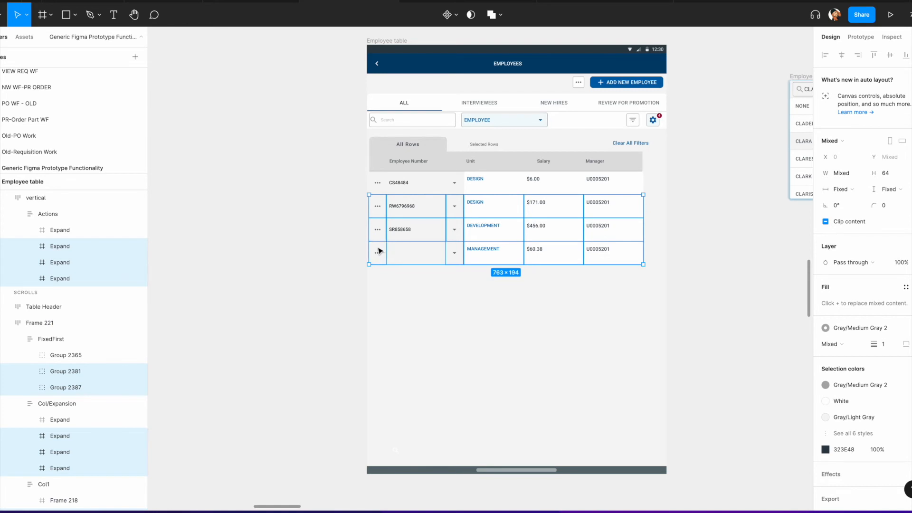
key(Delete)
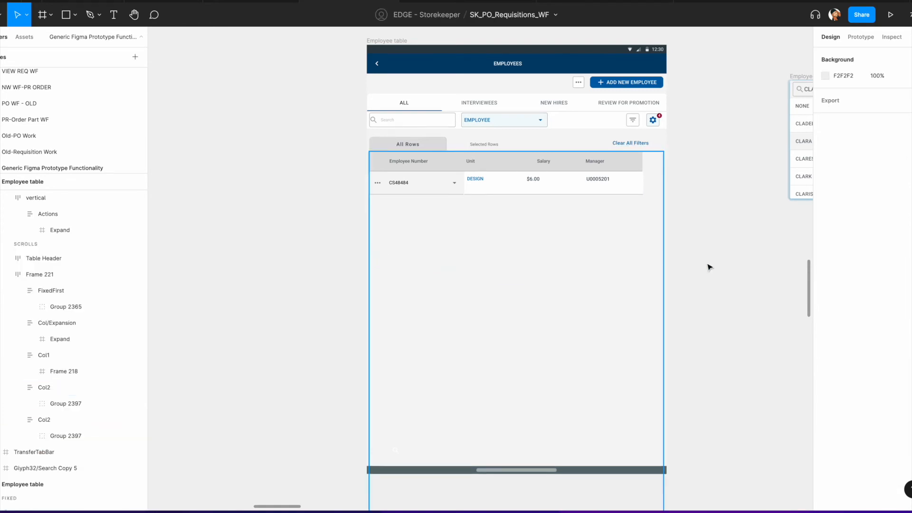
Step: Preview the Idea1 flow and test the EMPLOYEE type selector's search overlay and search field
scroll(739, 258, down, 5)
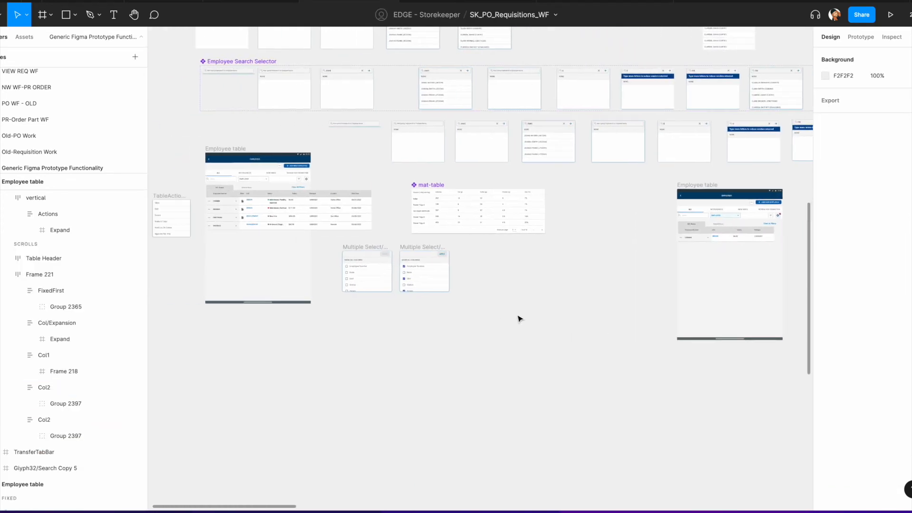
scroll(520, 320, right, 4)
scroll(458, 250, left, 7)
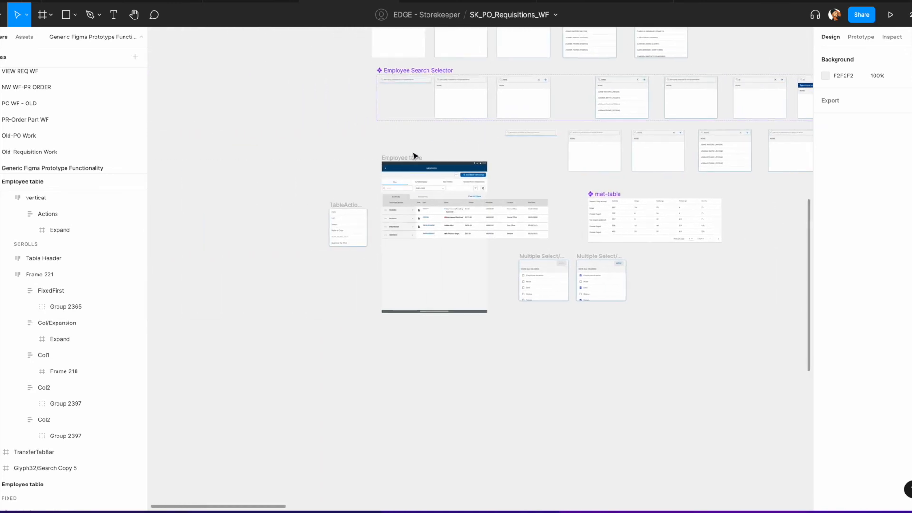
click(396, 163)
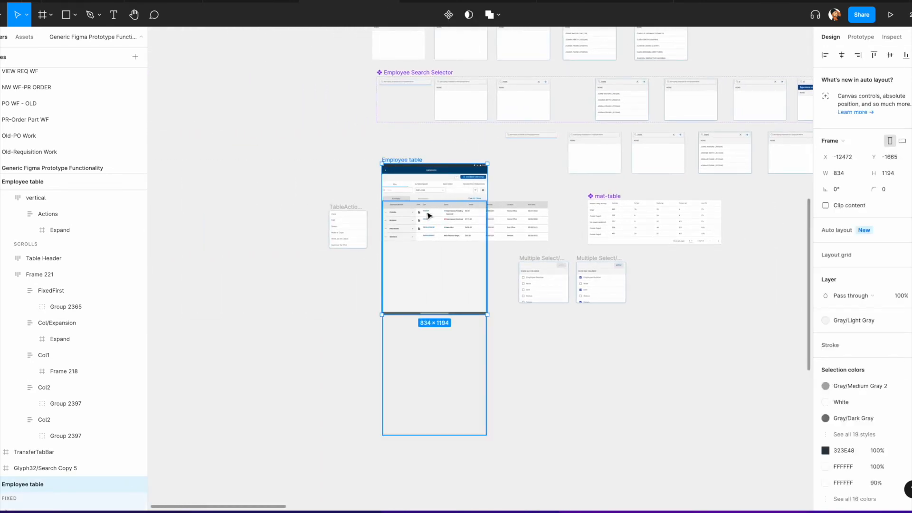
click(860, 37)
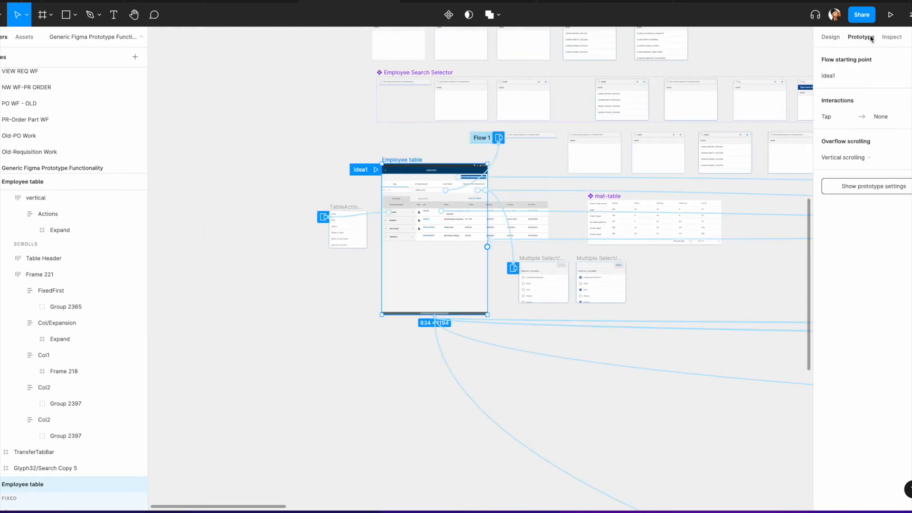
click(376, 170)
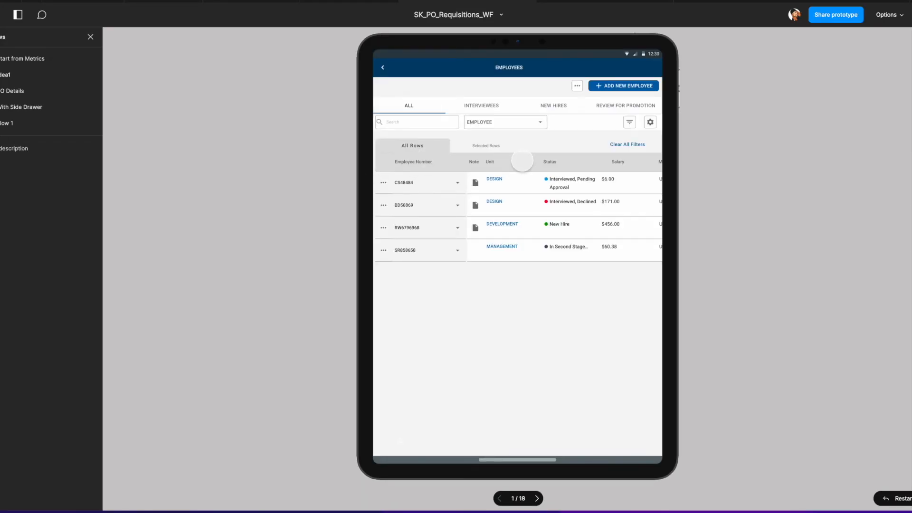
scroll(601, 211, right, 5)
scroll(518, 213, left, 5)
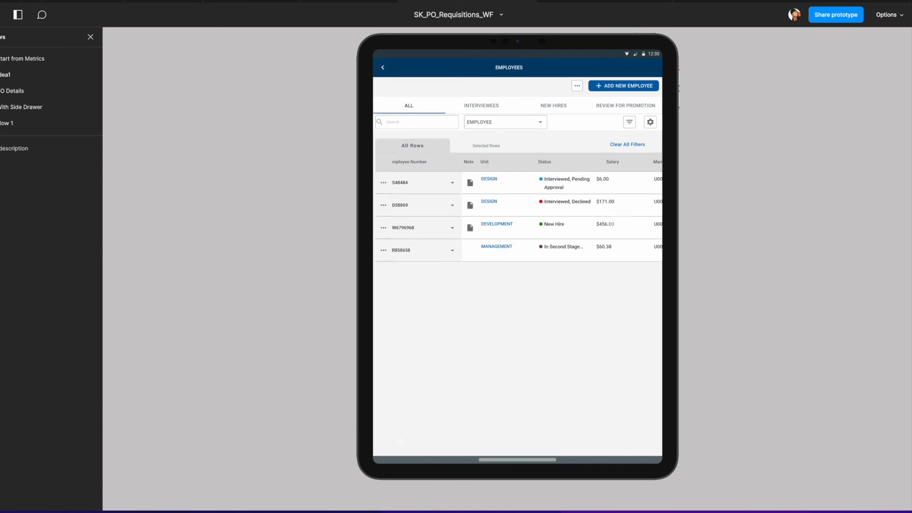
click(546, 124)
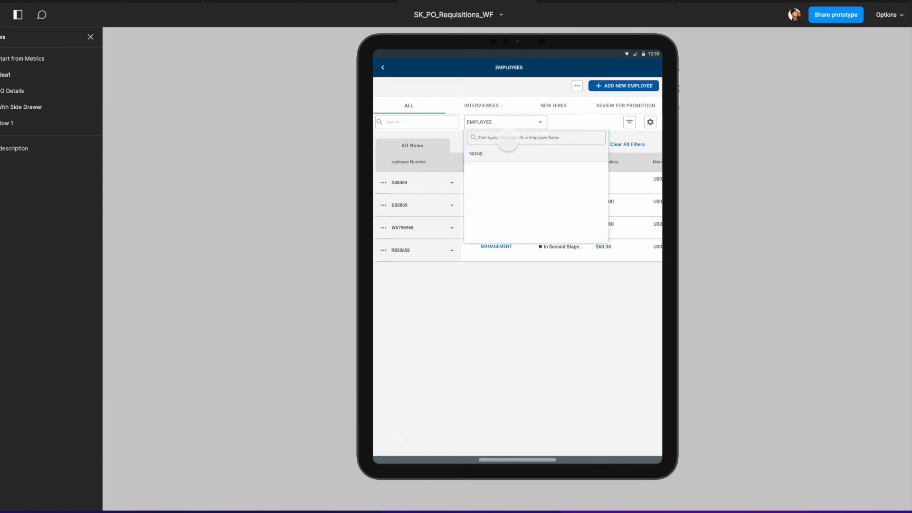
click(507, 142)
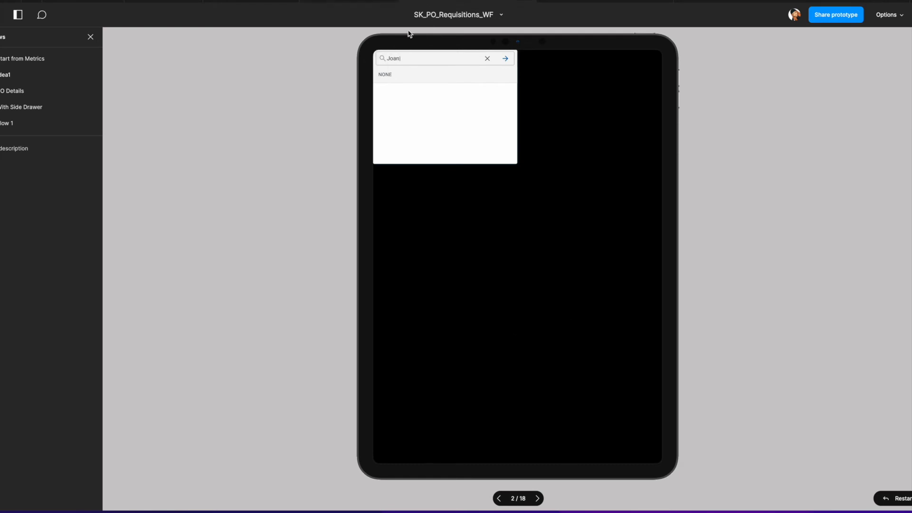
click(362, 0)
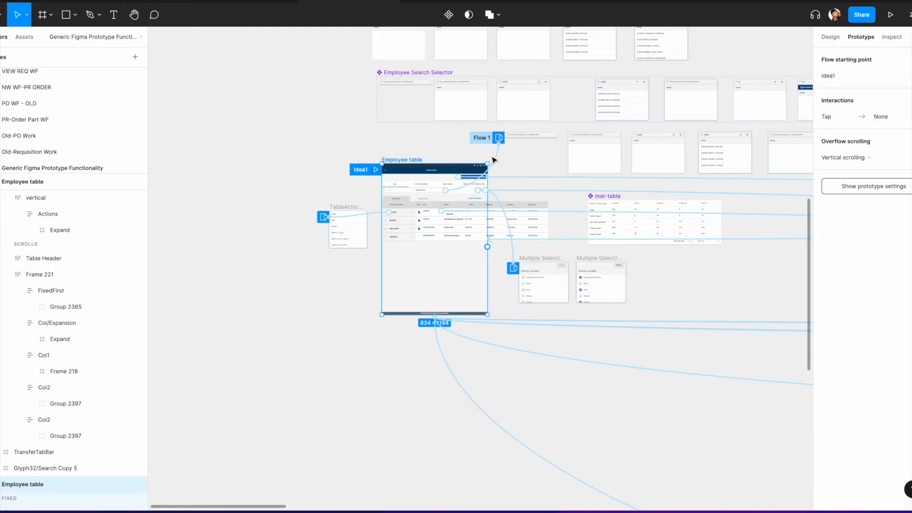
Step: Inspect the prototype interactions on the type selector and the Employee Search Selector frames in Flow 1
click(494, 163)
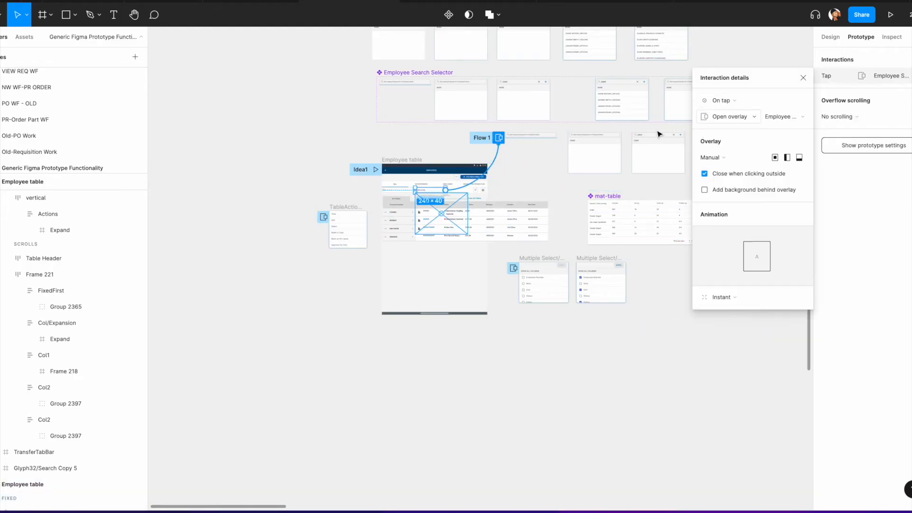
click(546, 139)
click(553, 145)
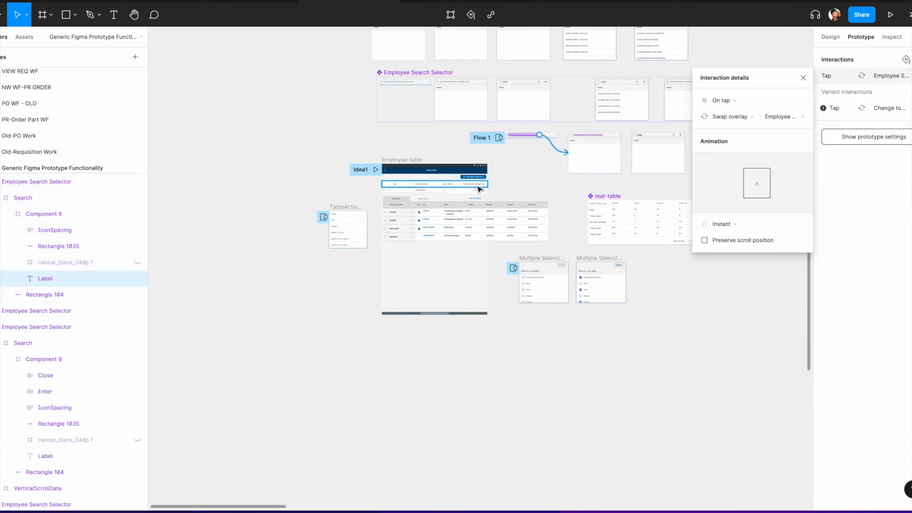
scroll(480, 189, up, 5)
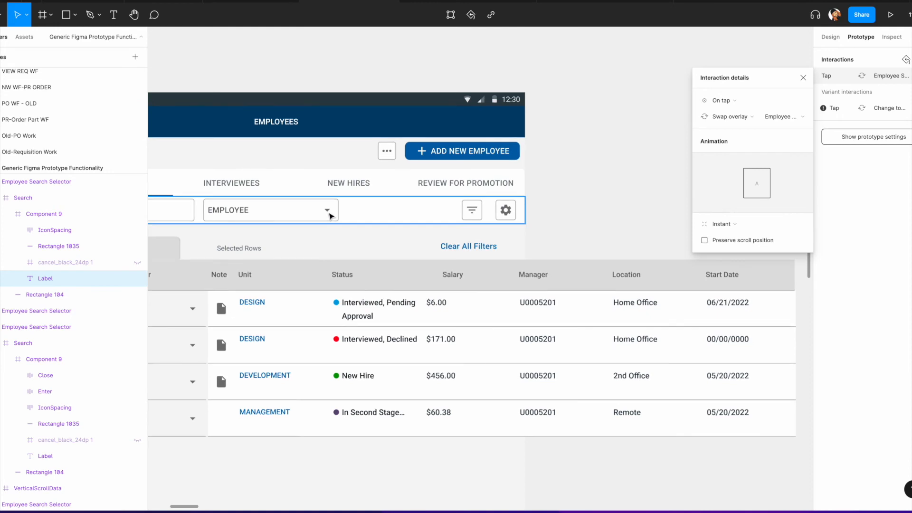
click(444, 191)
scroll(418, 190, down, 8)
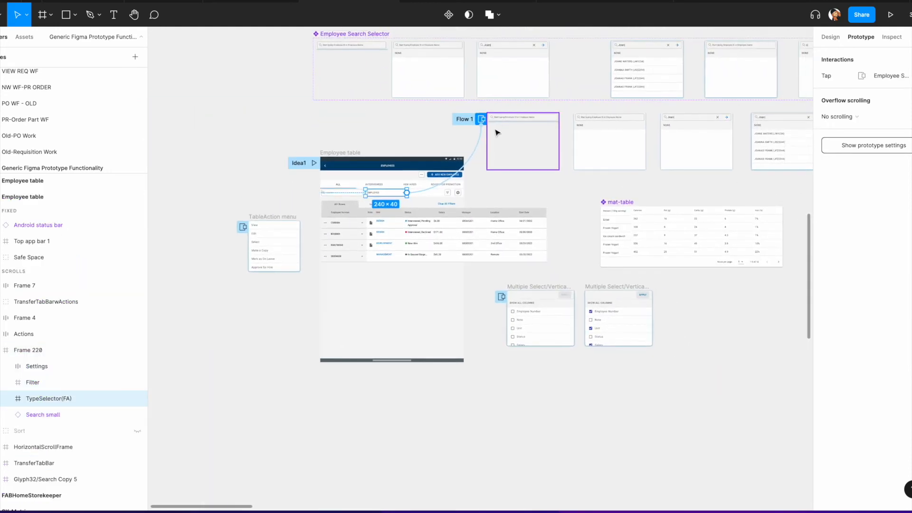
click(480, 142)
scroll(484, 131, right, 2)
click(484, 129)
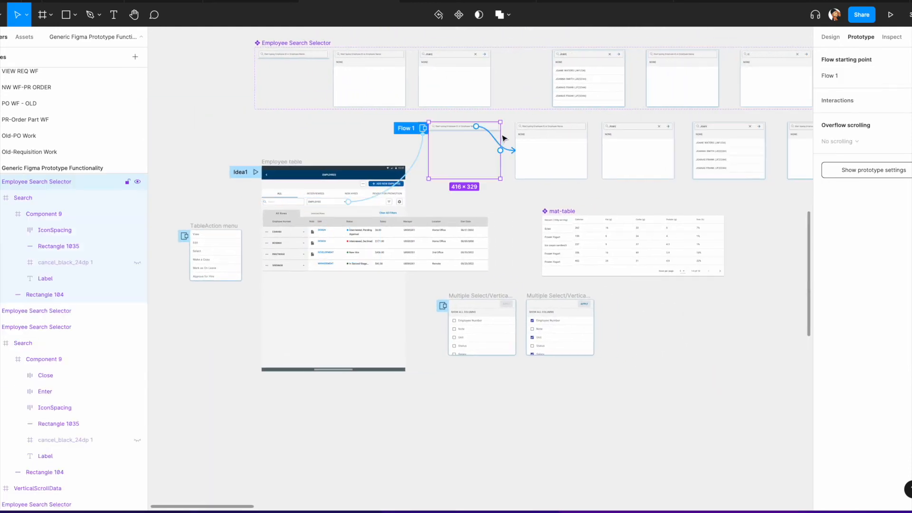
click(510, 150)
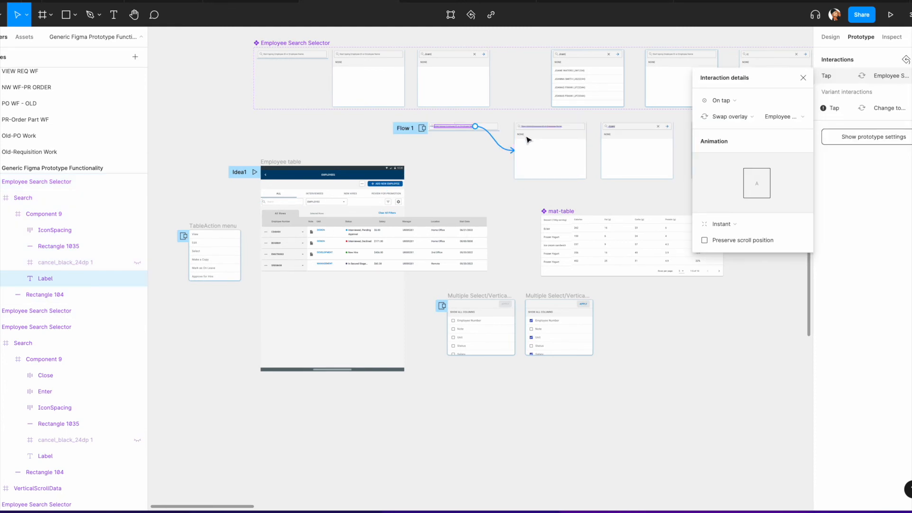
scroll(527, 141, right, 2)
click(500, 145)
click(520, 157)
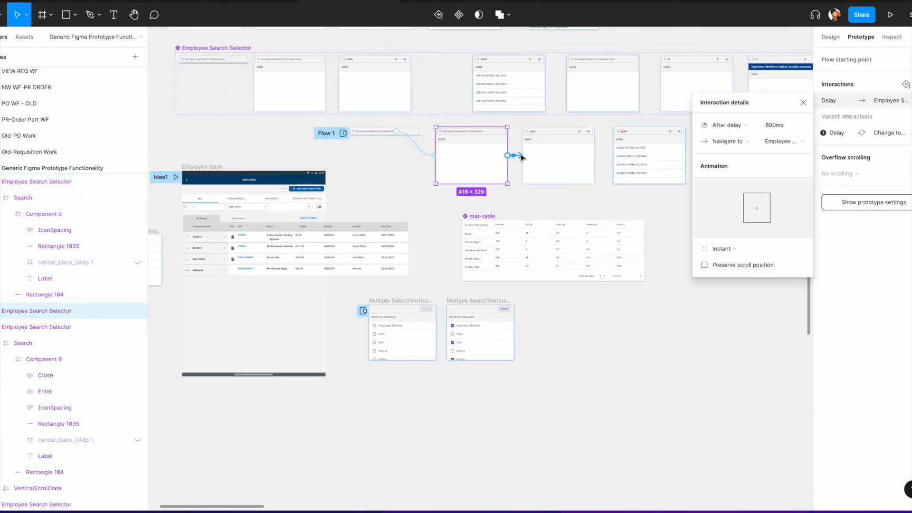
Step: Change the action of the after-delay interaction on the selected search-results frame
click(751, 146)
click(734, 185)
click(570, 166)
click(606, 155)
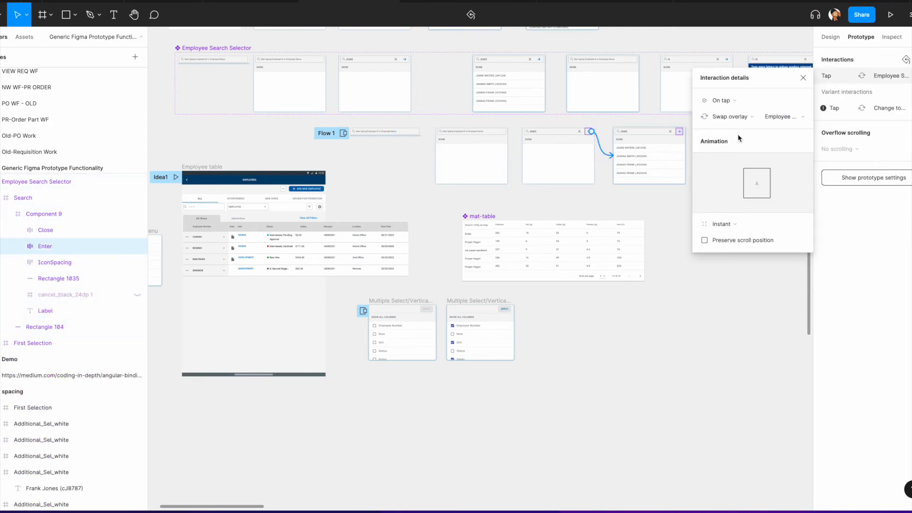
Step: Inspect the interactions on the remaining Employee Search Selector frames
scroll(618, 161, right, 3)
click(521, 163)
click(548, 161)
scroll(549, 163, right, 5)
click(526, 167)
click(546, 169)
scroll(550, 168, down, 6)
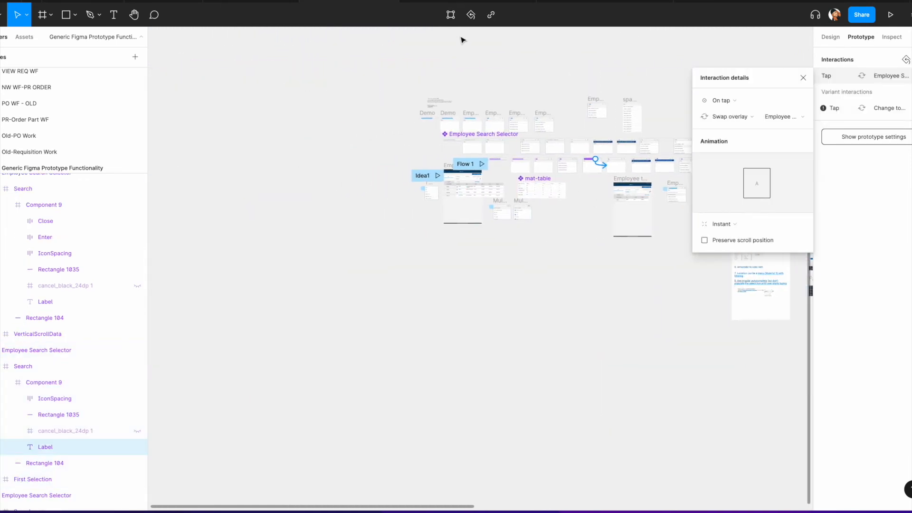
Step: Restart the prototype preview and tap the EMPLOYEE selector and its search field
click(447, 1)
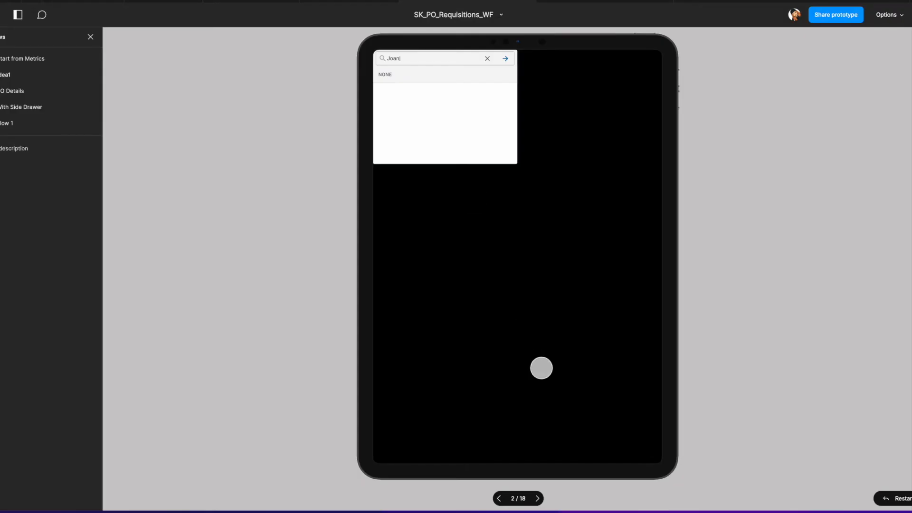
click(891, 497)
click(540, 122)
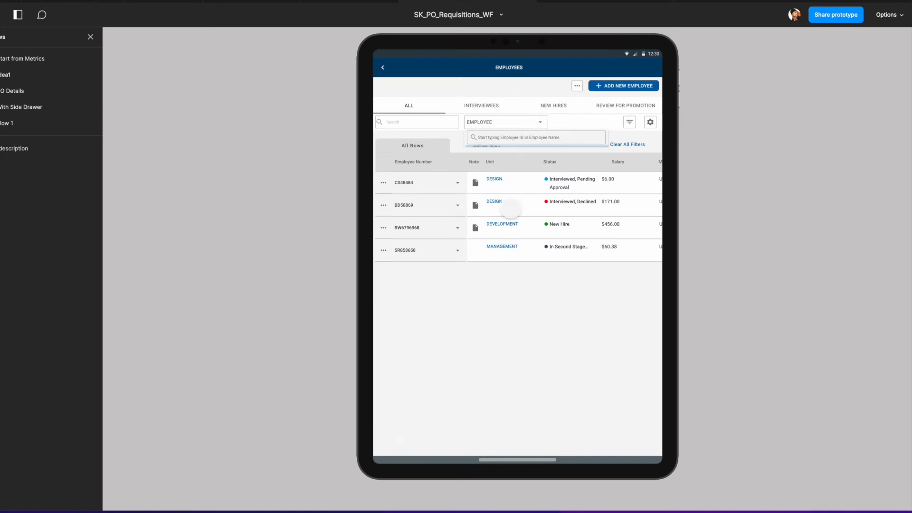
click(488, 137)
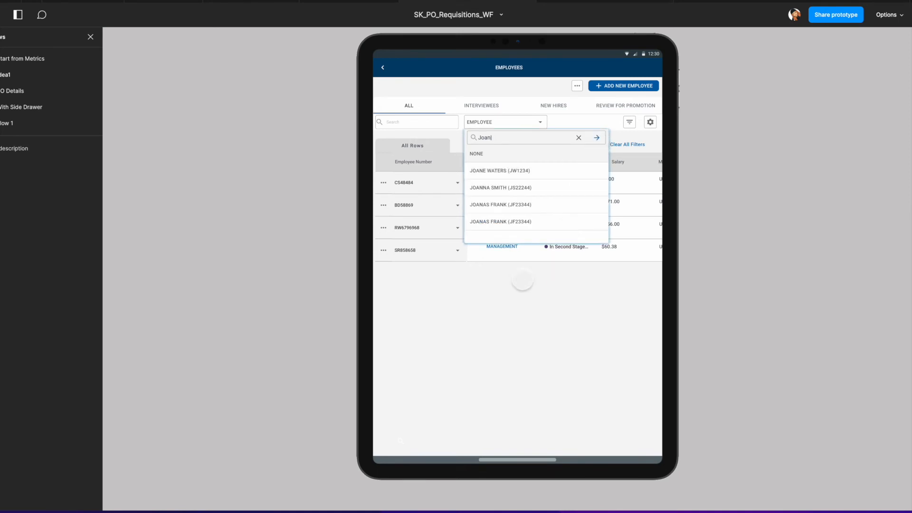
Step: In the prototype preview, clear the search field, enter "c" and submit the search
click(578, 137)
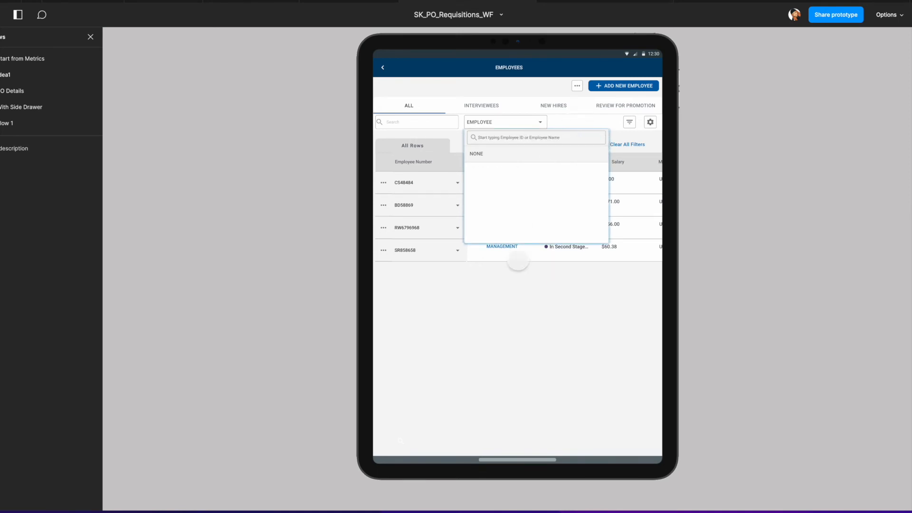
text(c)
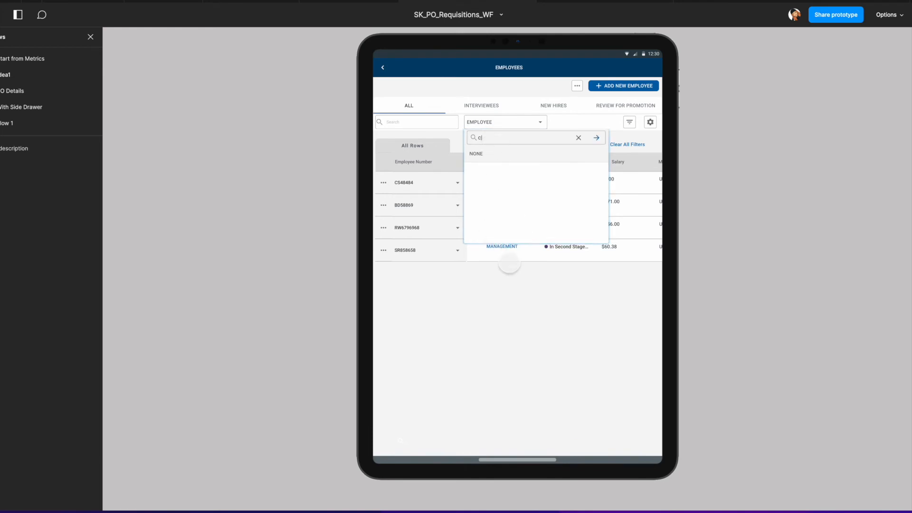
click(597, 138)
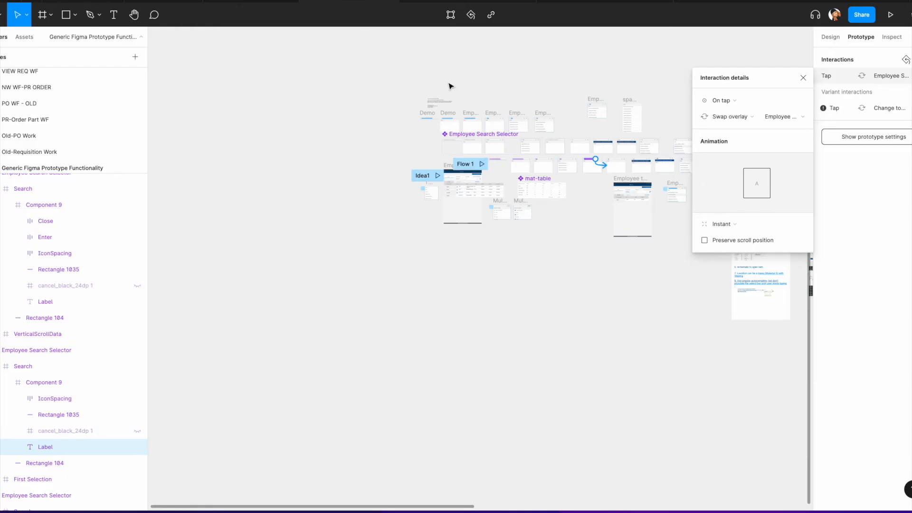
Step: Inspect the interaction connections between the "c" and "cla" search frames of the Employee Search Selector
scroll(454, 178, up, 5)
click(427, 169)
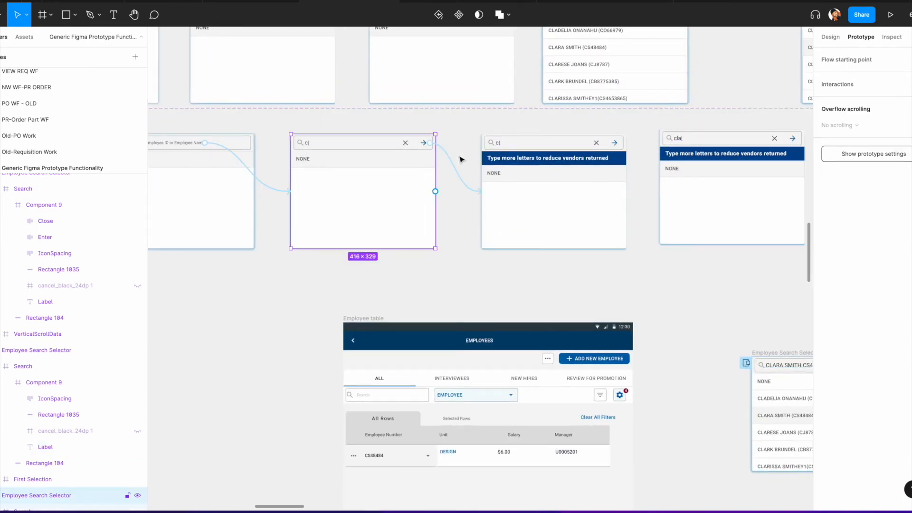
click(460, 177)
click(729, 116)
click(732, 162)
scroll(546, 238, down, 5)
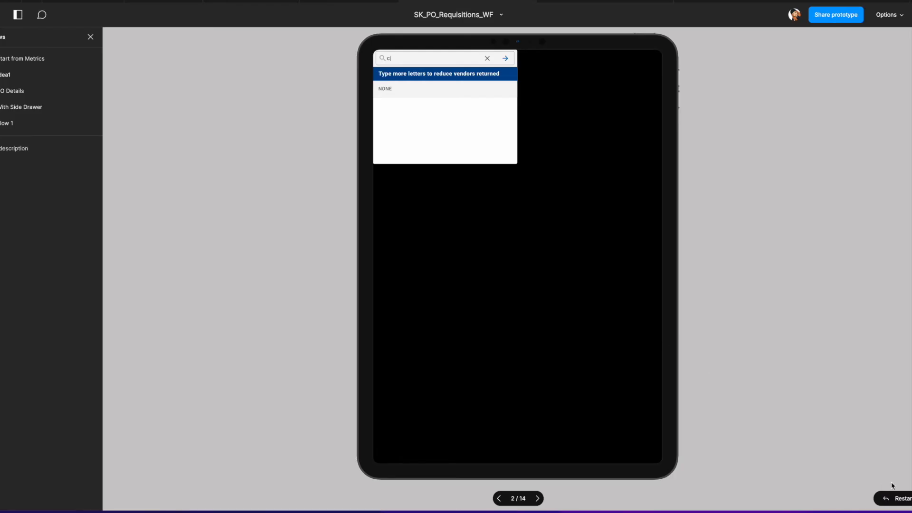
Step: Restart the preview, open the EMPLOYEE selector, run the Joan search and clear the field
click(902, 500)
click(543, 124)
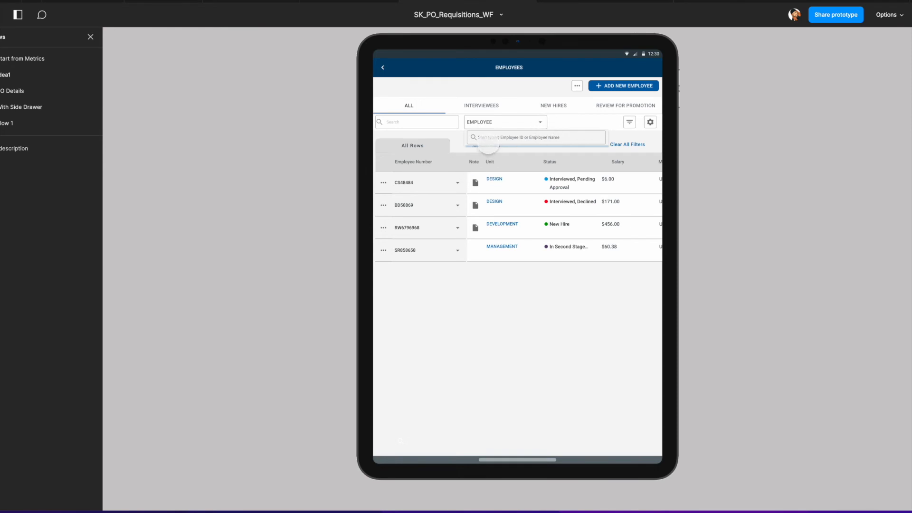
click(489, 140)
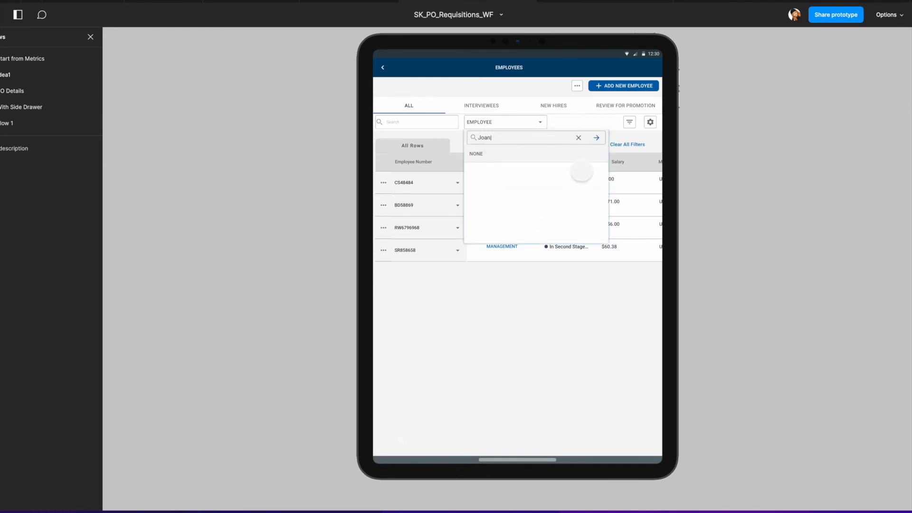
click(596, 138)
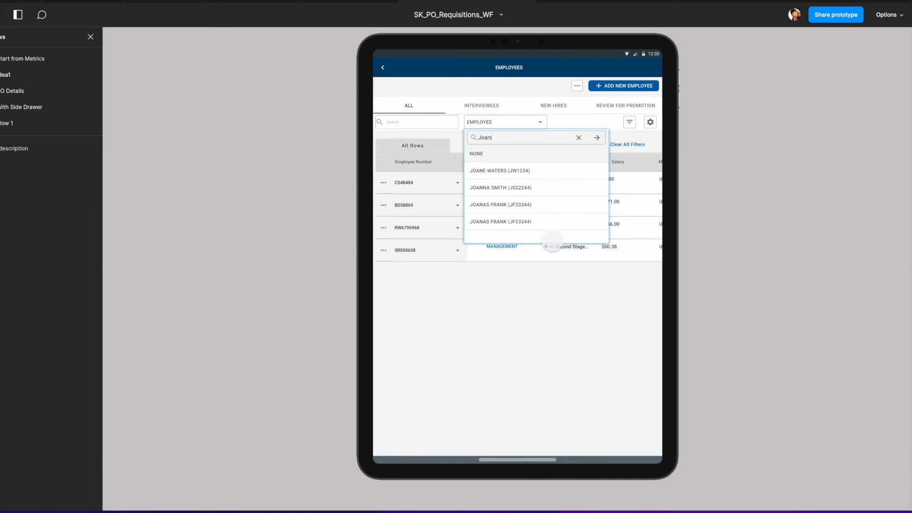
click(576, 141)
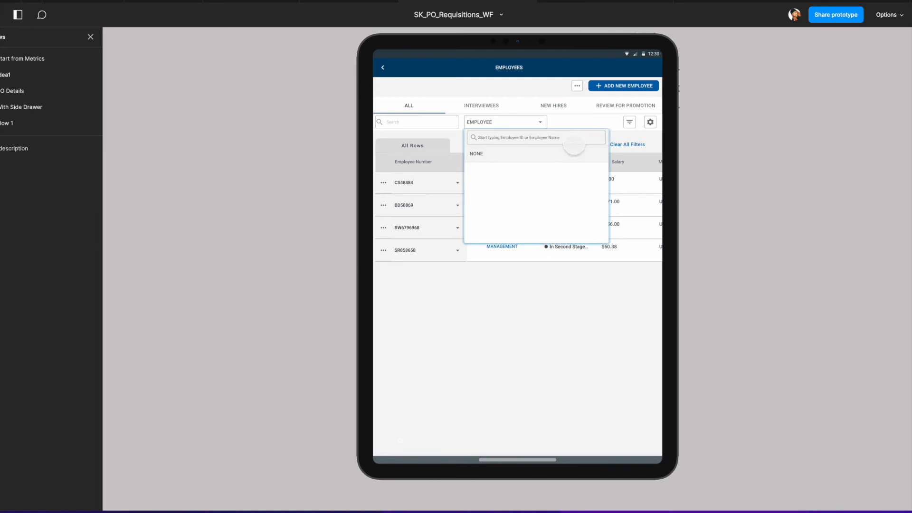
click(491, 141)
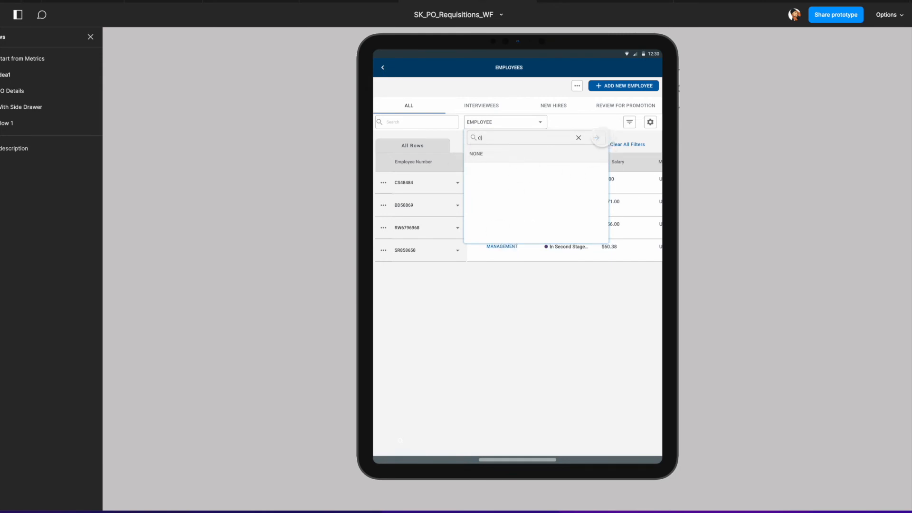
click(599, 141)
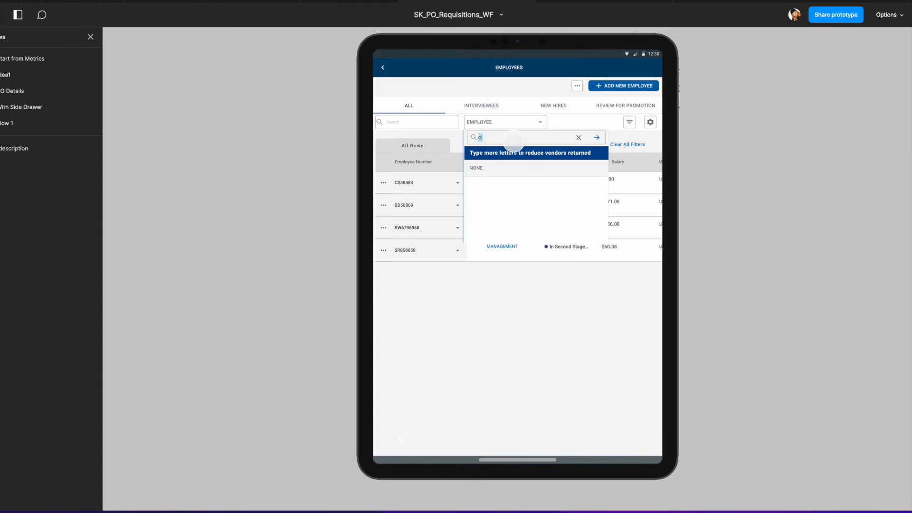
click(481, 138)
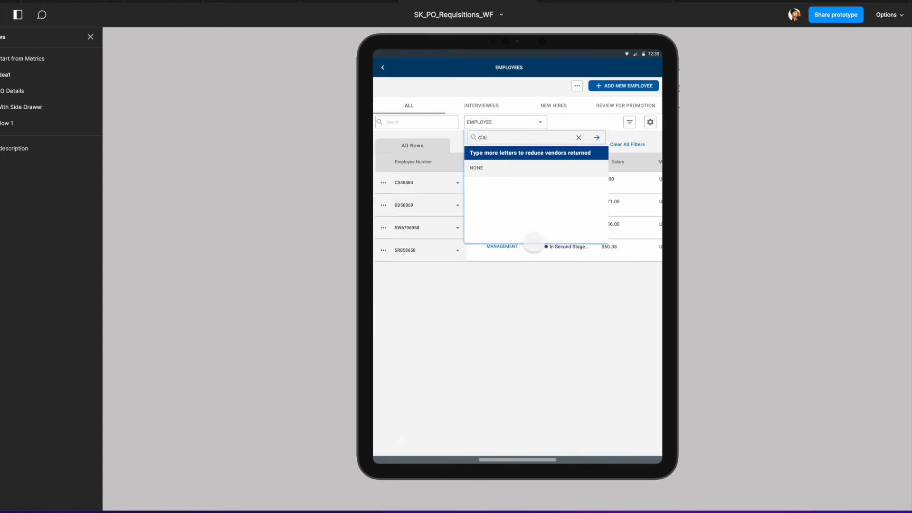
click(597, 145)
scroll(539, 222, down, 2)
scroll(539, 225, up, 3)
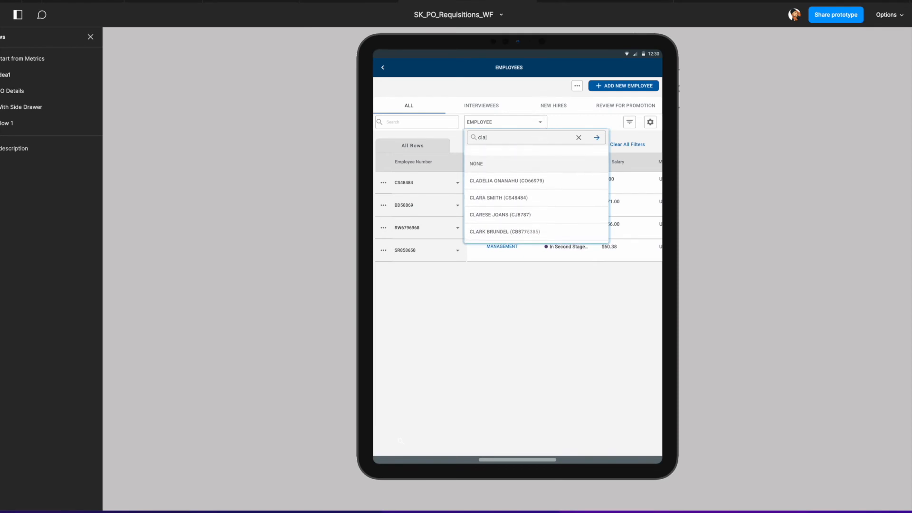
click(546, 187)
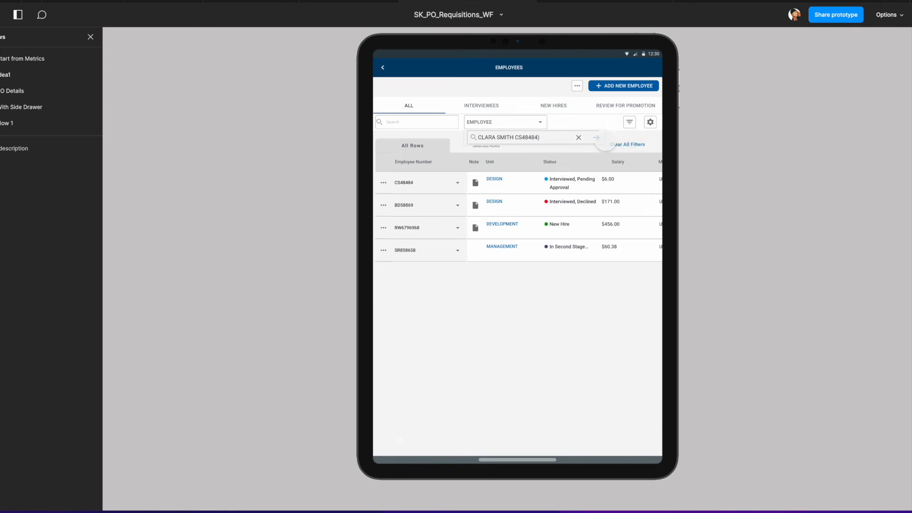
Step: Delete the after-delay navigate interaction leaving the final CLARA SMITH search-results frame
click(348, 4)
scroll(636, 158, right, 10)
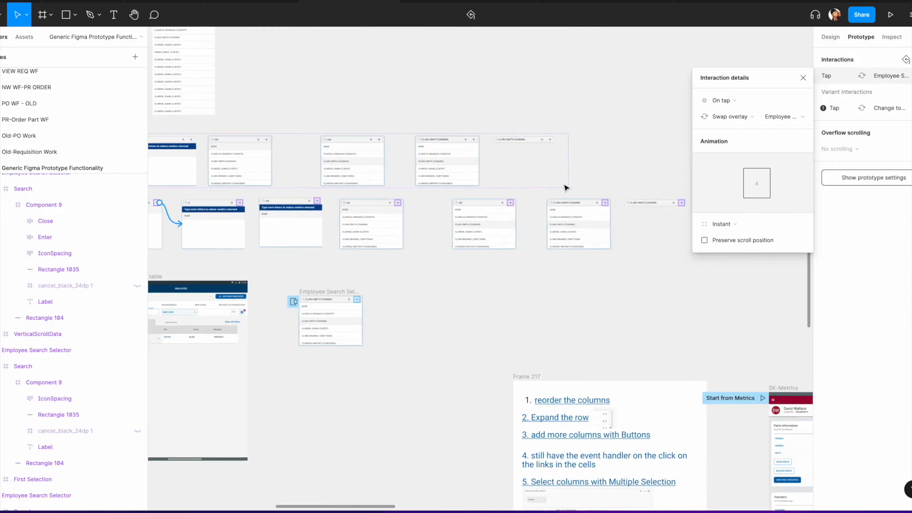
scroll(509, 198, up, 5)
click(499, 233)
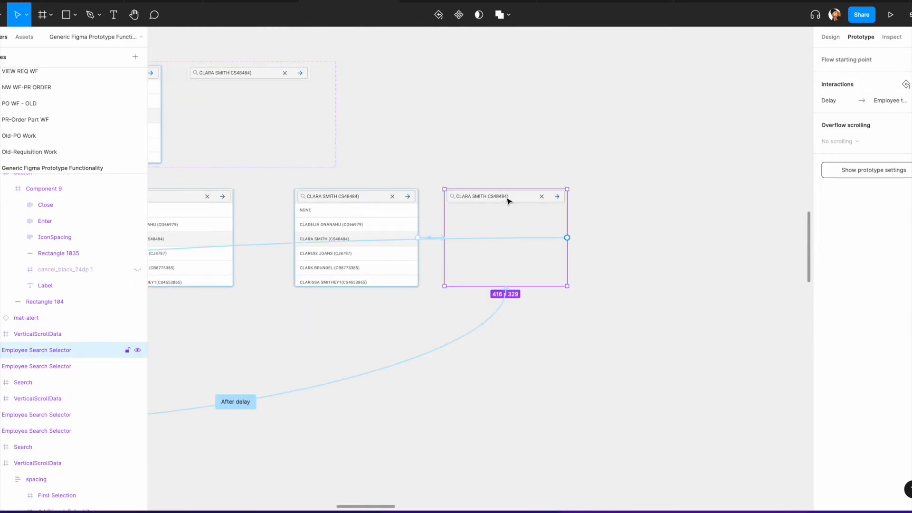
click(493, 243)
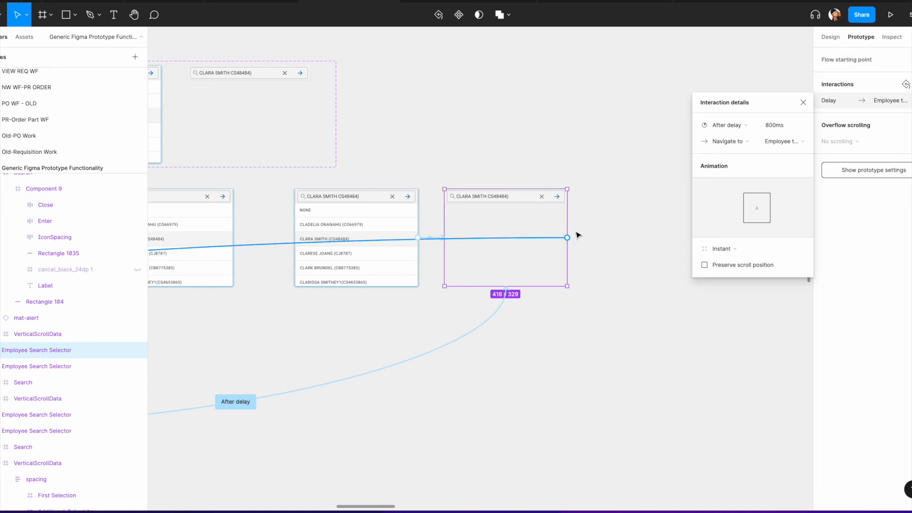
scroll(576, 234, left, 5)
scroll(512, 230, left, 5)
scroll(512, 230, down, 2)
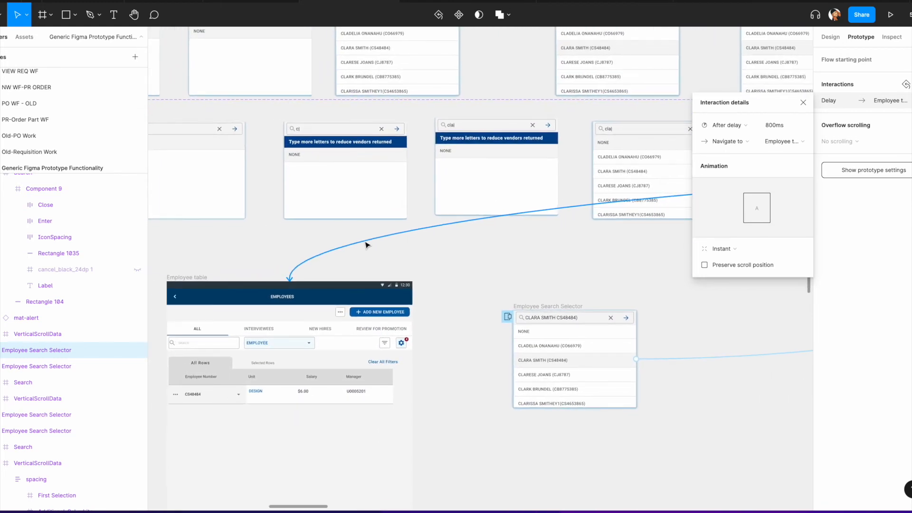
scroll(380, 241, down, 5)
scroll(484, 227, up, 4)
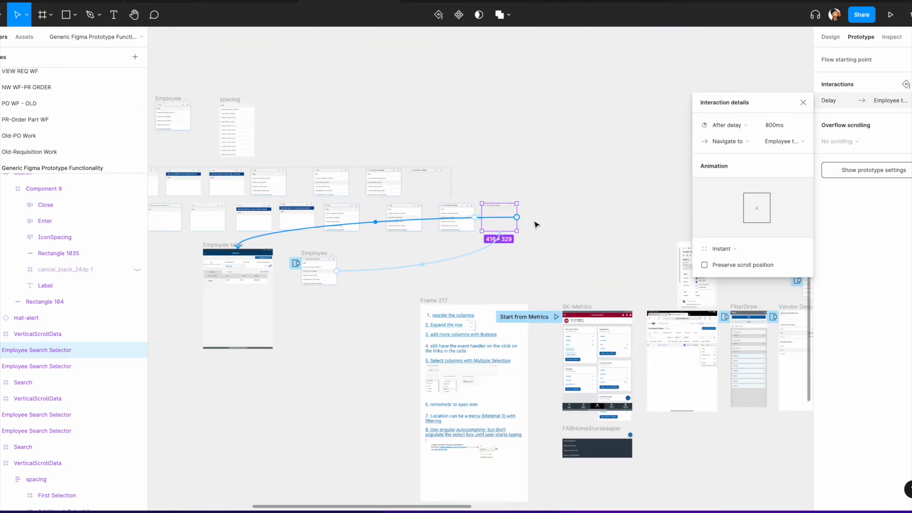
scroll(485, 249, up, 5)
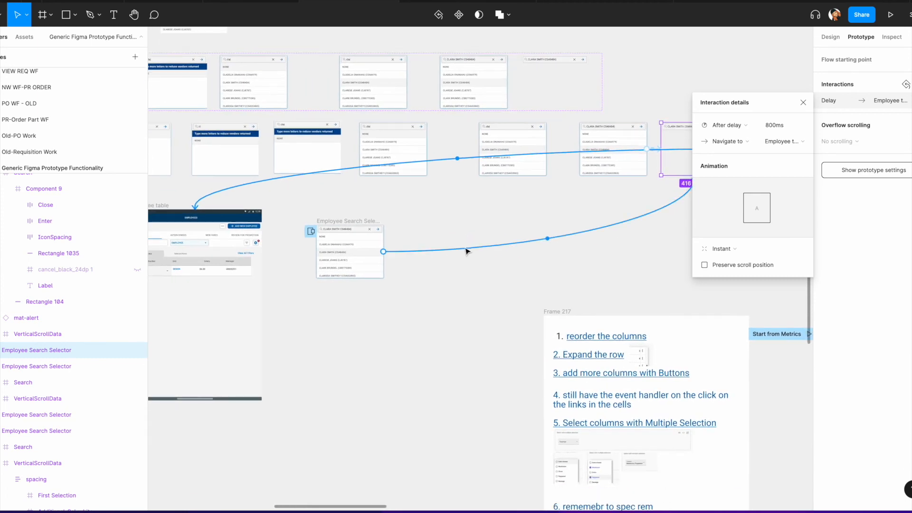
scroll(425, 256, down, 3)
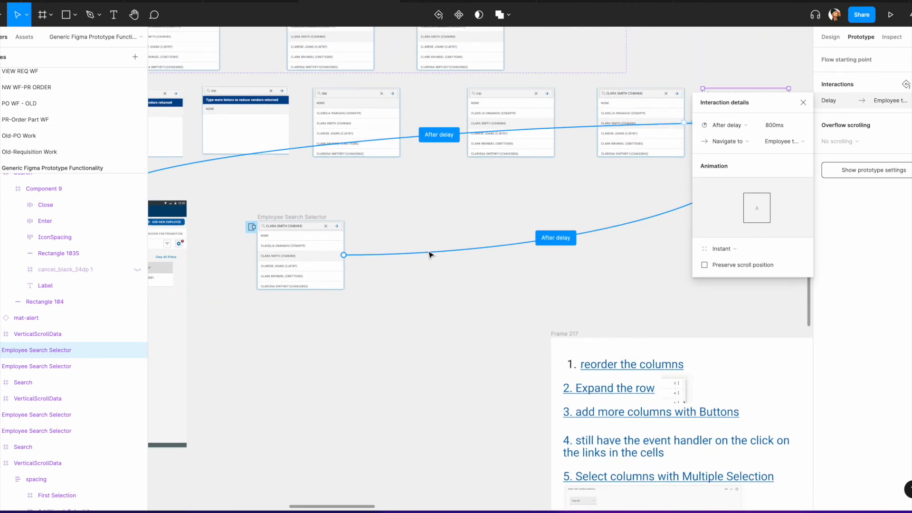
click(429, 255)
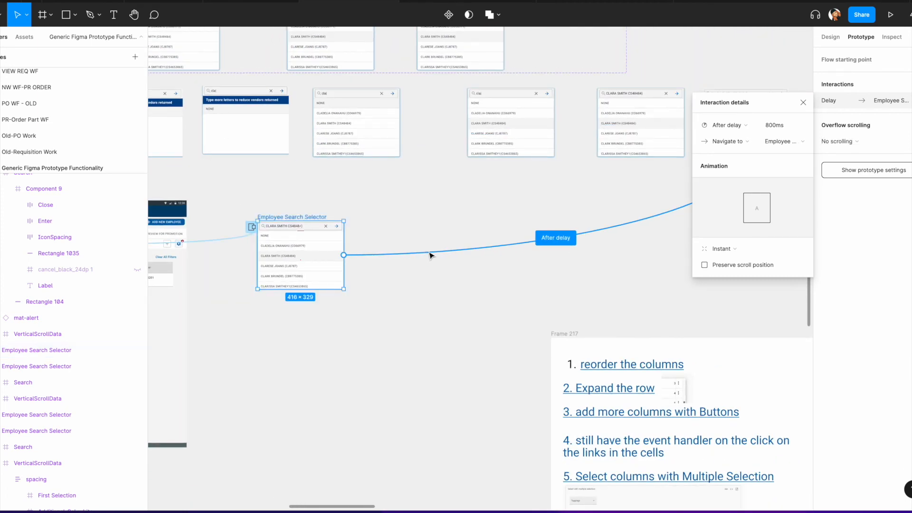
key(Delete)
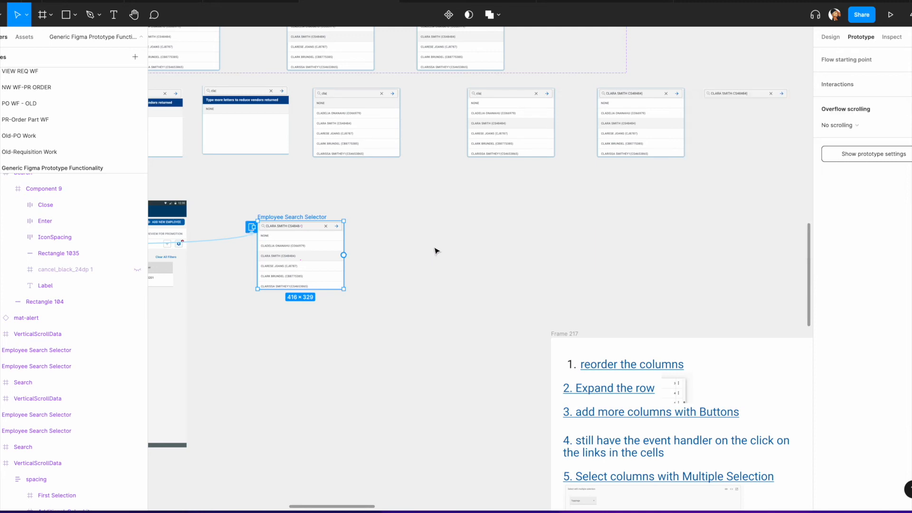
scroll(436, 251, left, 5)
click(452, 234)
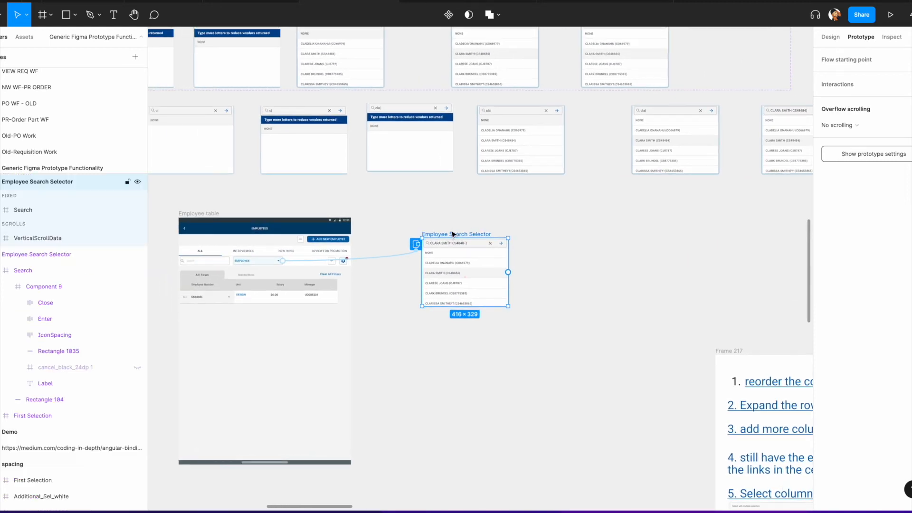
scroll(401, 217, down, 10)
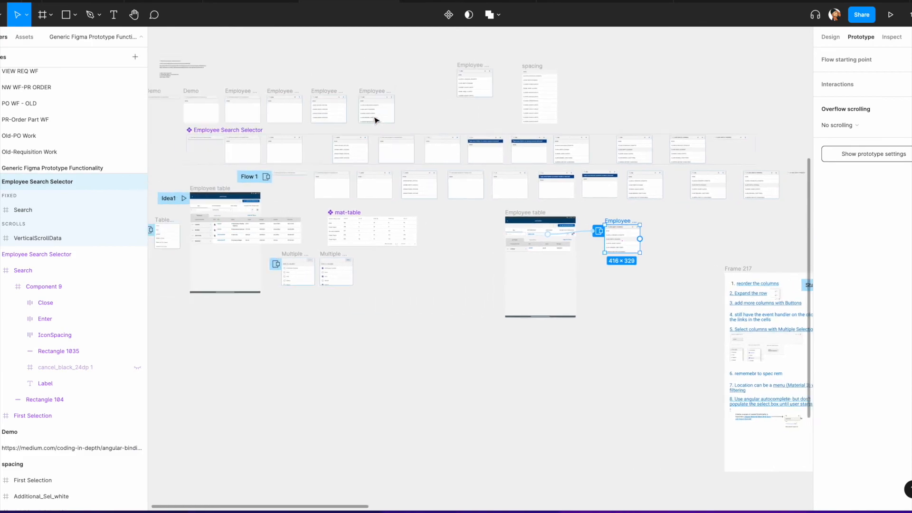
click(488, 1)
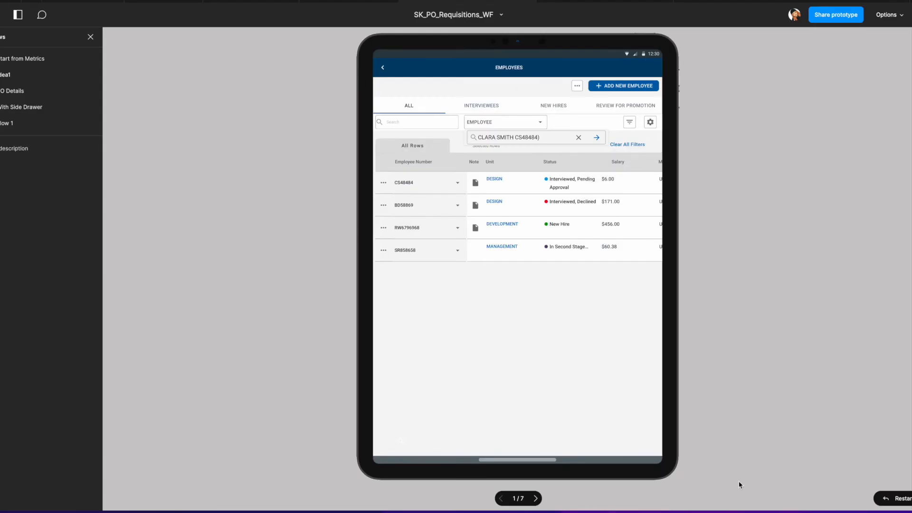
click(893, 498)
click(540, 123)
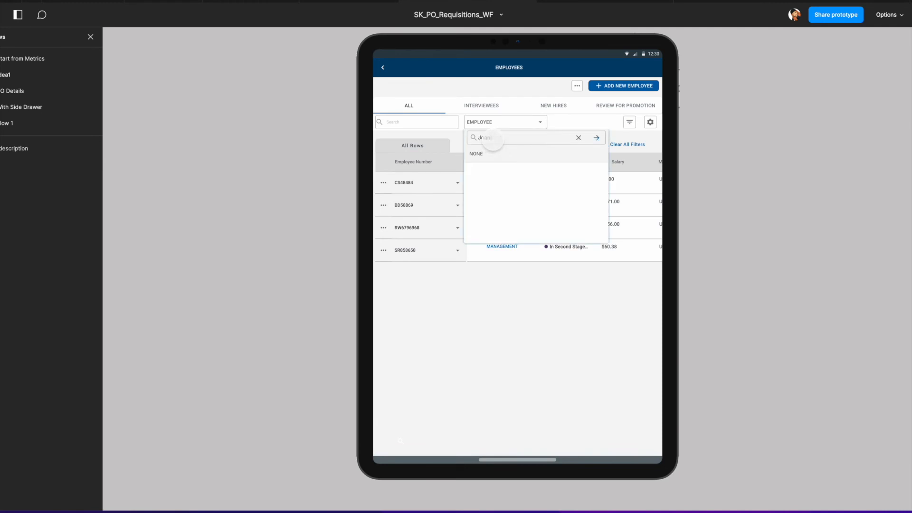
click(596, 138)
click(579, 138)
text(c)
click(596, 137)
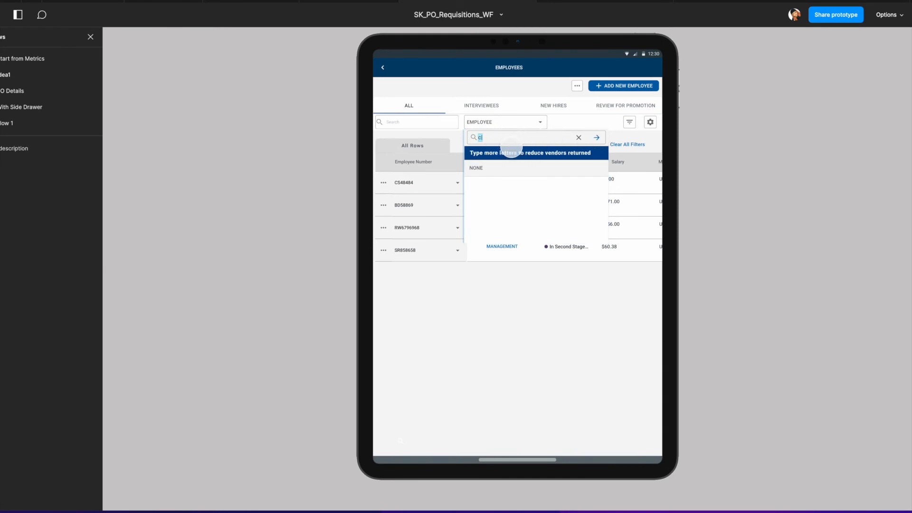
text(la)
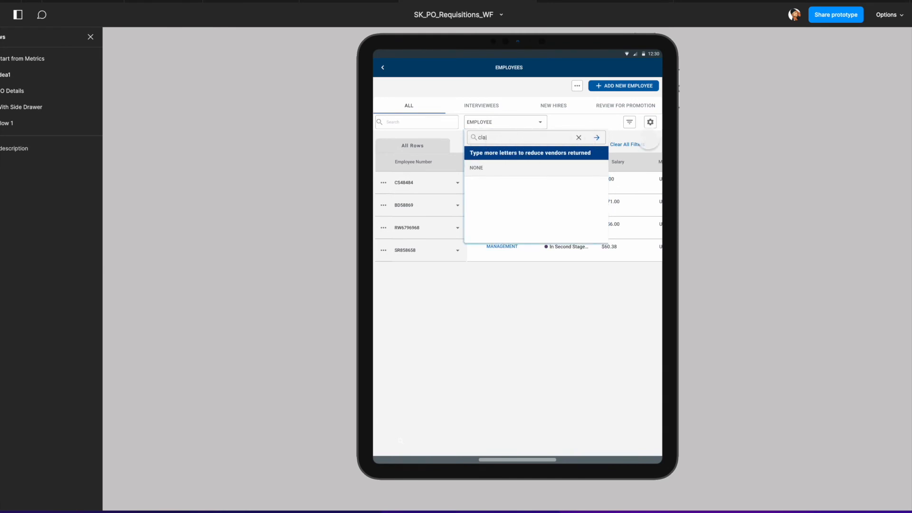
click(597, 137)
scroll(548, 175, up, 2)
click(528, 188)
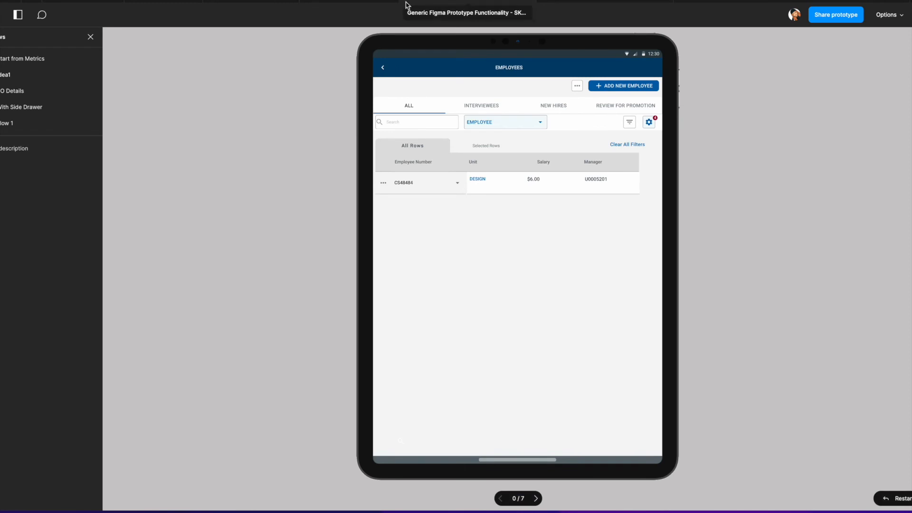
Step: Change the action of the after-delay interaction on the second-to-last search-results frame
click(370, 2)
scroll(616, 179, right, 1)
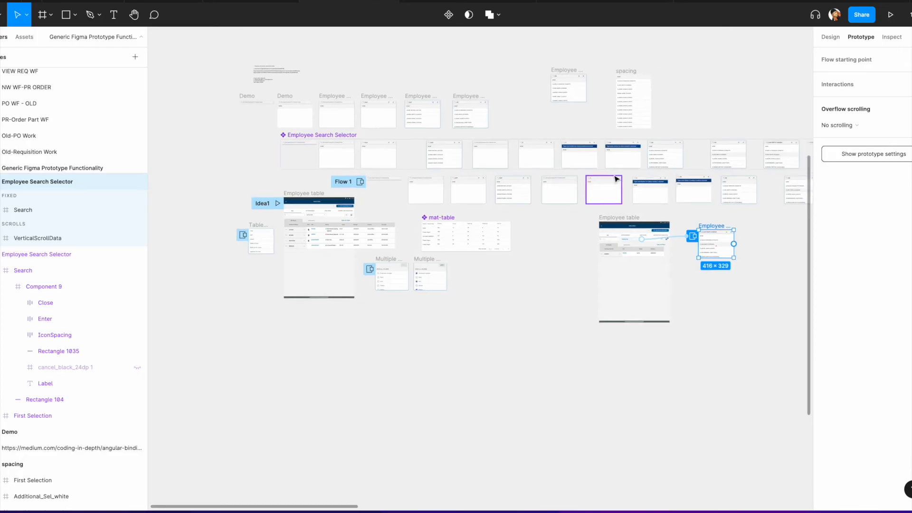
scroll(615, 179, right, 5)
scroll(478, 187, up, 5)
click(471, 185)
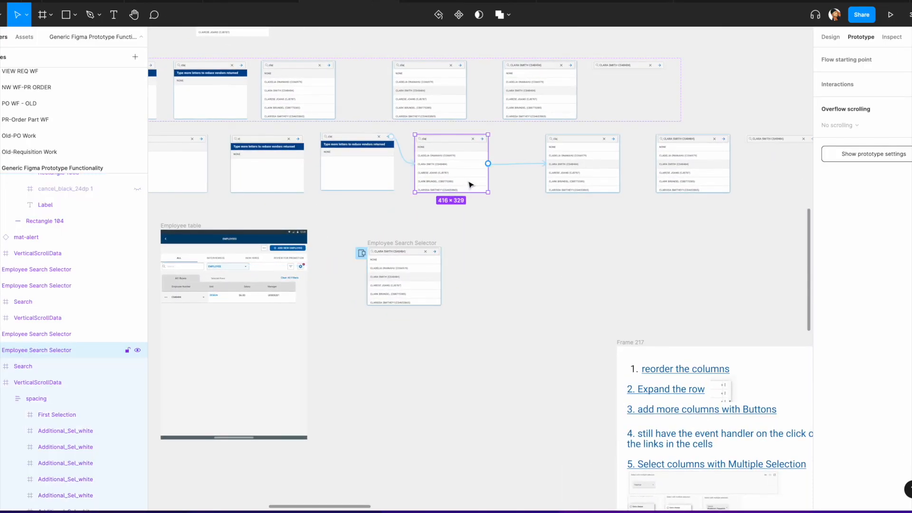
click(522, 163)
click(590, 165)
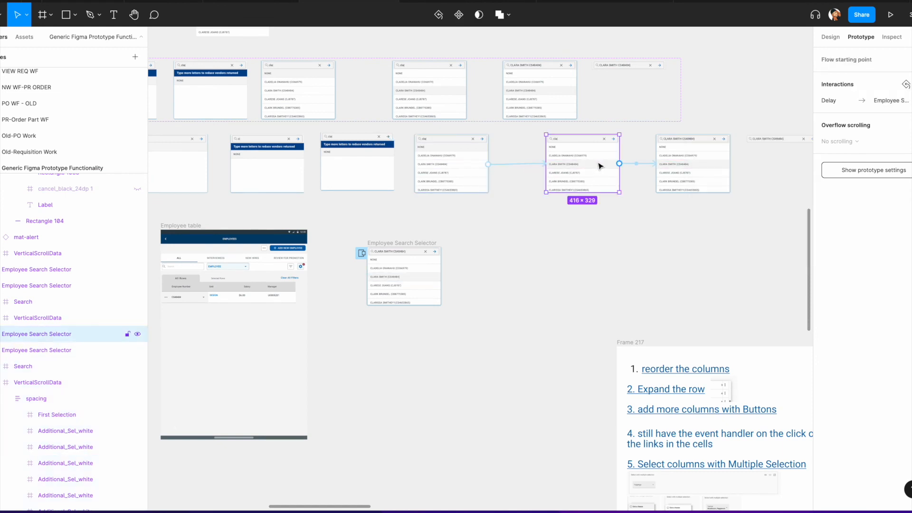
click(634, 165)
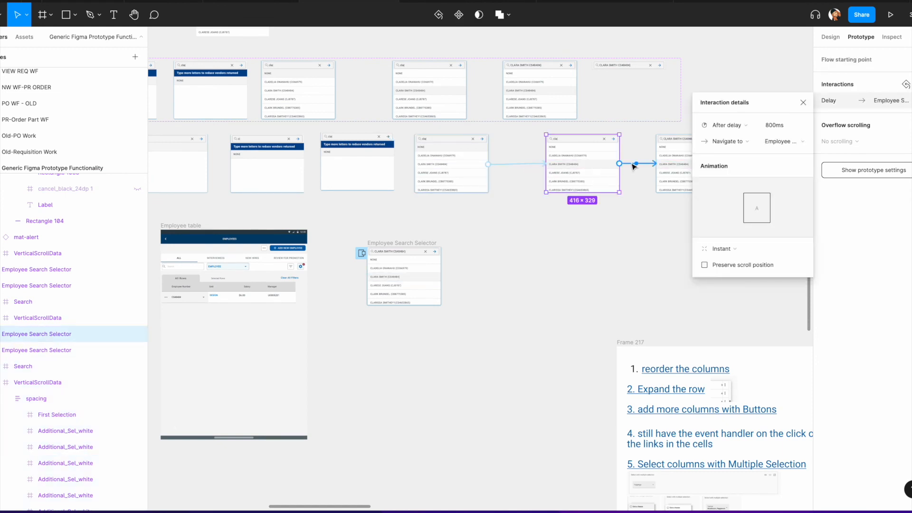
click(724, 141)
click(731, 190)
scroll(637, 174, right, 8)
click(517, 171)
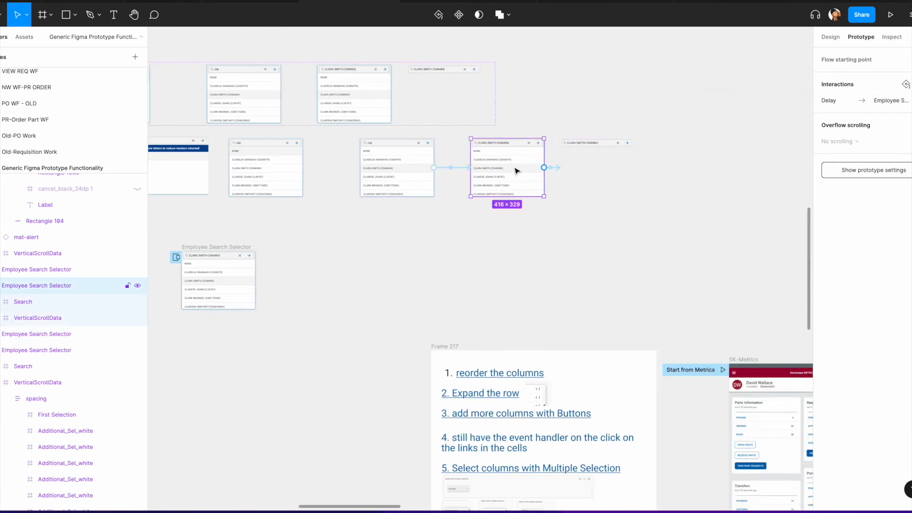
Step: Set the after-delay interaction on the second-to-last search-results frame to navigate to the Employee table frame
click(556, 167)
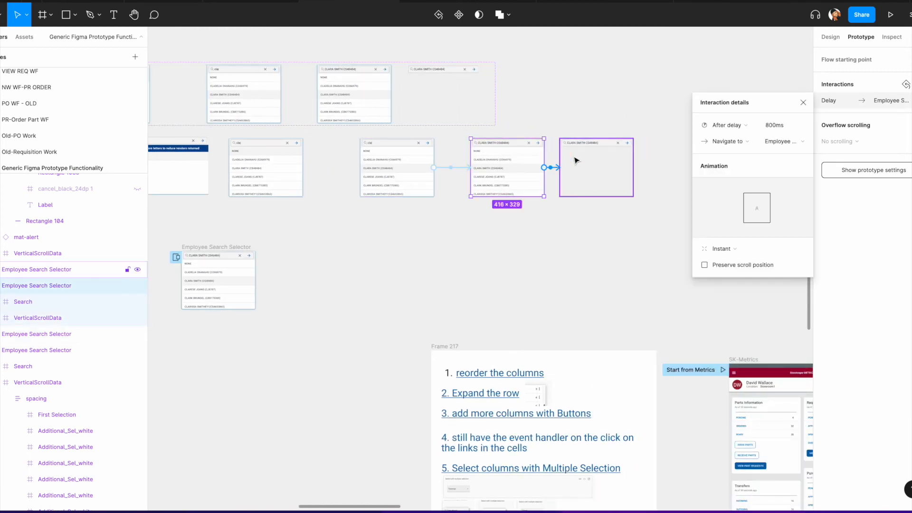
click(739, 143)
click(732, 181)
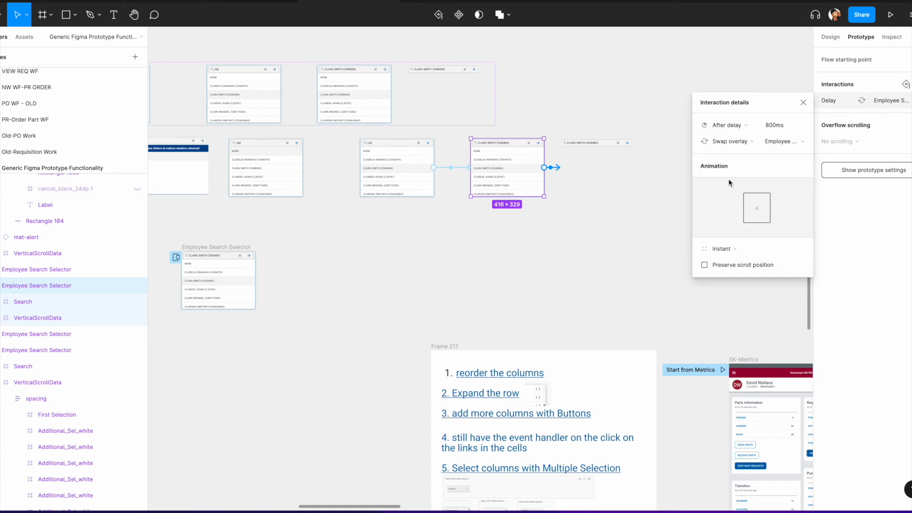
click(612, 148)
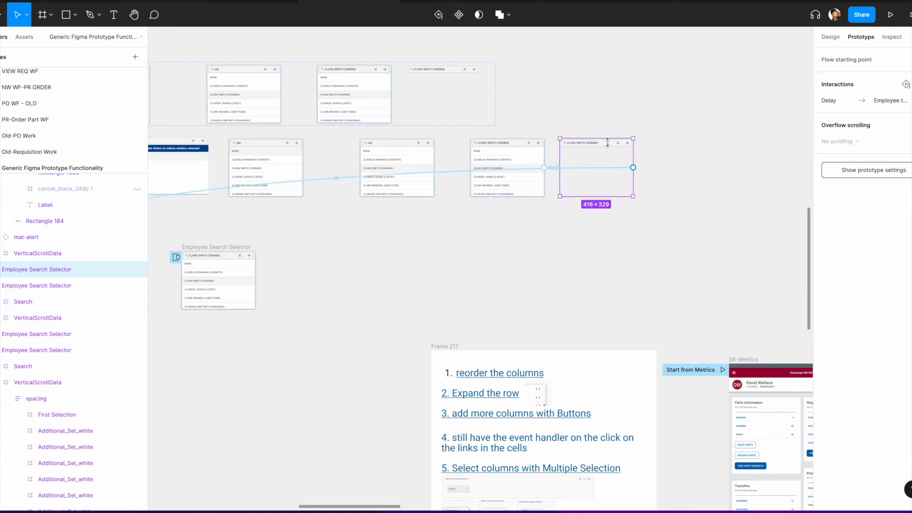
click(448, 173)
scroll(464, 148, down, 5)
scroll(460, 141, left, 2)
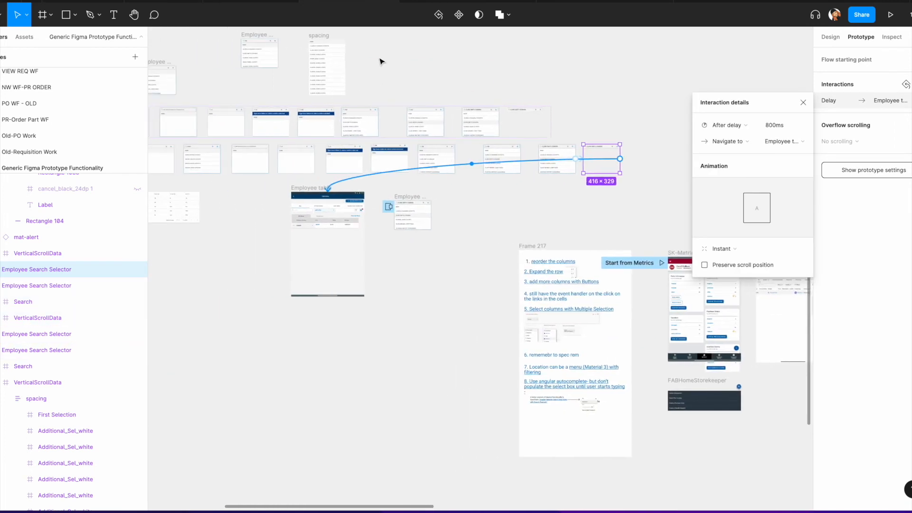
click(441, 1)
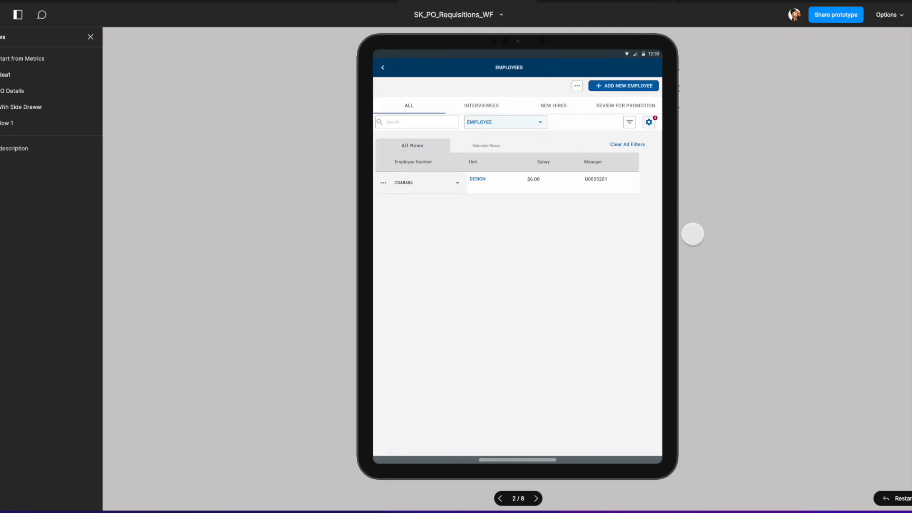
click(892, 501)
click(539, 122)
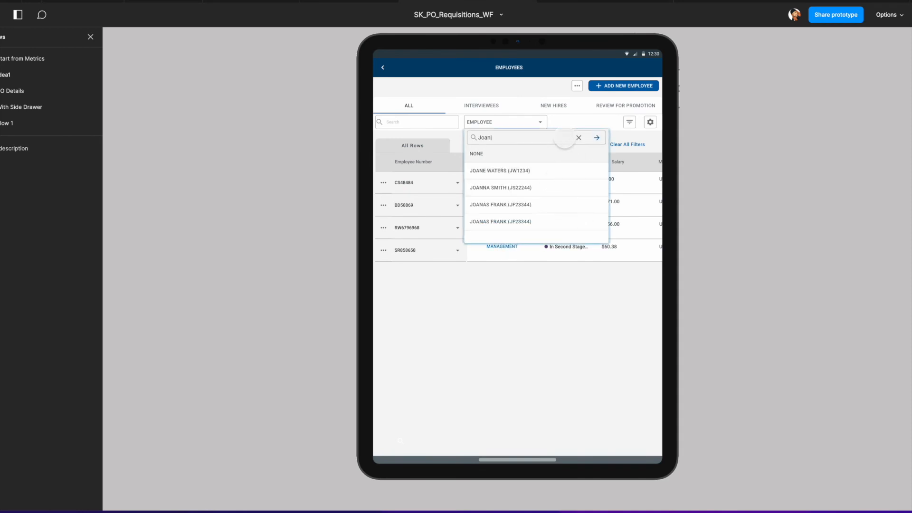
click(579, 138)
click(515, 138)
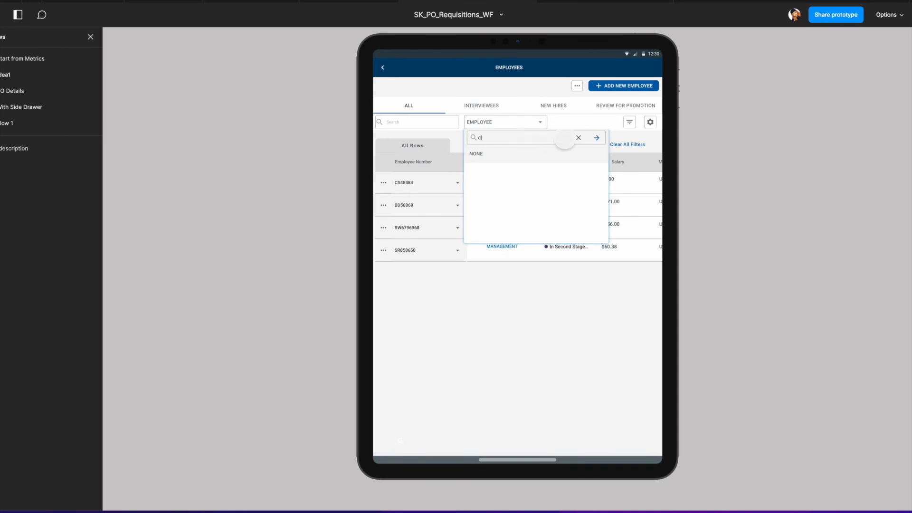
click(596, 138)
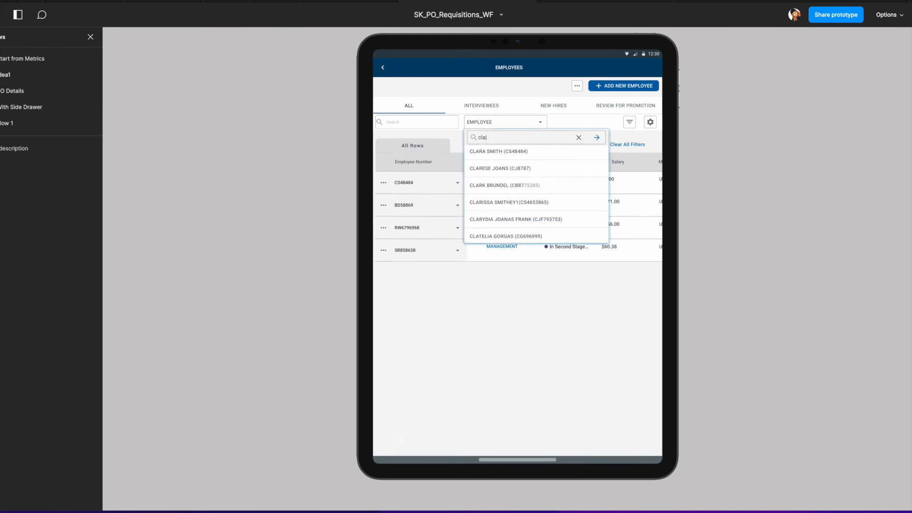
scroll(538, 170, up, 1)
click(543, 182)
click(596, 137)
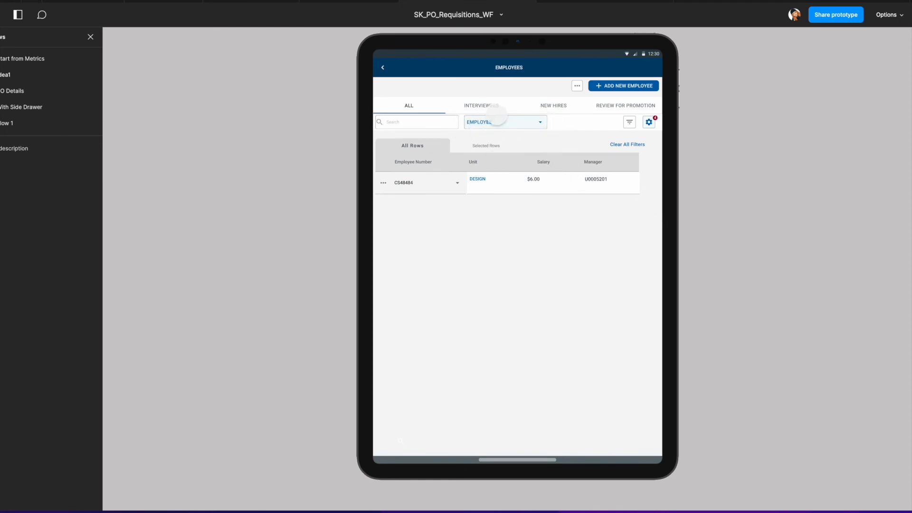
Step: Reopen the EMPLOYEE selector to review the selected employee and return to the design file
click(540, 122)
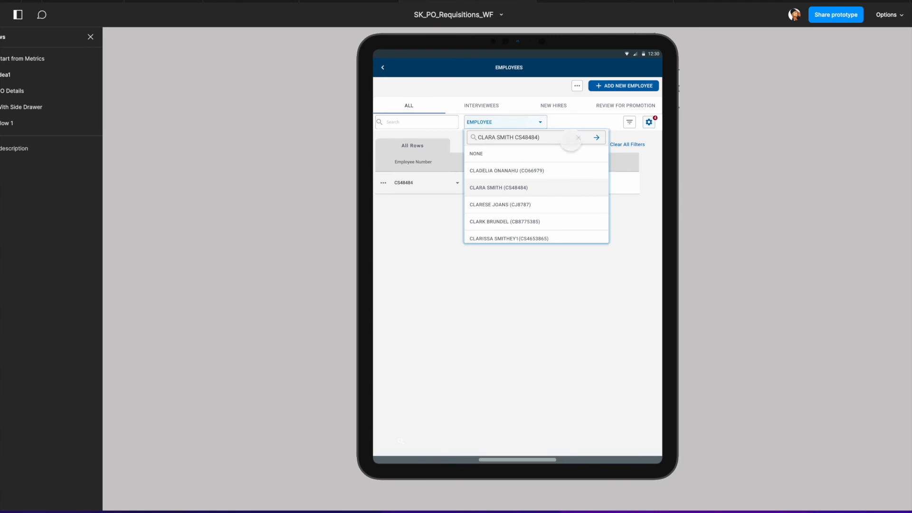
click(565, 122)
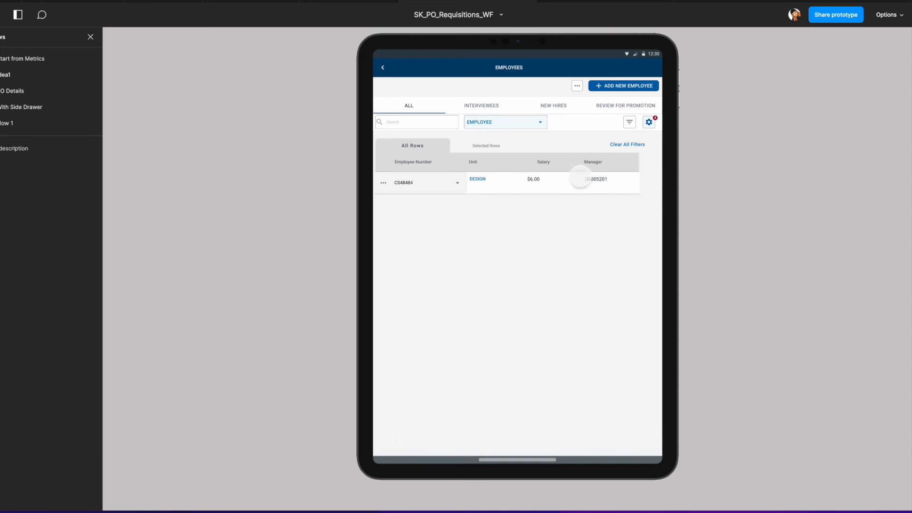
click(359, 1)
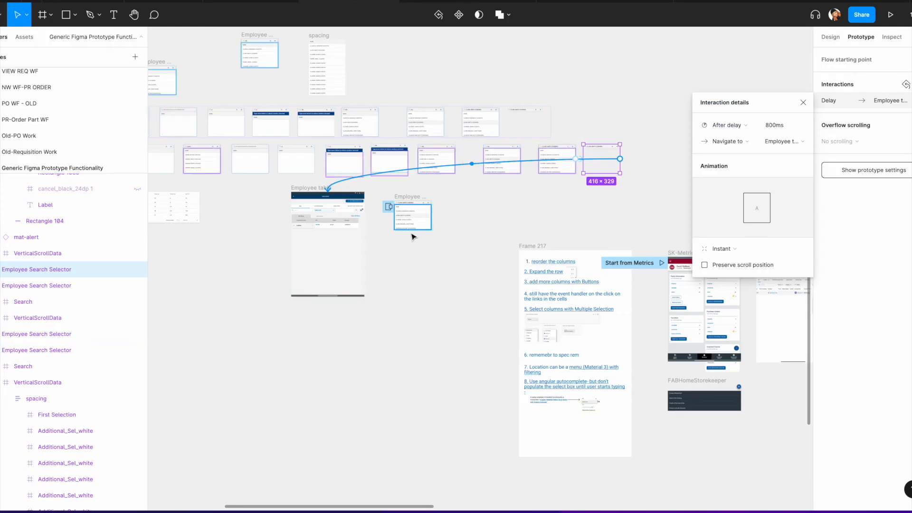
Step: Start the Idea1 flow prototype from the Employee table frame
scroll(438, 257, left, 10)
scroll(481, 246, up, 1)
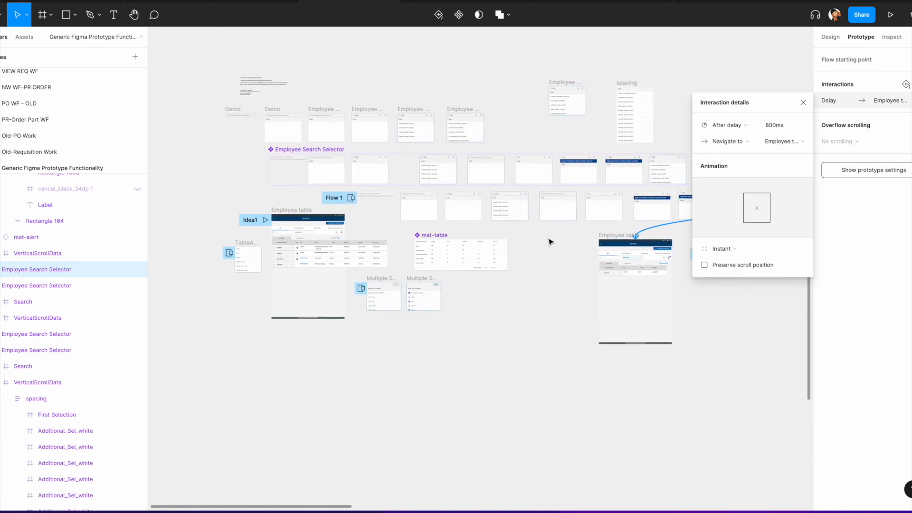
scroll(550, 241, left, 1)
scroll(372, 234, up, 4)
click(300, 187)
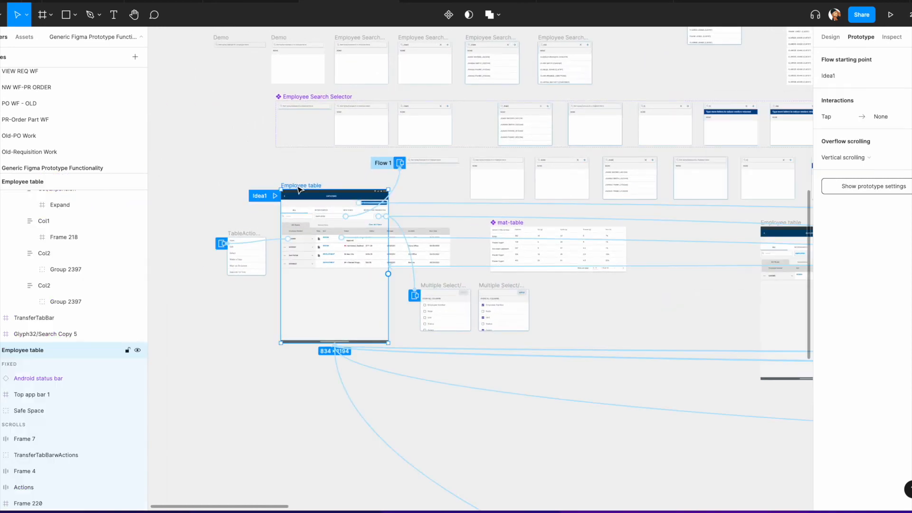
click(276, 196)
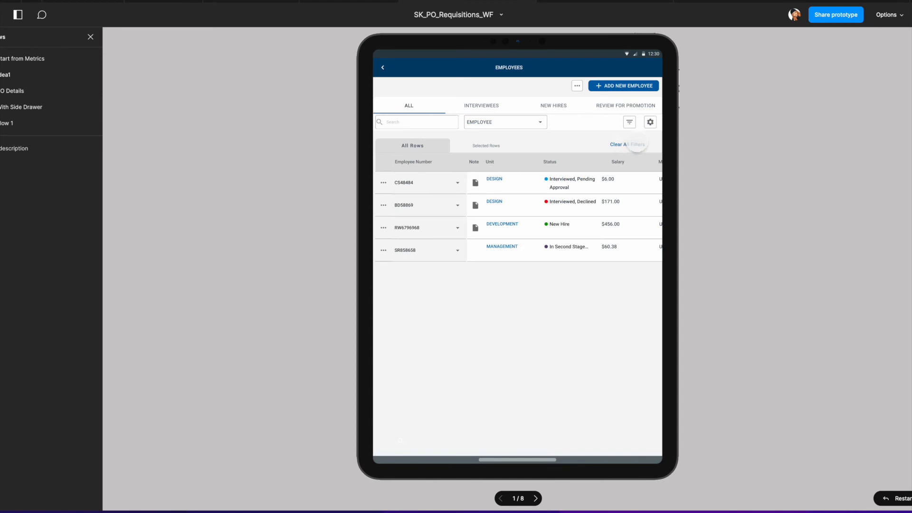
Step: Scroll the table horizontally and open the column settings menu in the prototype
mouse_move(608, 226)
mouse_down()
mouse_move(369, 220)
mouse_move(611, 226)
mouse_up()
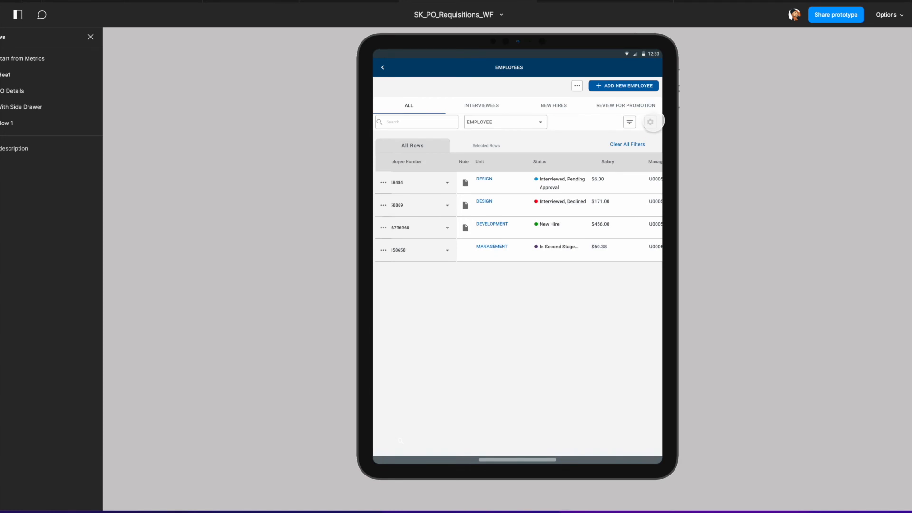
click(651, 122)
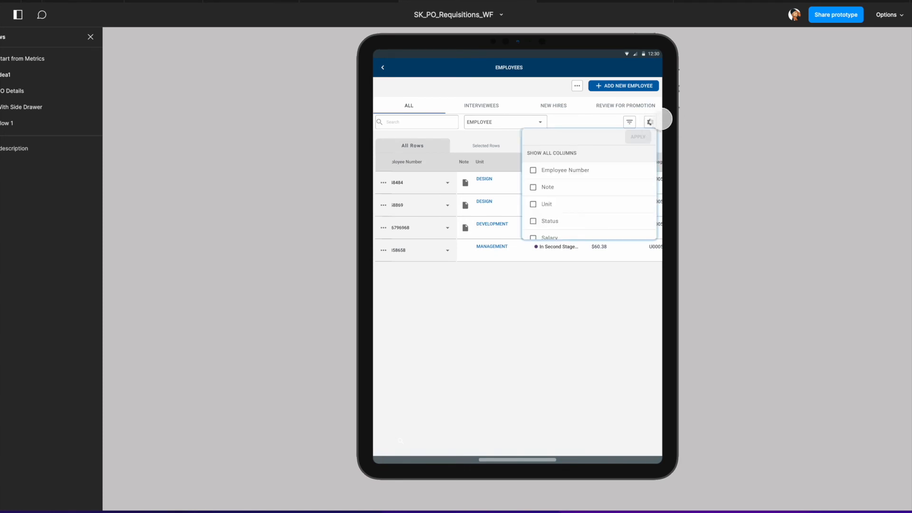
click(539, 188)
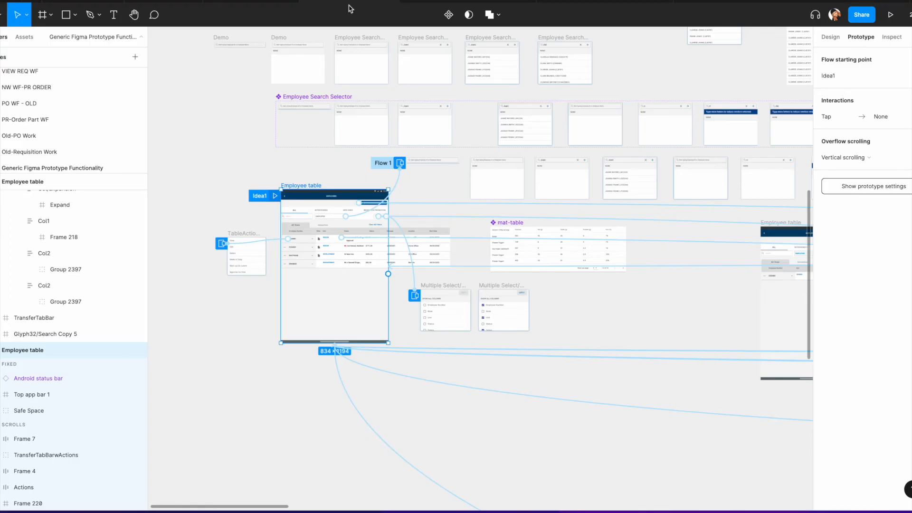
click(349, 7)
Step: Browse the Angular Material library's pages, opening the Textboxes page
click(830, 38)
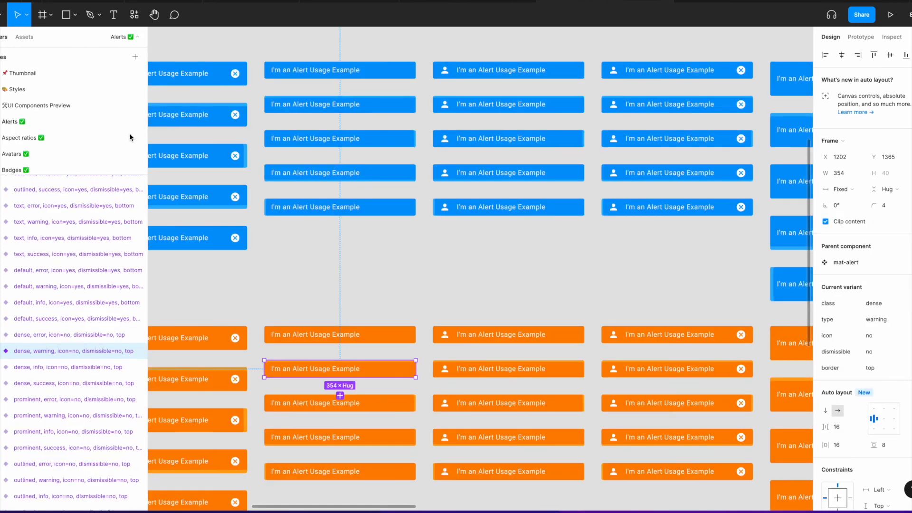
scroll(130, 137, down, 5)
scroll(41, 134, down, 4)
scroll(19, 120, down, 5)
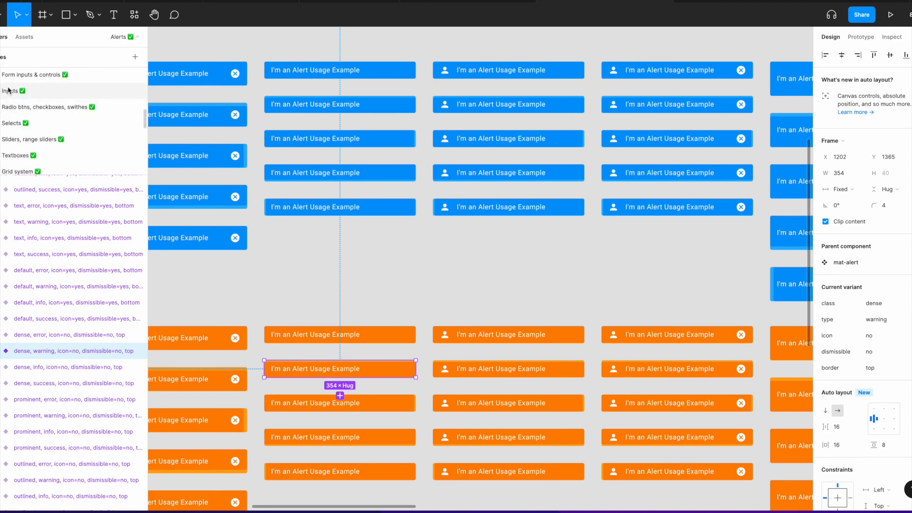
scroll(14, 114, down, 5)
scroll(22, 135, up, 1)
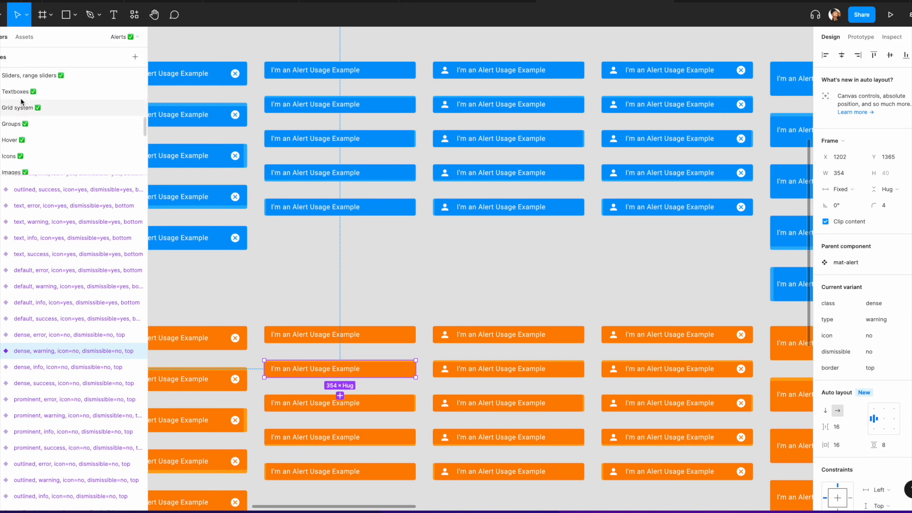
click(19, 91)
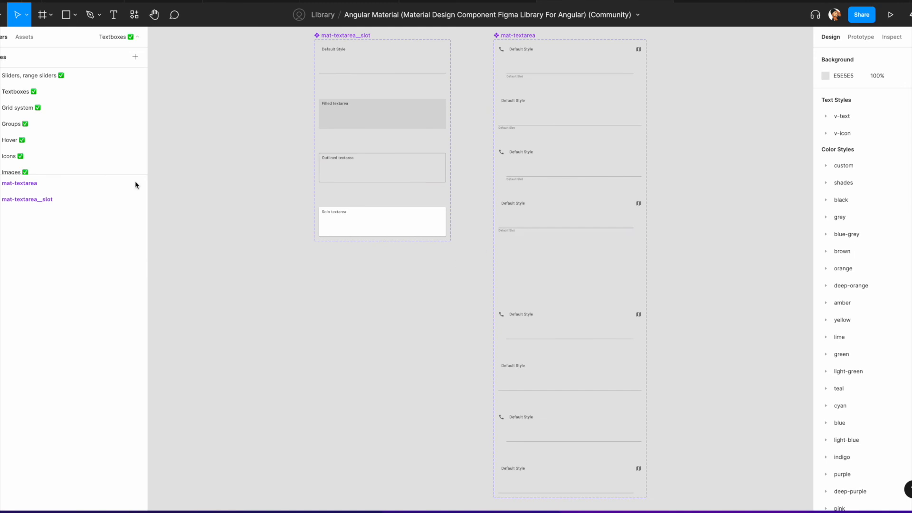
scroll(26, 136, down, 2)
scroll(23, 138, down, 6)
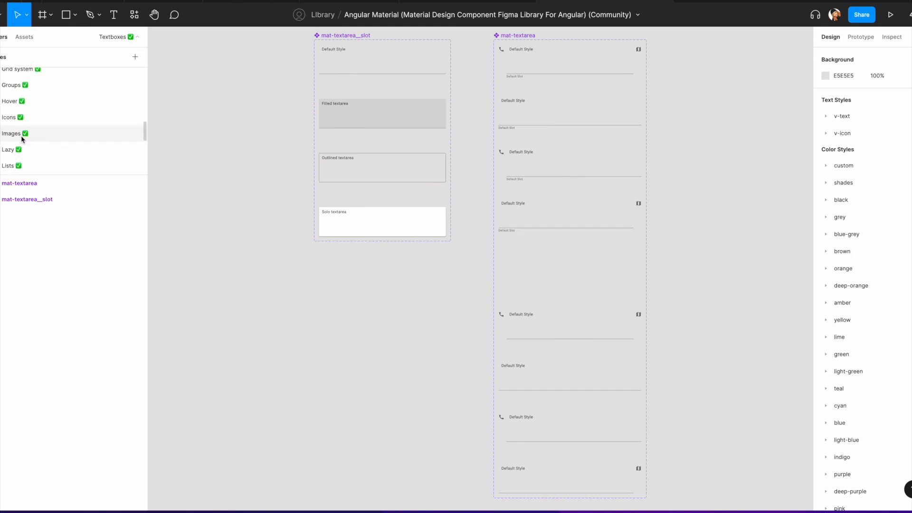
scroll(22, 138, down, 6)
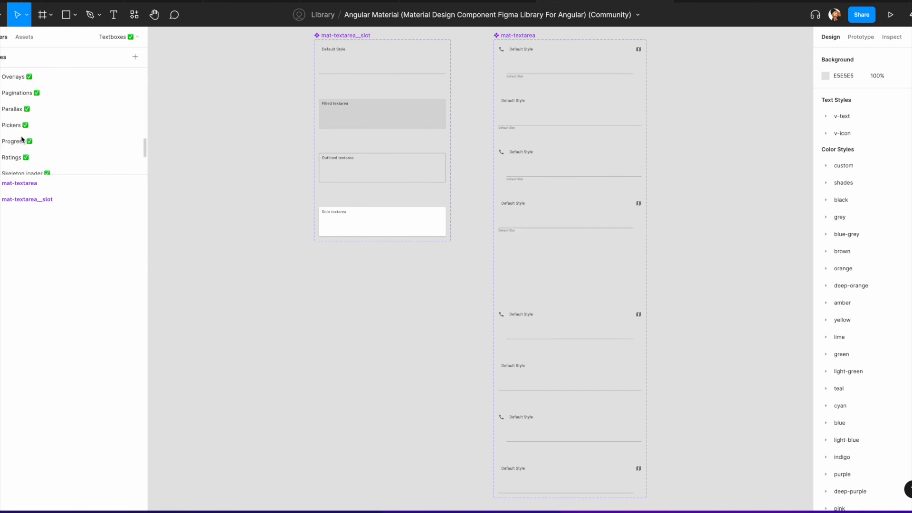
scroll(21, 138, down, 5)
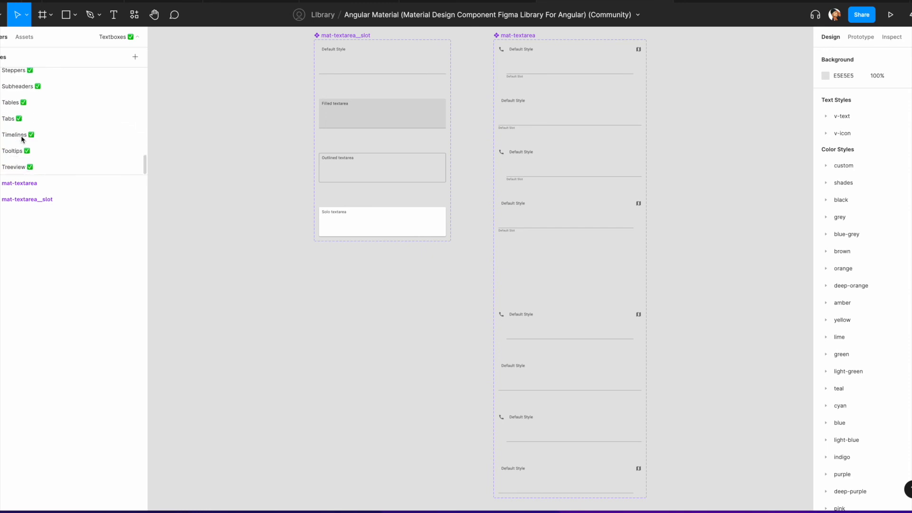
scroll(20, 136, up, 20)
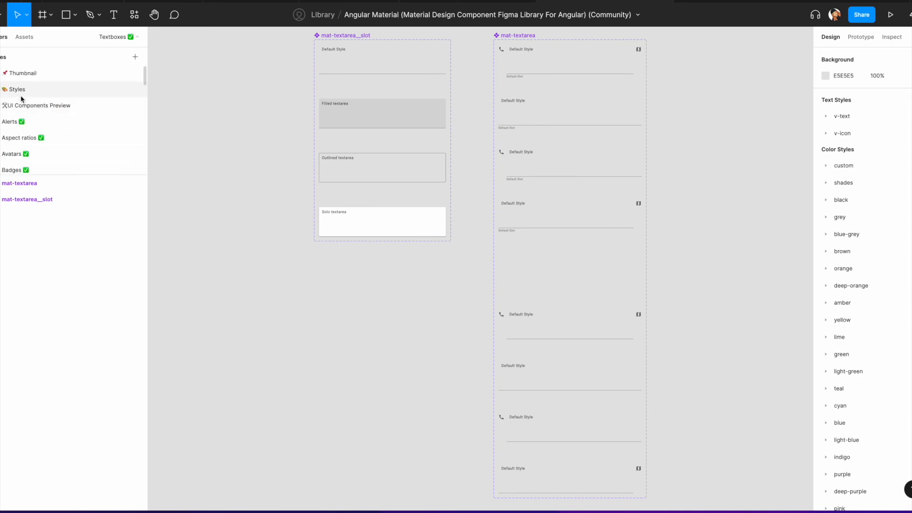
Step: Browse the library's local components in the assets list
click(35, 37)
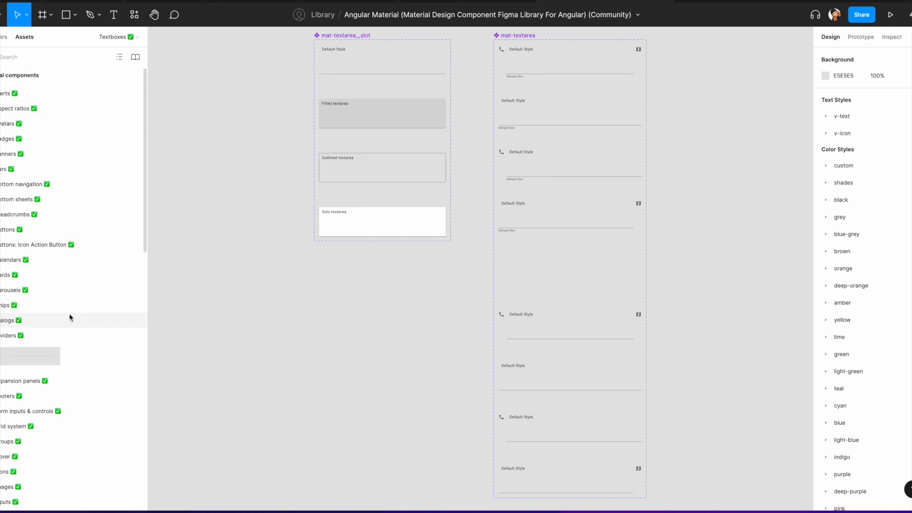
scroll(70, 316, down, 2)
scroll(70, 316, down, 2)
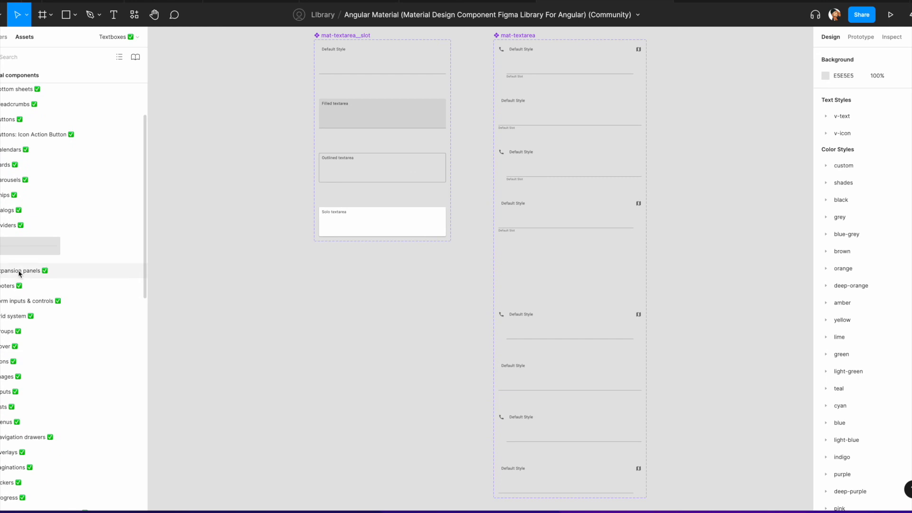
scroll(21, 230, up, 4)
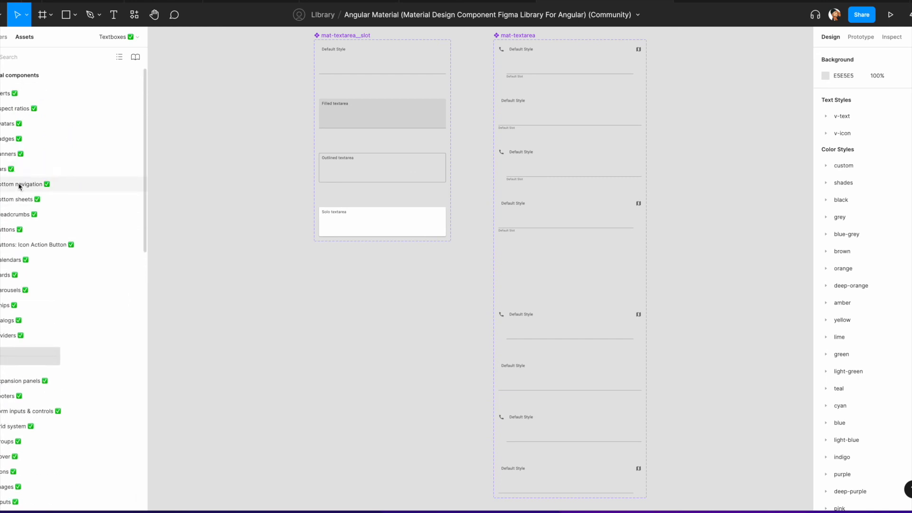
scroll(38, 228, down, 1)
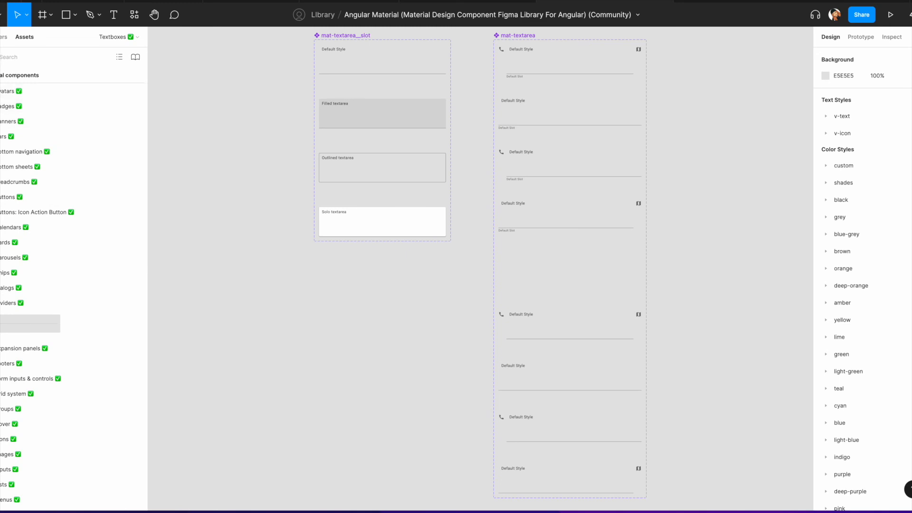
Step: Search the library assets for "check", clear the search and scroll through the component groups
click(1, 58)
text(check)
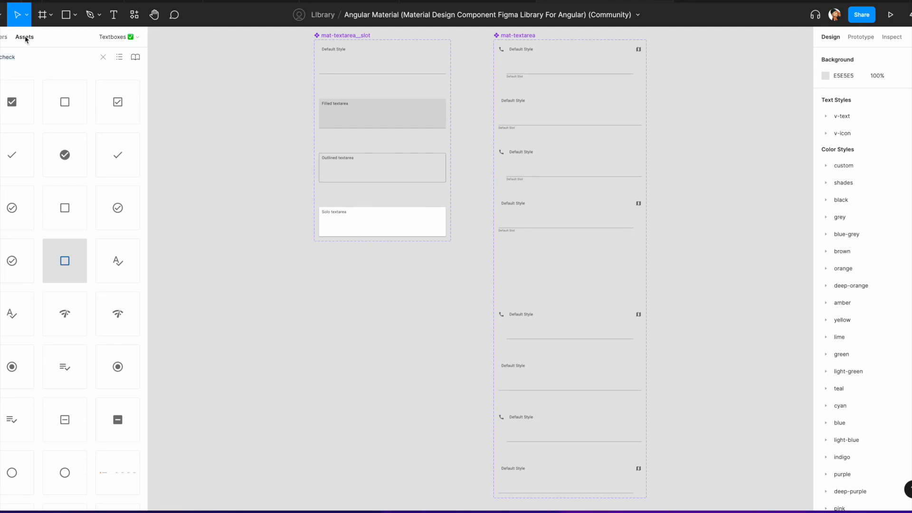
click(102, 61)
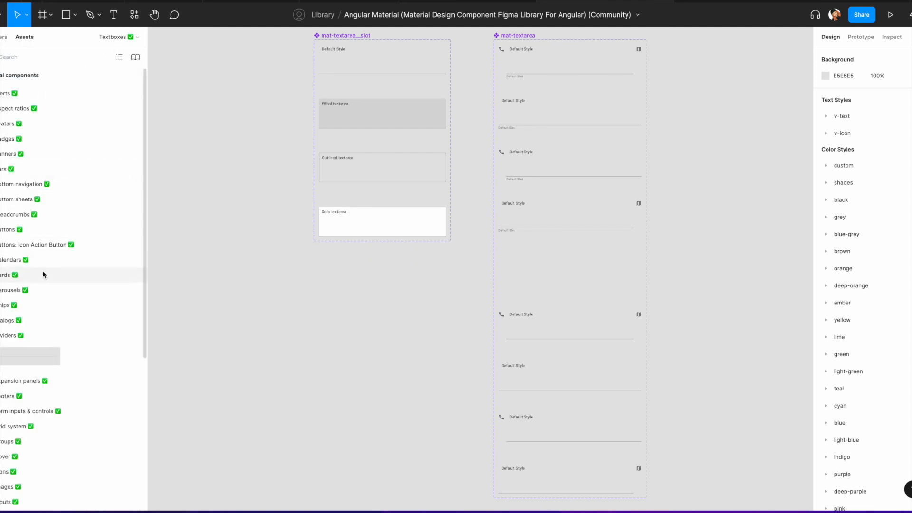
scroll(43, 280, down, 5)
scroll(47, 295, down, 4)
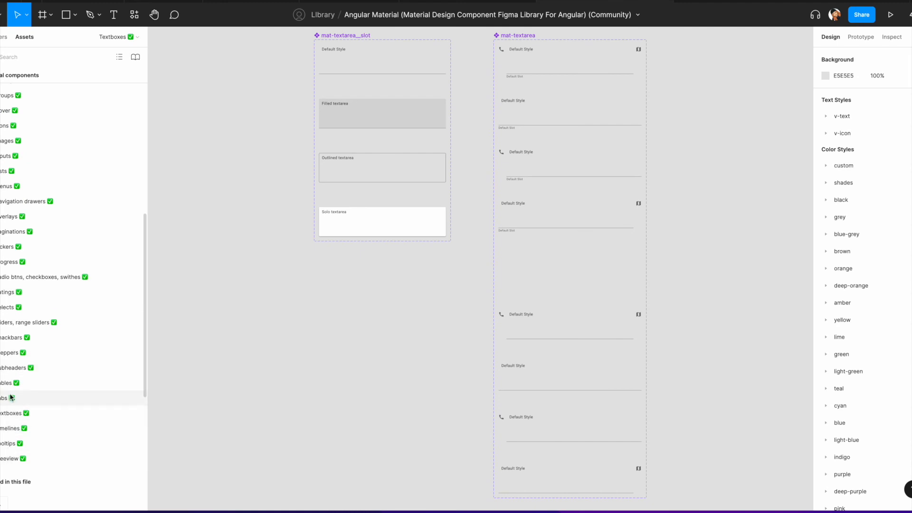
scroll(10, 250, up, 3)
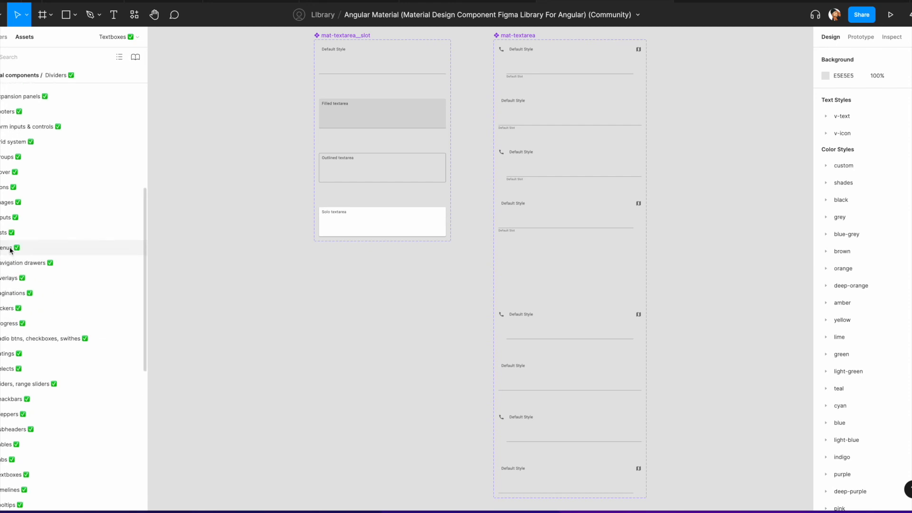
Step: Browse the library's local components and open the mat-form component under Form inputs & controls
scroll(10, 250, up, 2)
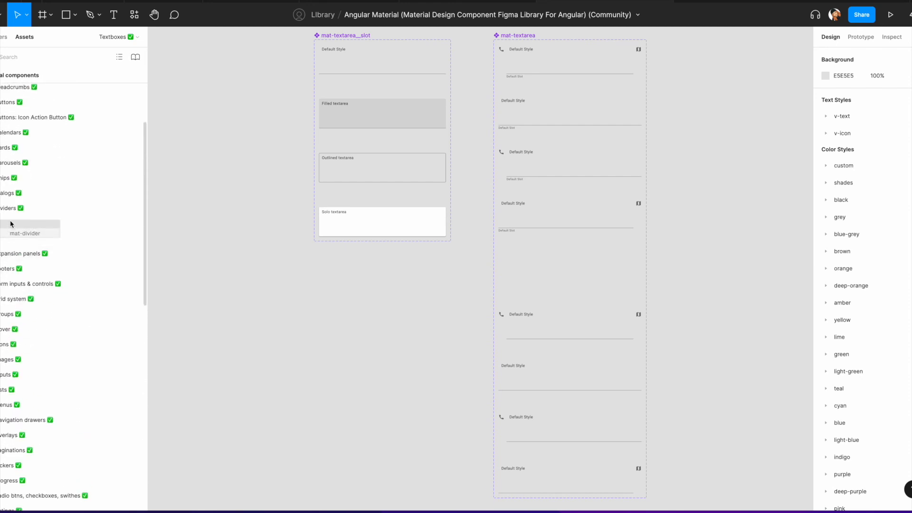
scroll(11, 223, up, 2)
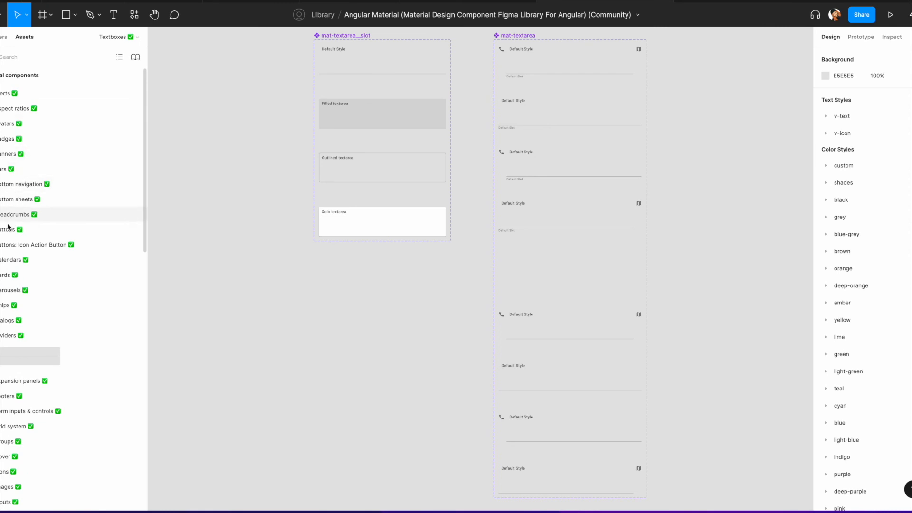
scroll(18, 280, down, 1)
scroll(18, 280, down, 3)
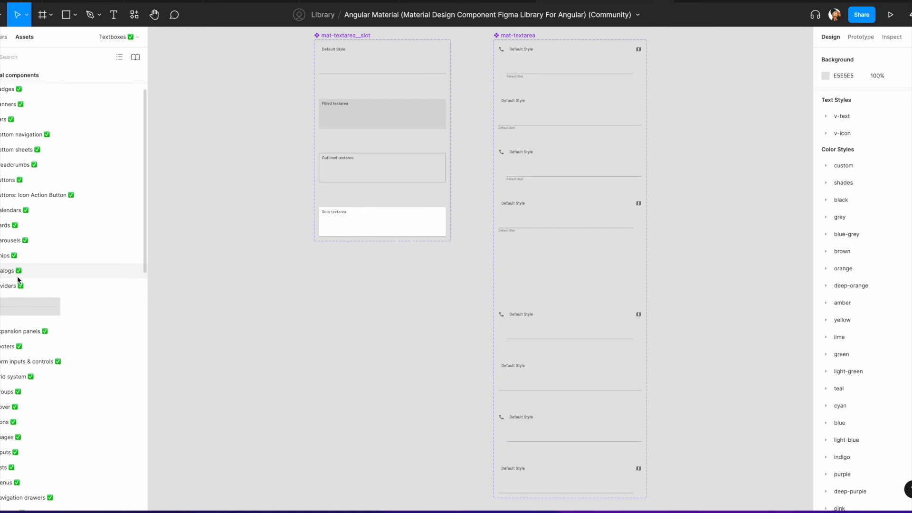
scroll(16, 271, down, 2)
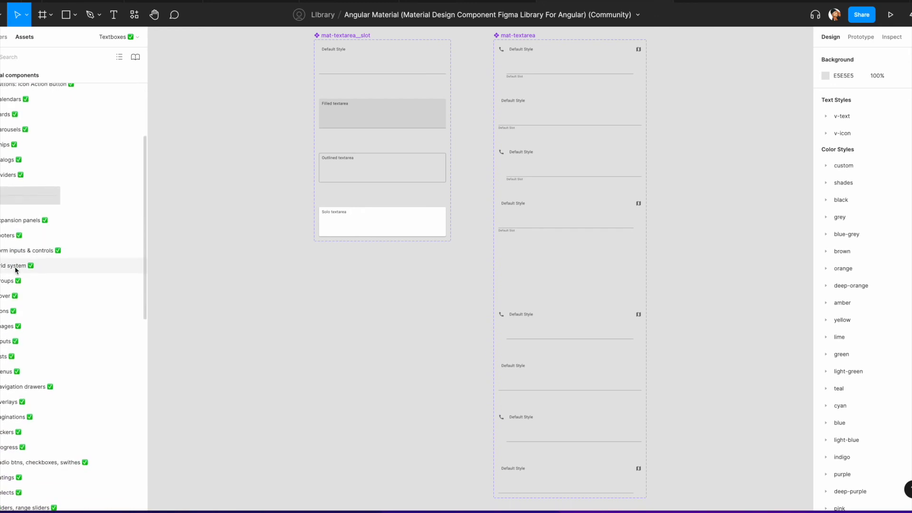
click(16, 240)
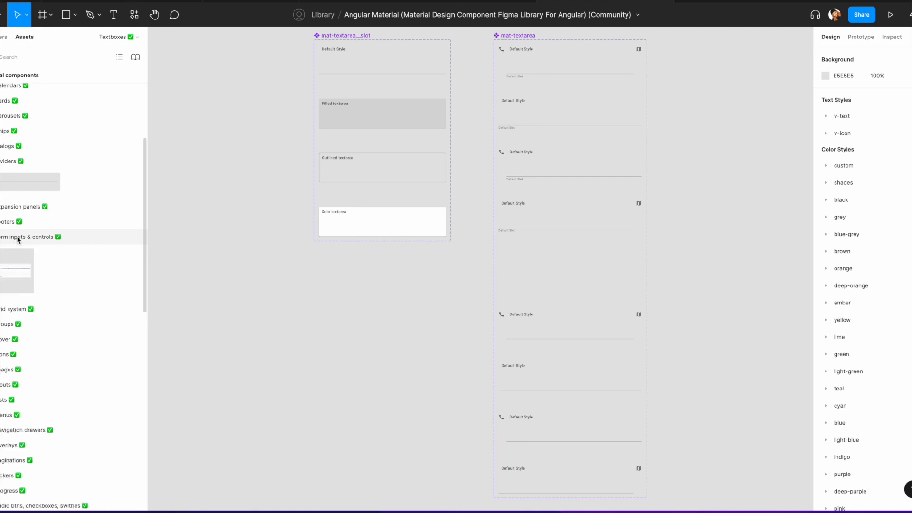
click(11, 271)
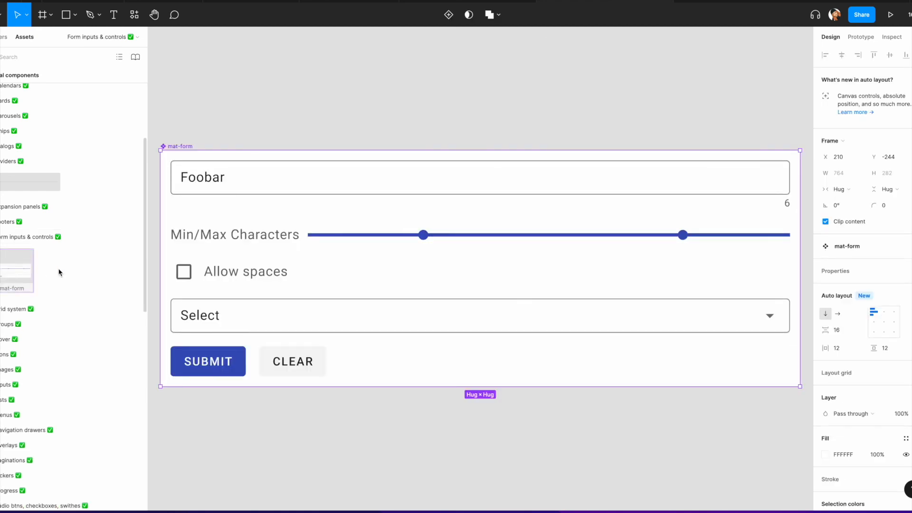
Step: Copy the Allow spaces checkbox input from the form and paste it onto the canvas above it
click(223, 275)
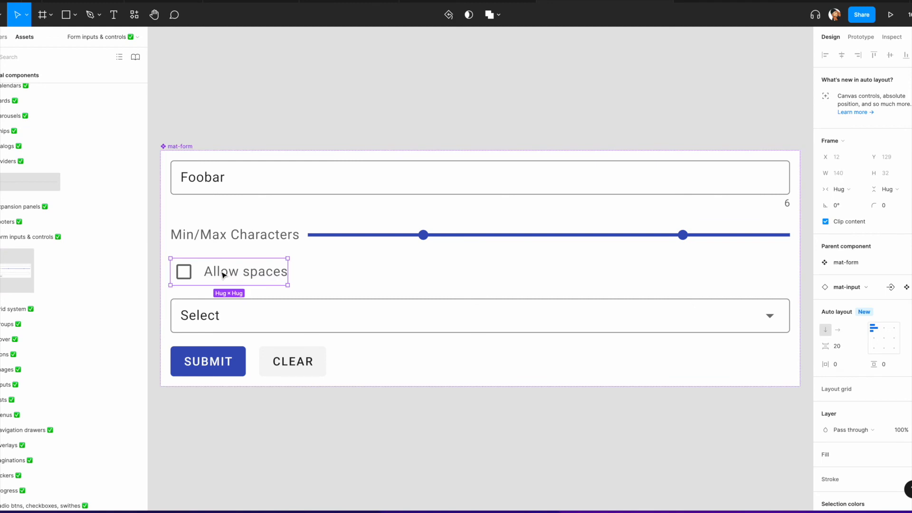
right_click(256, 95)
click(264, 99)
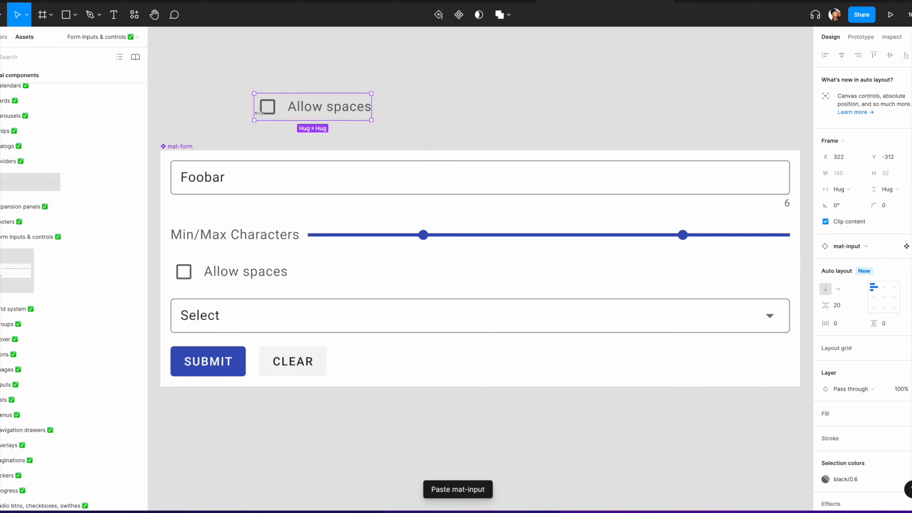
Step: Inspect the pasted checkbox's nested layers and its instance swap options
double_click(268, 114)
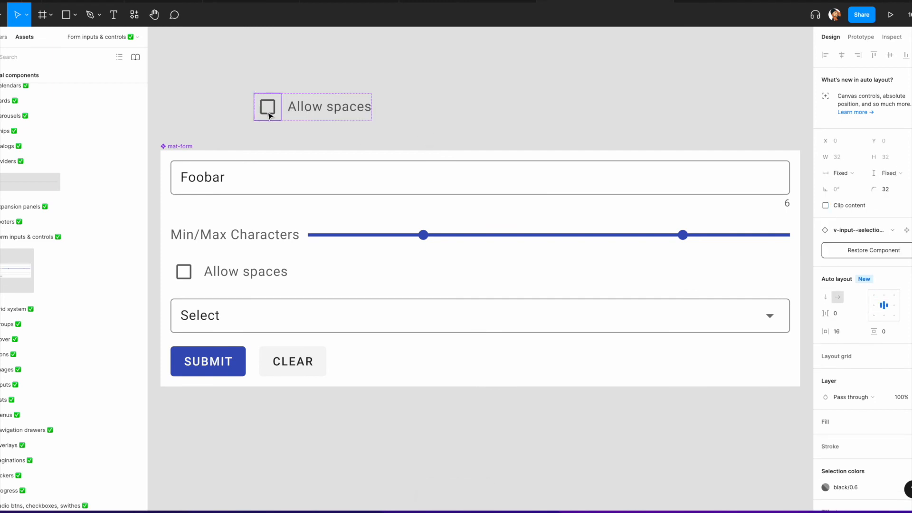
double_click(269, 116)
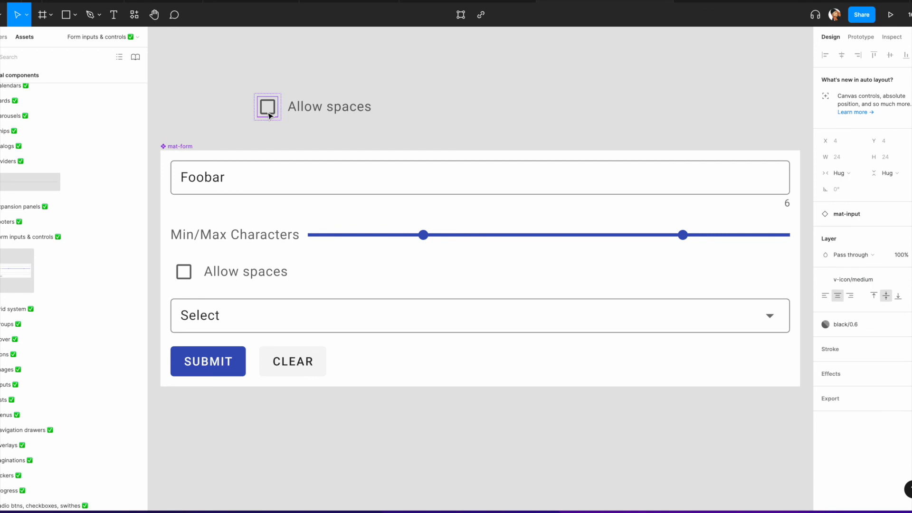
click(333, 105)
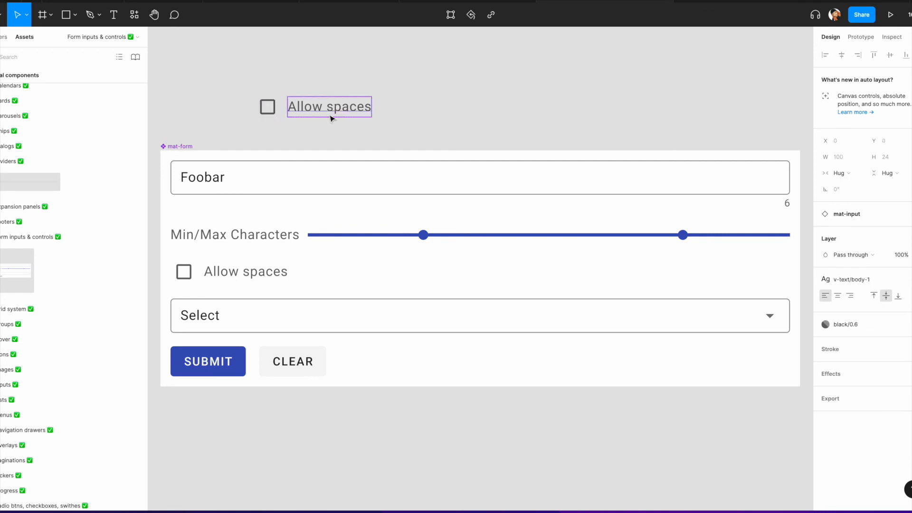
click(292, 132)
click(288, 118)
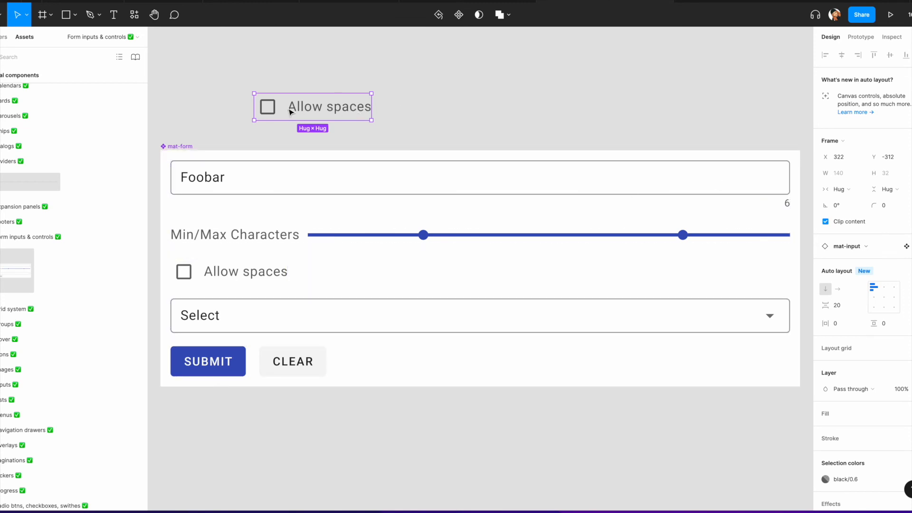
click(273, 112)
click(273, 113)
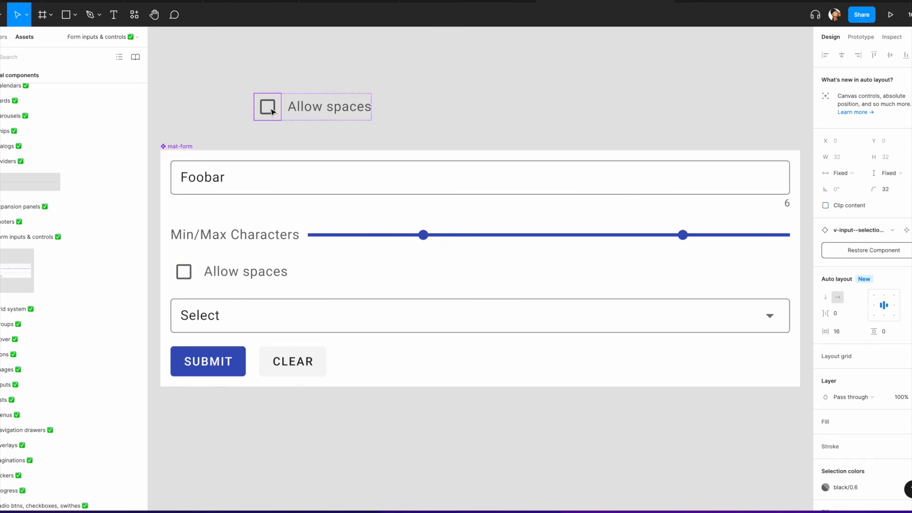
click(892, 230)
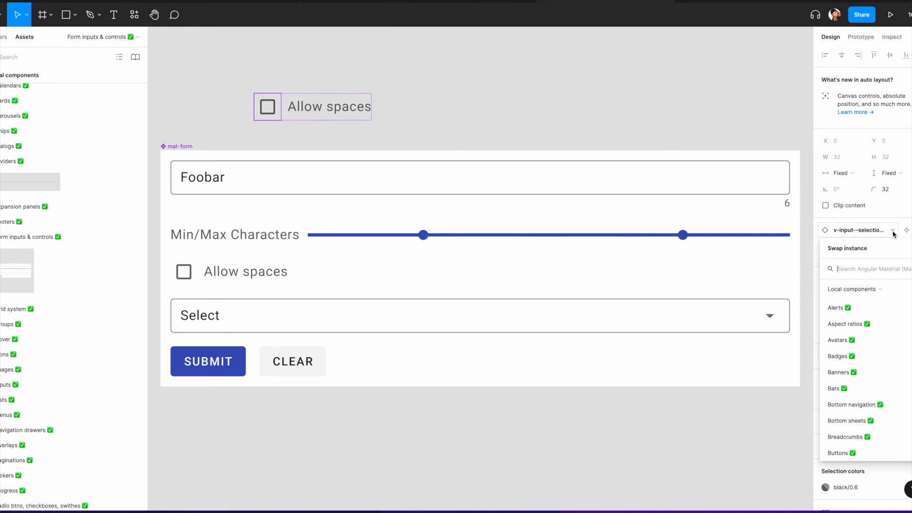
click(893, 230)
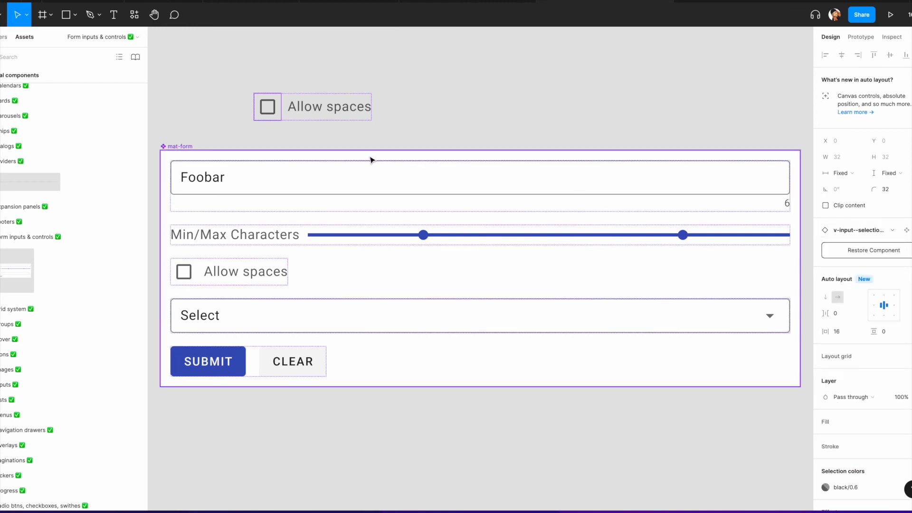
double_click(273, 117)
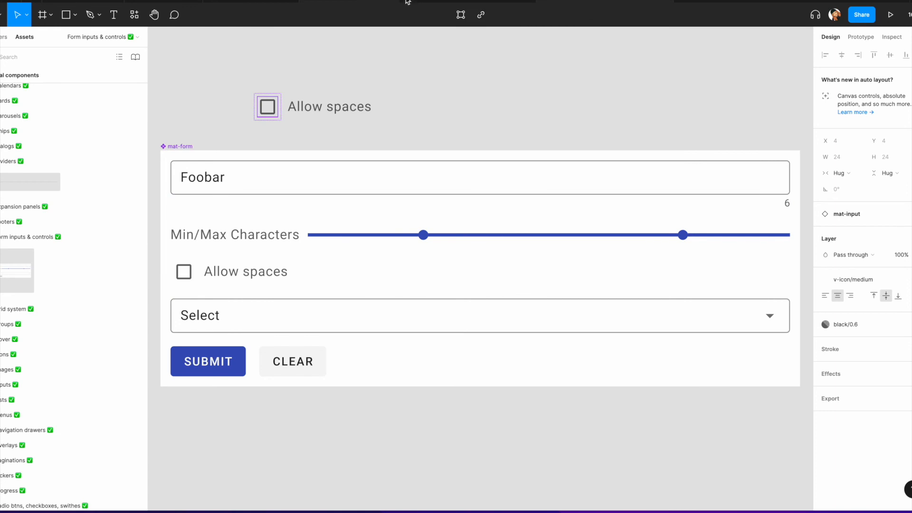
Step: Switch to the SK_PO_Requisitions_WF file and zoom into the Multiple Select/Vertical Scroll frames
click(349, 1)
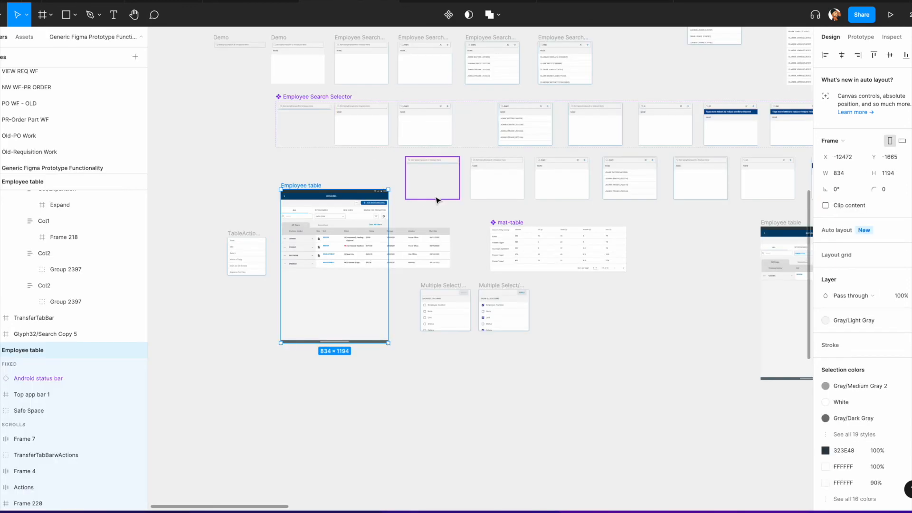
scroll(427, 199, up, 5)
scroll(457, 196, down, 5)
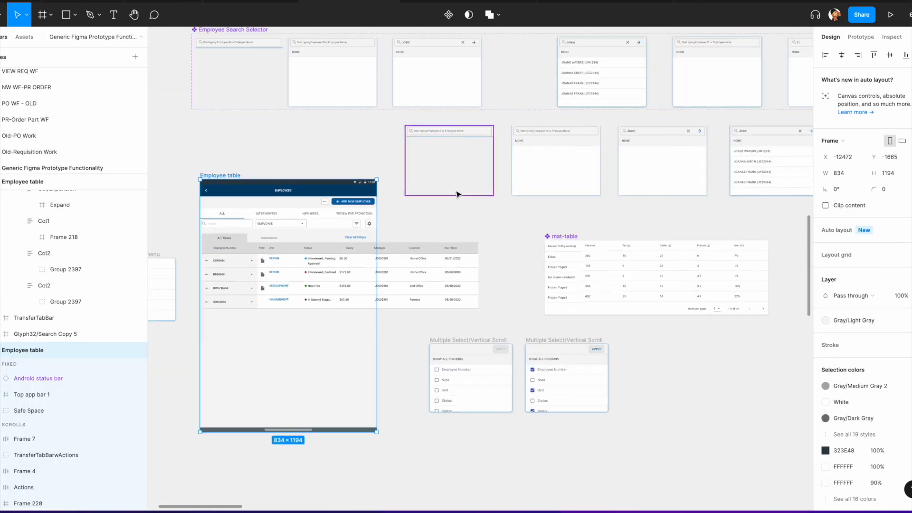
scroll(494, 309, down, 2)
scroll(448, 293, up, 3)
scroll(475, 300, right, 2)
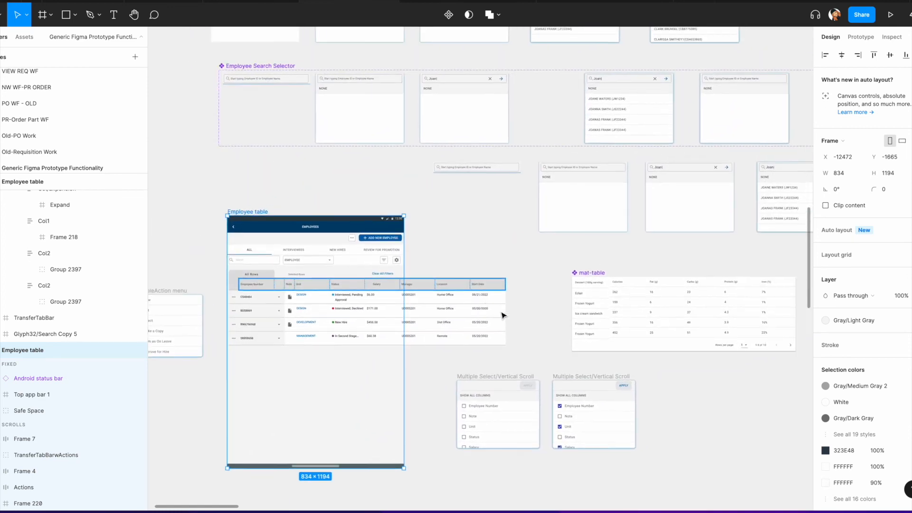
scroll(489, 323, down, 2)
scroll(430, 296, up, 6)
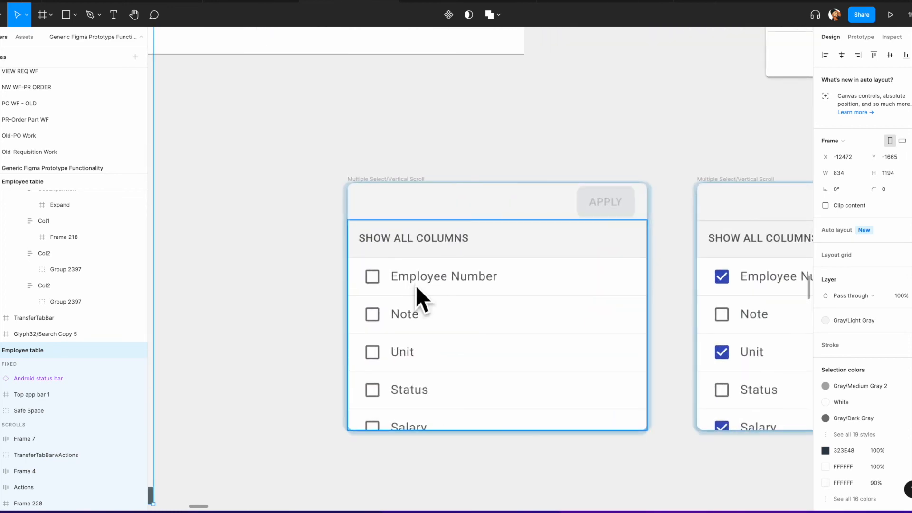
Step: Drill into the Employee Number checkbox and toggle its selected property on and back off
double_click(379, 279)
double_click(379, 278)
double_click(380, 281)
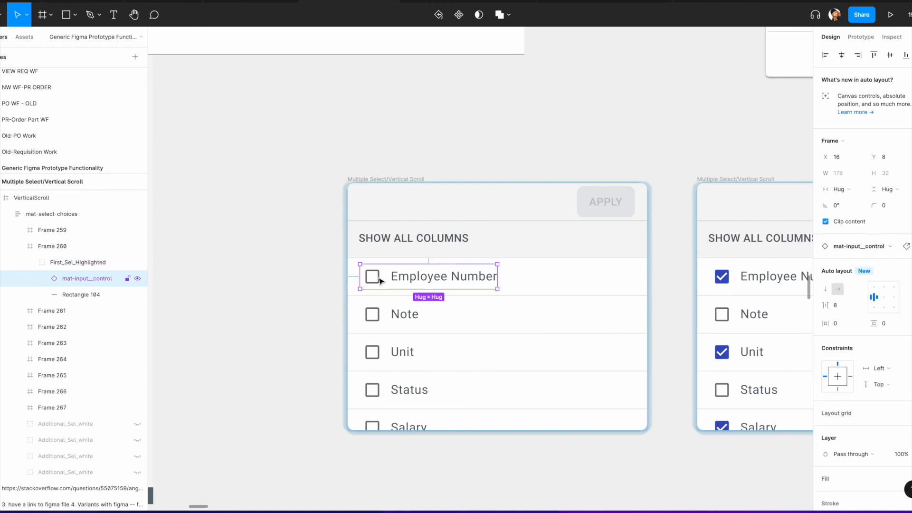
double_click(380, 280)
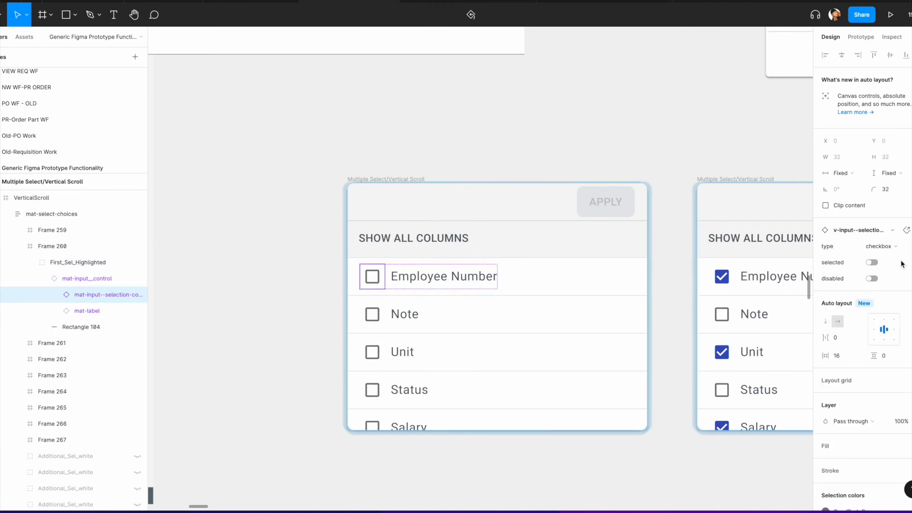
click(872, 263)
click(874, 263)
click(505, 172)
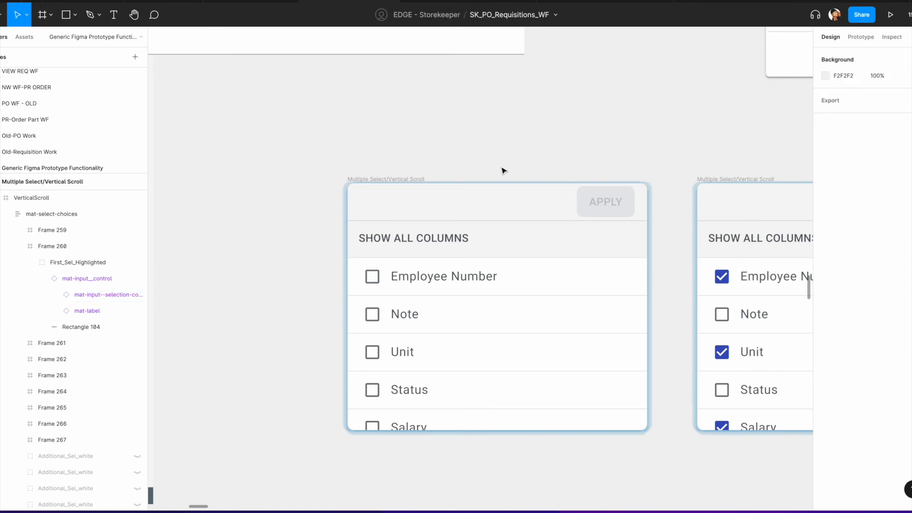
Step: Select the first Multiple Select/Vertical Scroll frame and review its prototype connections from the table's settings icon
click(409, 180)
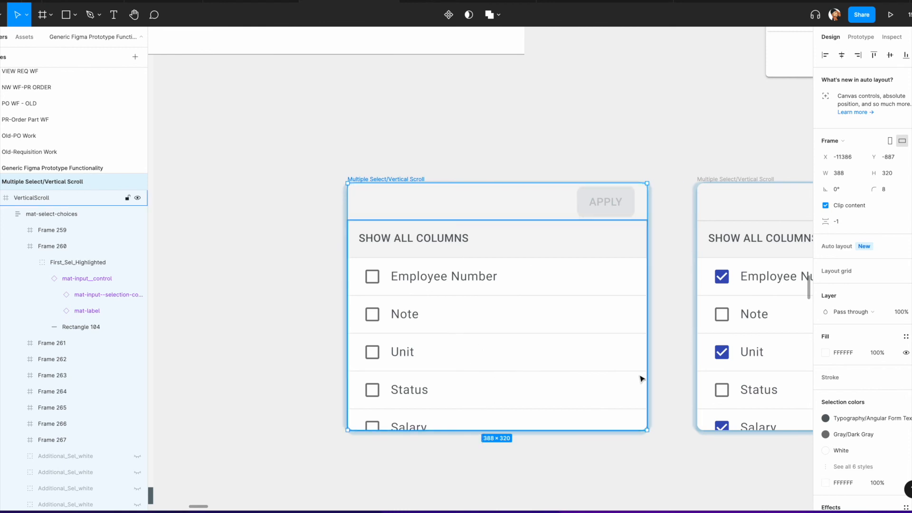
scroll(690, 316, right, 5)
scroll(690, 316, down, 2)
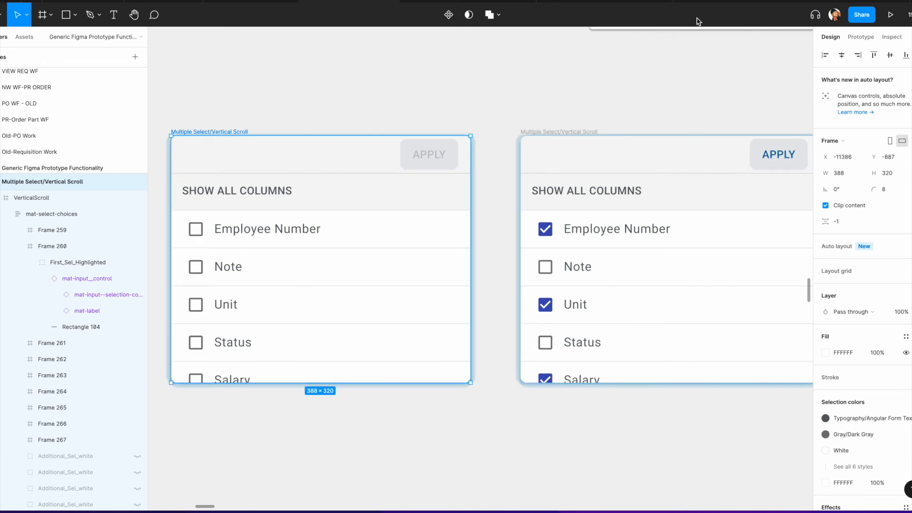
click(861, 38)
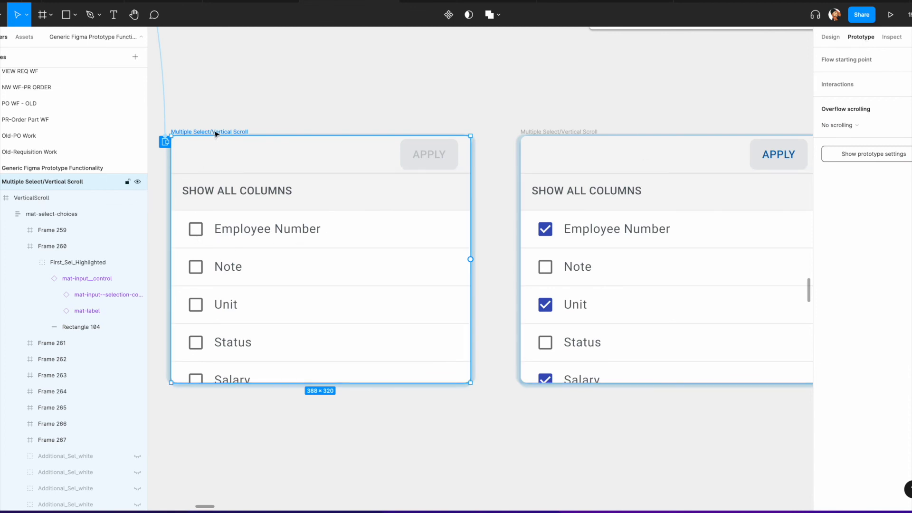
scroll(215, 134, down, 5)
scroll(215, 135, up, 4)
scroll(214, 134, left, 3)
scroll(332, 246, up, 8)
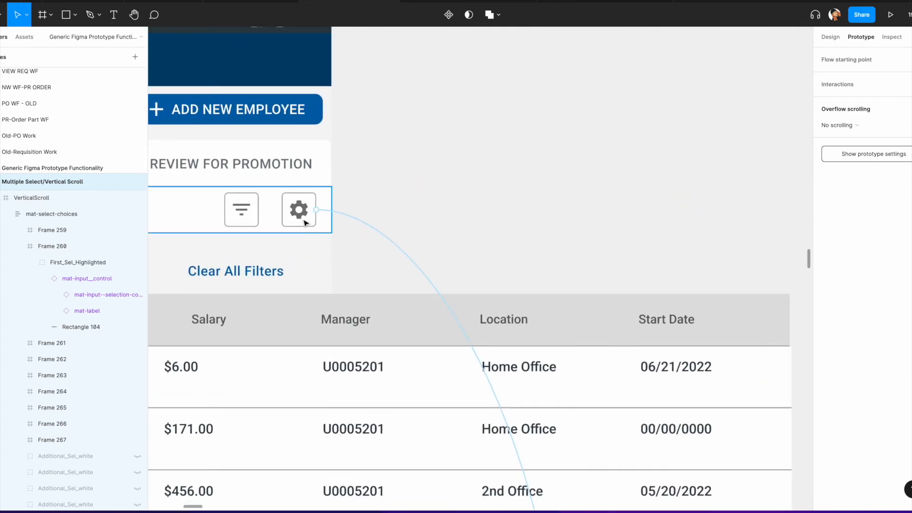
scroll(370, 242, down, 10)
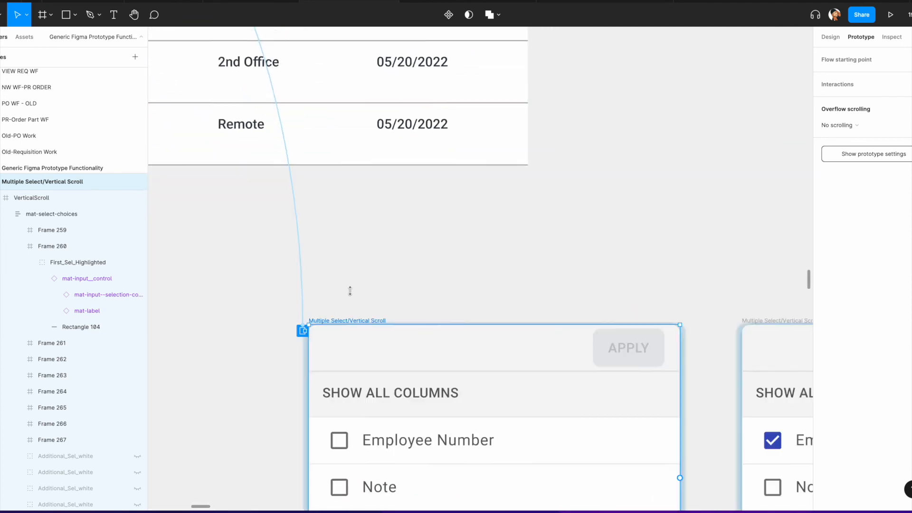
scroll(262, 282, down, 5)
scroll(259, 281, right, 2)
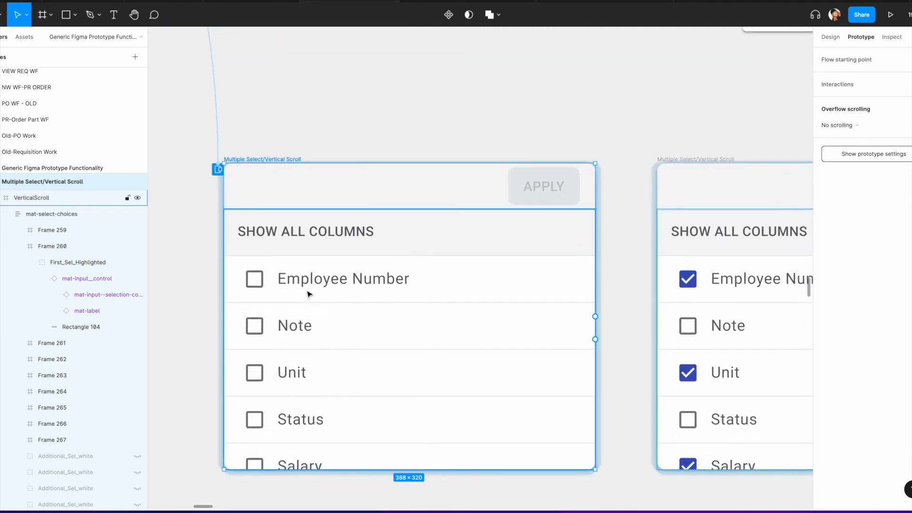
Step: Link the unchecked Employee Number row to the checked selector frame as an on-tap Swap overlay
double_click(250, 279)
double_click(251, 279)
double_click(250, 279)
double_click(251, 279)
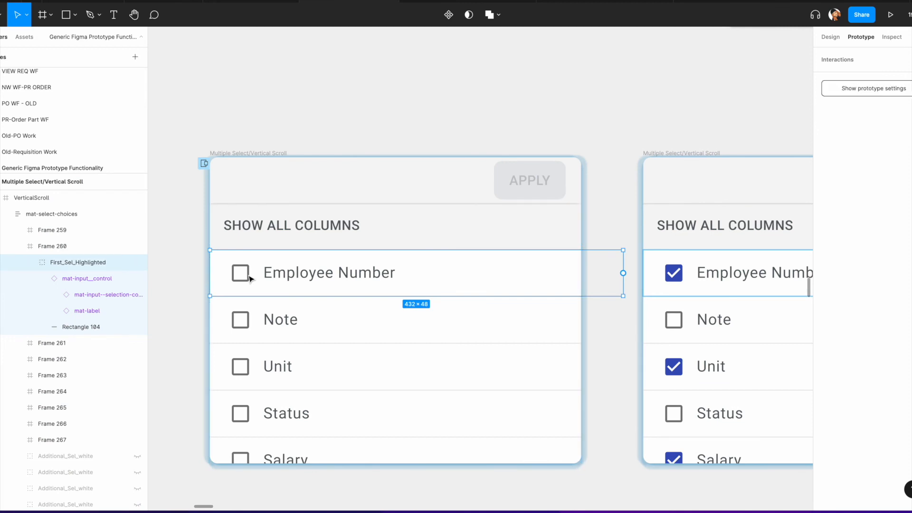
double_click(250, 279)
drag(395, 273, 657, 277)
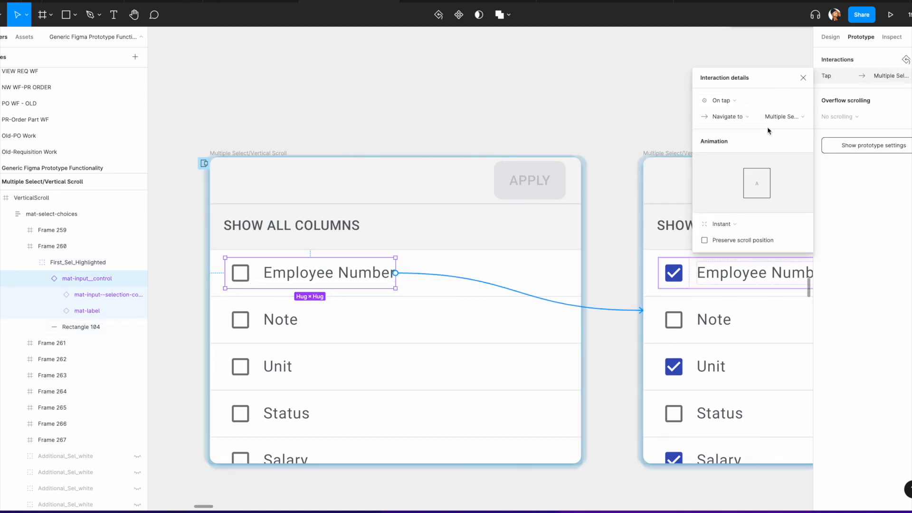
click(744, 119)
click(743, 161)
Step: Inspect the APPLY button's tap interaction and its target Employee table frame
scroll(629, 159, right, 8)
scroll(568, 199, down, 2)
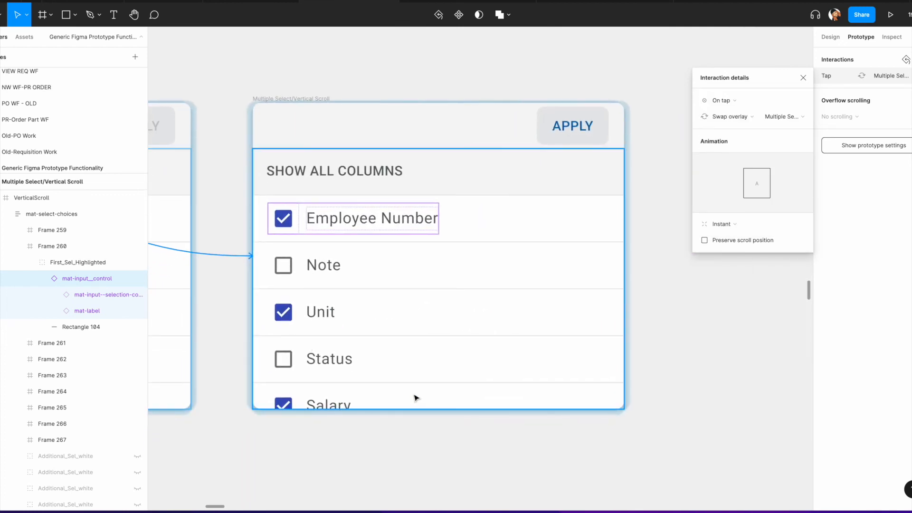
scroll(585, 124, down, 2)
click(584, 126)
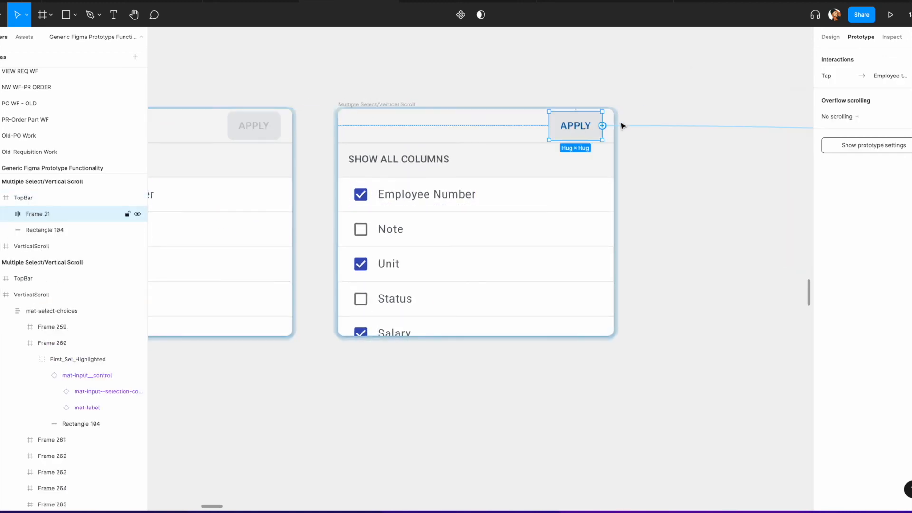
scroll(622, 126, down, 2)
click(654, 128)
click(670, 127)
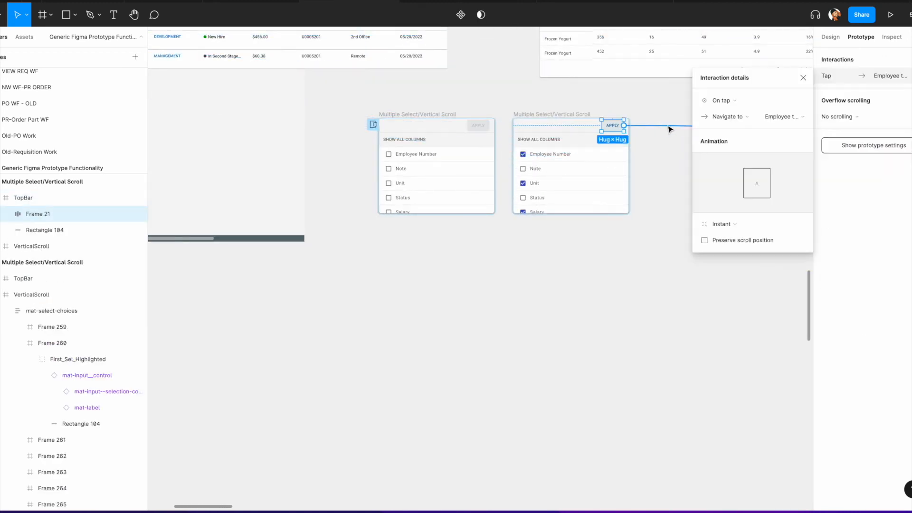
scroll(641, 157, right, 12)
scroll(561, 204, up, 2)
scroll(521, 207, up, 4)
scroll(521, 207, up, 1)
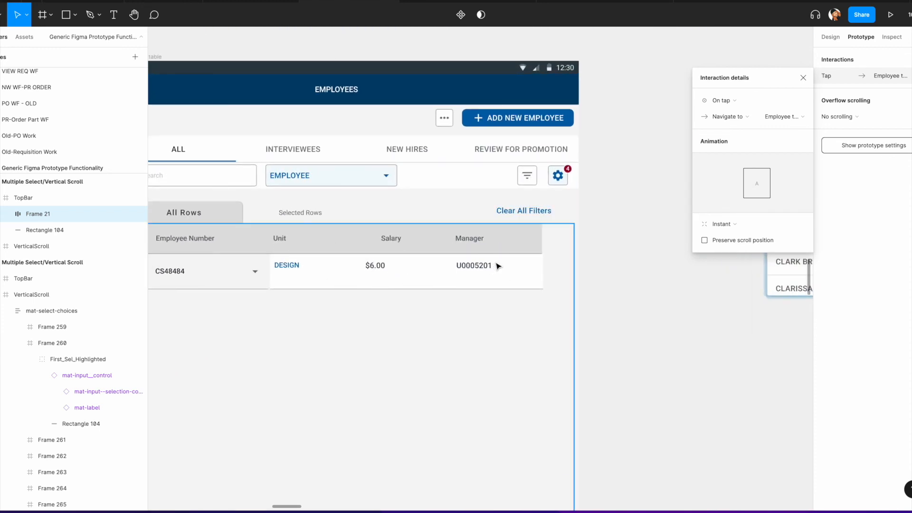
Step: Present the Idea1 flow prototype and test checking Employee Number in the column chooser and applying it
scroll(413, 223, up, 5)
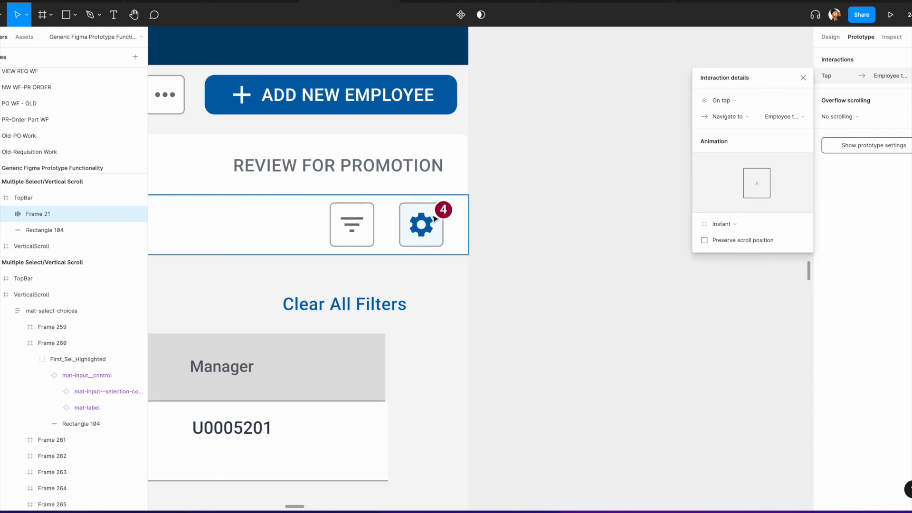
scroll(425, 243, down, 10)
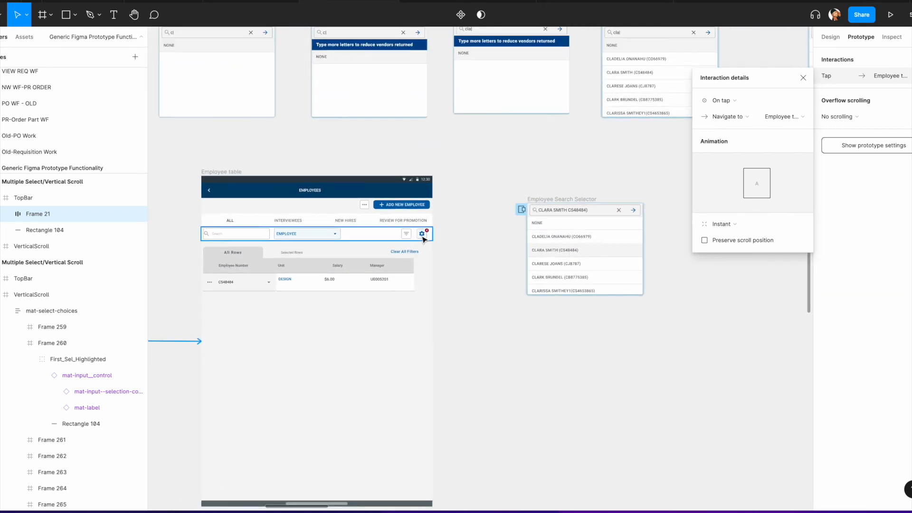
scroll(376, 252, left, 15)
scroll(376, 253, left, 10)
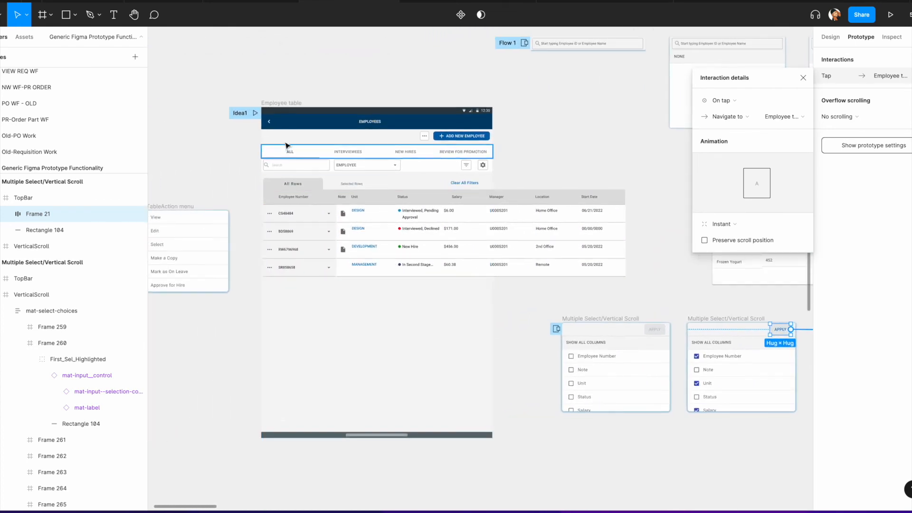
click(255, 112)
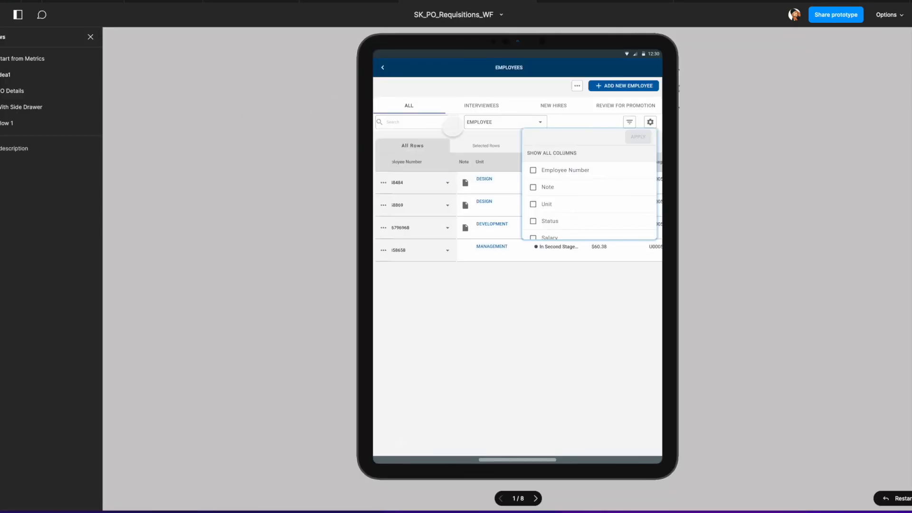
click(533, 173)
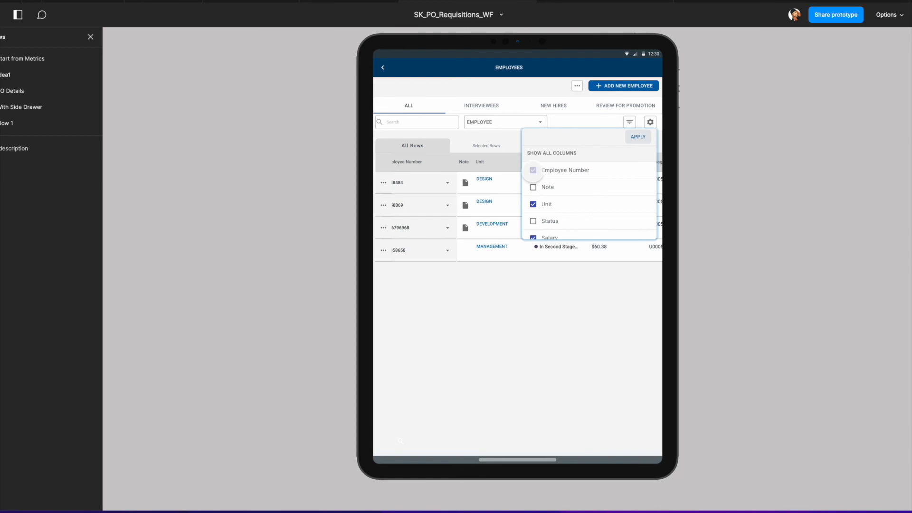
click(636, 137)
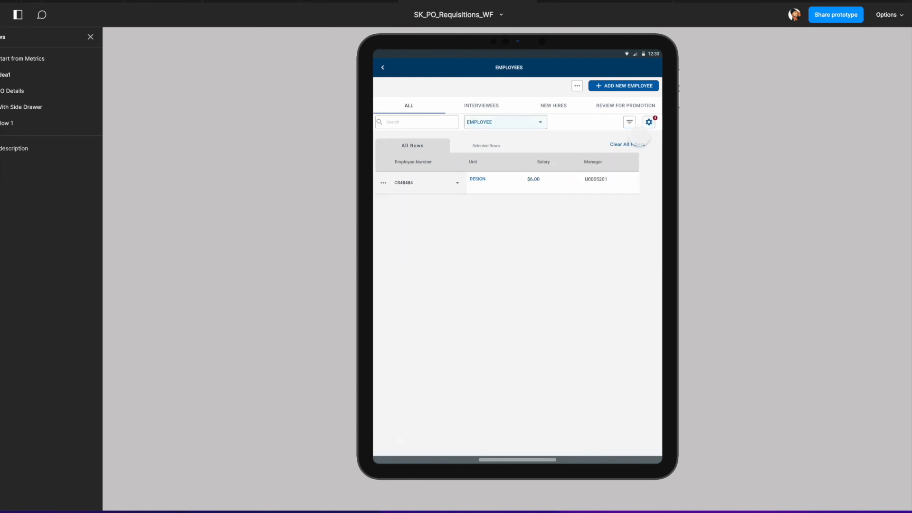